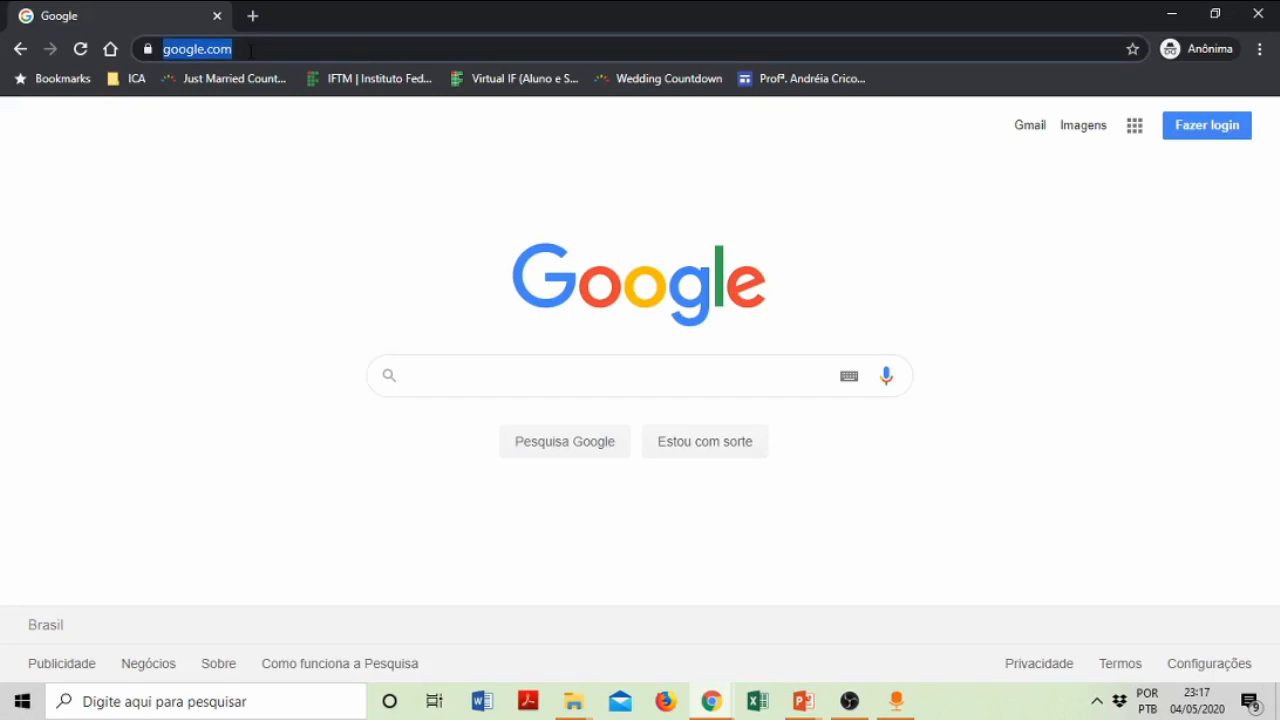
type("https://www.tinkercad.com/")
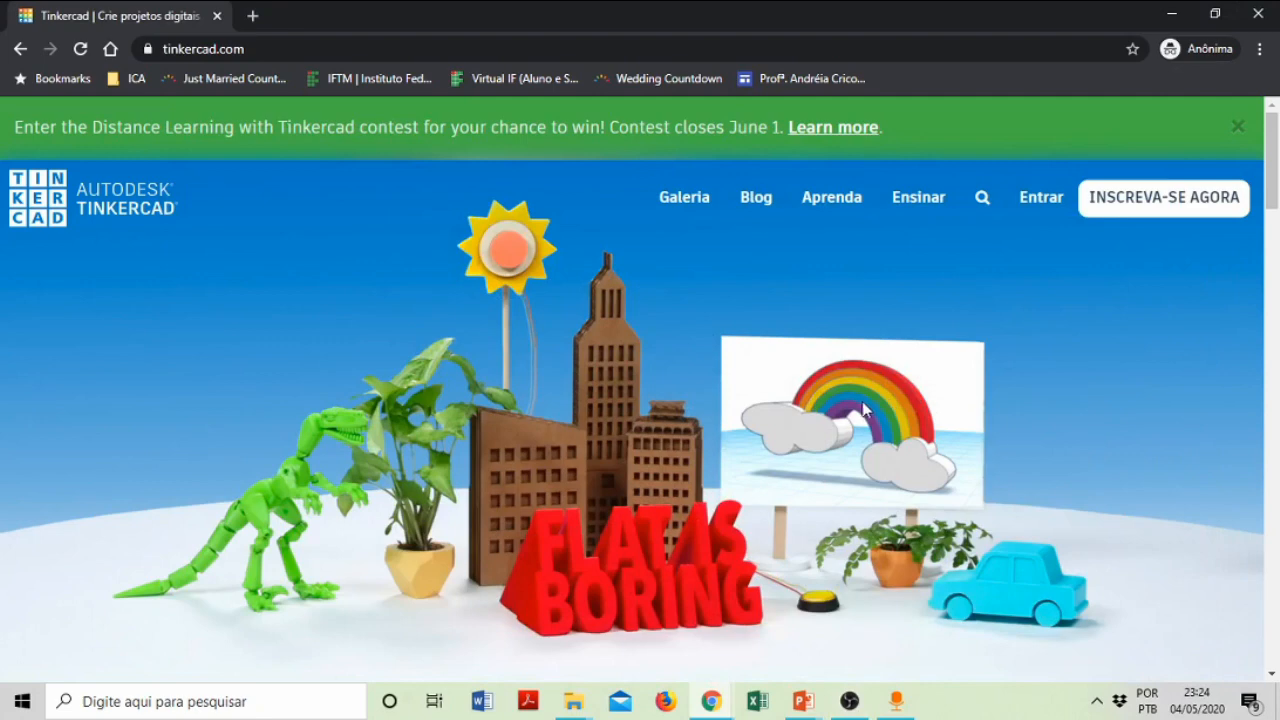
left_click(1155, 210)
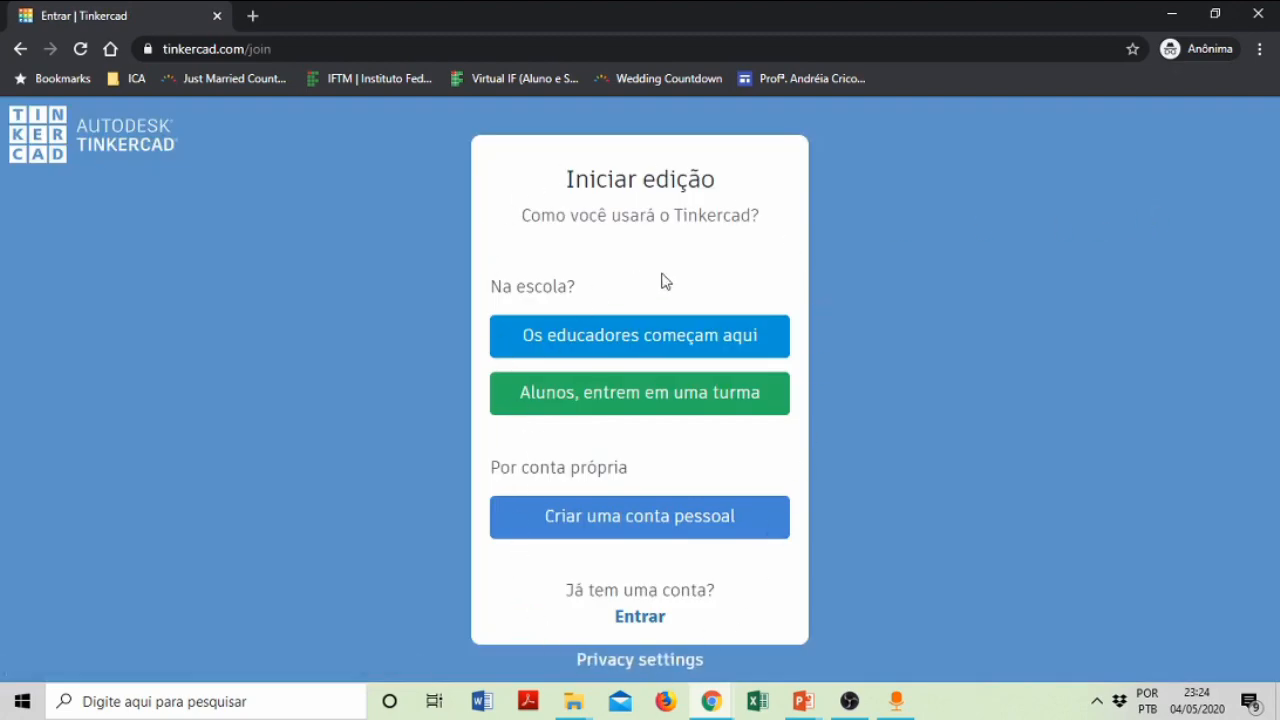
left_click(633, 530)
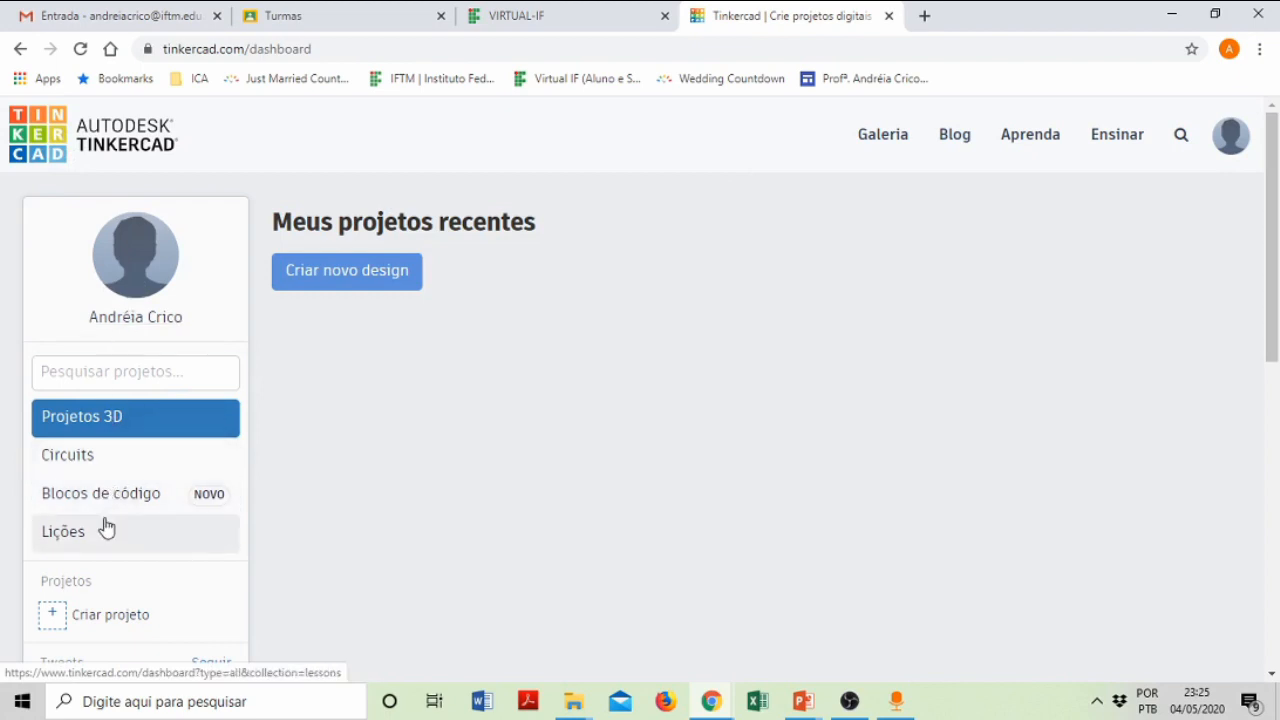
- Create a new circuit from the dashboard's Circuits collection
scroll(100, 490, "down", 1)
scroll(96, 472, "down", 1)
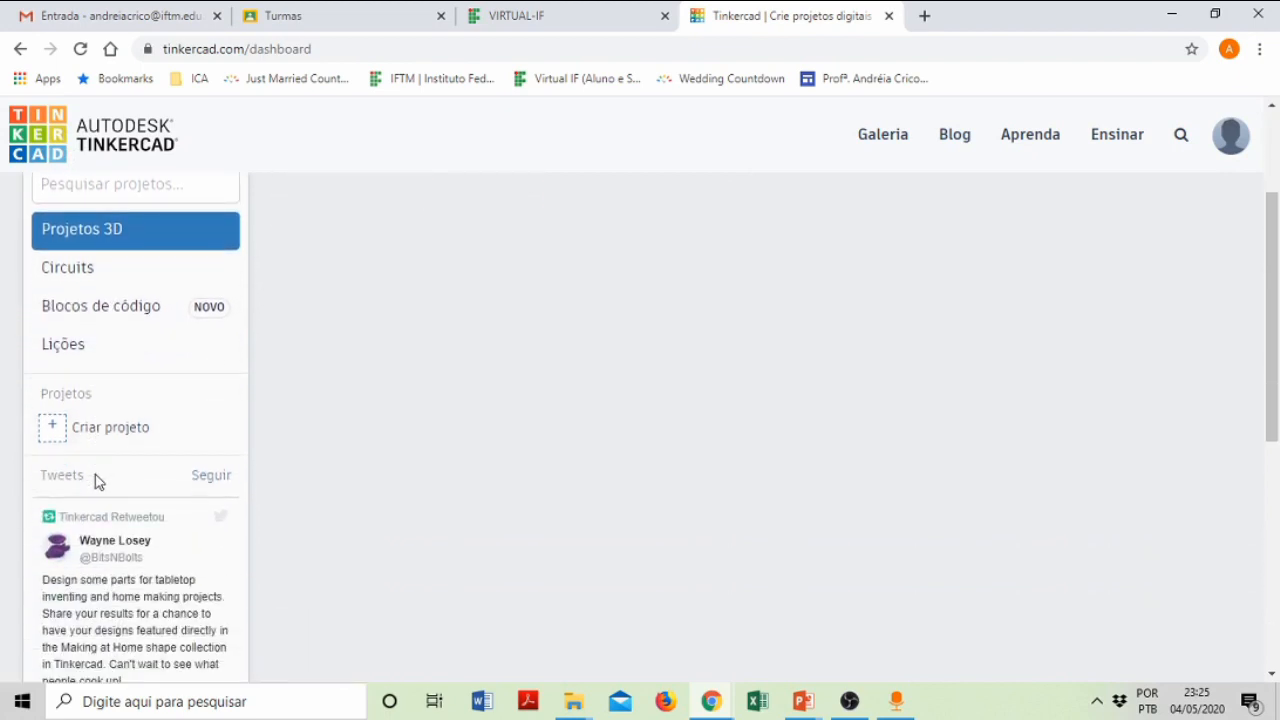
scroll(94, 478, "up", 2)
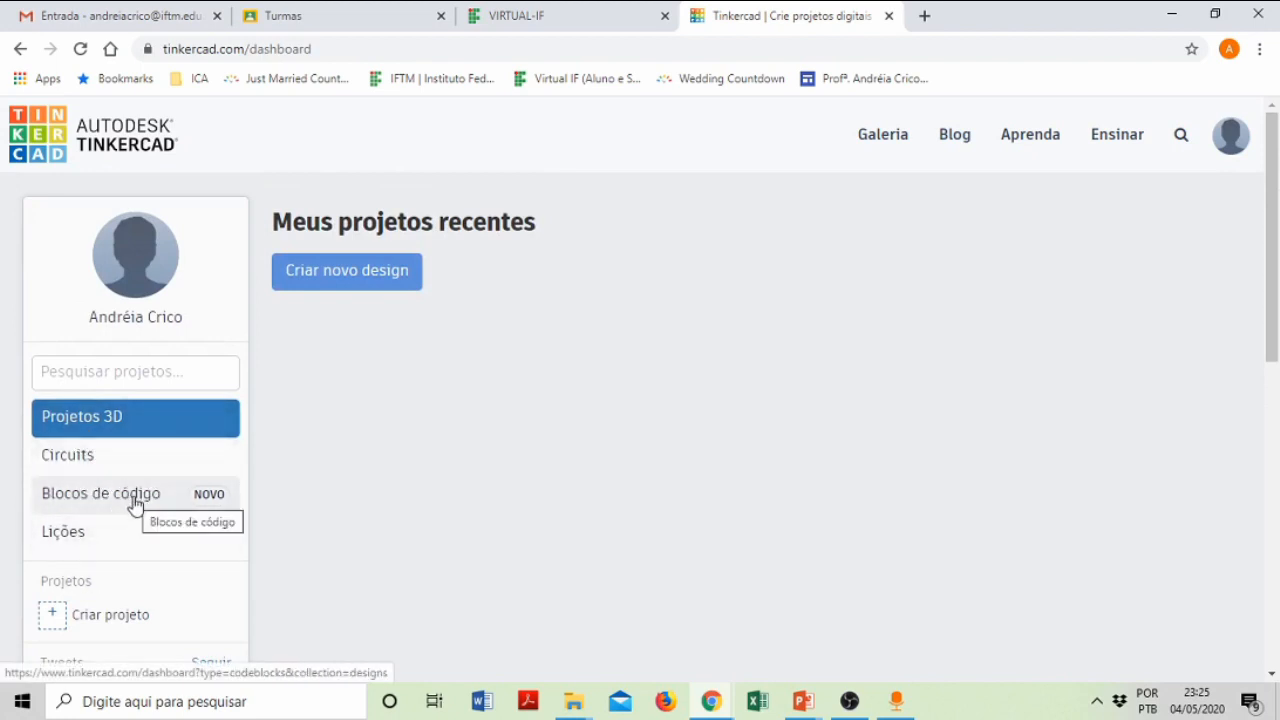
left_click(86, 458)
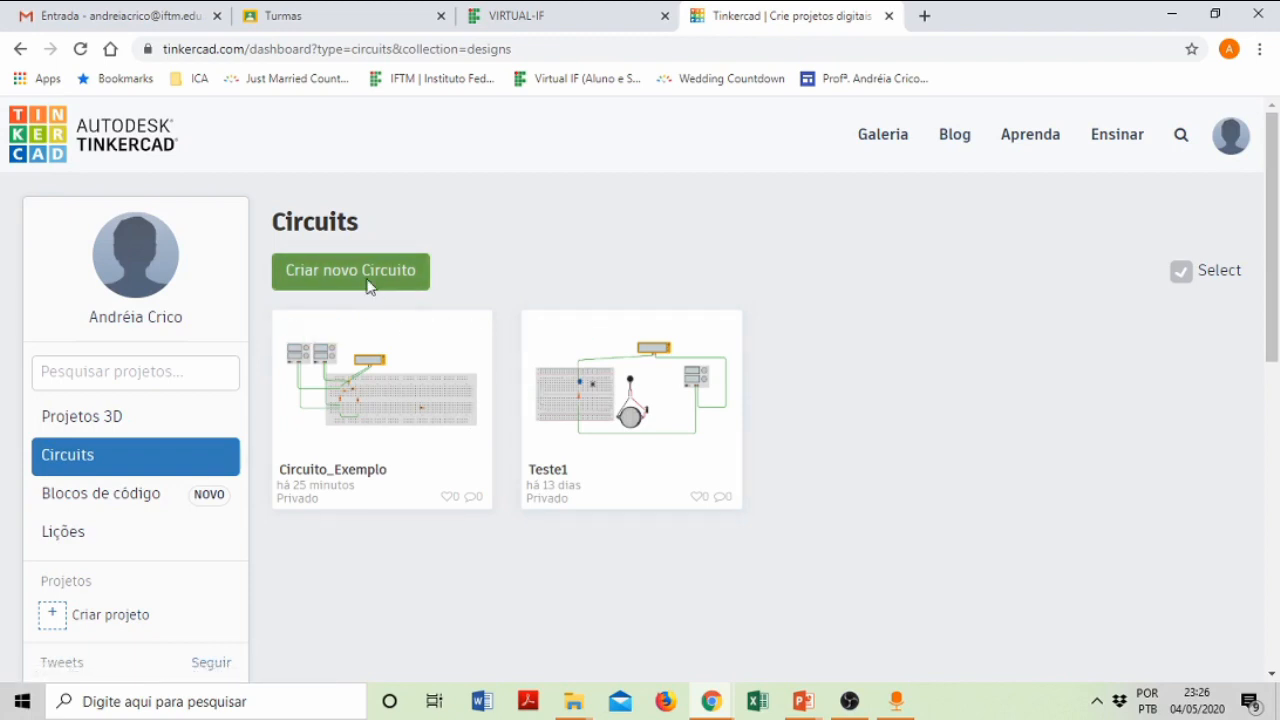
left_click(333, 272)
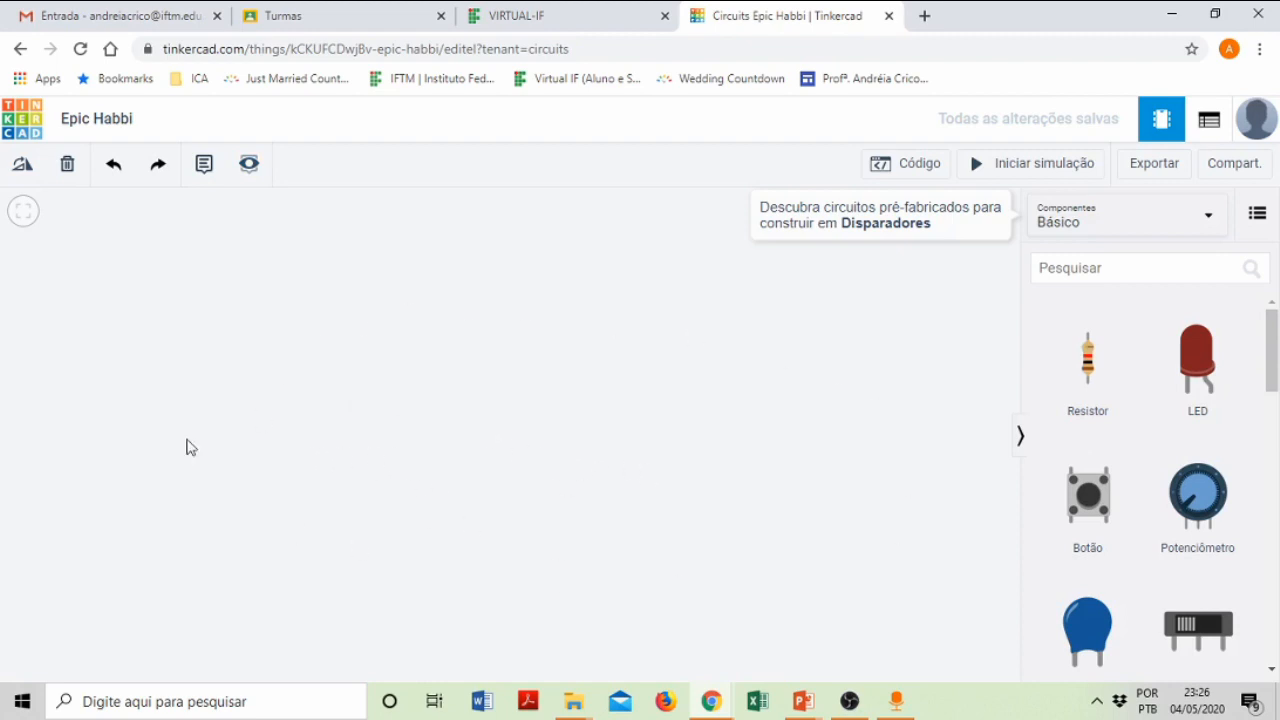
- Rename the circuit as Circuito_Aula
left_click(97, 120)
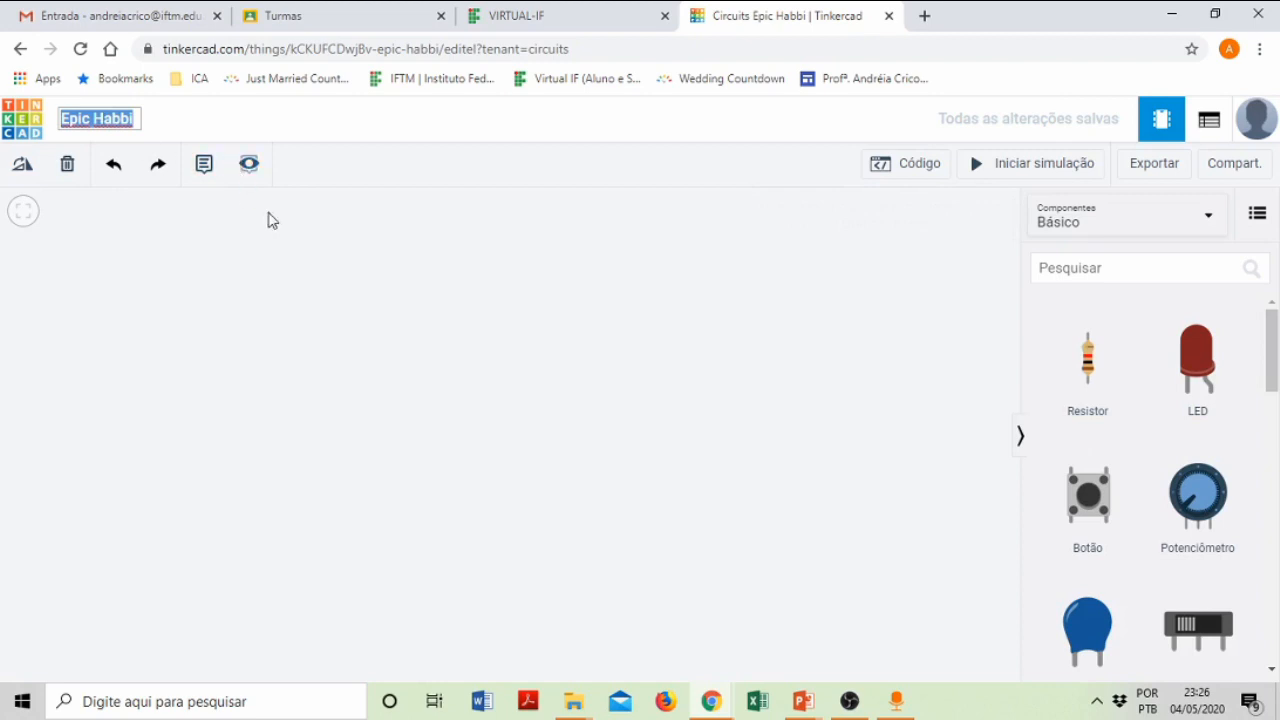
key("BackSpace")
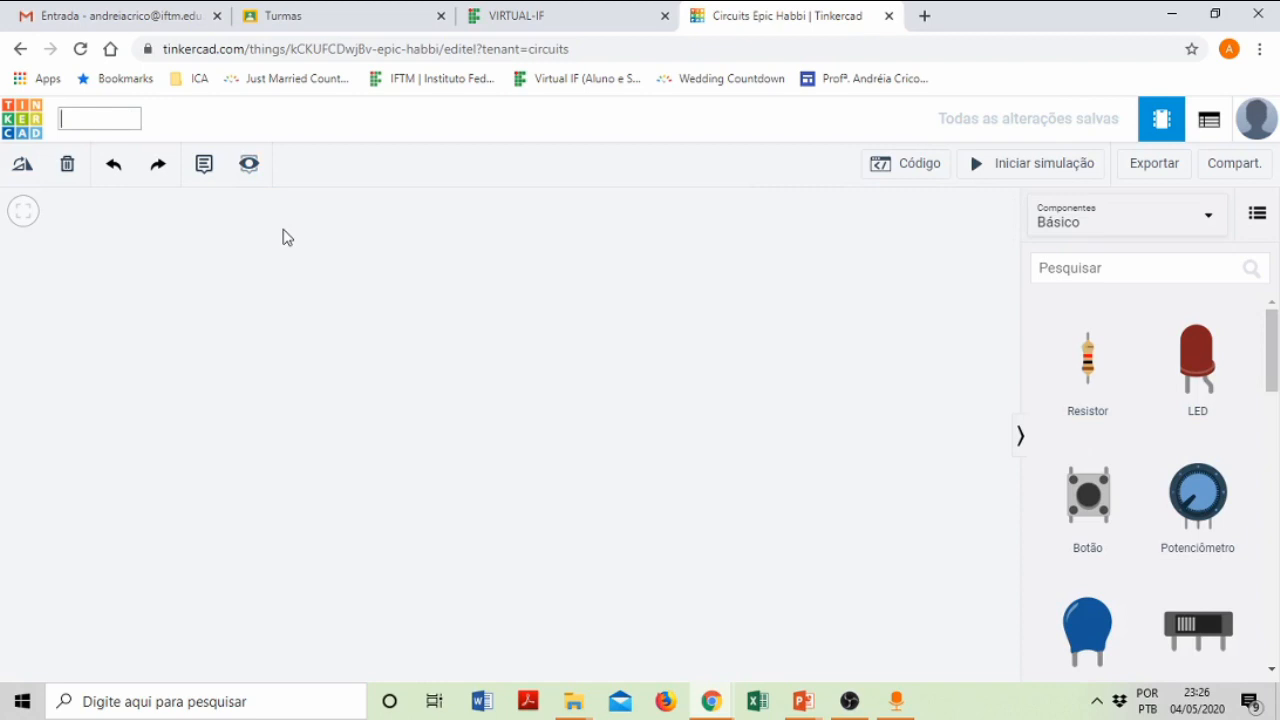
type("Circuito_Aula")
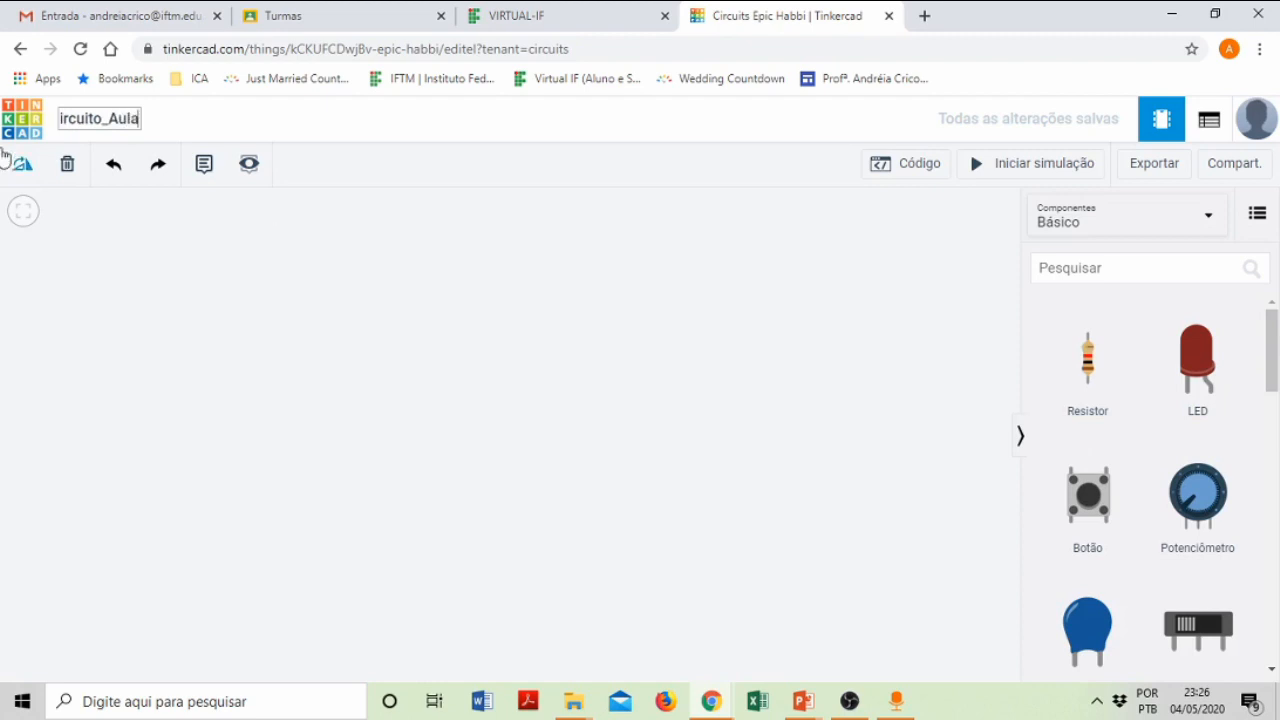
left_click(277, 148)
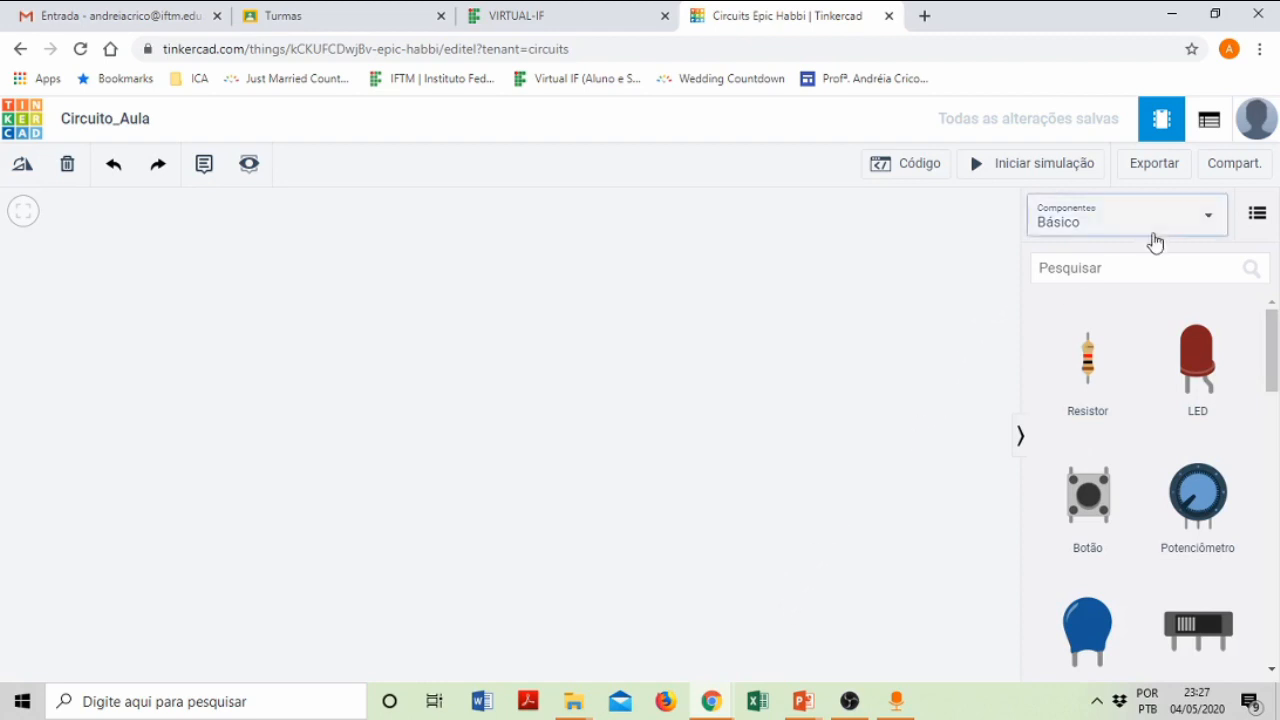
- Search the components for "placa" and place a full-size breadboard (Placa de ensaio) in the middle of the workspace
left_click(1080, 276)
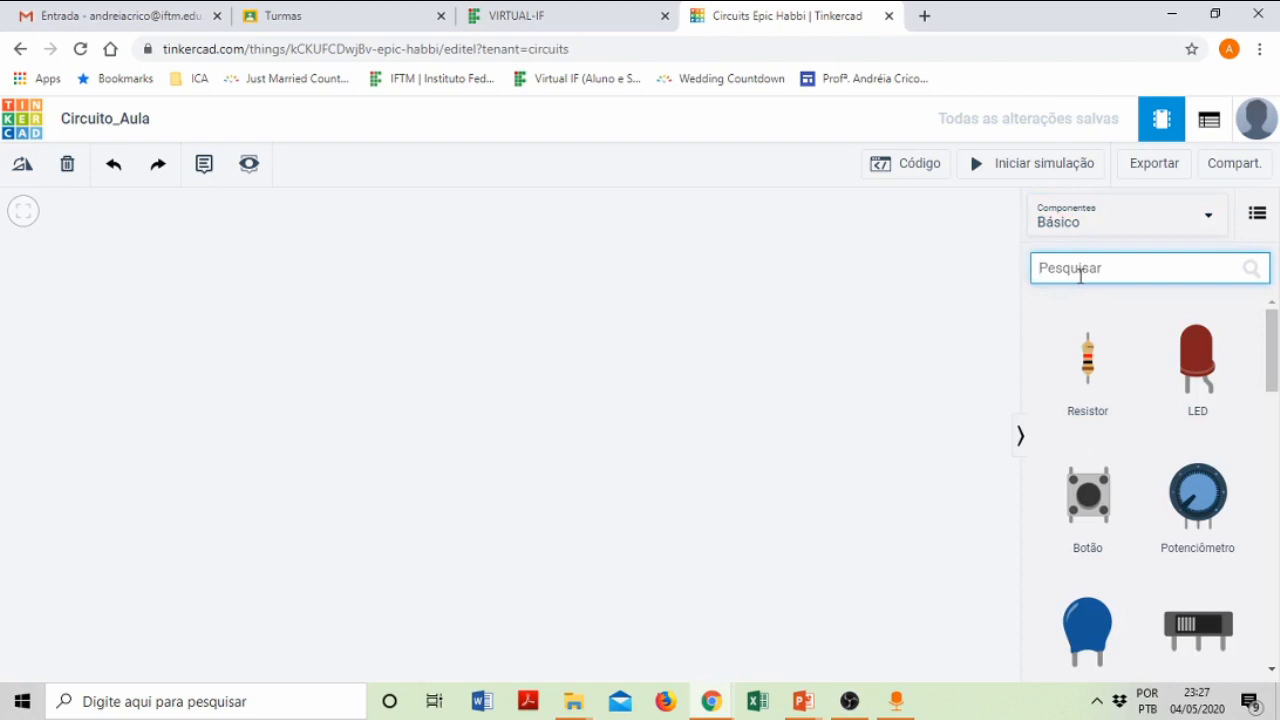
type("placa")
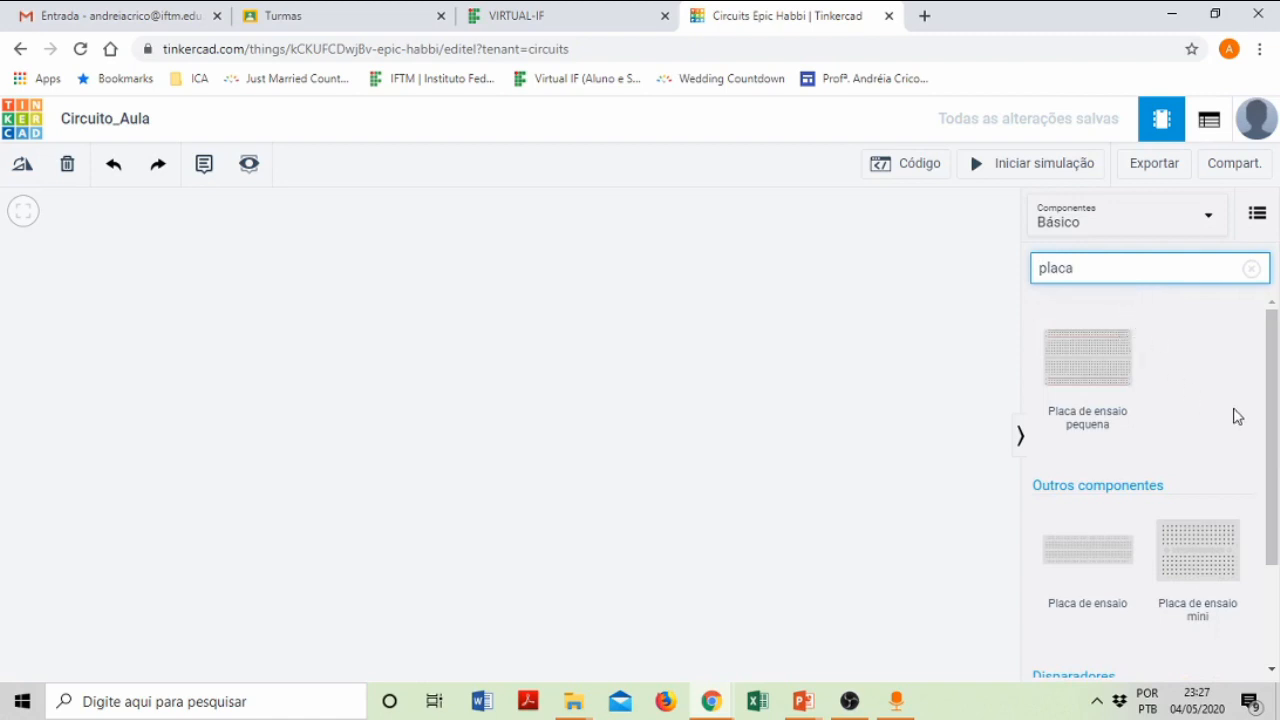
mouse_move(1276, 398)
left_mouse_down()
mouse_move(1277, 495)
mouse_move(1277, 413)
left_mouse_up()
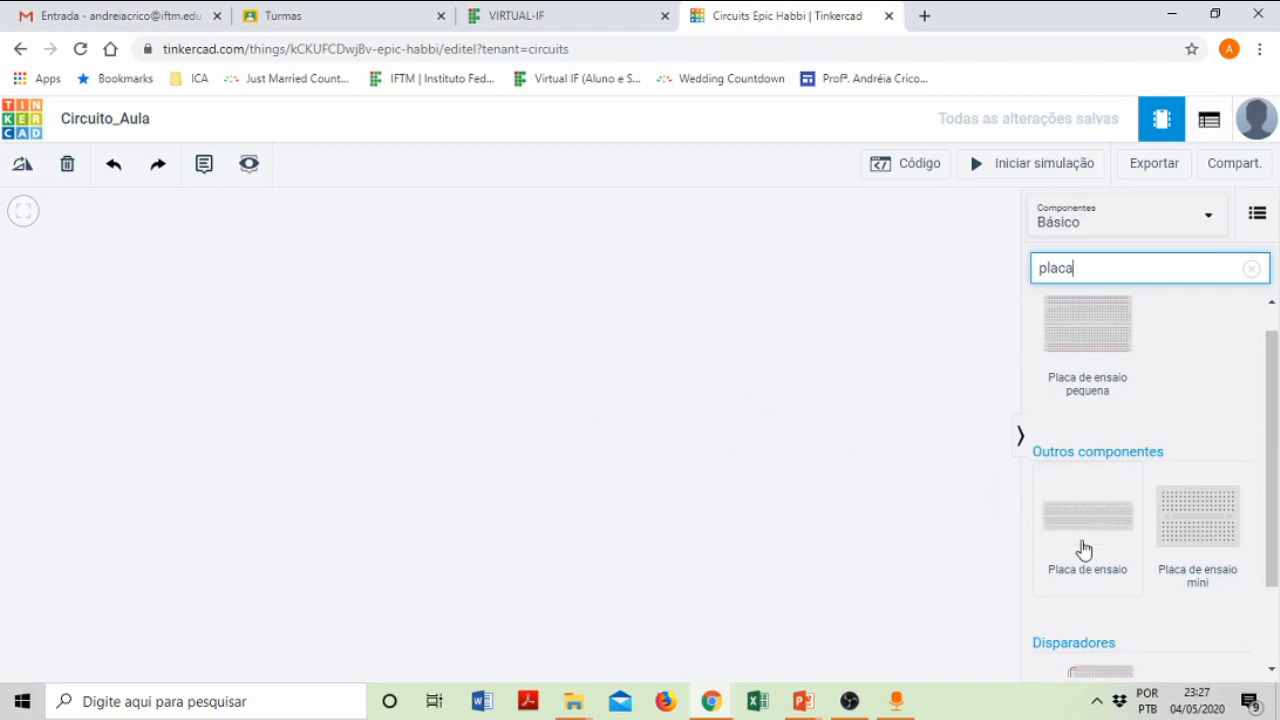
left_click(1082, 540)
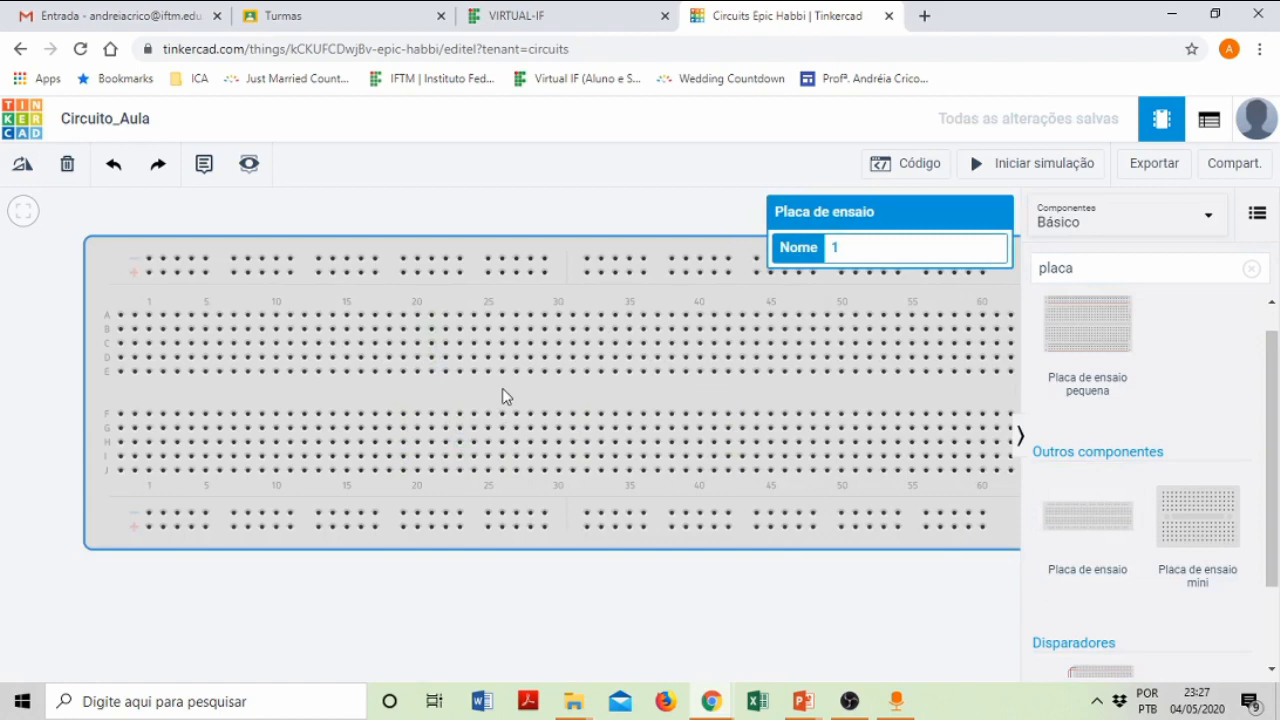
left_click_drag(500, 400, 476, 441)
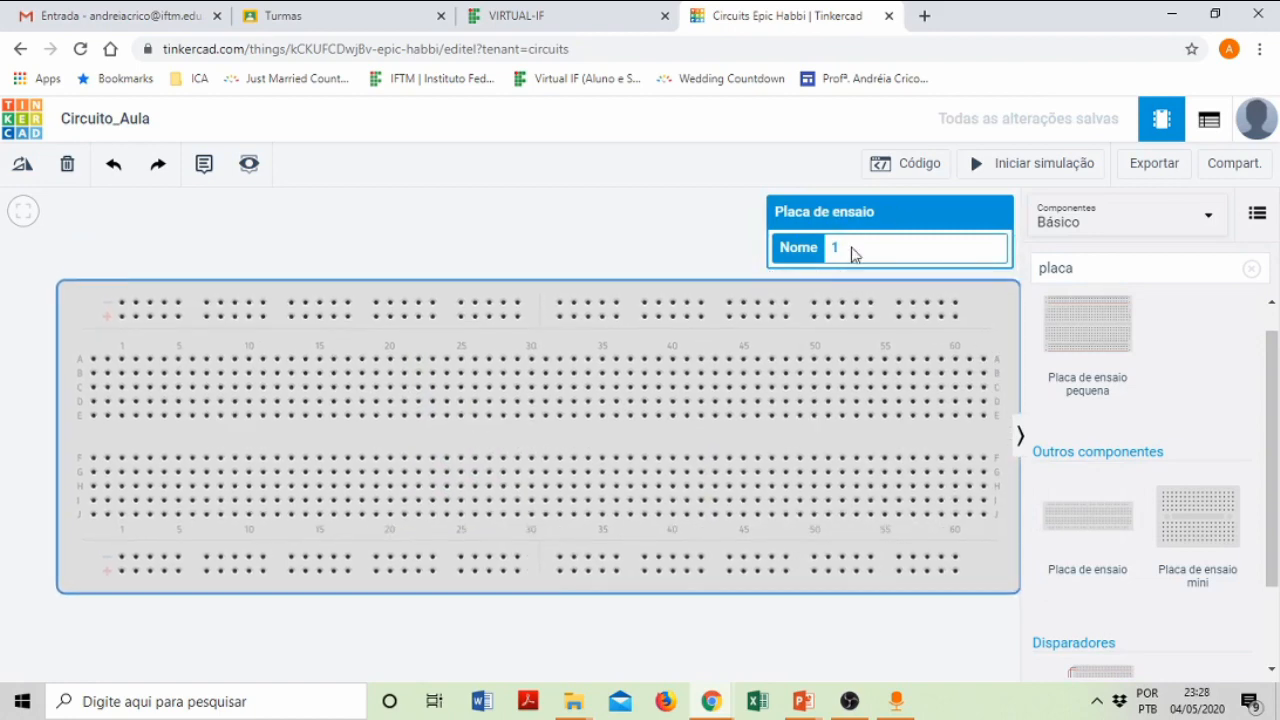
left_click_drag(690, 330, 688, 343)
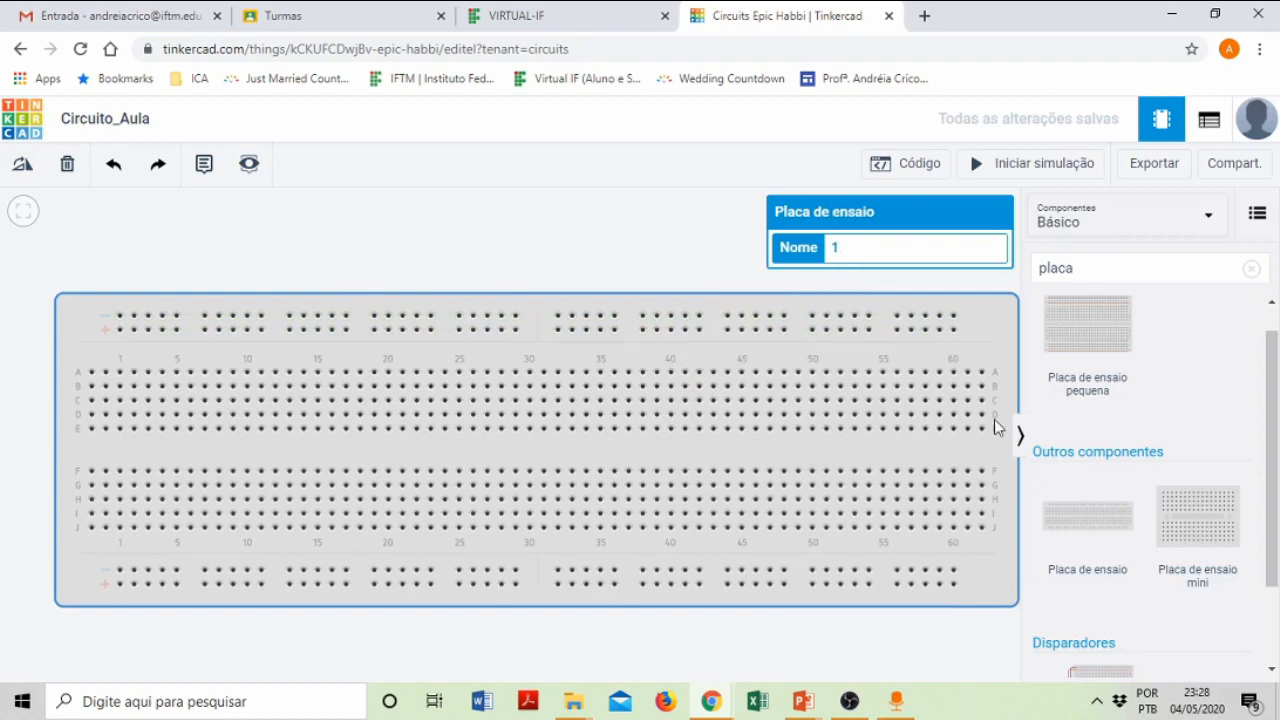
left_click(781, 646)
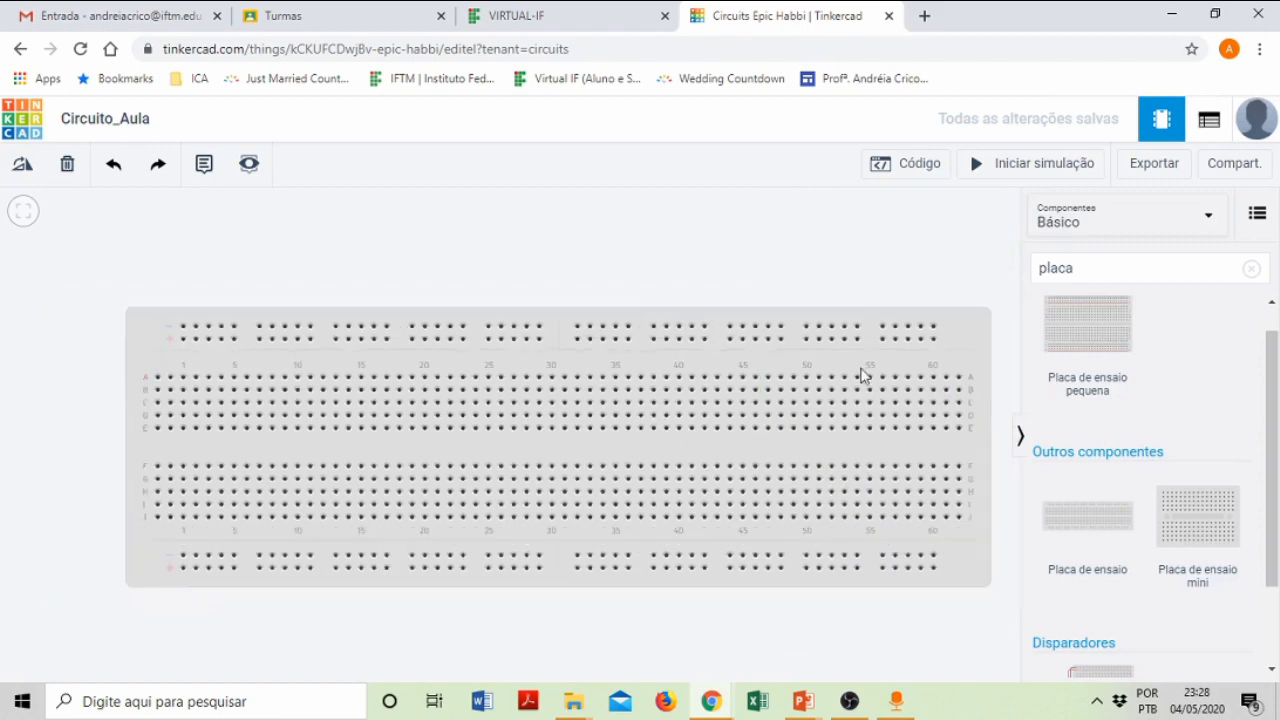
scroll(539, 416, "down", 2)
scroll(539, 416, "up", 2)
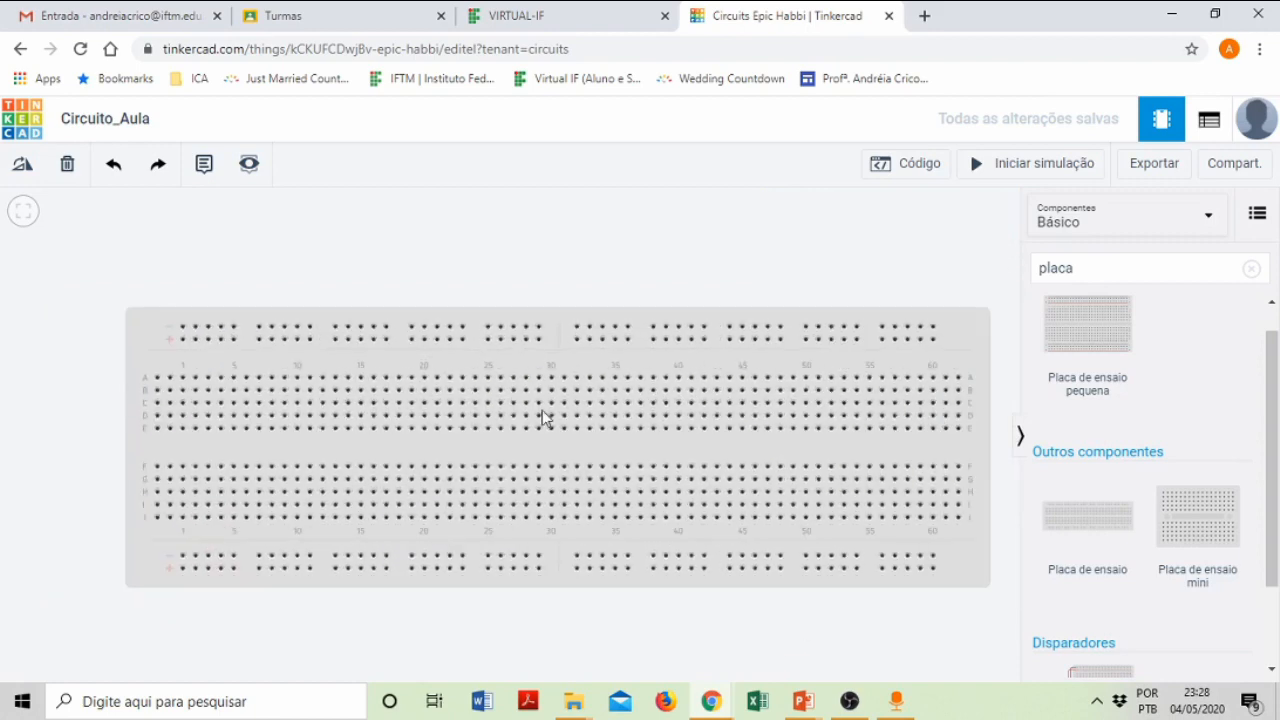
scroll(543, 420, "down", 2)
scroll(543, 420, "down", 1)
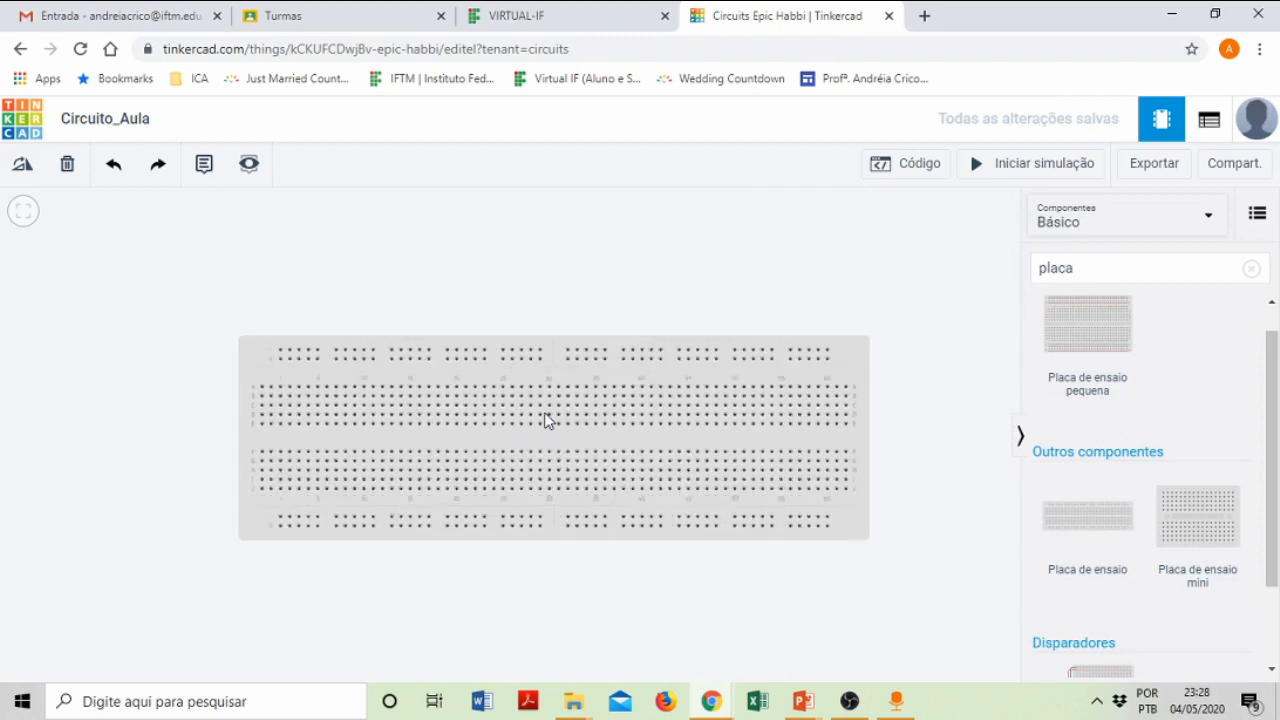
scroll(549, 417, "up", 3)
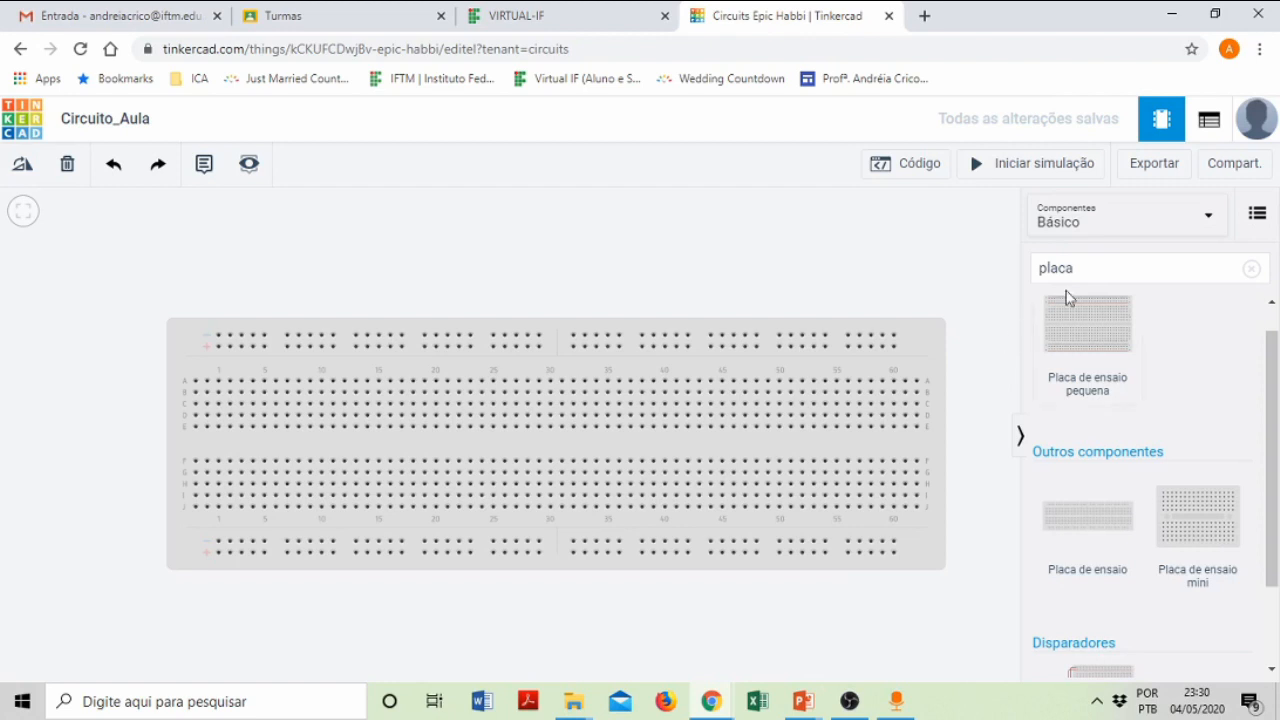
left_click_drag(1086, 269, 982, 273)
left_click(948, 279)
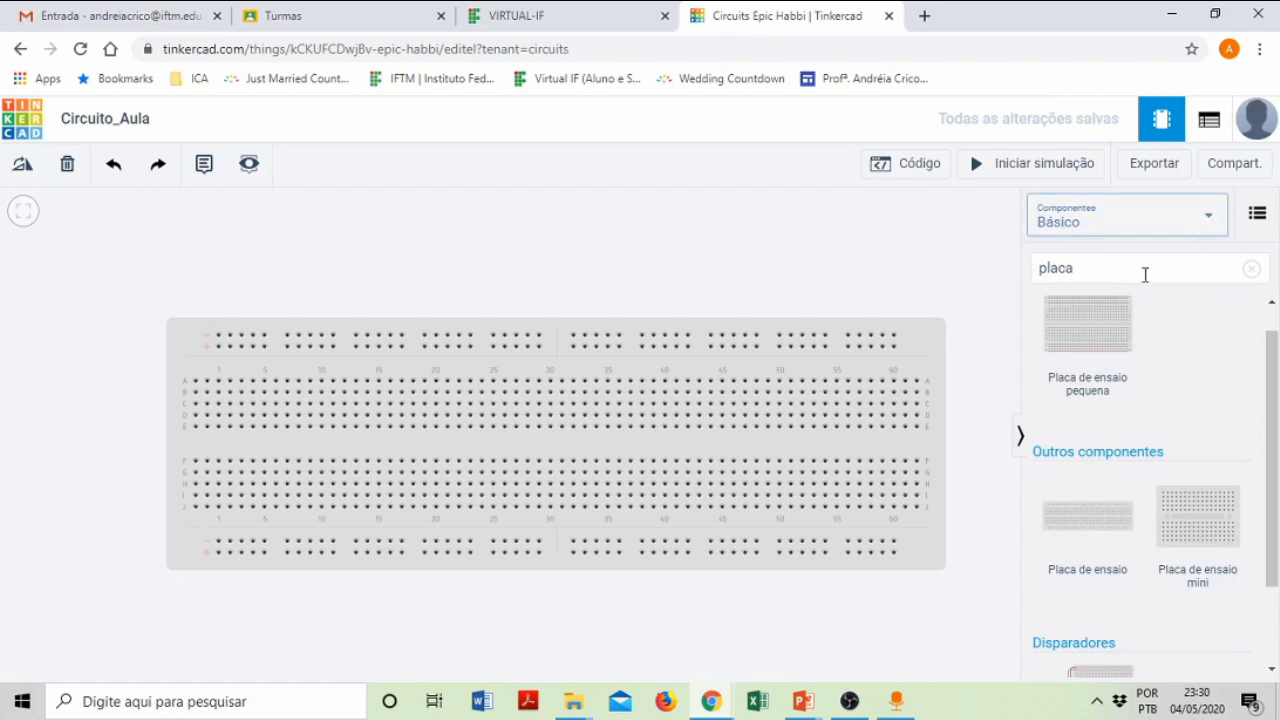
- Look at the Básico and Todos component collections, returning to Básico
left_click(1215, 224)
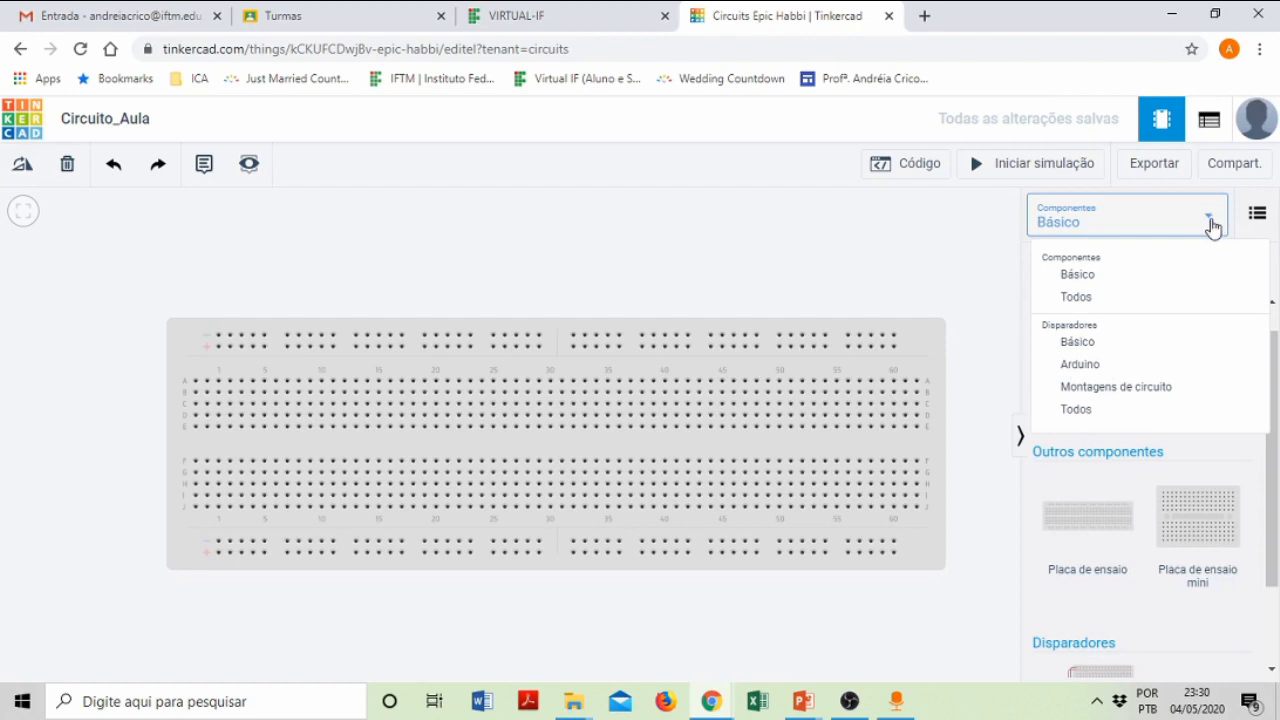
left_click(1095, 278)
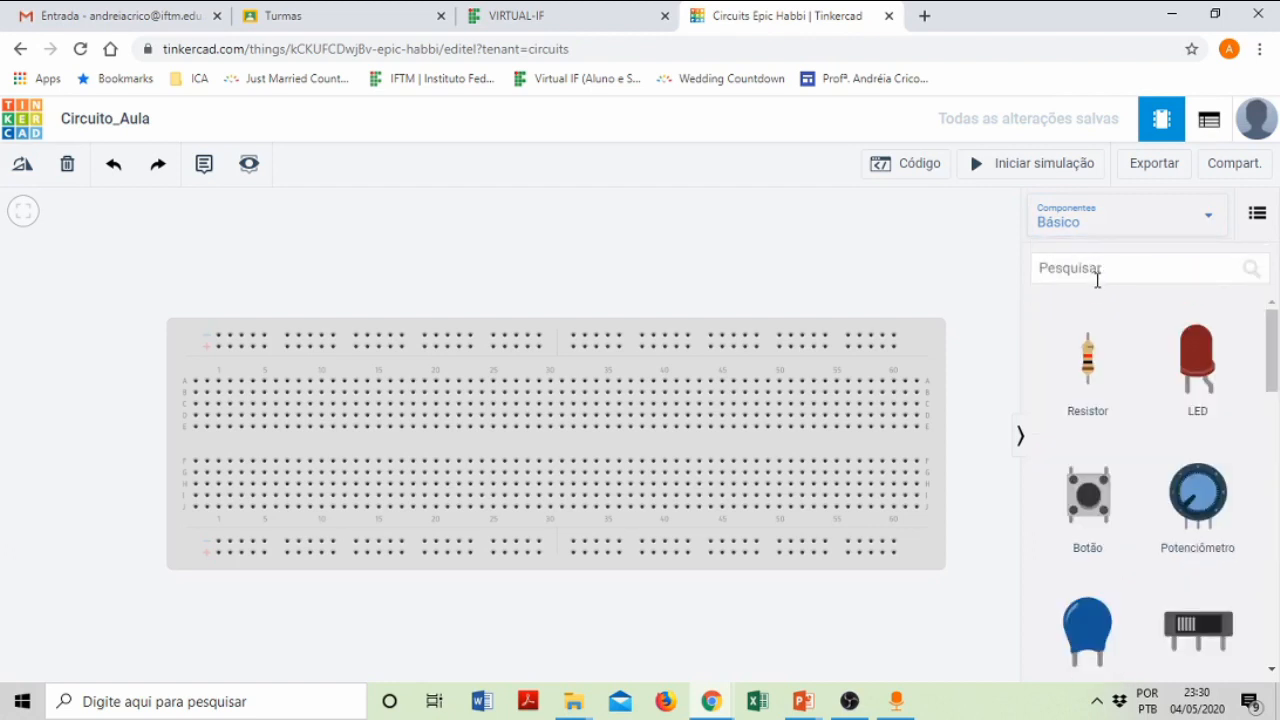
left_click(1216, 228)
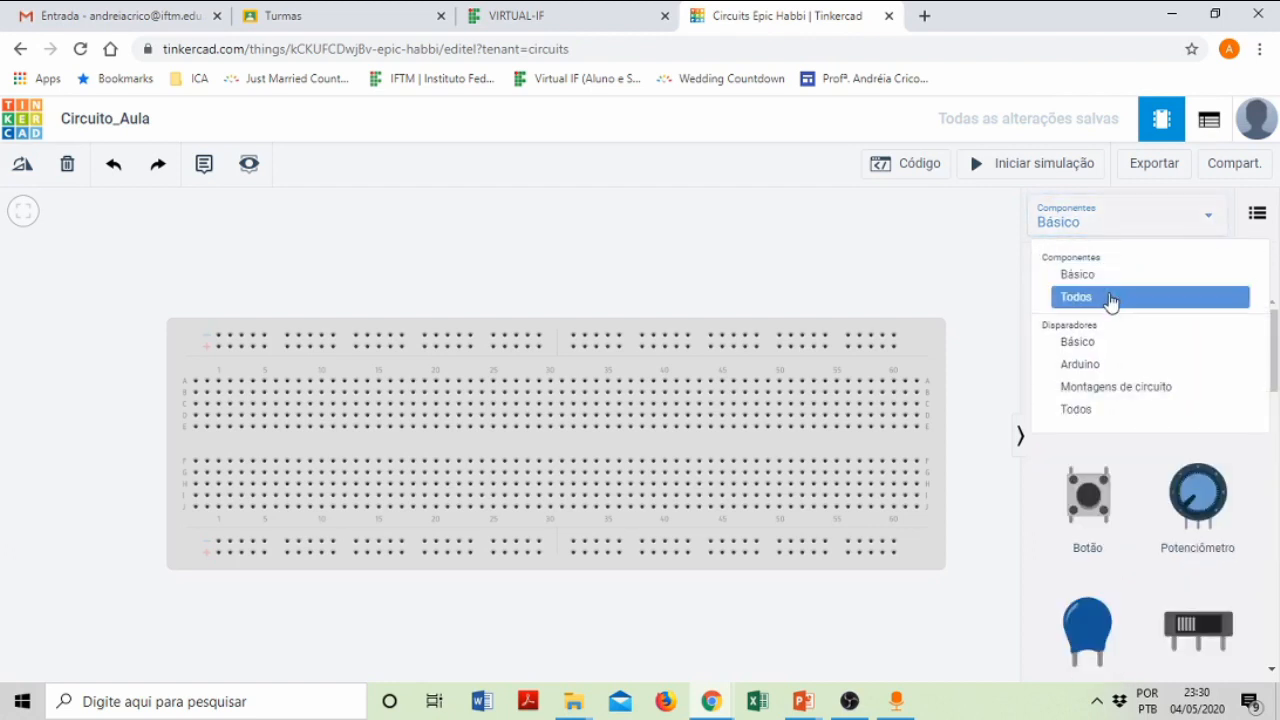
left_click(1112, 298)
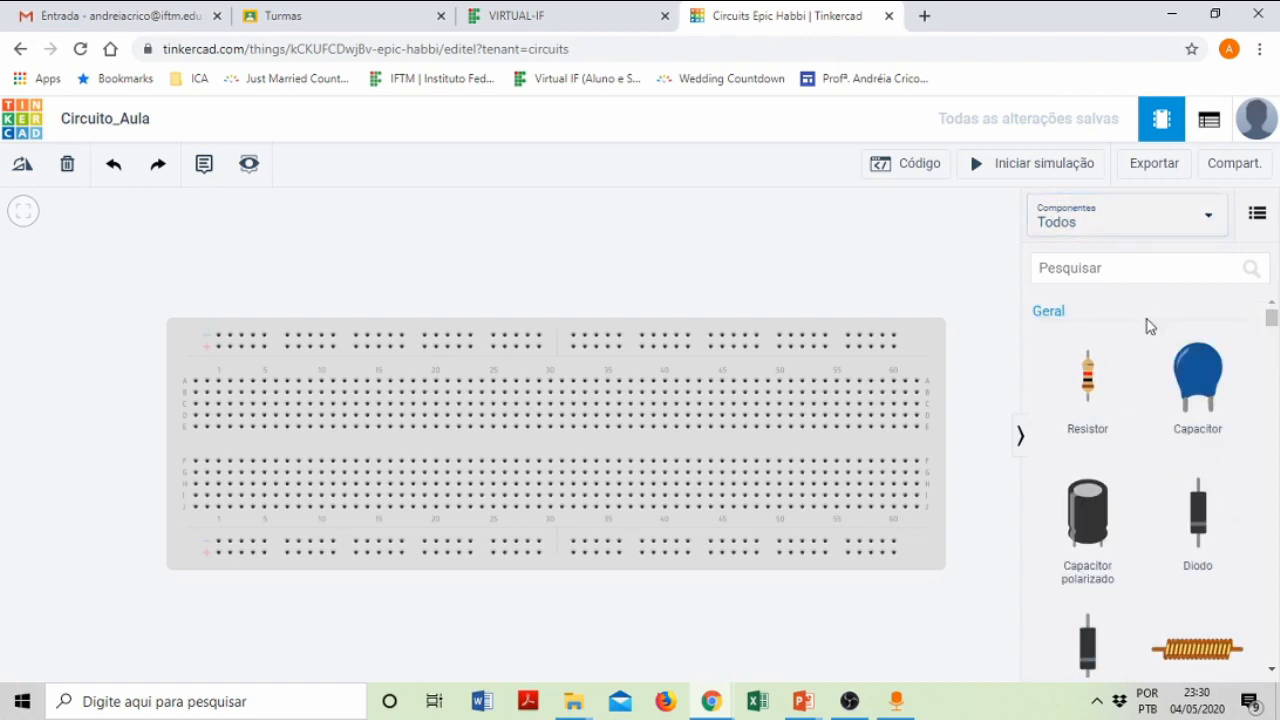
left_click(1108, 230)
left_click(1087, 278)
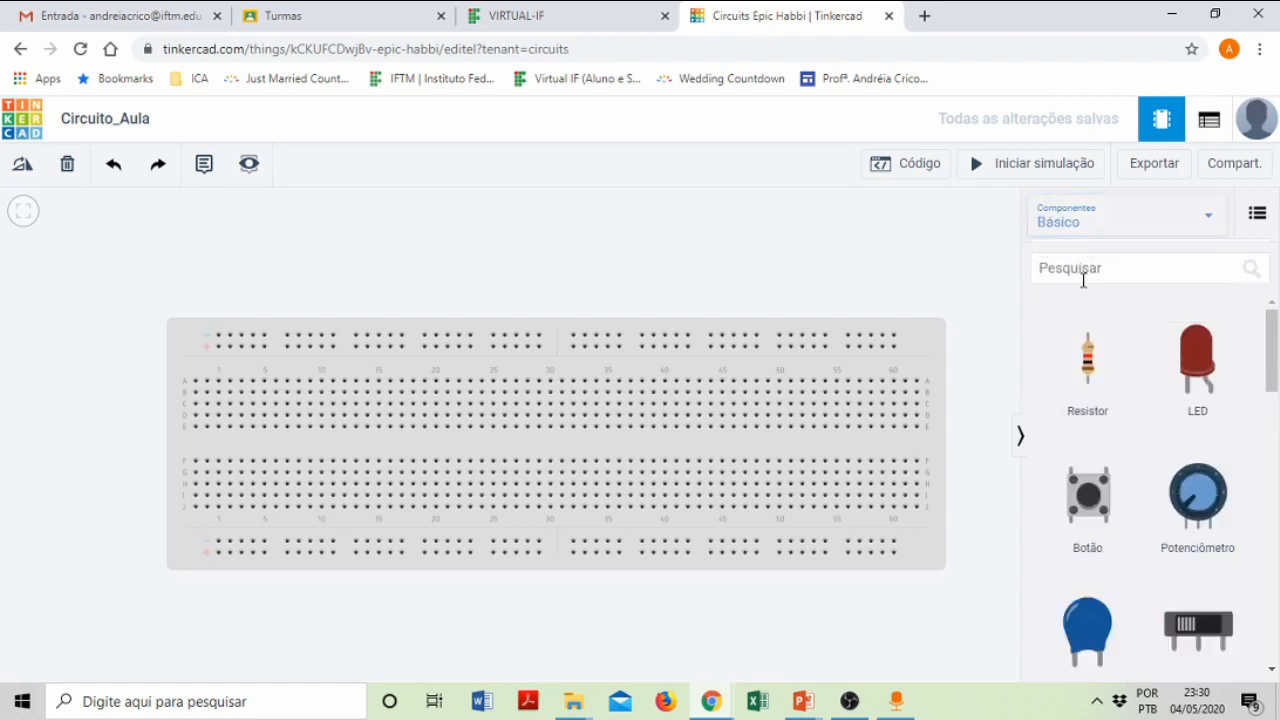
- Search the basic components for "resistor" using the suggested term
left_click(1077, 270)
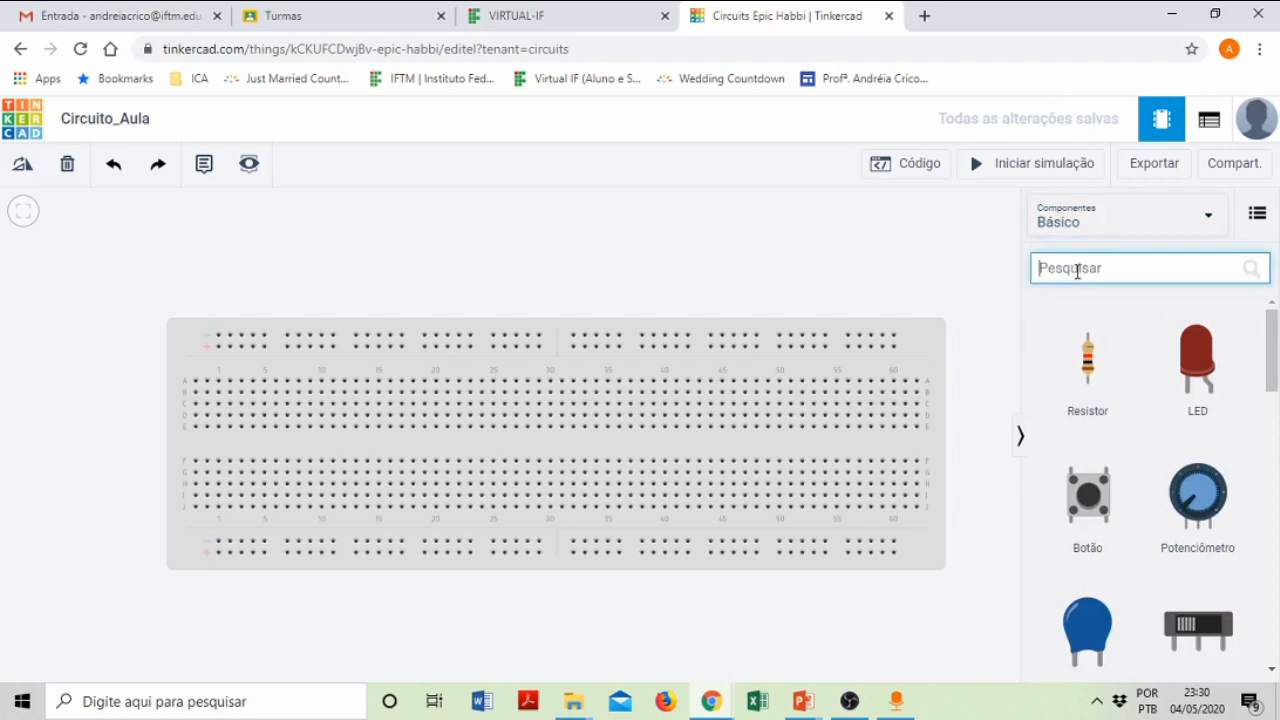
type("resi")
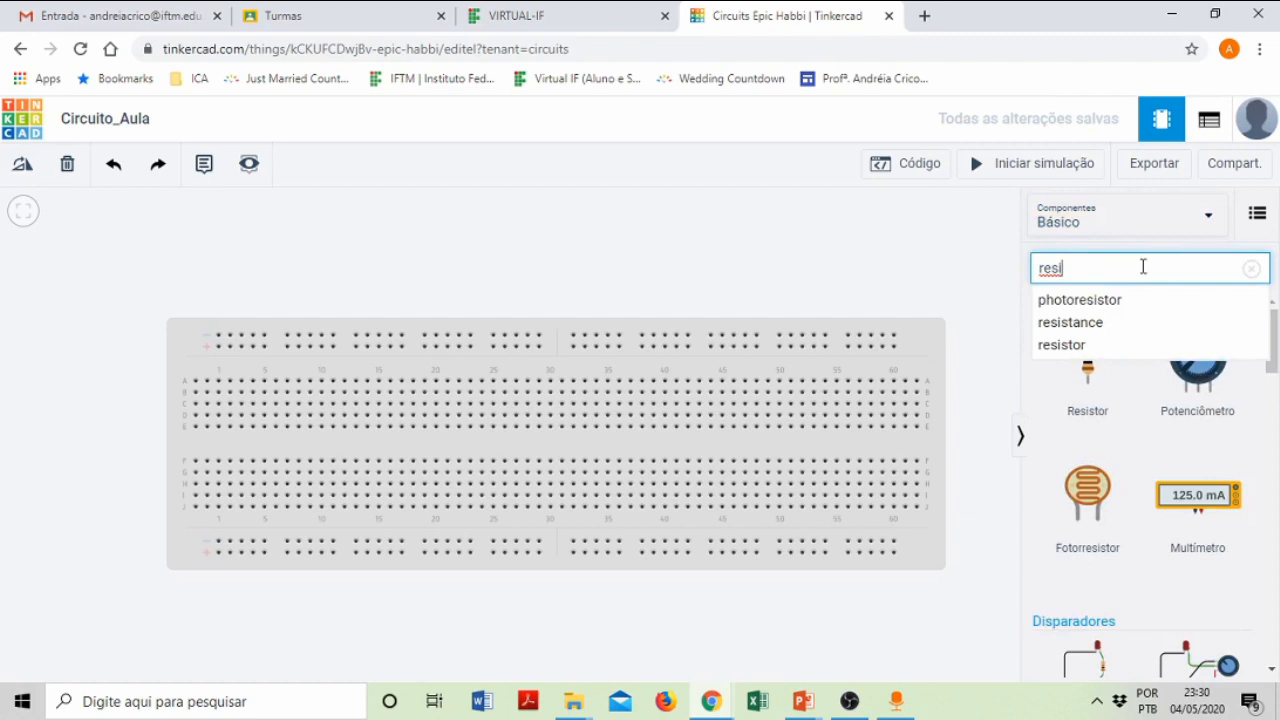
left_click(1081, 345)
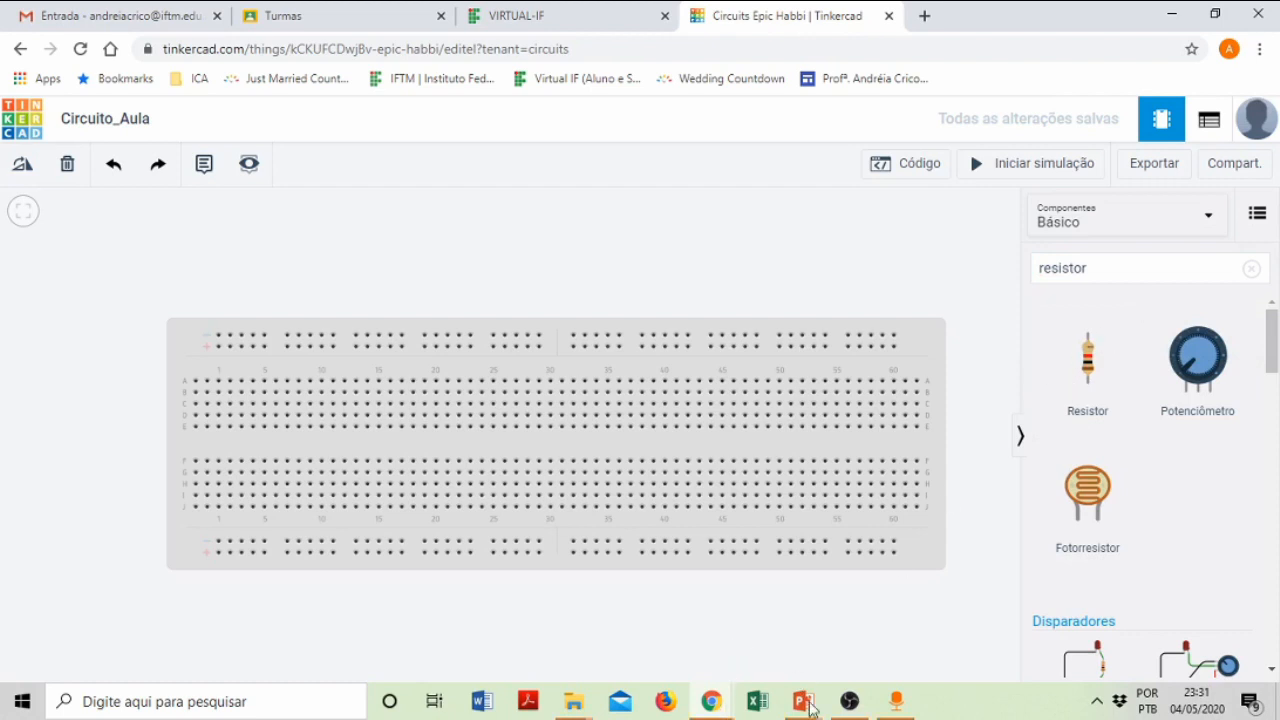
- Switch to the PowerPoint slide show and examine the schematic to build, advancing to the highlight of its first node
mouse_move(810, 707)
left_click(878, 650)
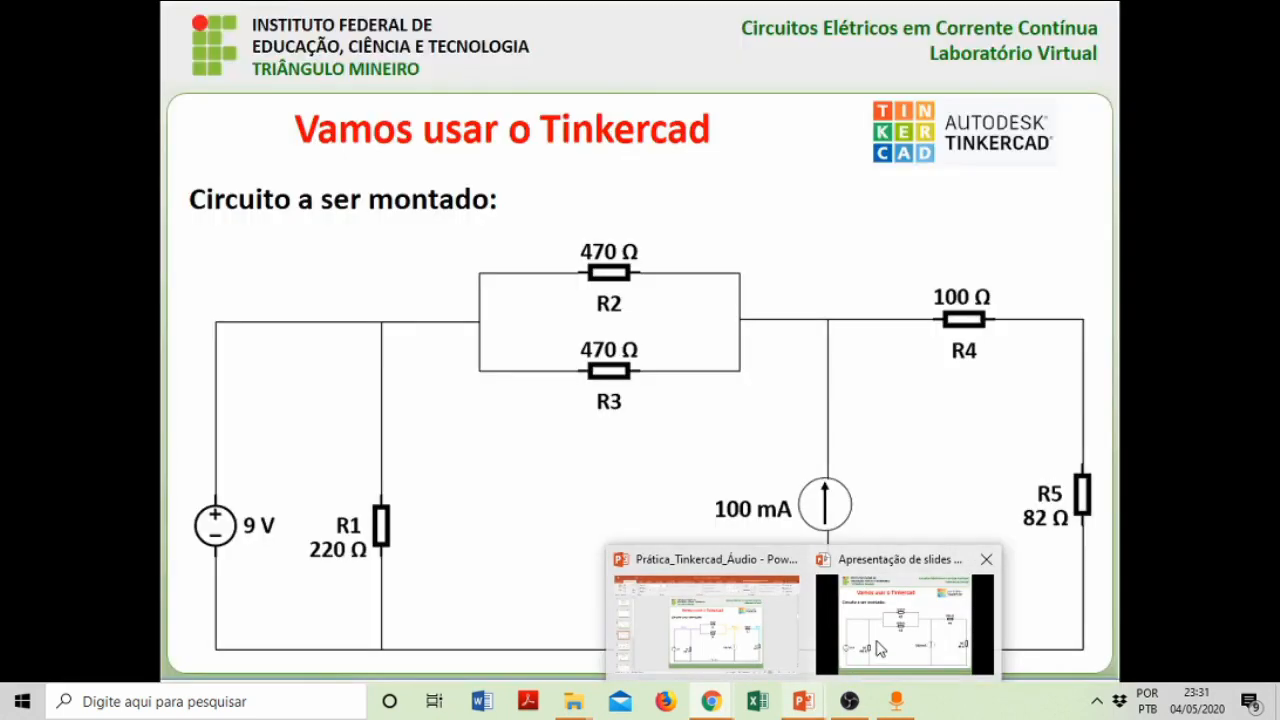
key("Right")
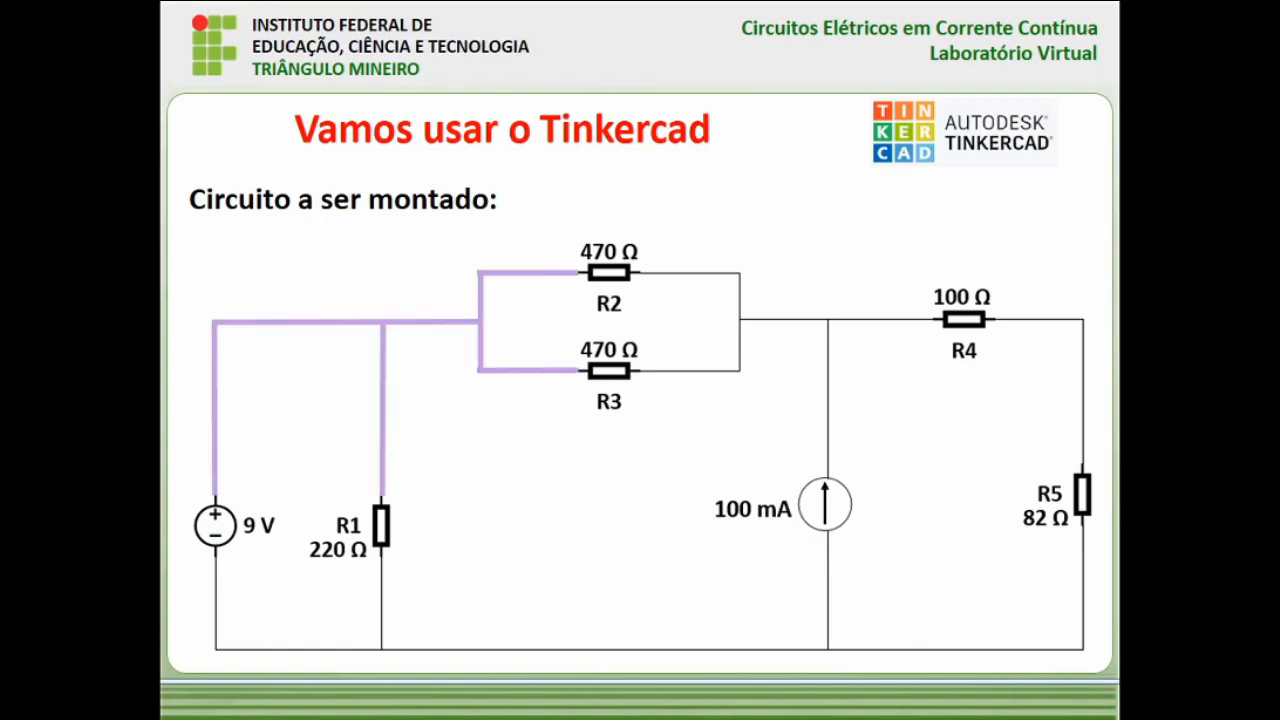
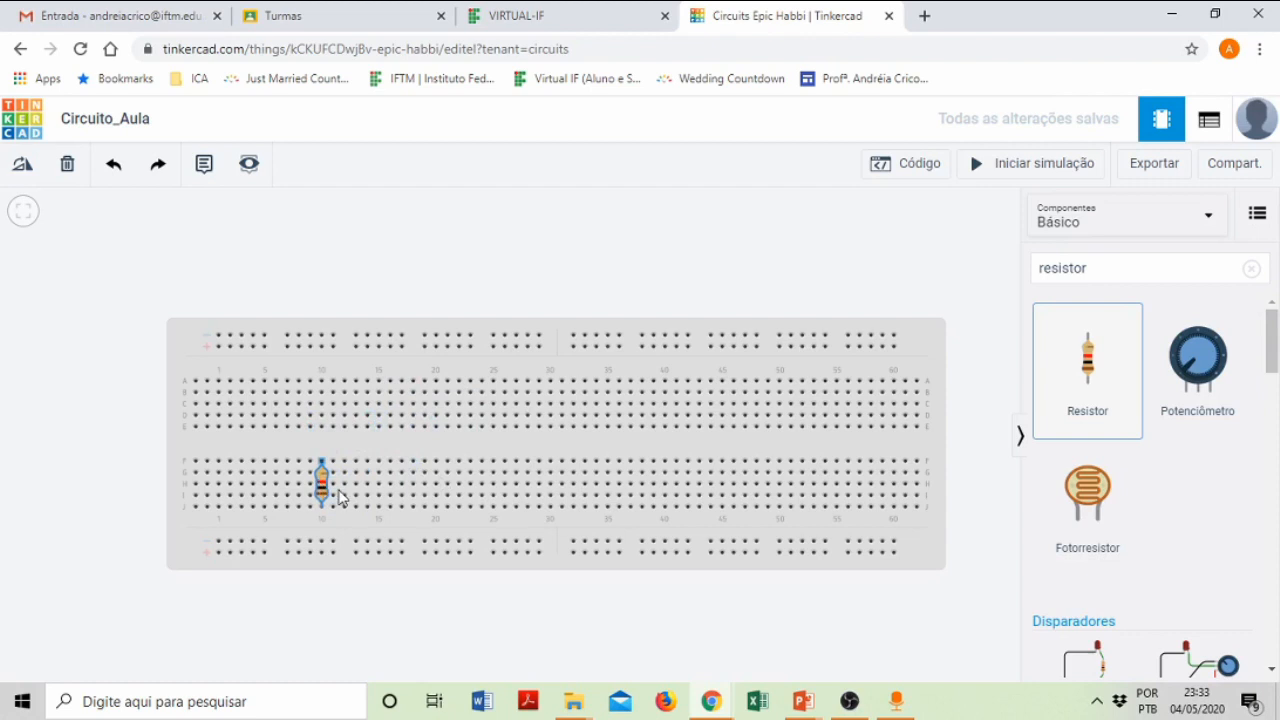
- Move the resistor on the breadboard to column 14, spanning rows F to J
left_click_drag(322, 482, 338, 455)
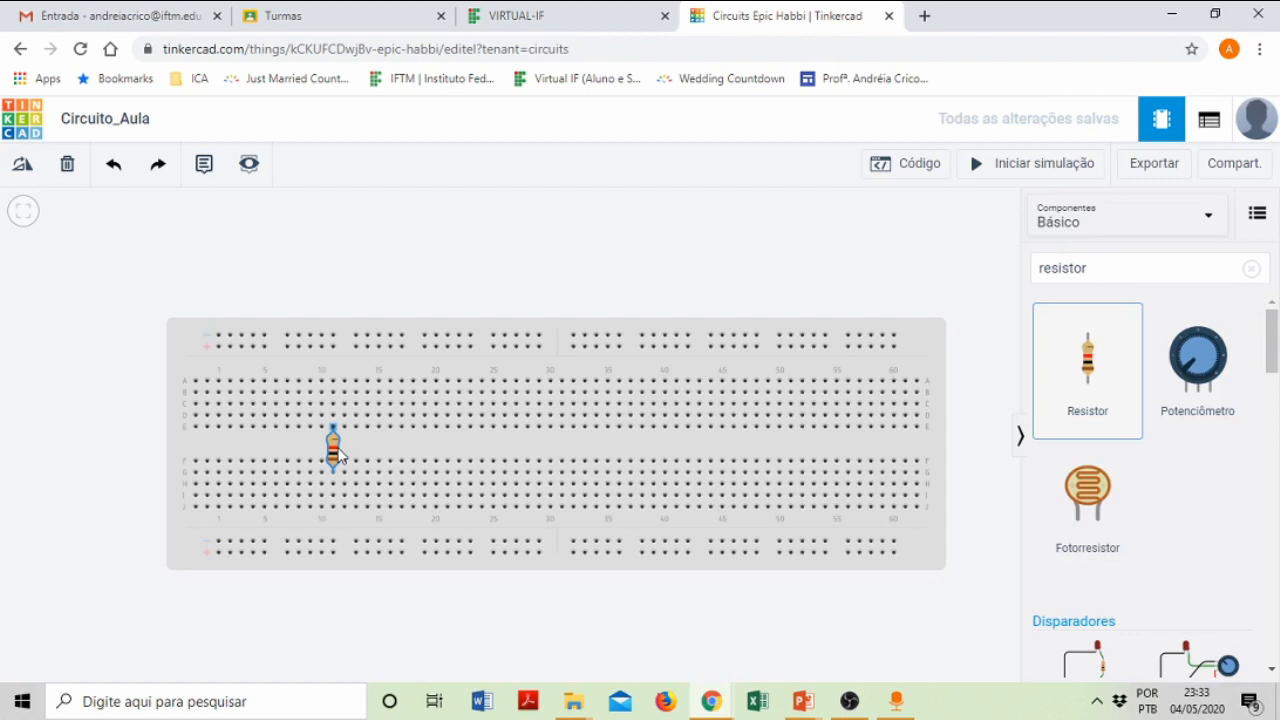
left_click_drag(338, 454, 344, 494)
mouse_move(344, 493)
left_mouse_down()
mouse_move(333, 492)
mouse_move(414, 505)
mouse_move(314, 480)
mouse_move(334, 443)
mouse_move(368, 490)
left_mouse_up()
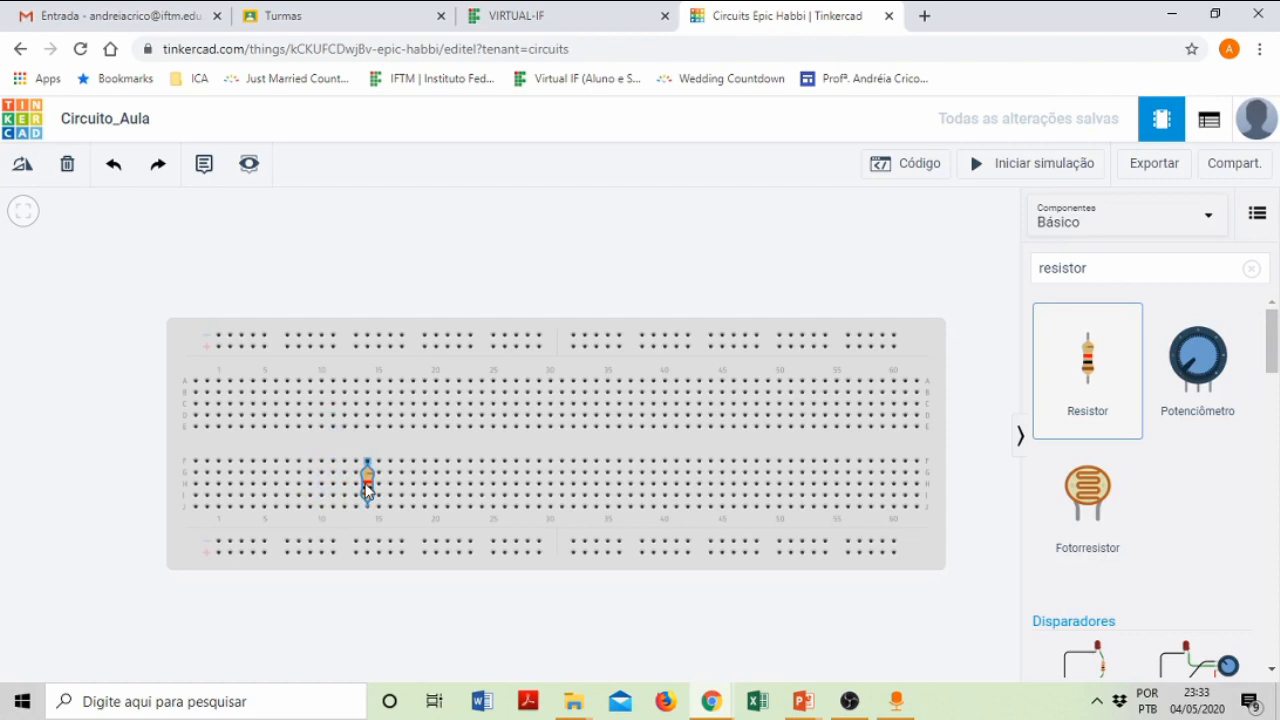
- Rotate the resistor through a full turn and place it vertically in breadboard column 8, spanning rows E to G
key("r")
key("r")
key("r")
key("r")
key("r")
key("r")
key("r")
key("r")
key("r")
key("r")
key("r")
key("r")
left_click_drag(366, 490, 300, 455)
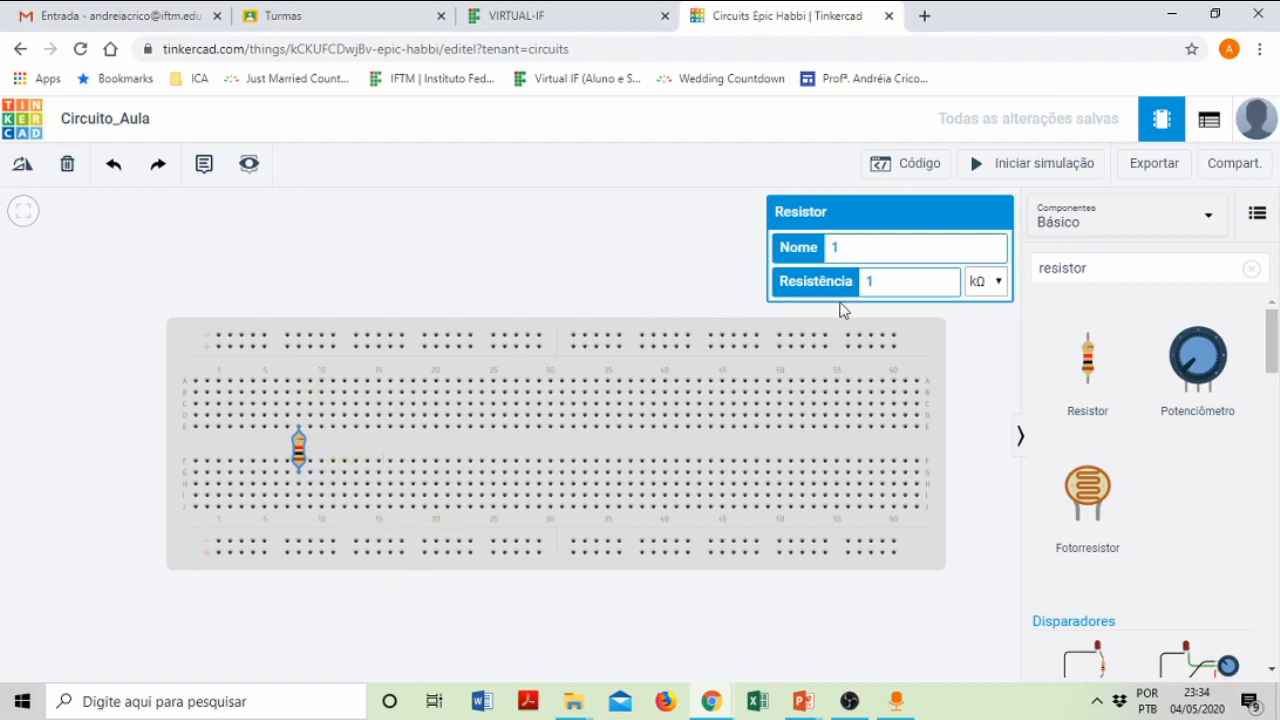
- Name the resistor in column 8 R1 and set its resistance to 220 Ω
left_click(860, 248)
type("R1")
left_click(848, 290)
type("220")
left_click(1000, 287)
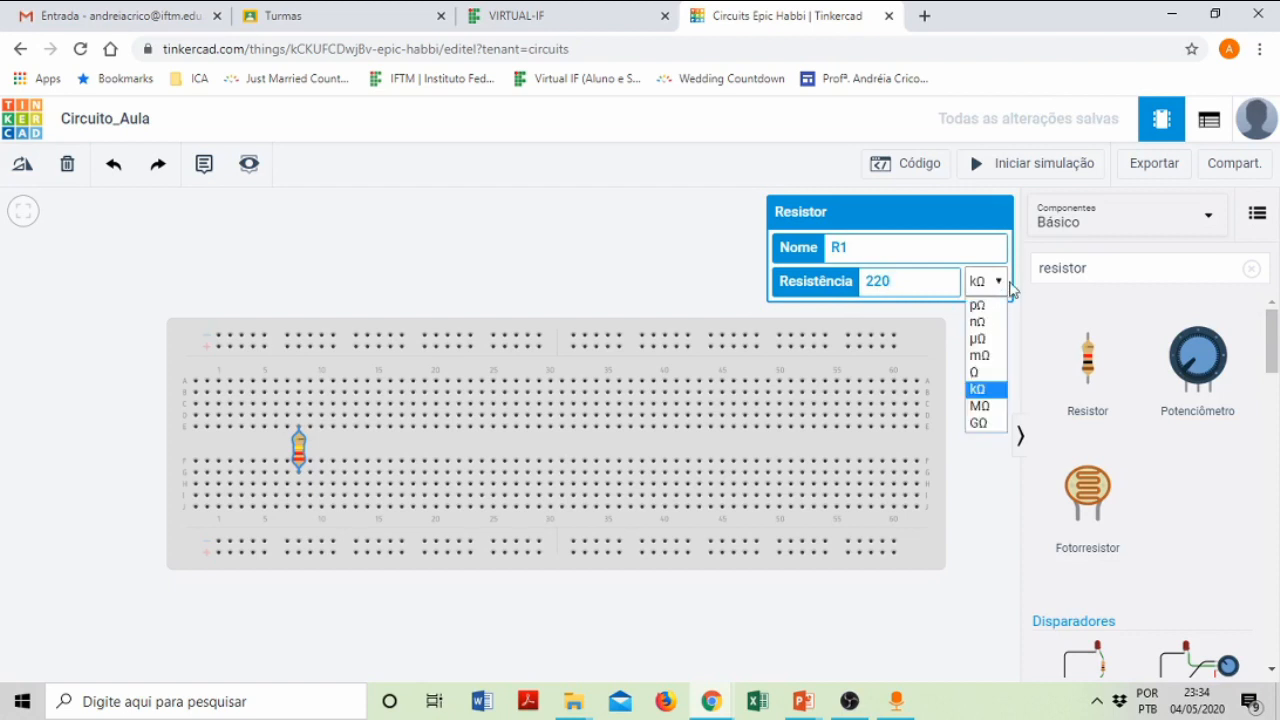
left_click(980, 372)
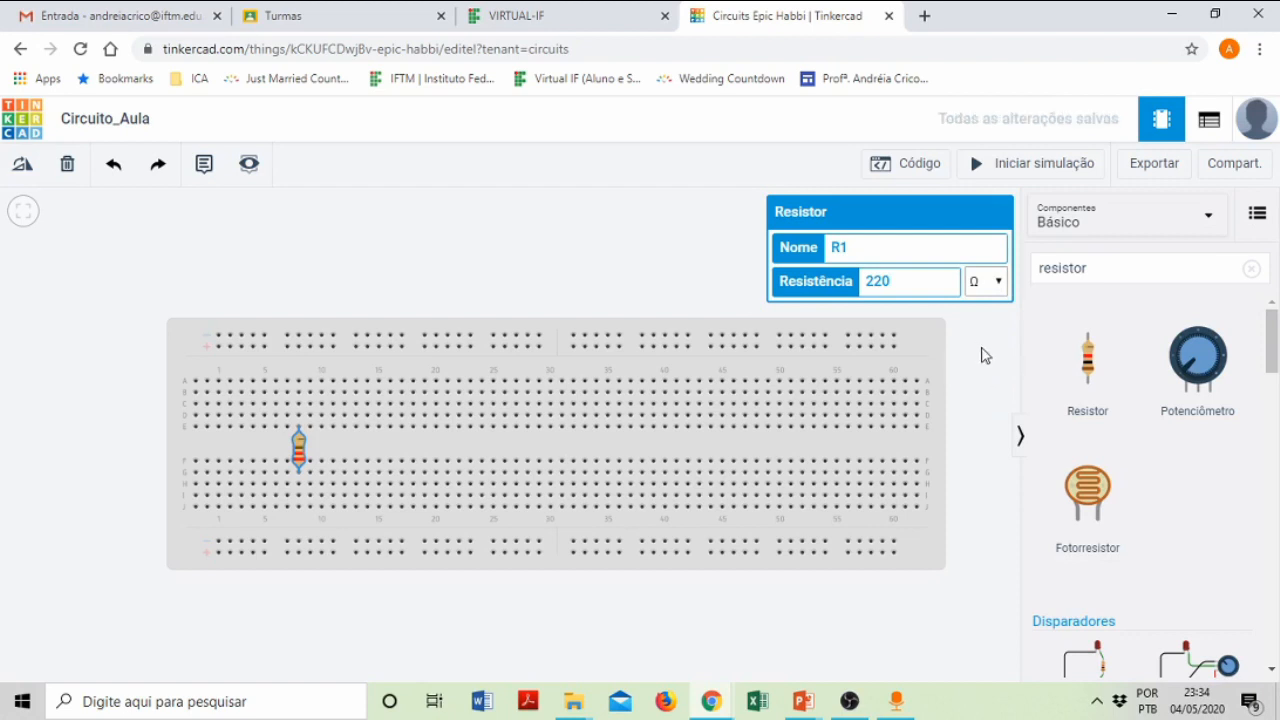
left_click(980, 356)
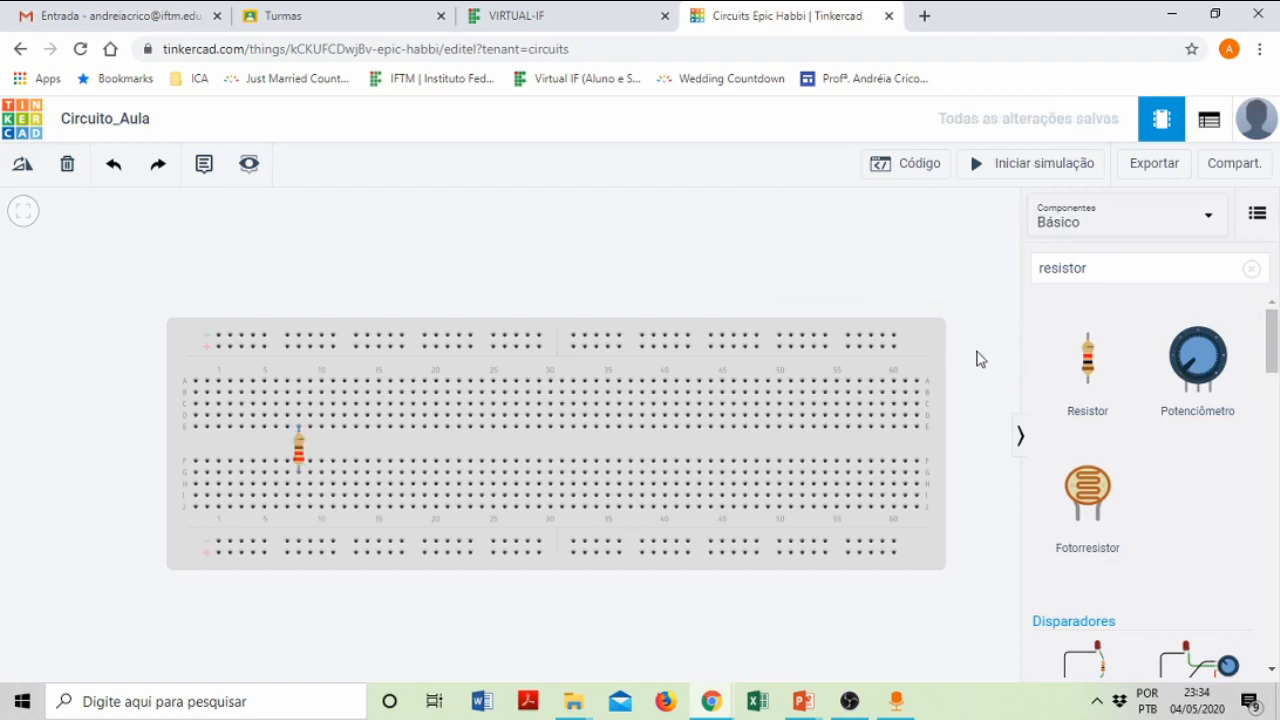
- Examine R1's placement across the breadboard's central gap and the connected holes in its column
left_click(298, 458)
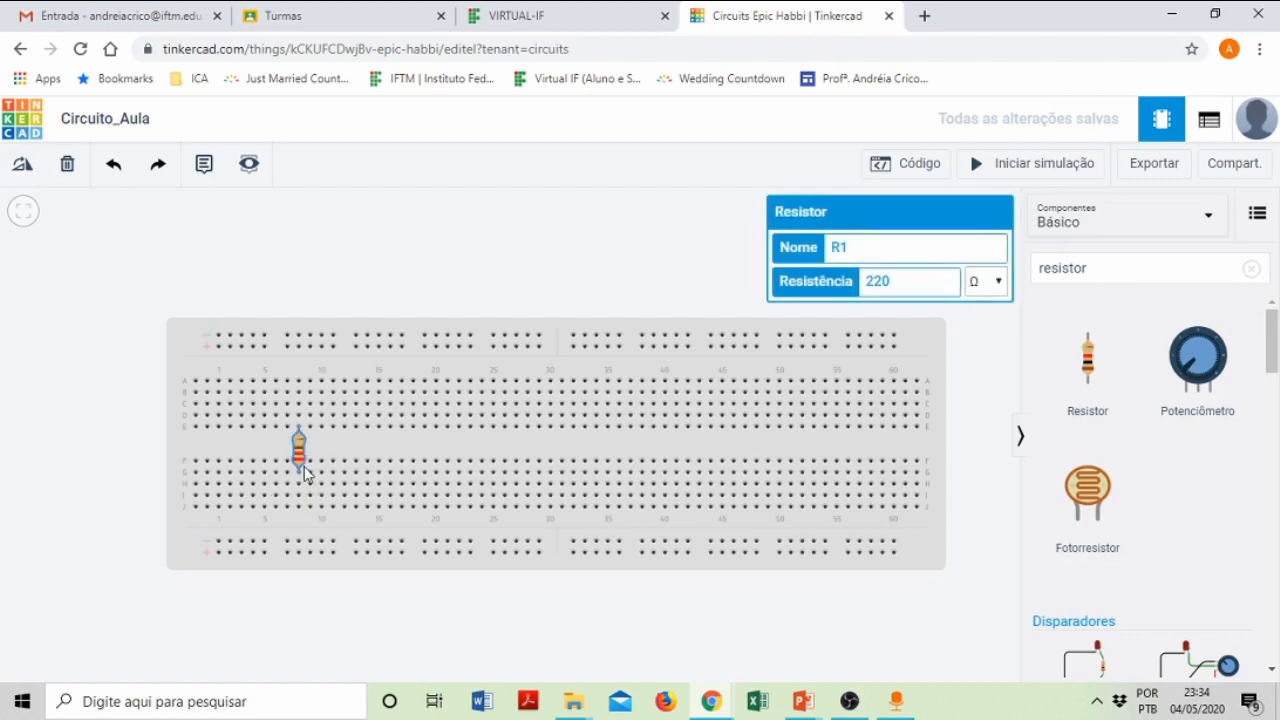
scroll(303, 471, "up", 5)
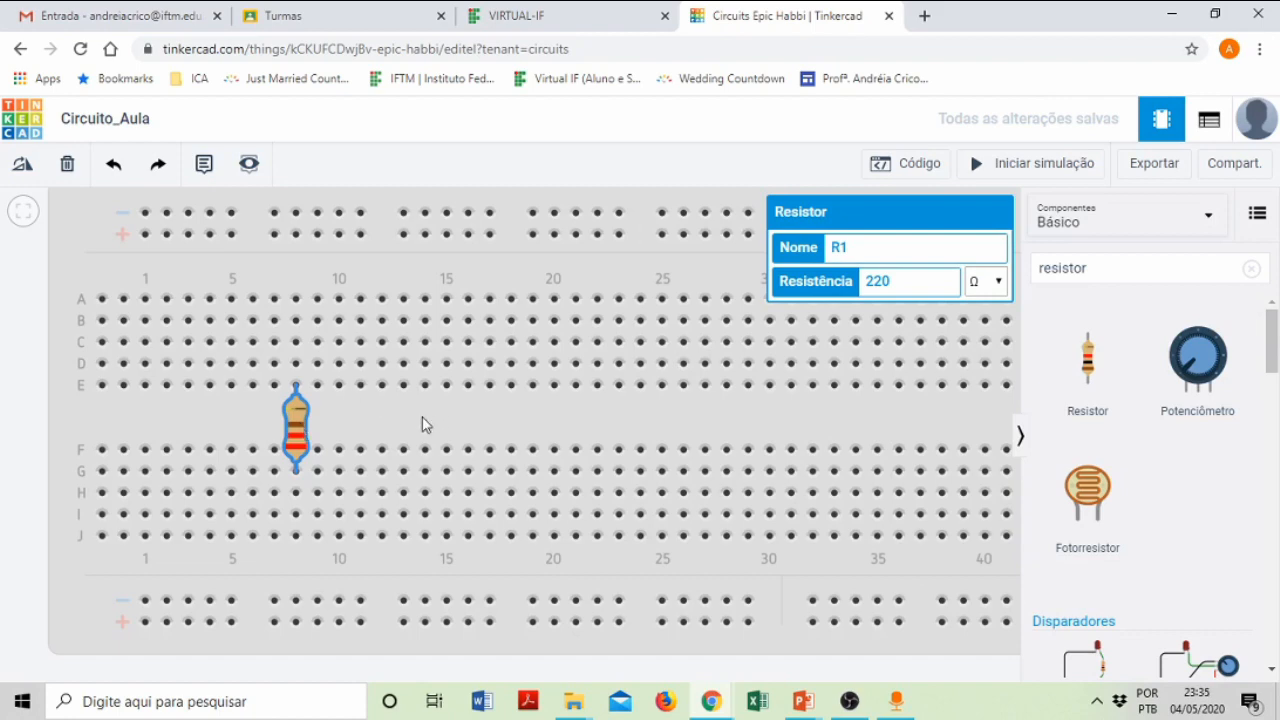
scroll(389, 393, "down", 1)
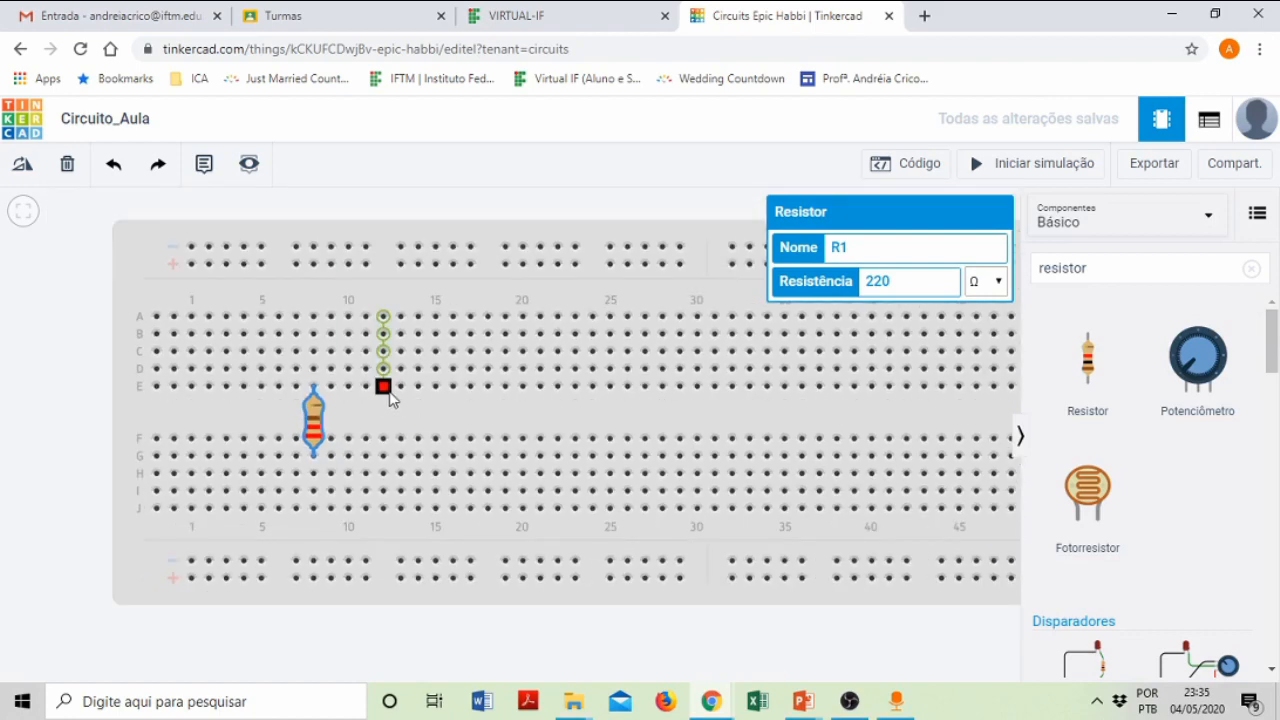
scroll(389, 393, "down", 1)
left_click(455, 420)
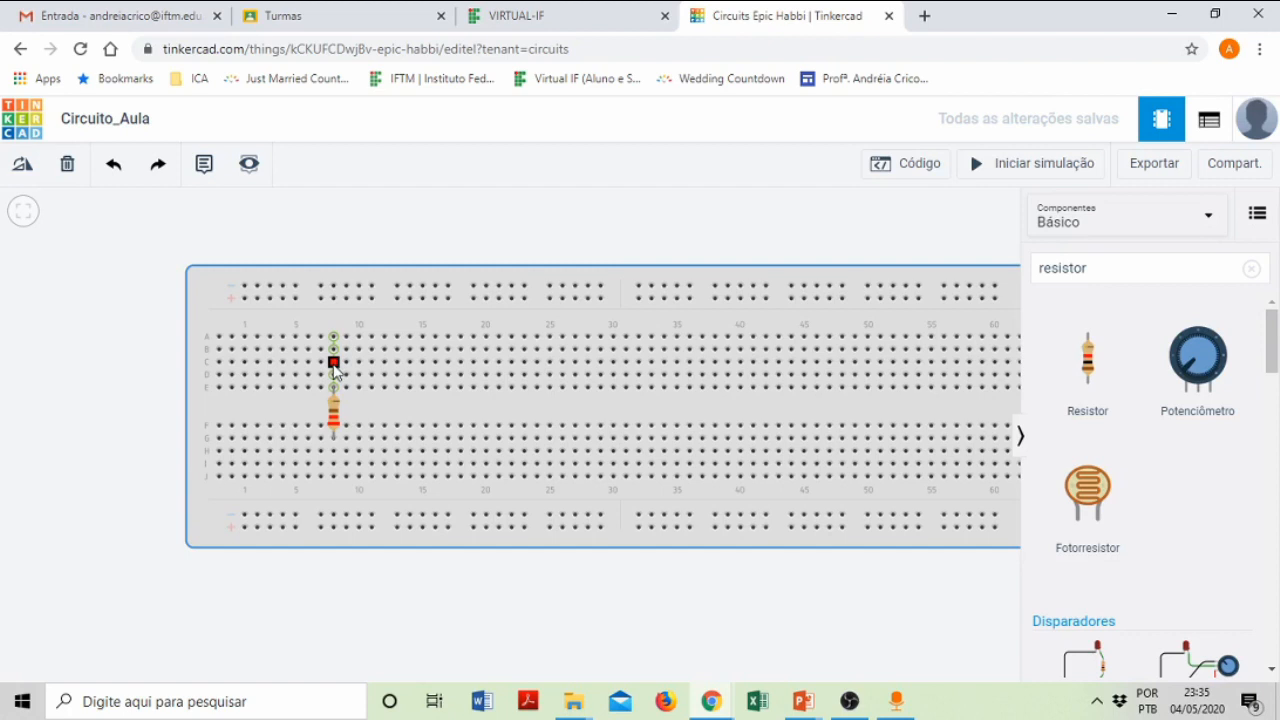
left_click_drag(335, 362, 336, 471)
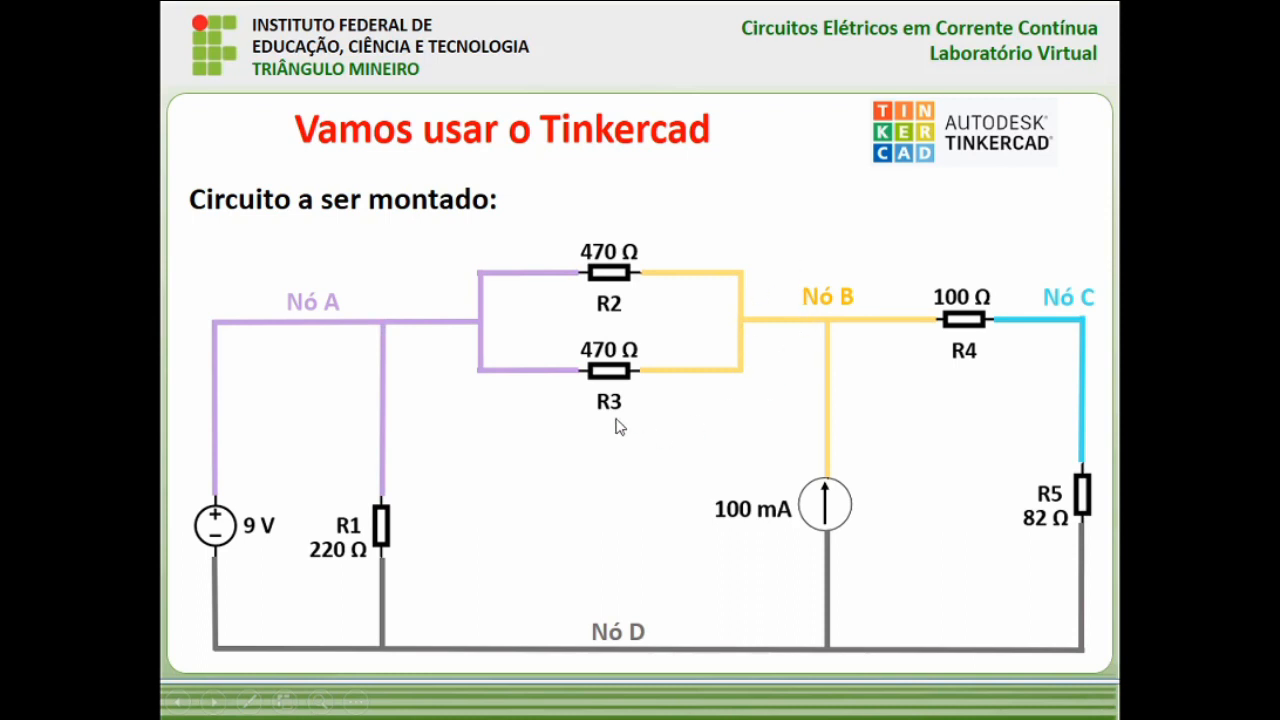
- Return from the schematic slide to Tinkercad and place a second resistor horizontally in row A, spanning columns 8 to 12
key("alt+Tab")
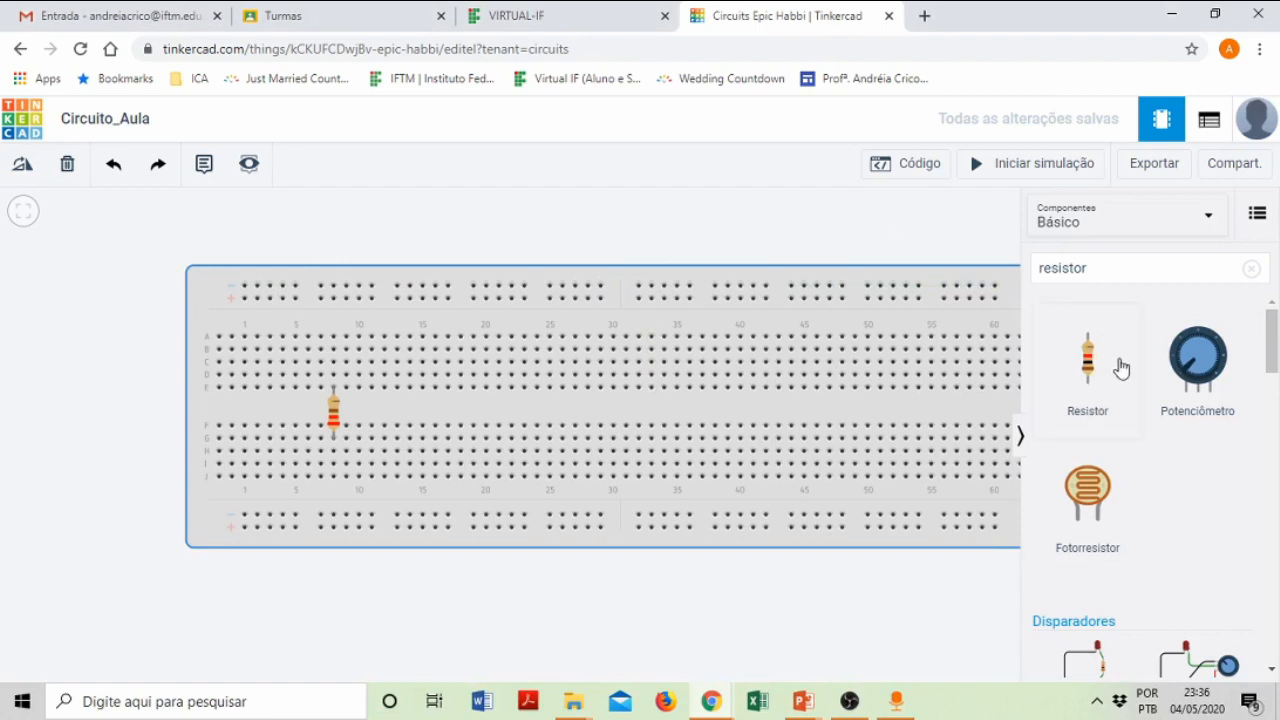
left_click_drag(1090, 379, 398, 372)
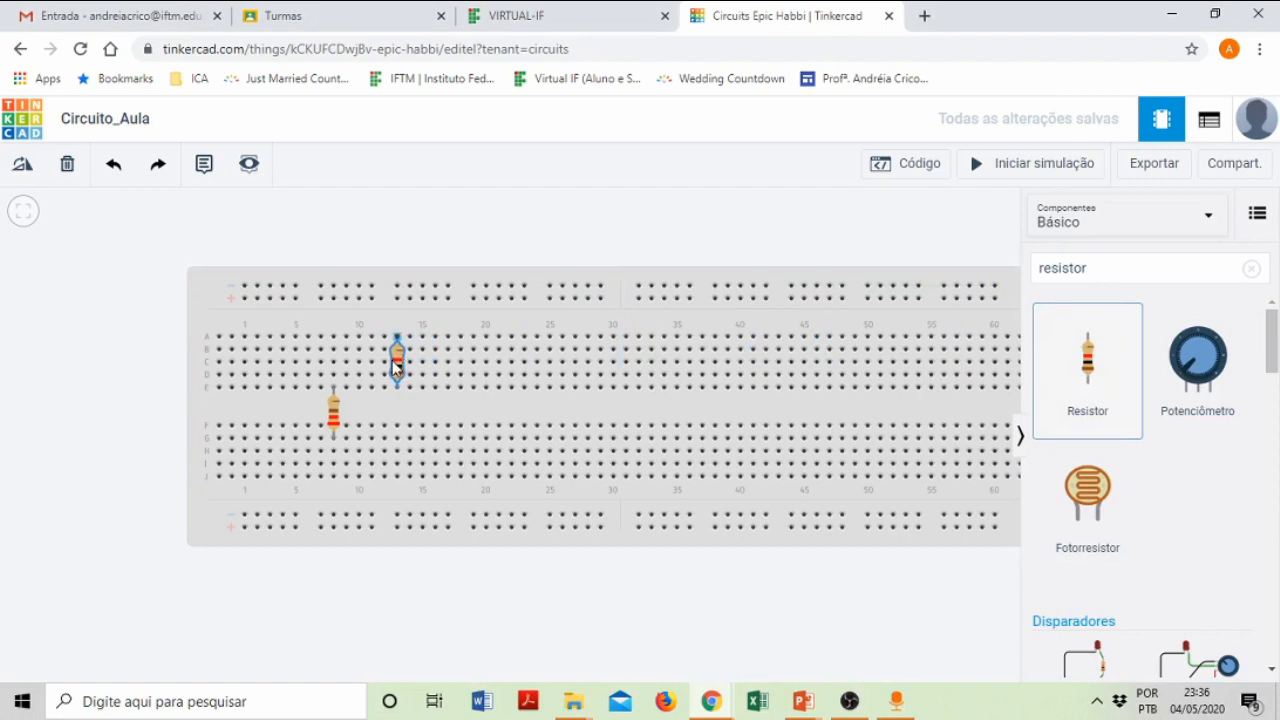
key("r")
key("r")
key("r")
left_click_drag(393, 366, 357, 362)
left_click_drag(354, 368, 361, 356)
left_click_drag(359, 339, 361, 355)
left_click(359, 342)
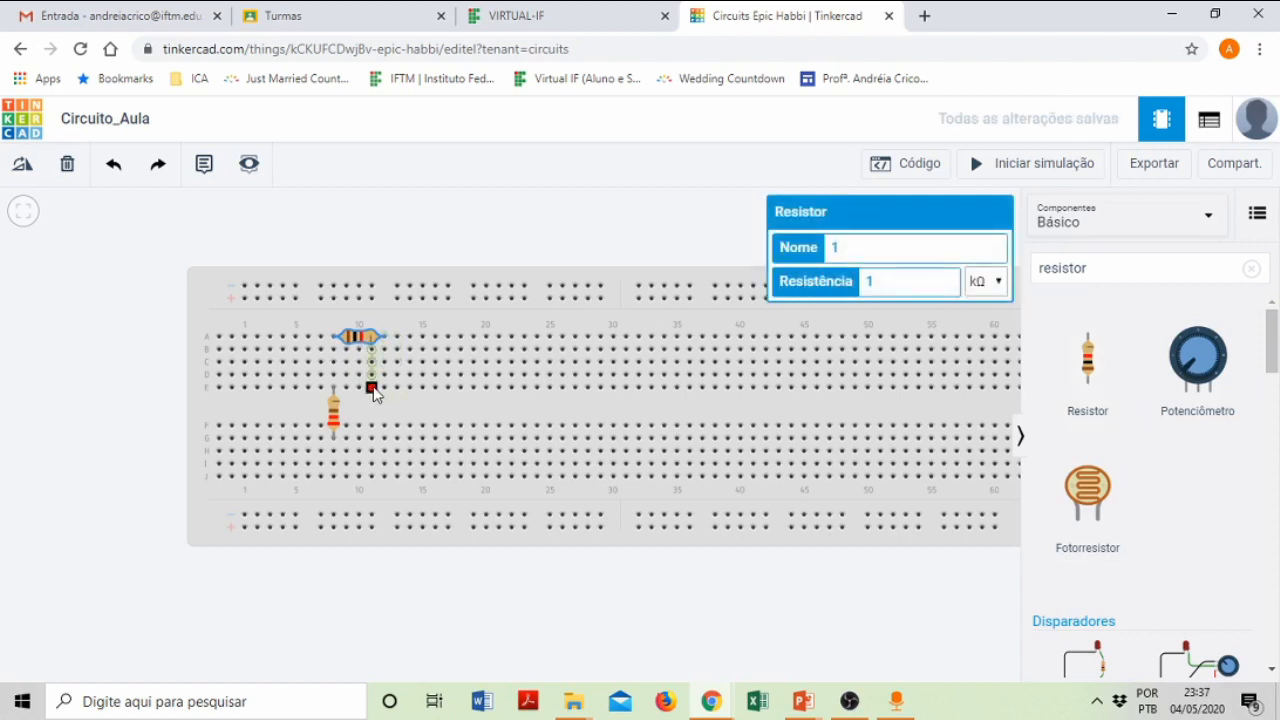
- Name the row A resistor R2 and set its resistance to 470 Ω
left_click(808, 255)
type("R2")
left_click(855, 287)
type("470")
left_click(985, 283)
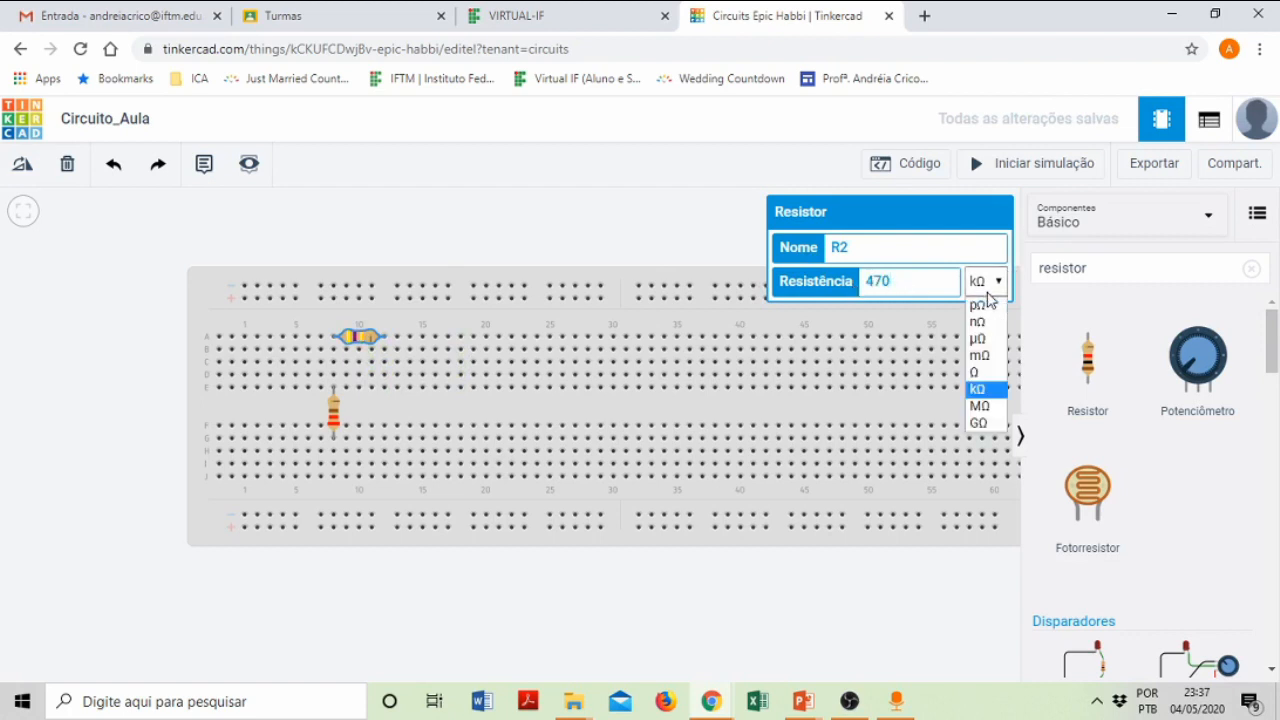
left_click(983, 372)
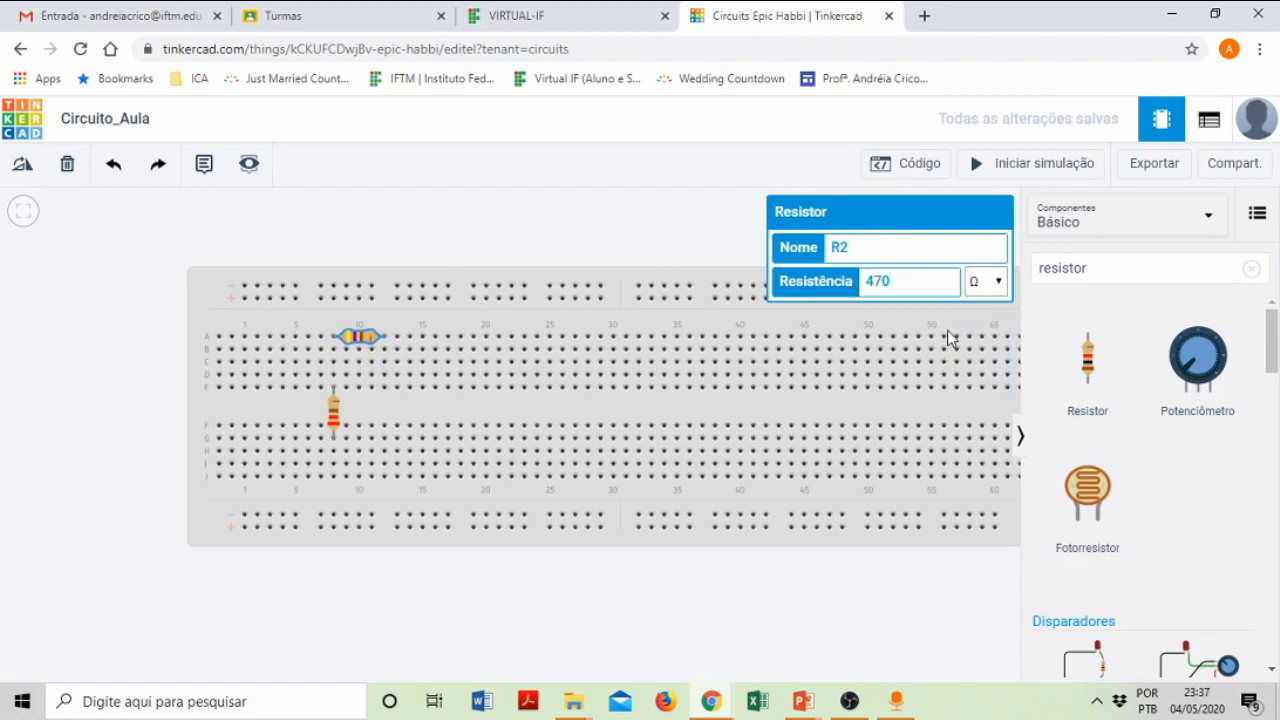
left_click(509, 347)
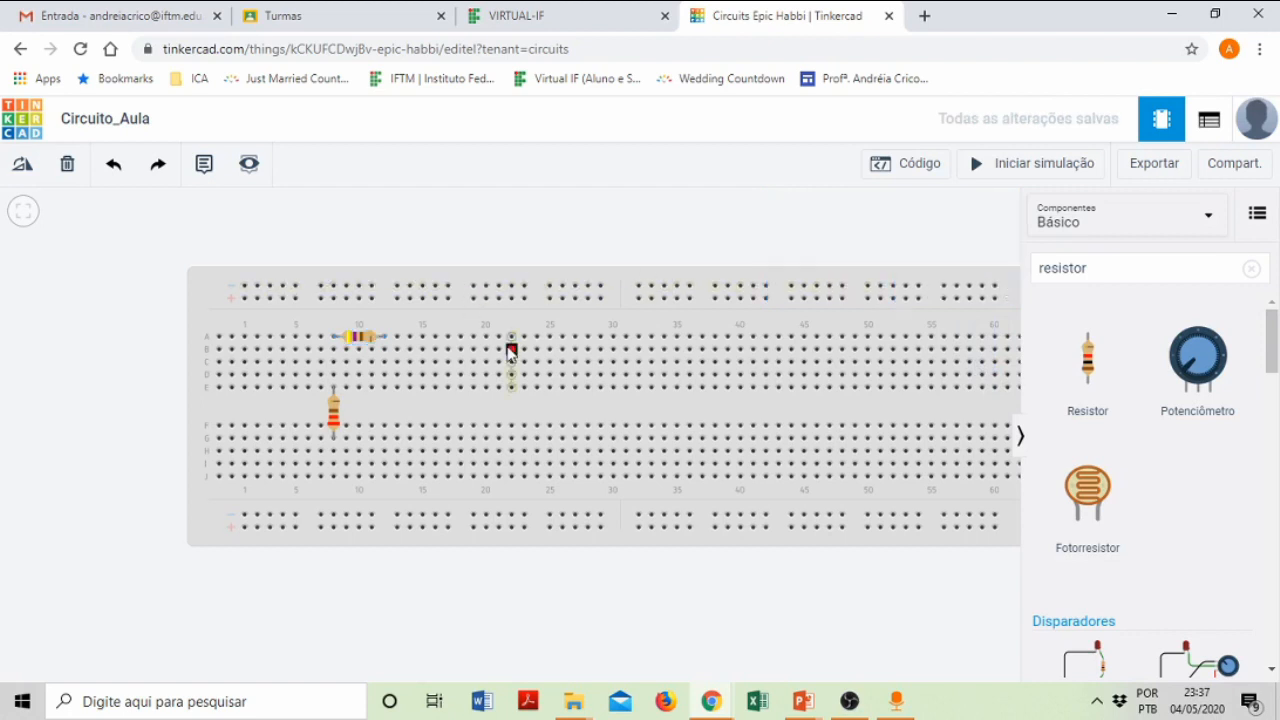
key("Escape")
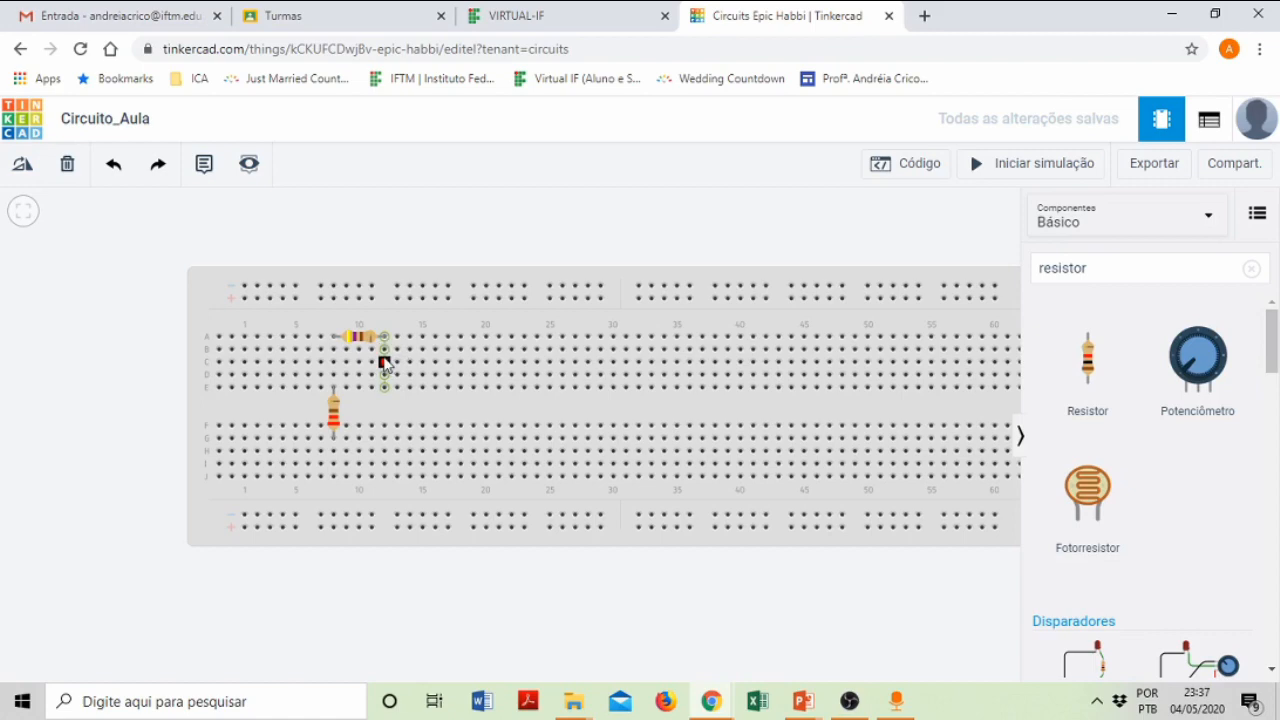
- Place a third resistor horizontally in row C, spanning columns 8 to 12, parallel to R2
scroll(386, 360, "up", 1)
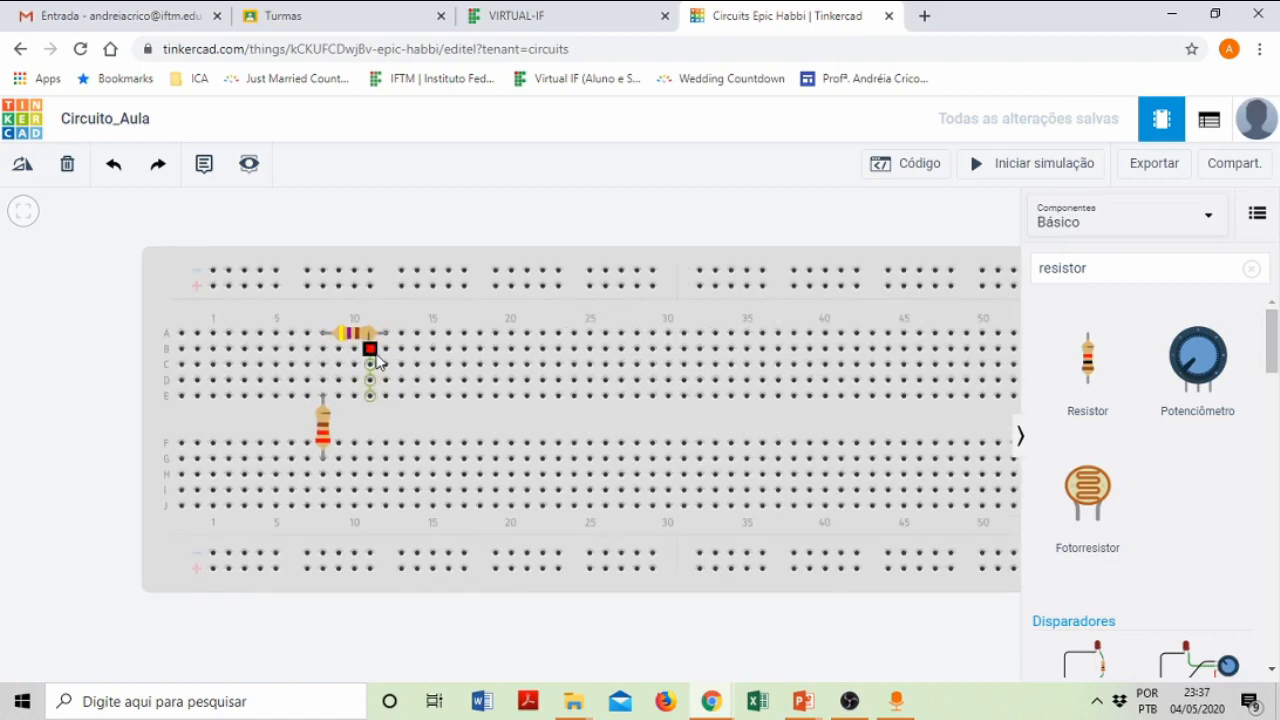
scroll(386, 360, "up", 2)
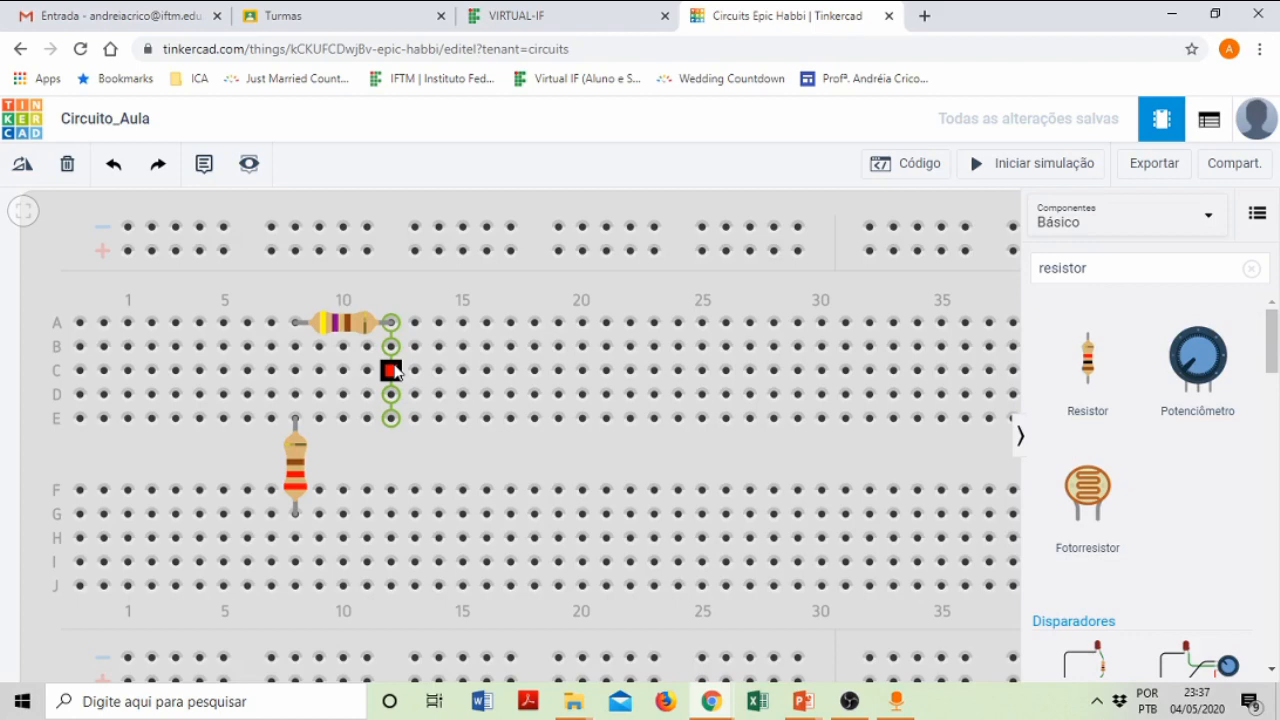
left_click_drag(1098, 377, 449, 422)
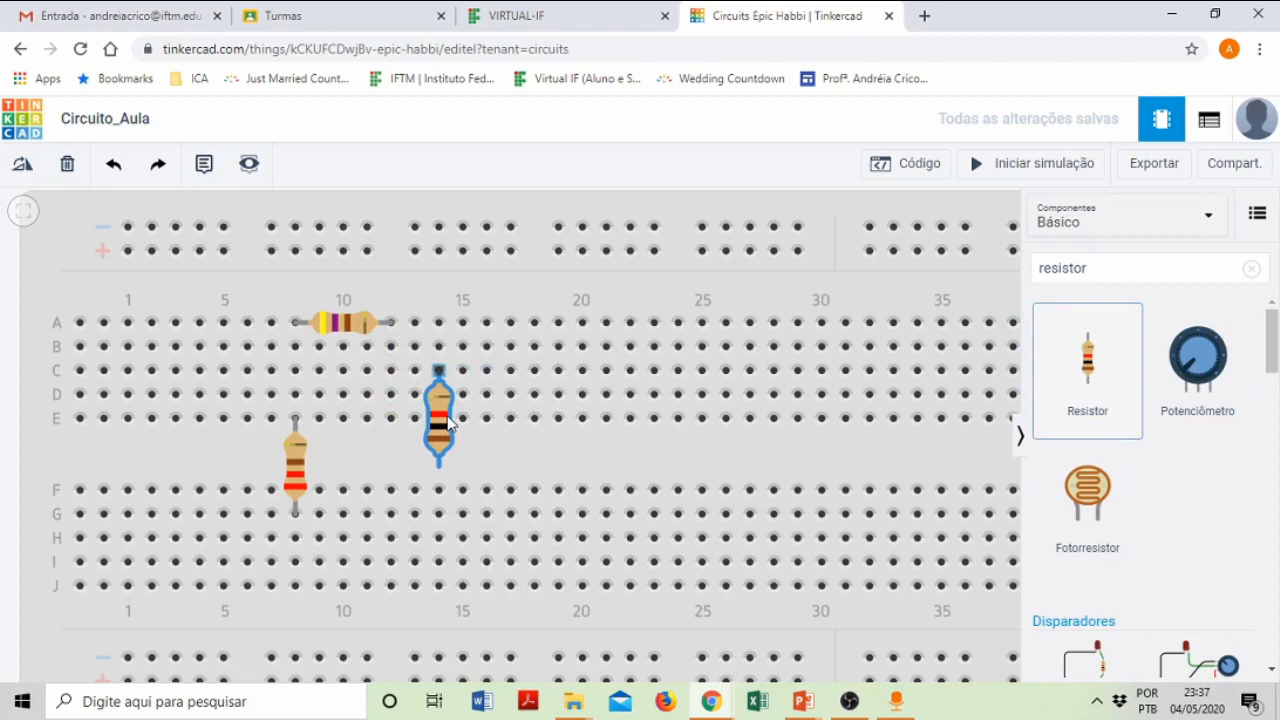
key("r")
key("r")
key("r")
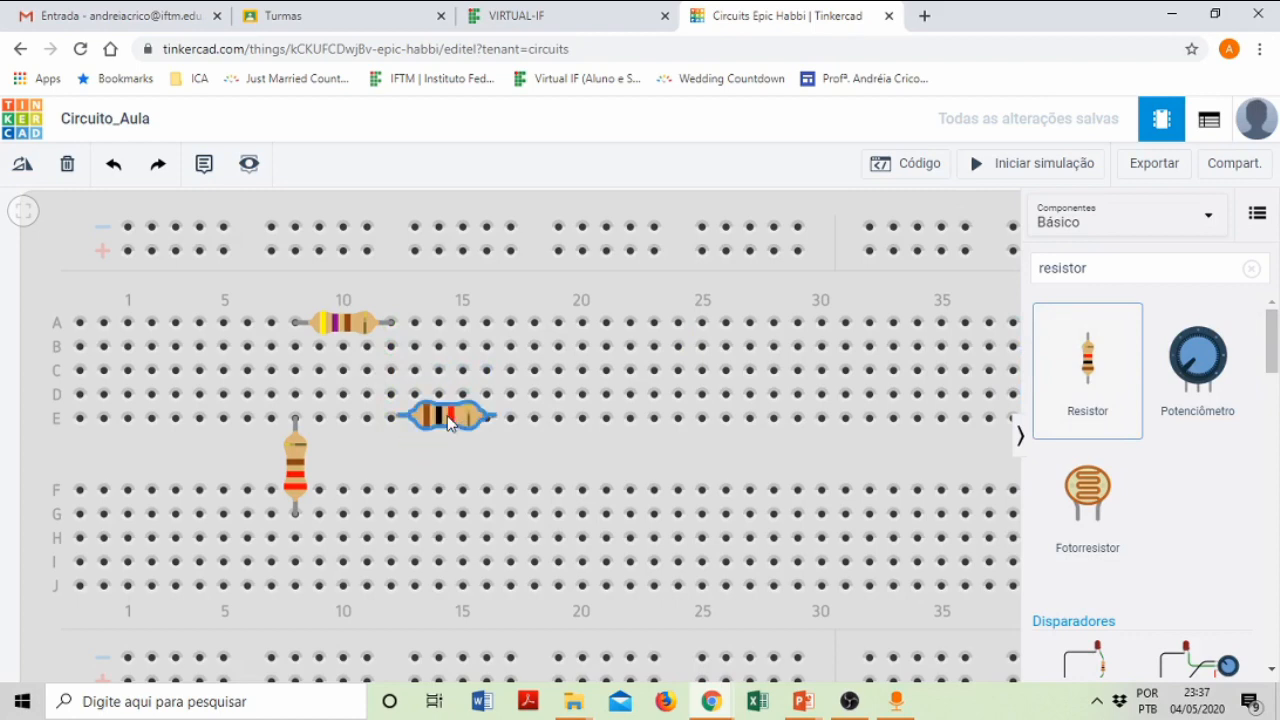
left_click_drag(449, 422, 353, 370)
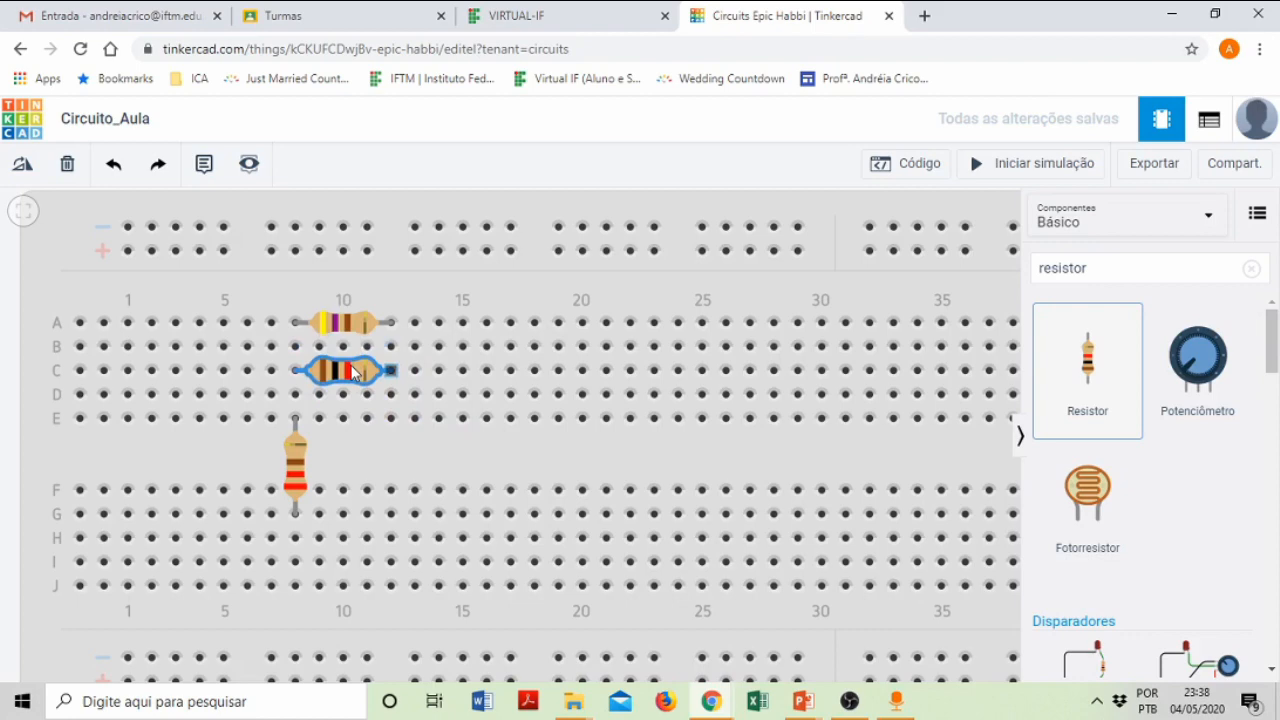
- Name the row C resistor R3 and set its resistance to 470 Ω
left_click(352, 372)
left_click_drag(877, 243, 825, 249)
type("R3")
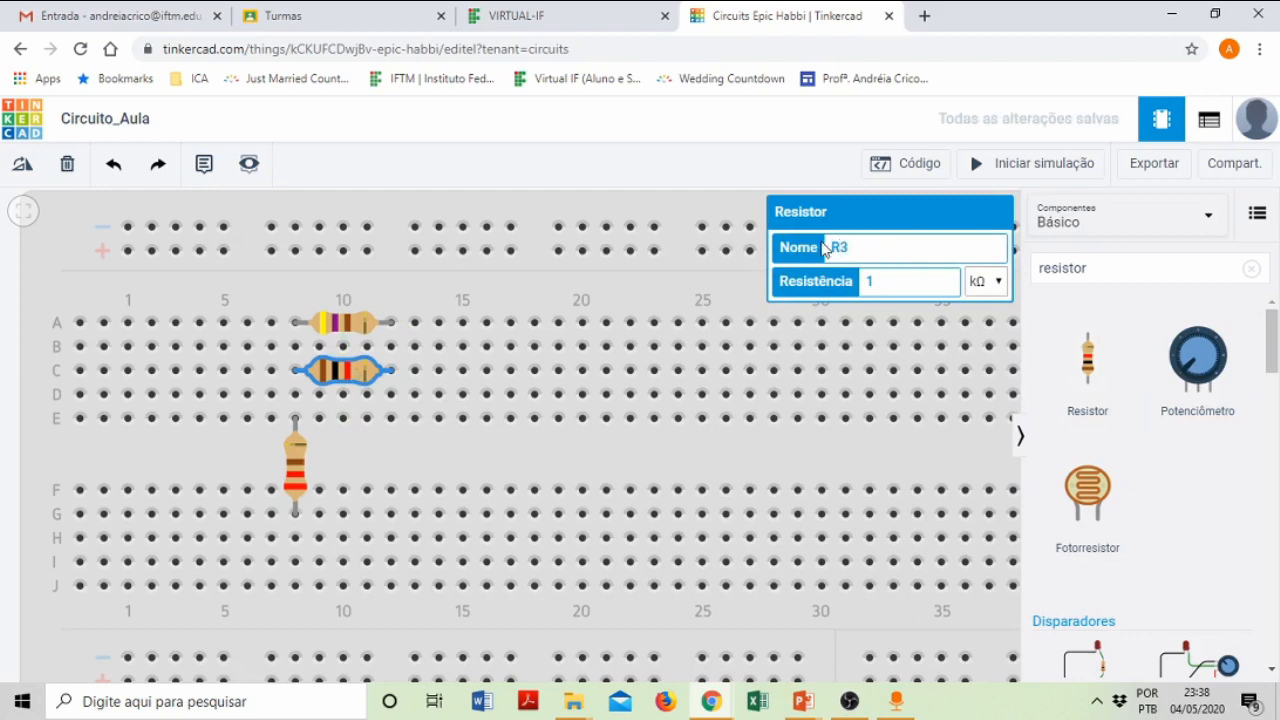
left_click_drag(897, 279, 863, 283)
type("470")
left_click(985, 281)
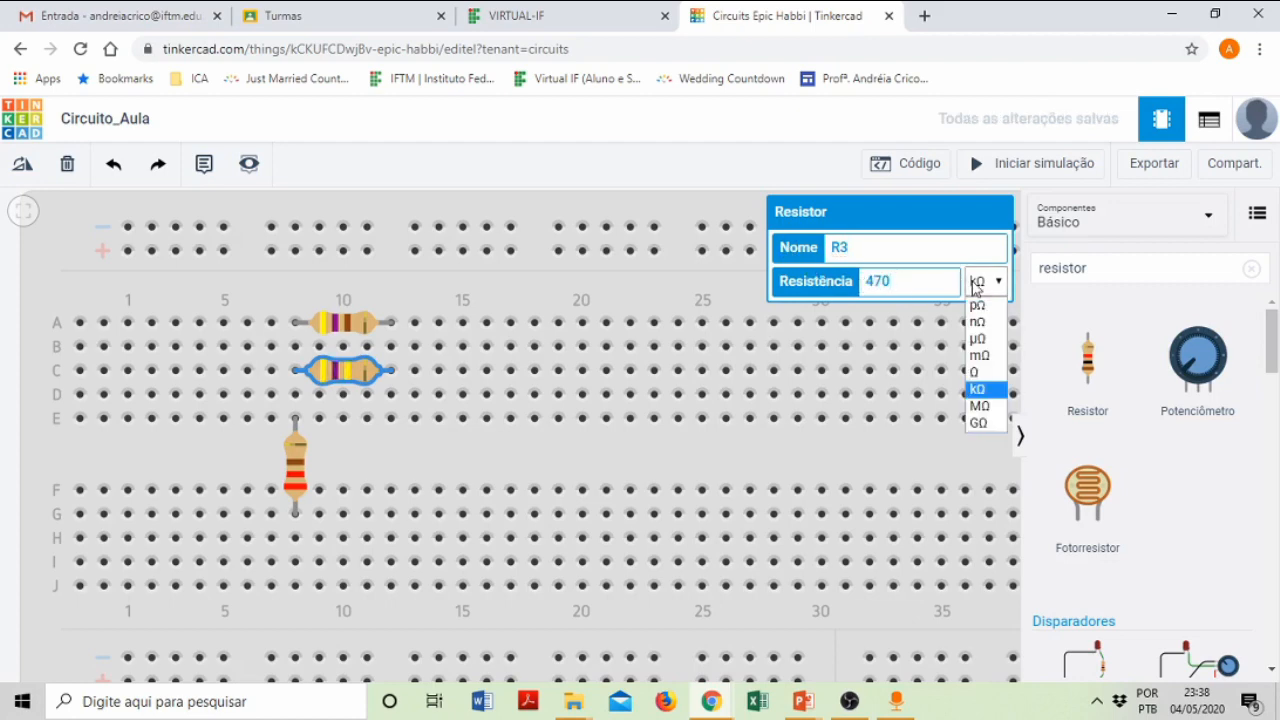
left_click(976, 373)
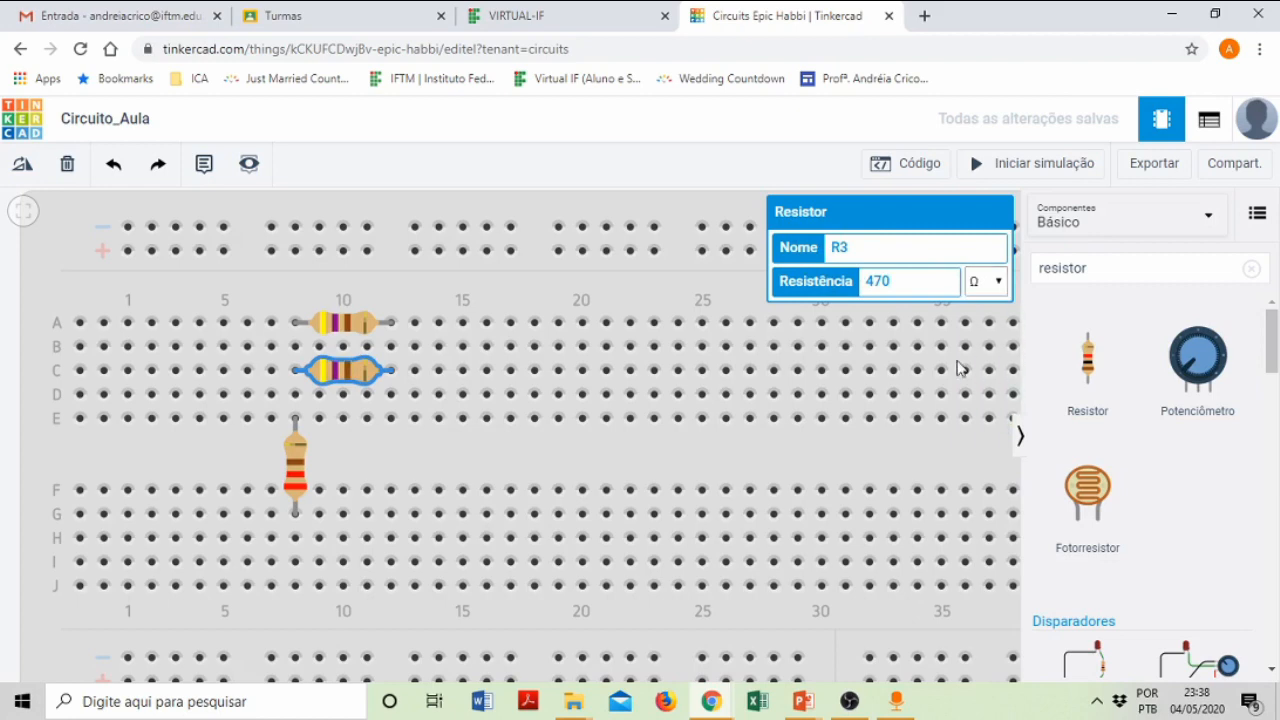
left_click(742, 302)
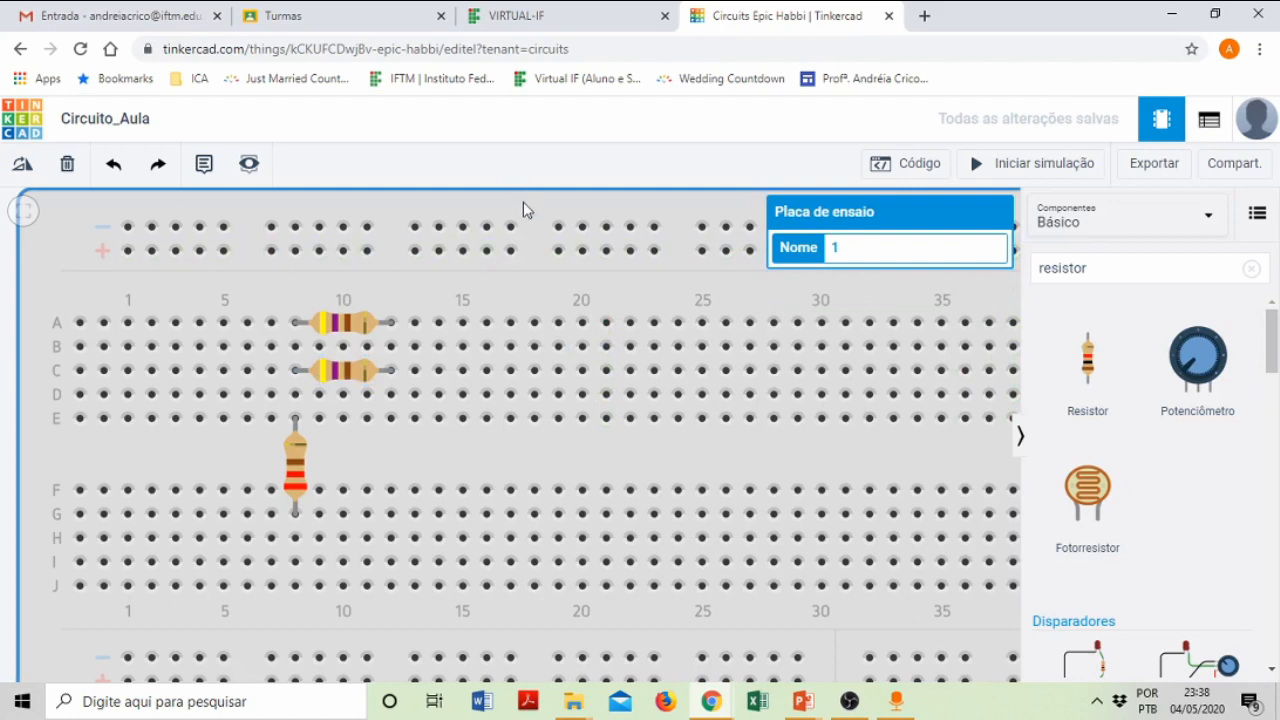
- Return from the schematic slide to Tinkercad and place a fourth resistor horizontally in row D, spanning columns 12 to 16
scroll(523, 206, "down", 3)
left_click(78, 365)
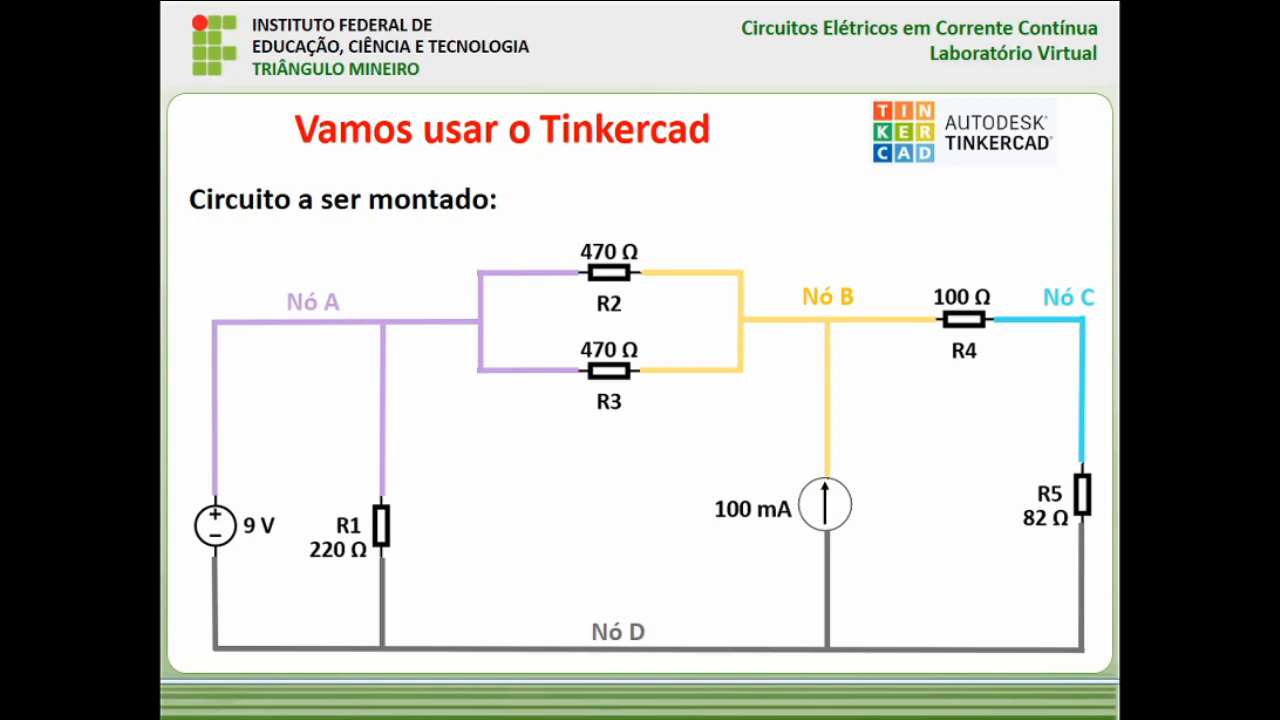
key("alt+Tab")
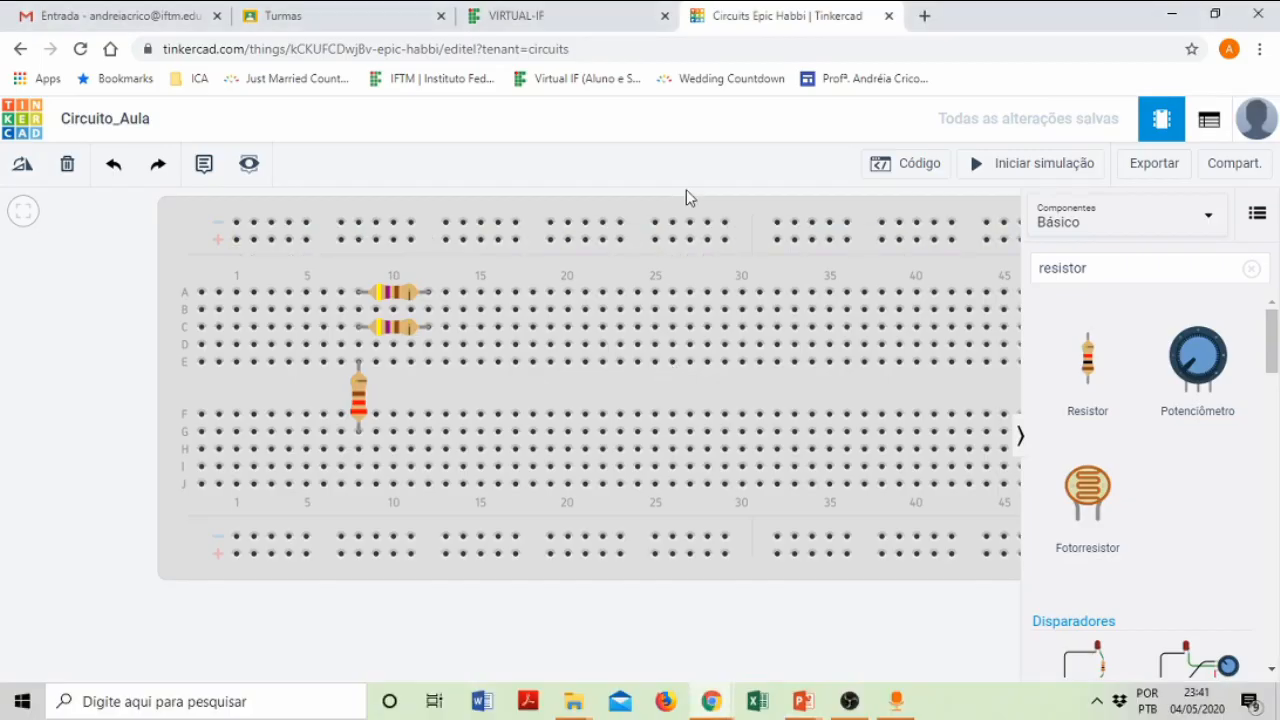
left_click(1084, 368)
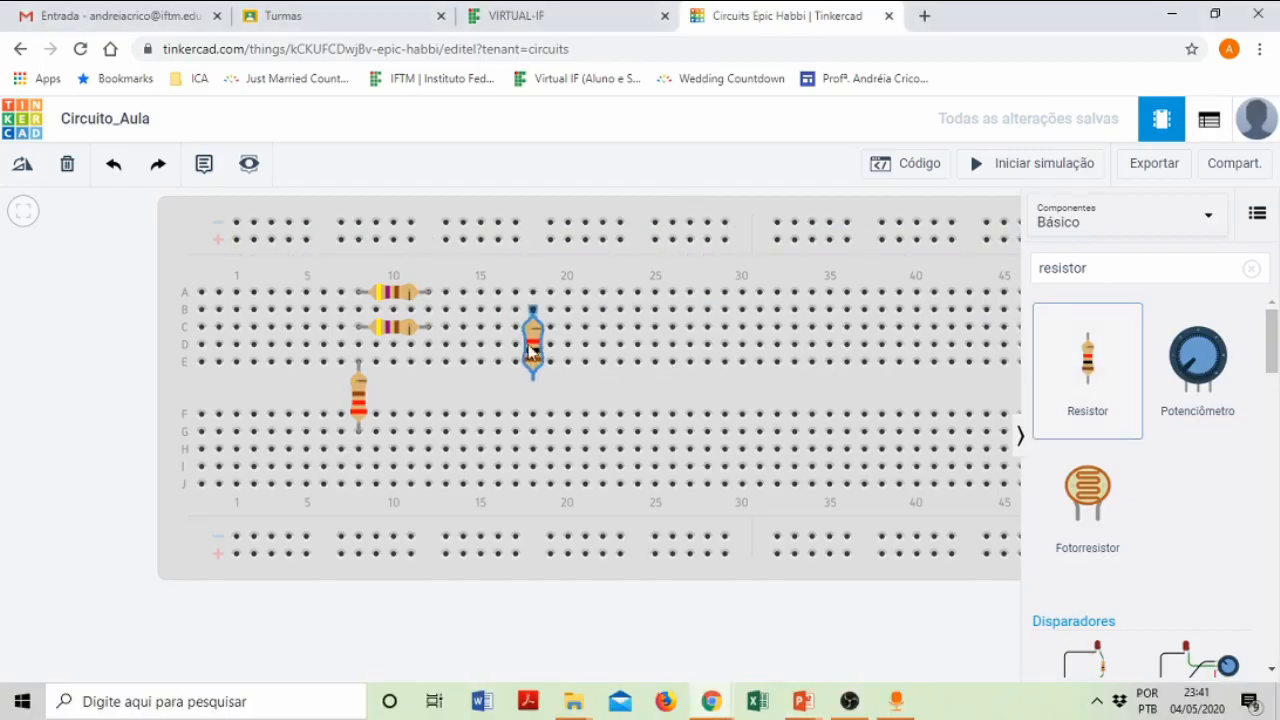
left_click(548, 345)
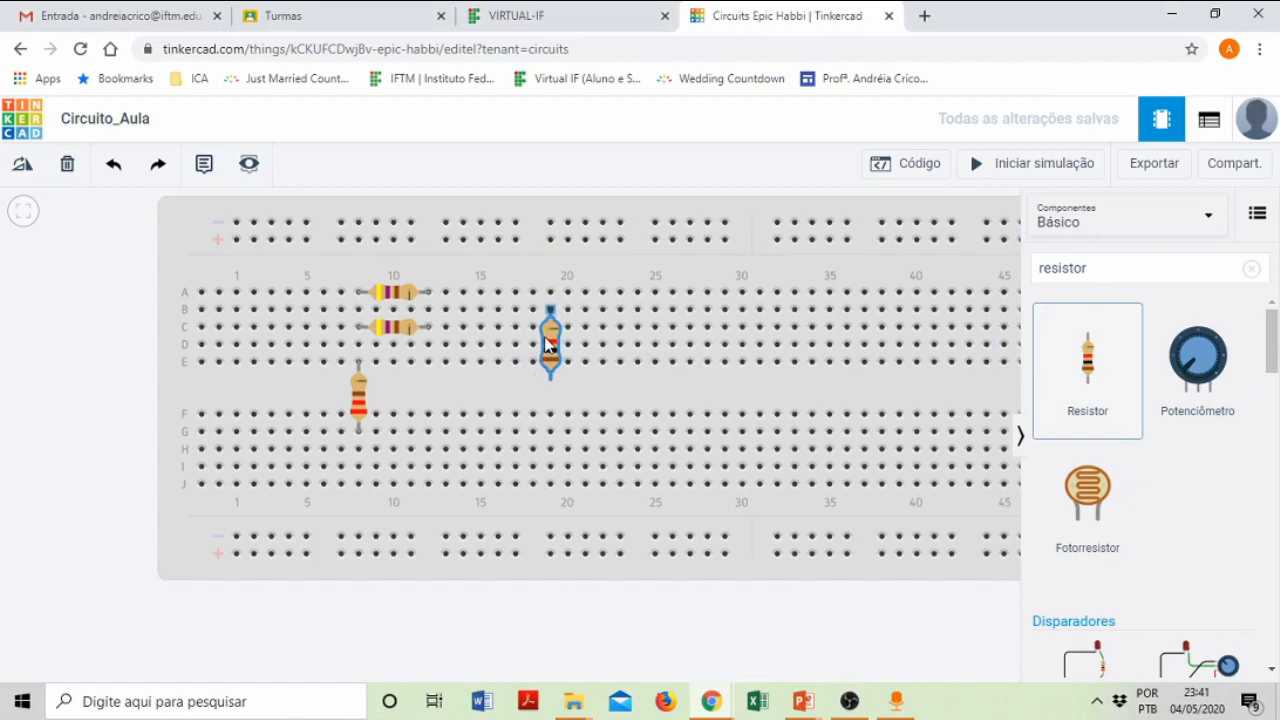
key("r")
key("r")
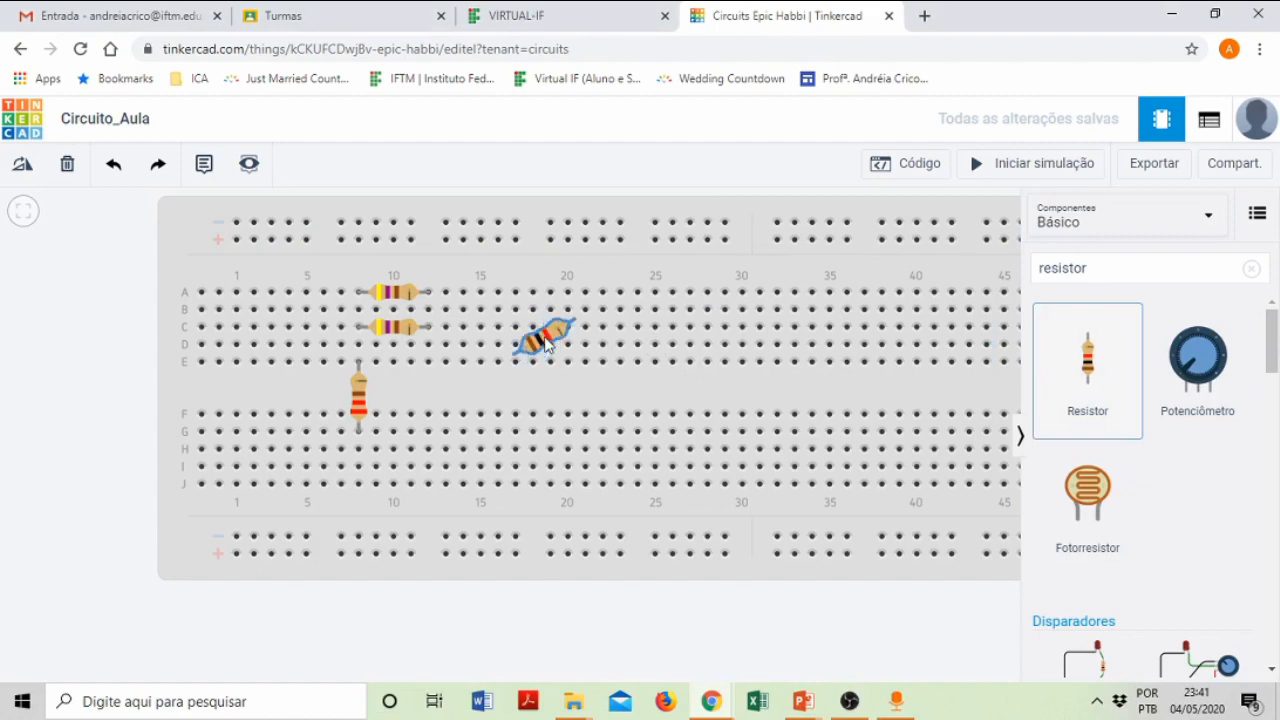
key("r")
left_click_drag(546, 342, 473, 353)
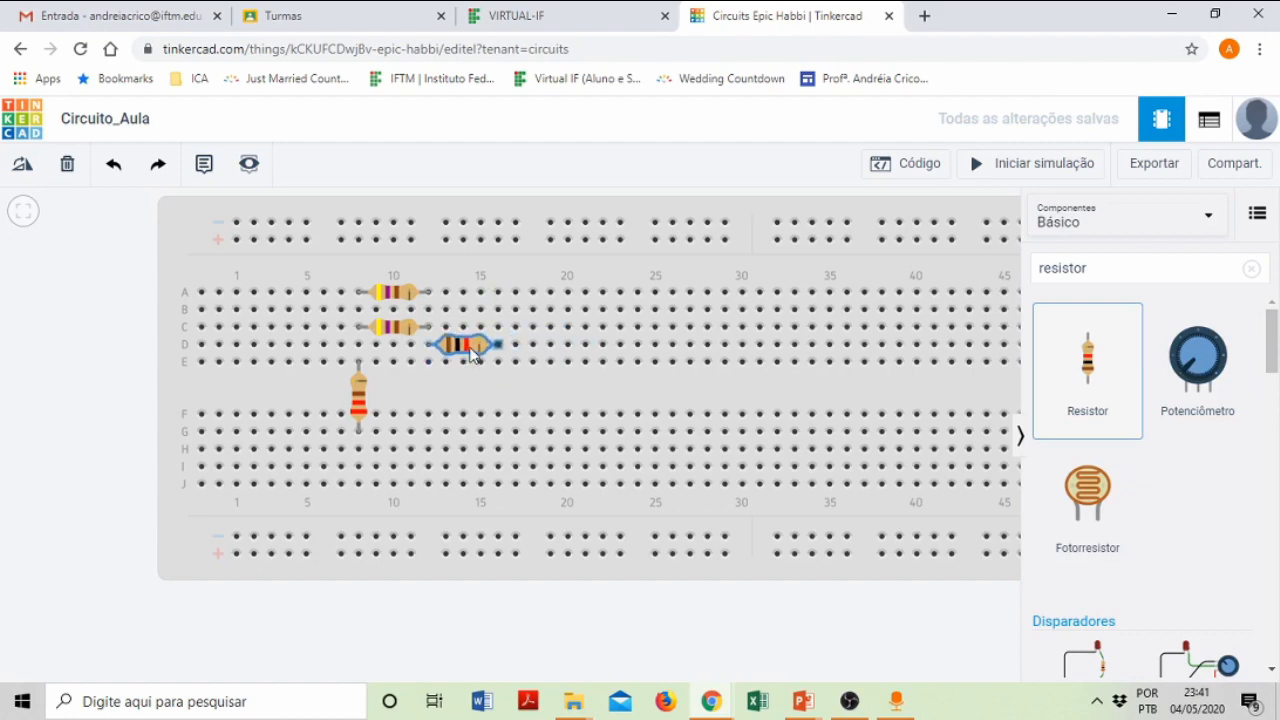
left_click_drag(472, 353, 462, 353)
left_click_drag(462, 354, 465, 352)
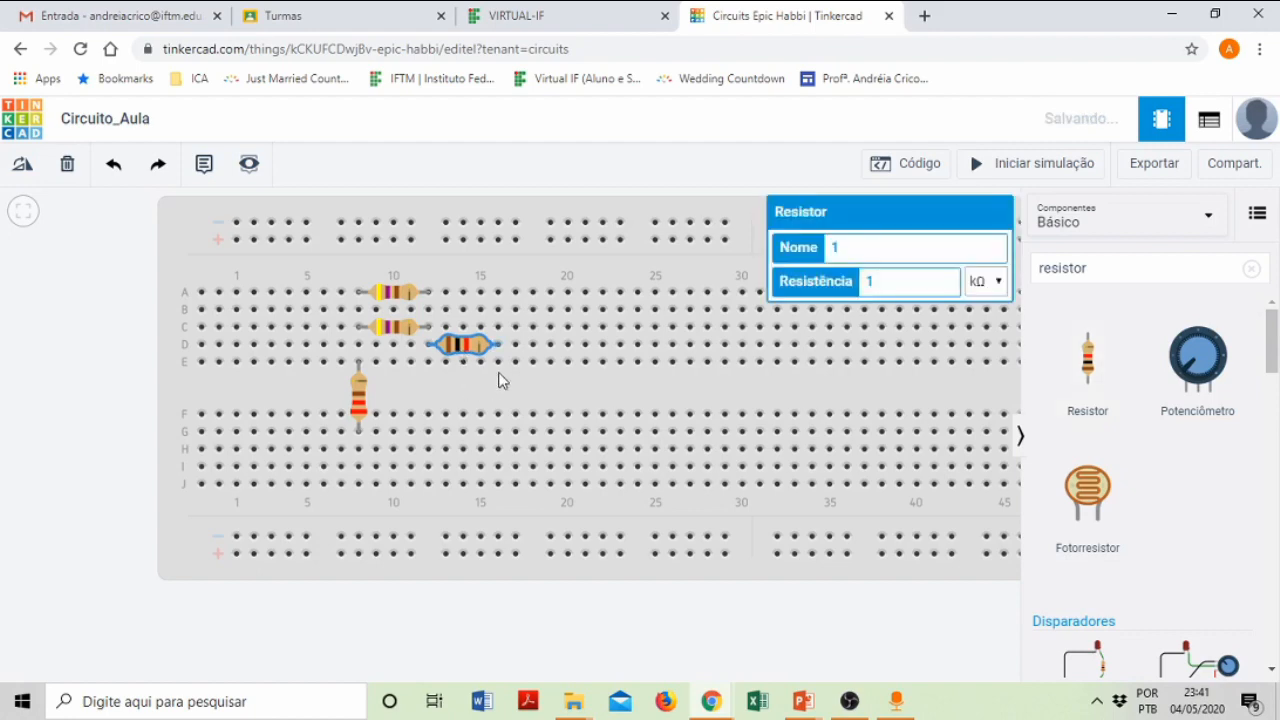
- Name the row D resistor R4 and set its resistance to 100 Ω
double_click(835, 247)
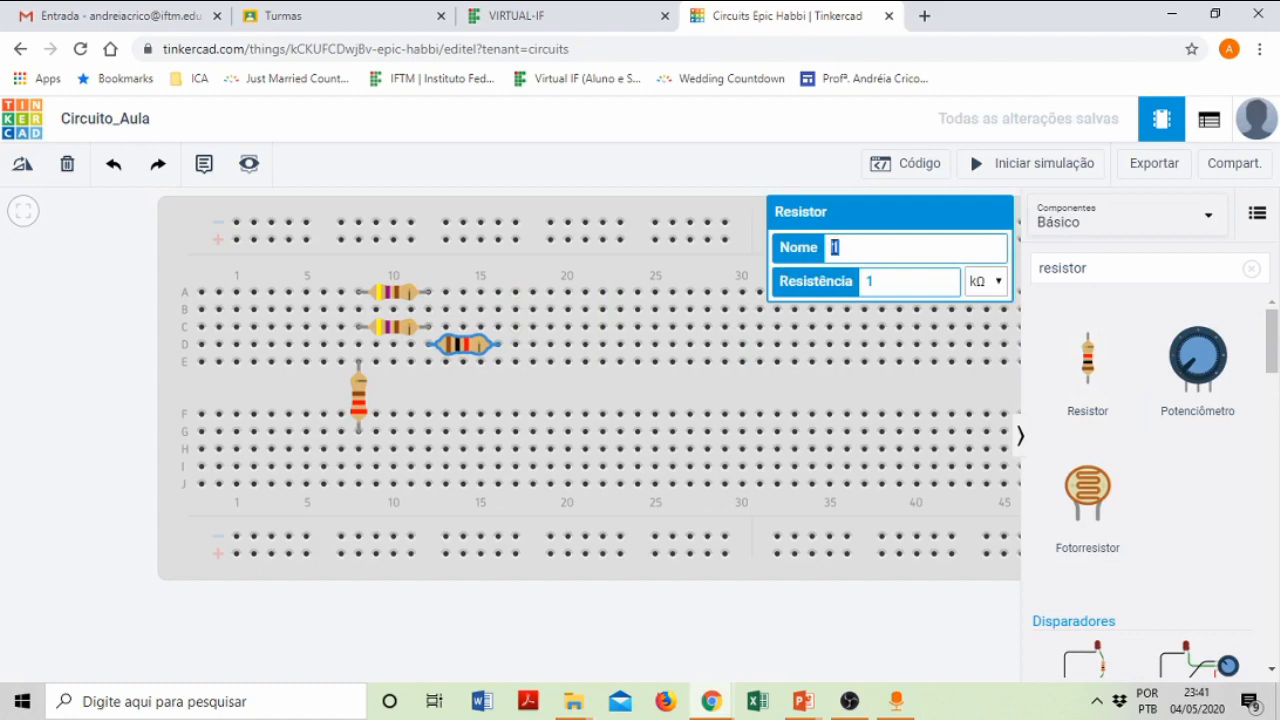
key("BackSpace")
type("R")
type("4")
left_click(884, 282)
type("00")
left_click(985, 281)
left_click(986, 373)
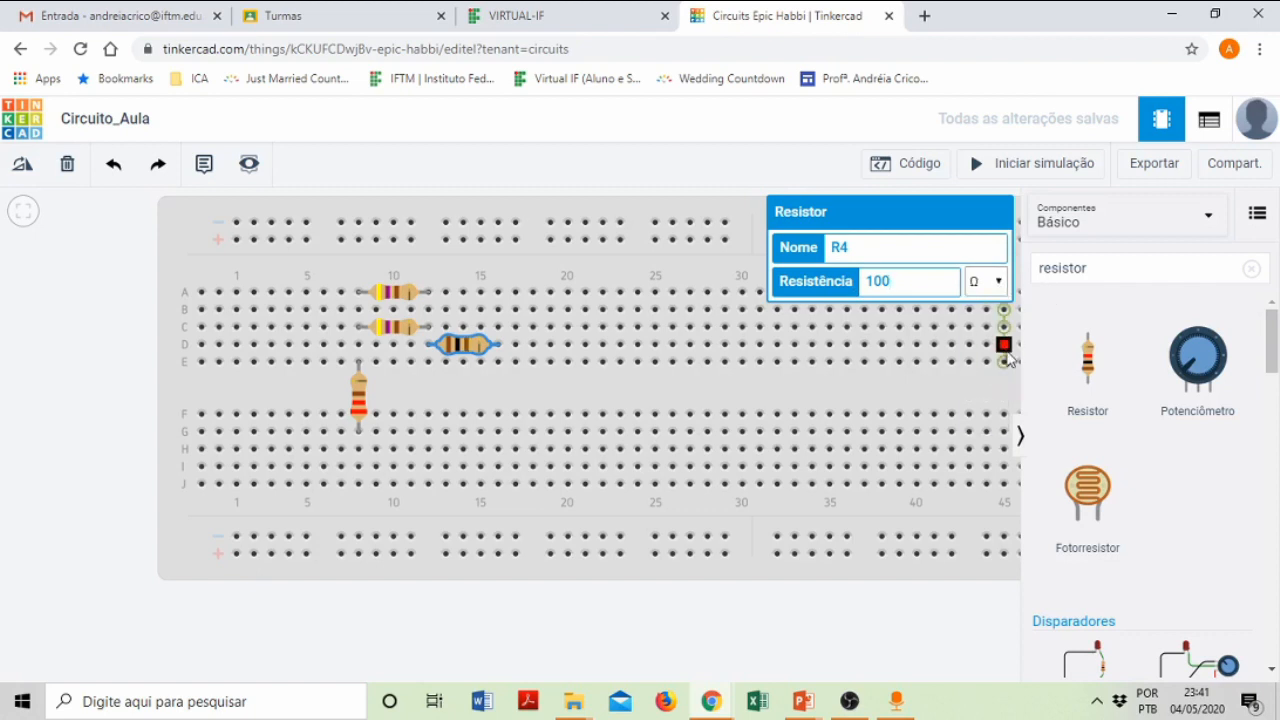
left_click(740, 388)
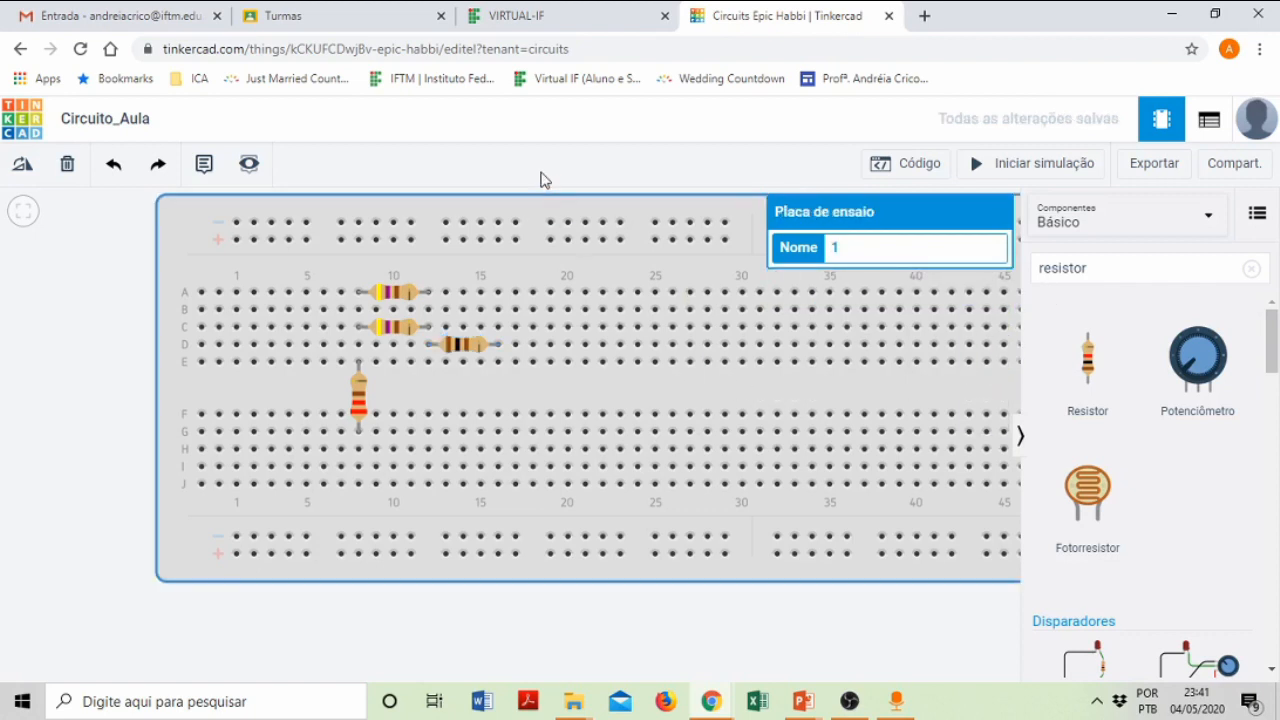
- Check the schematic slide, return to Tinkercad, and place a fifth resistor vertically in column 16, spanning rows E to G
left_click(80, 331)
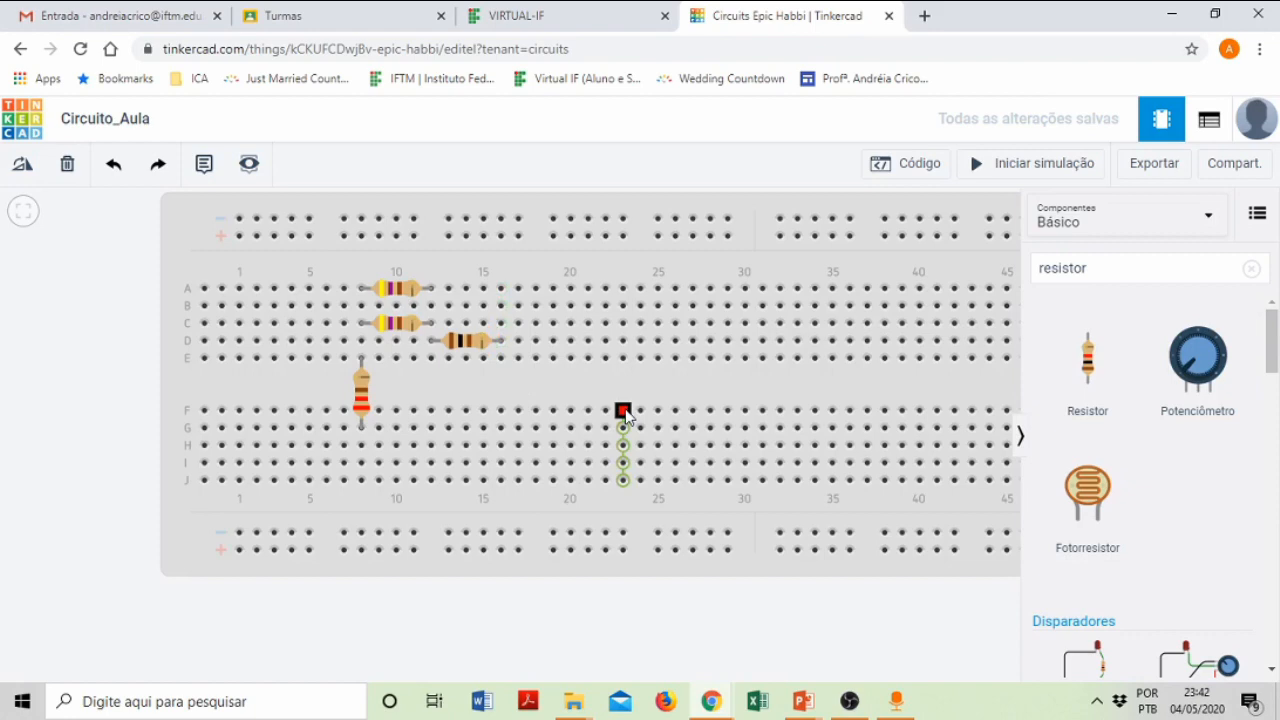
key("alt+Tab")
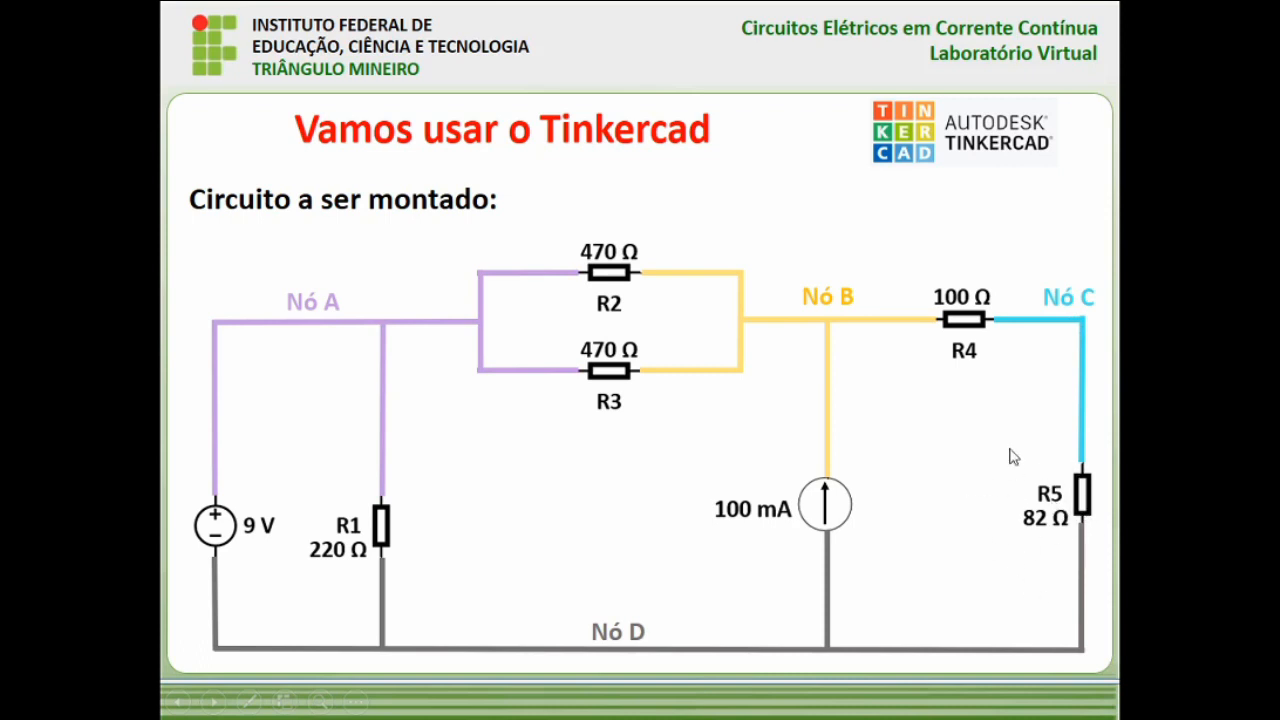
key("alt+Tab")
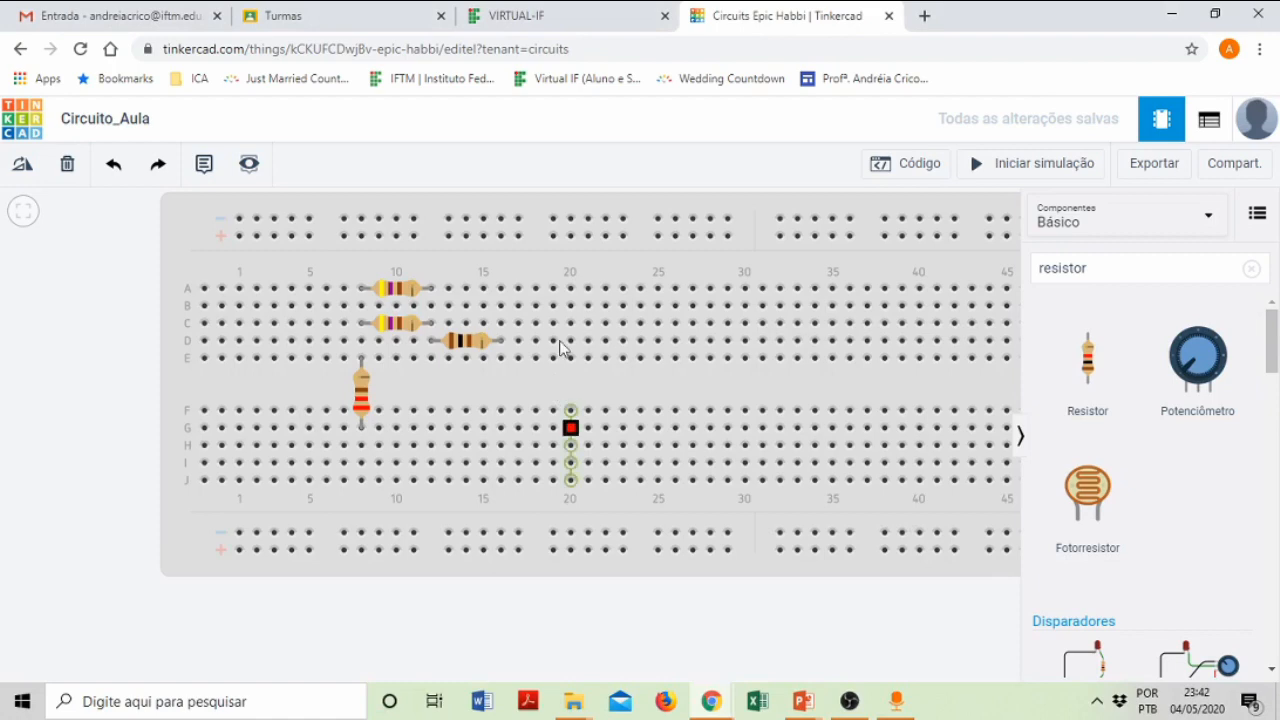
left_click_drag(1090, 387, 510, 405)
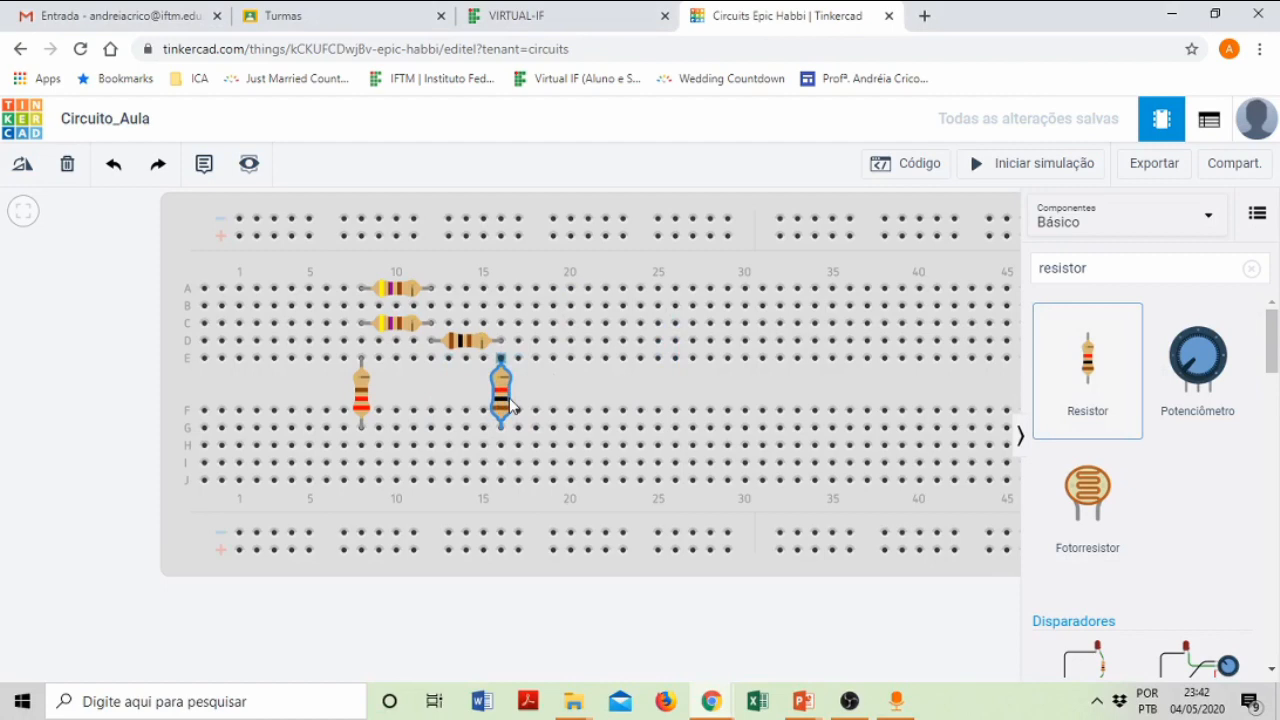
mouse_move(510, 405)
left_mouse_down()
mouse_move(537, 355)
mouse_move(490, 396)
mouse_move(500, 402)
left_mouse_up()
mouse_move(501, 403)
left_mouse_down()
mouse_move(485, 407)
mouse_move(502, 404)
left_mouse_up()
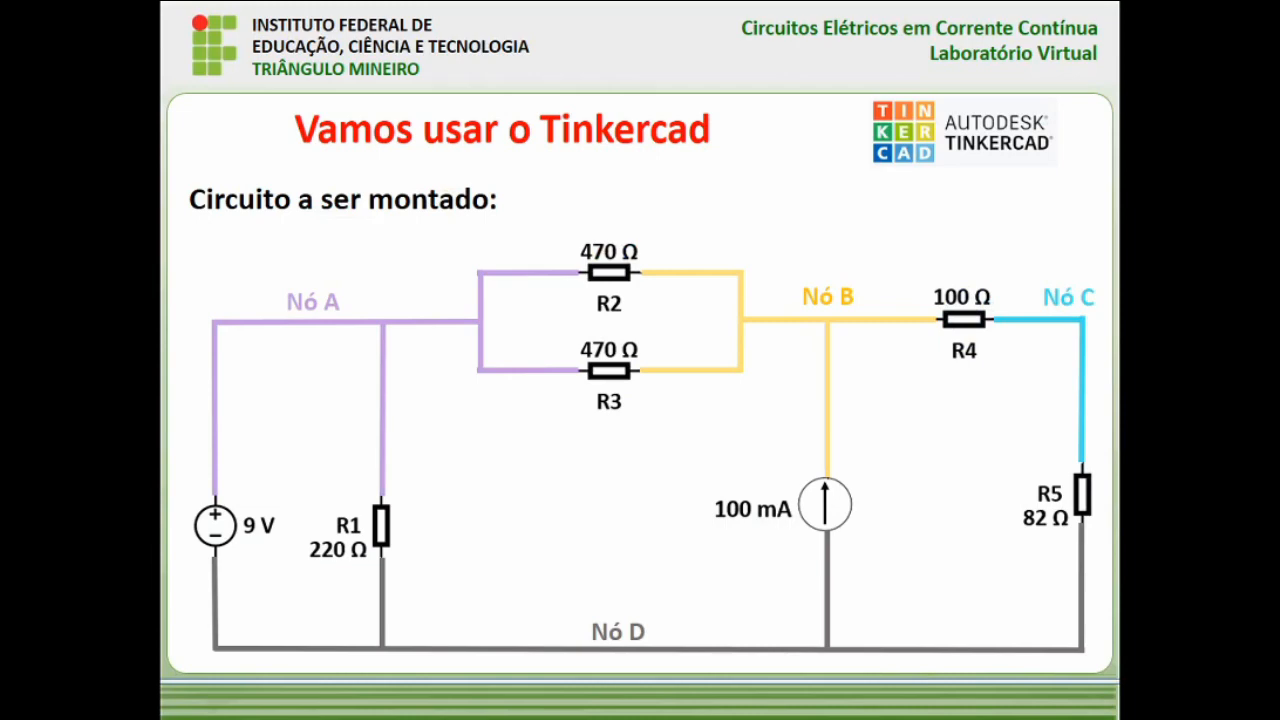
- Return from the slide to Tinkercad, name the vertical column 16 resistor R5, and set its resistance to 82 Ω
key("alt+Tab")
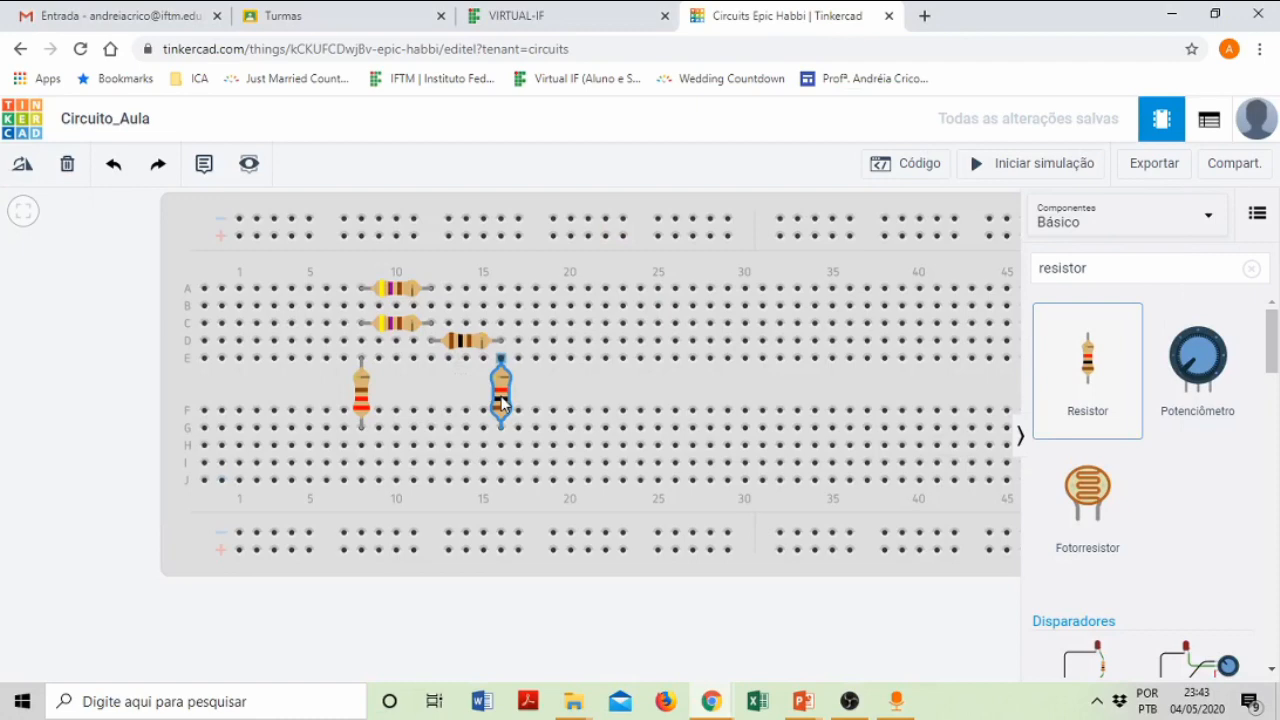
left_click(503, 404)
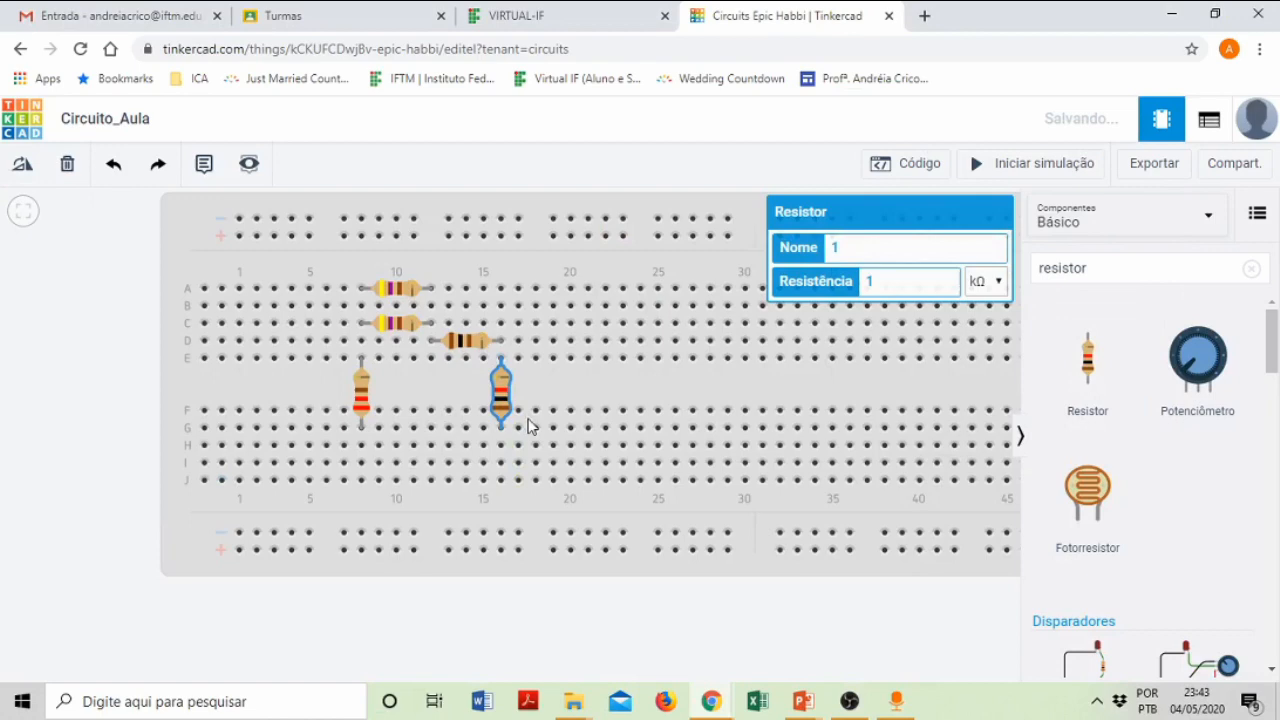
left_click(796, 251)
type("R5")
left_click(893, 276)
type("82")
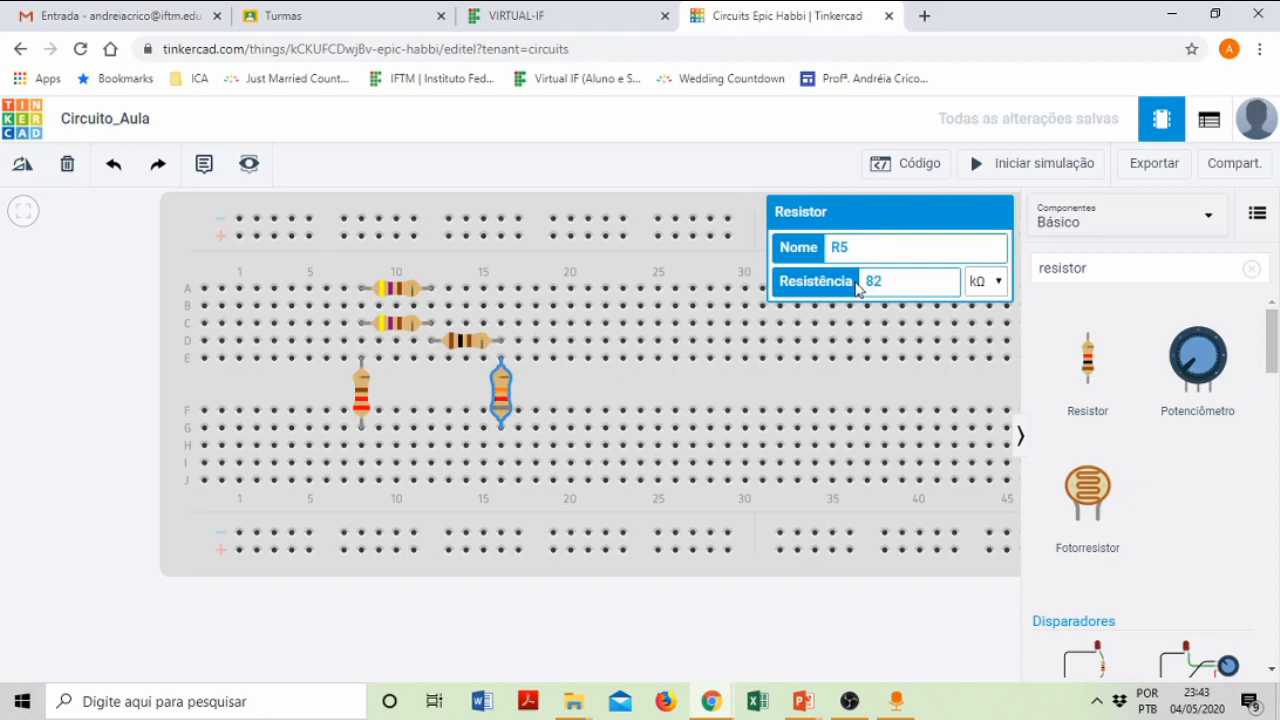
left_click(977, 283)
left_click(980, 372)
left_click(490, 658)
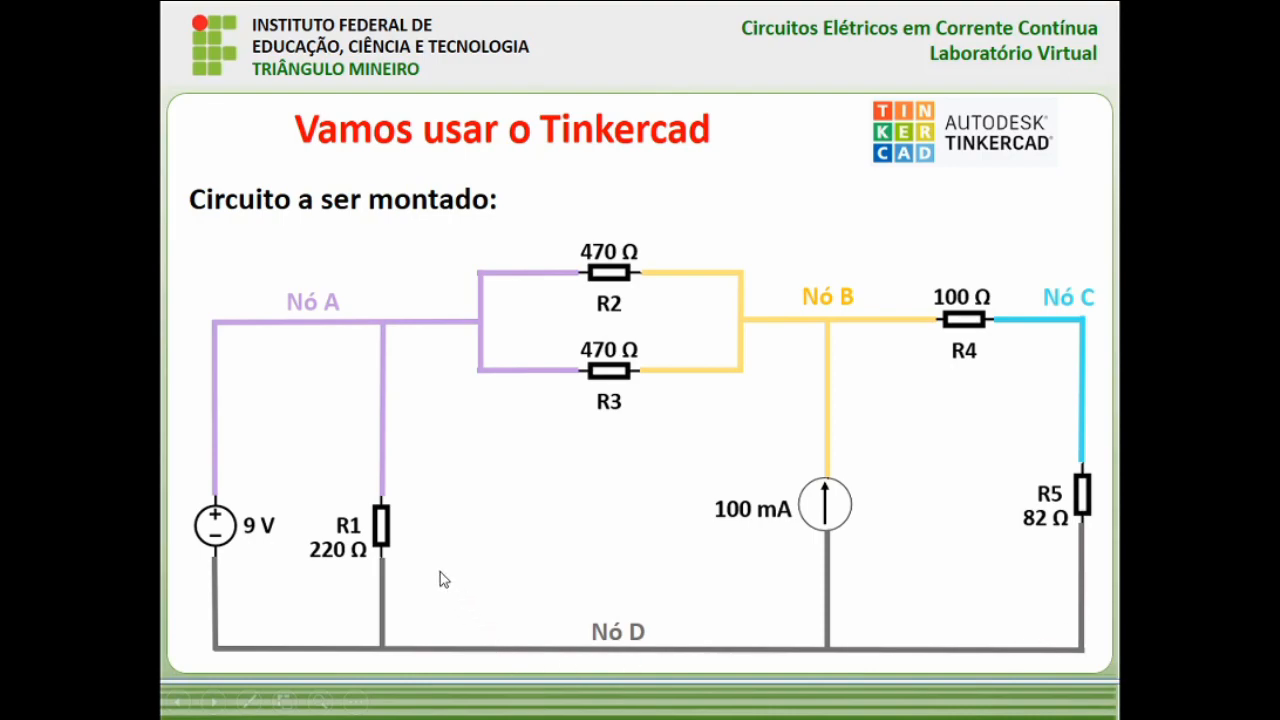
- Return from the slide to Tinkercad and connect the lower ends of R5 and R1 with a straight wire along row H, columns 16 to 8
key("alt+Tab")
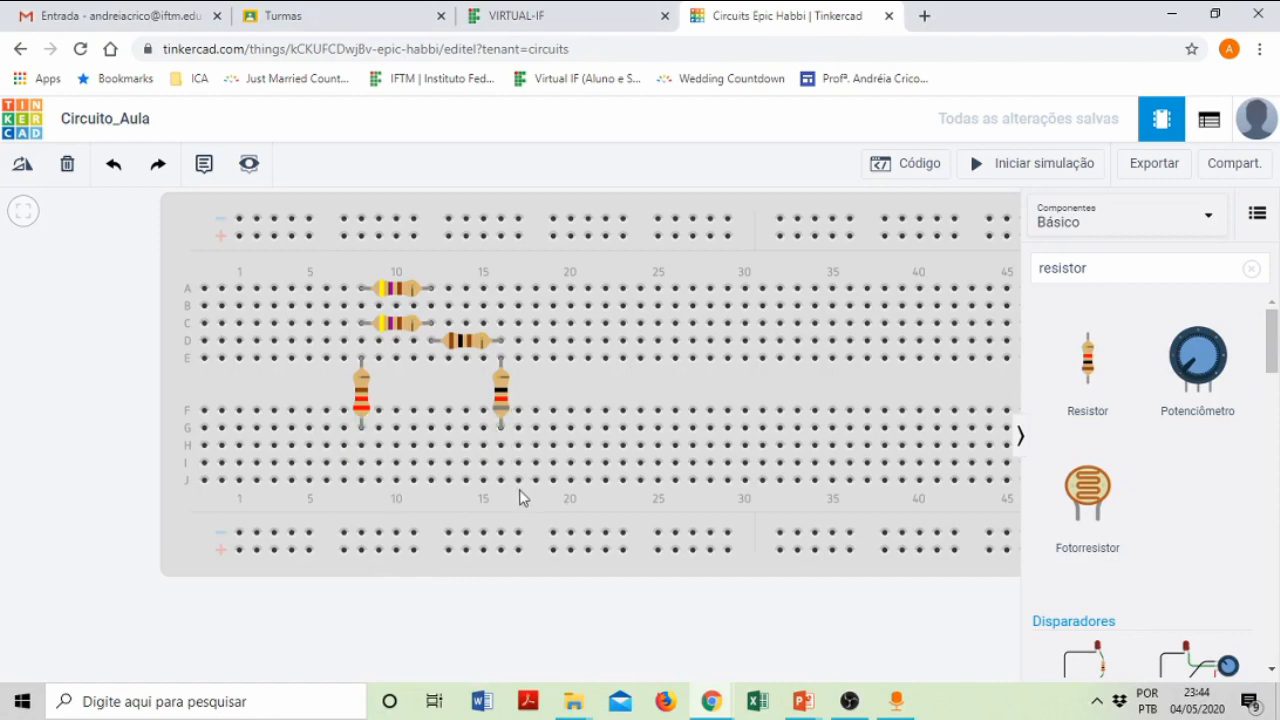
left_click(501, 428)
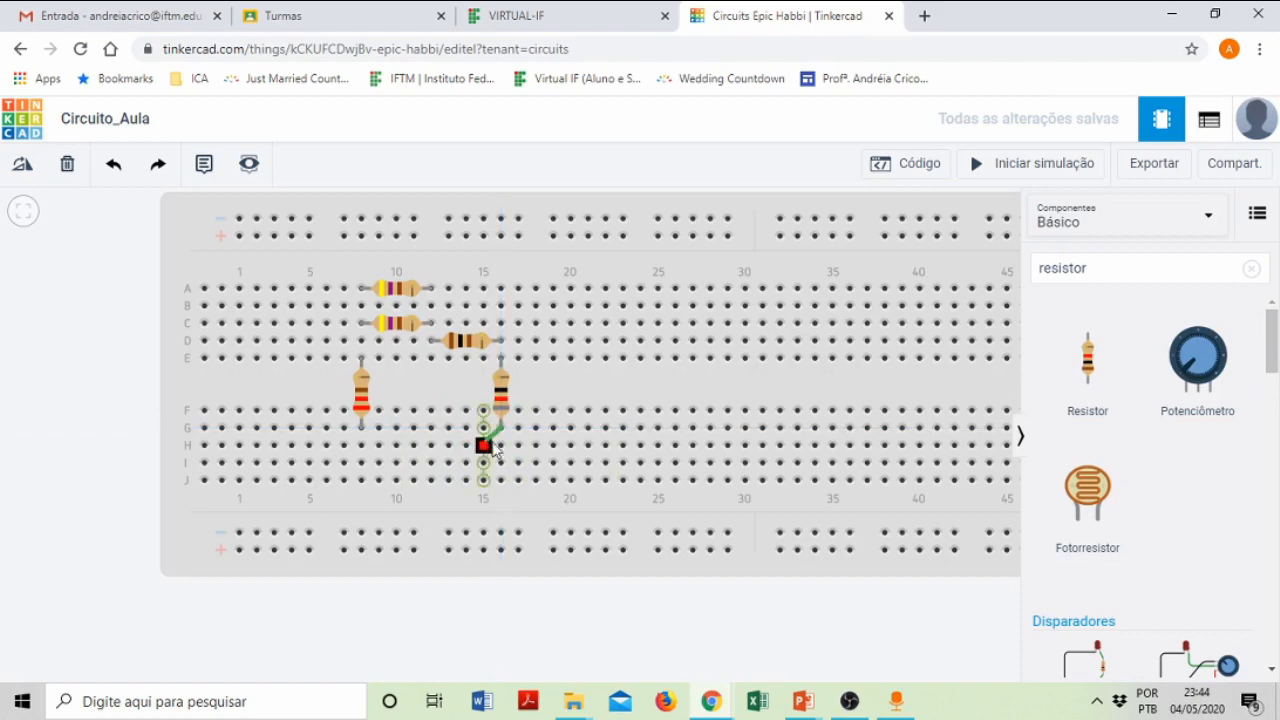
key("Escape")
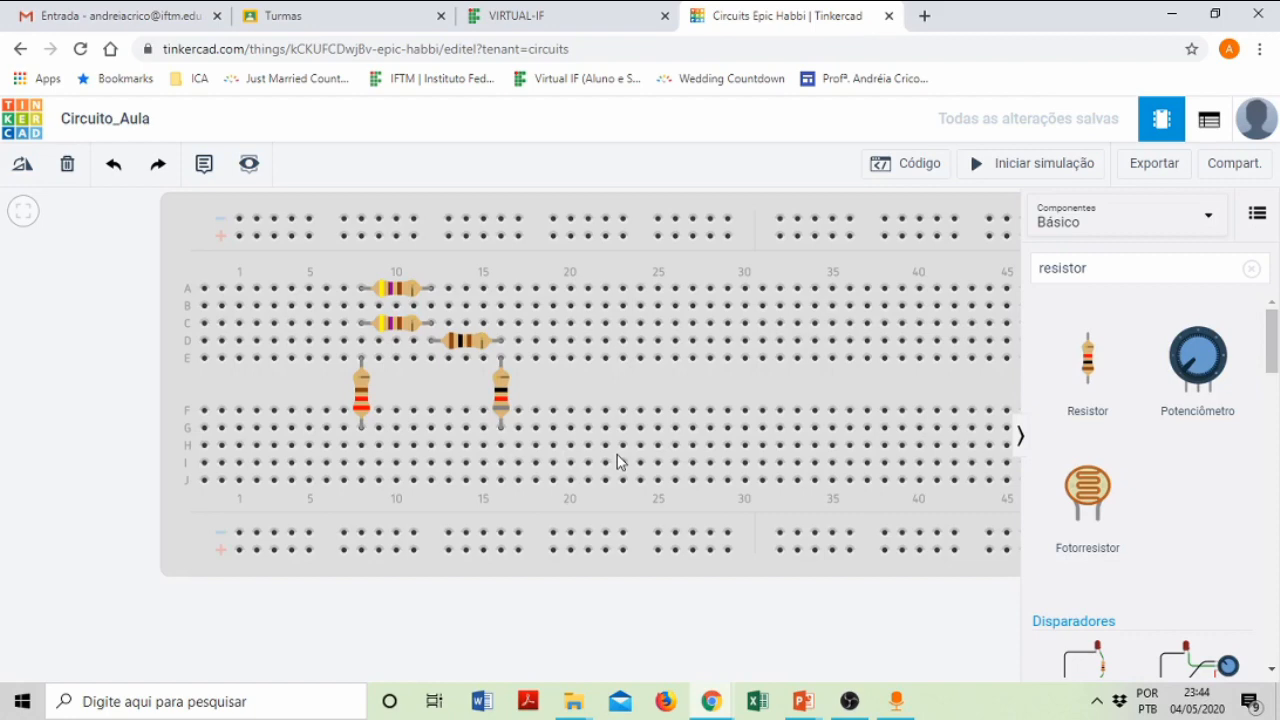
left_click(501, 445)
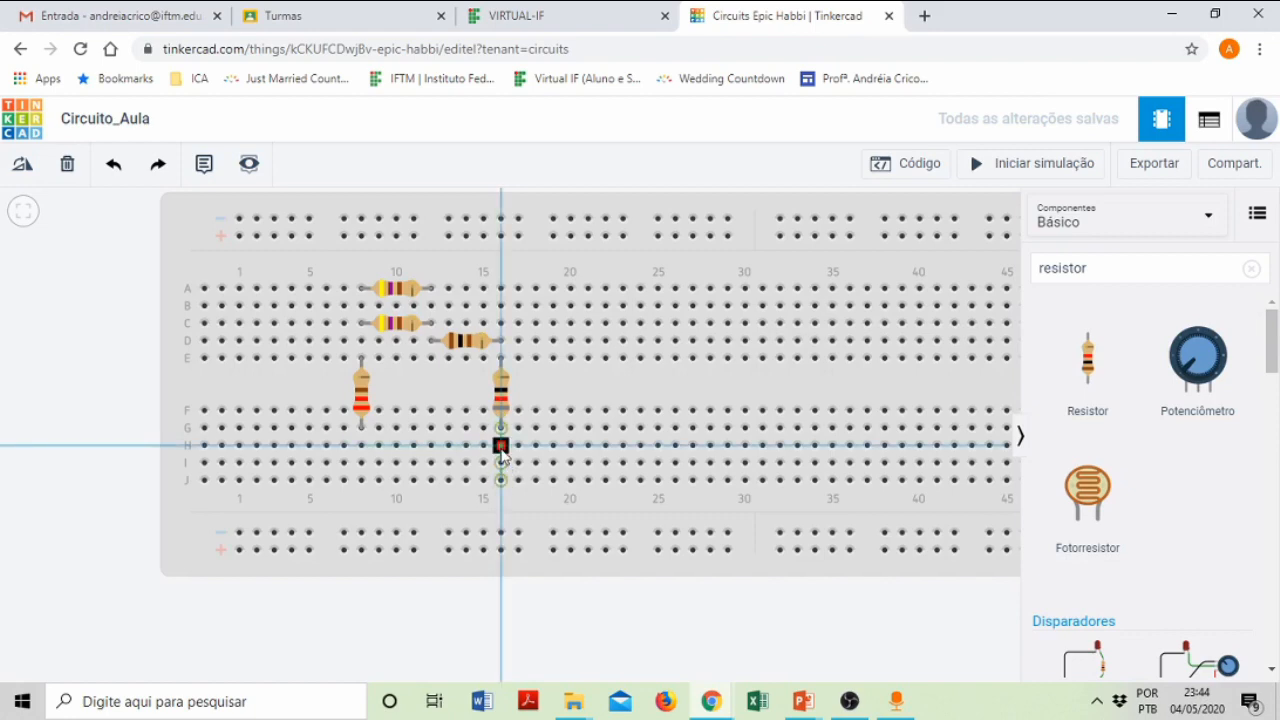
left_click(362, 446)
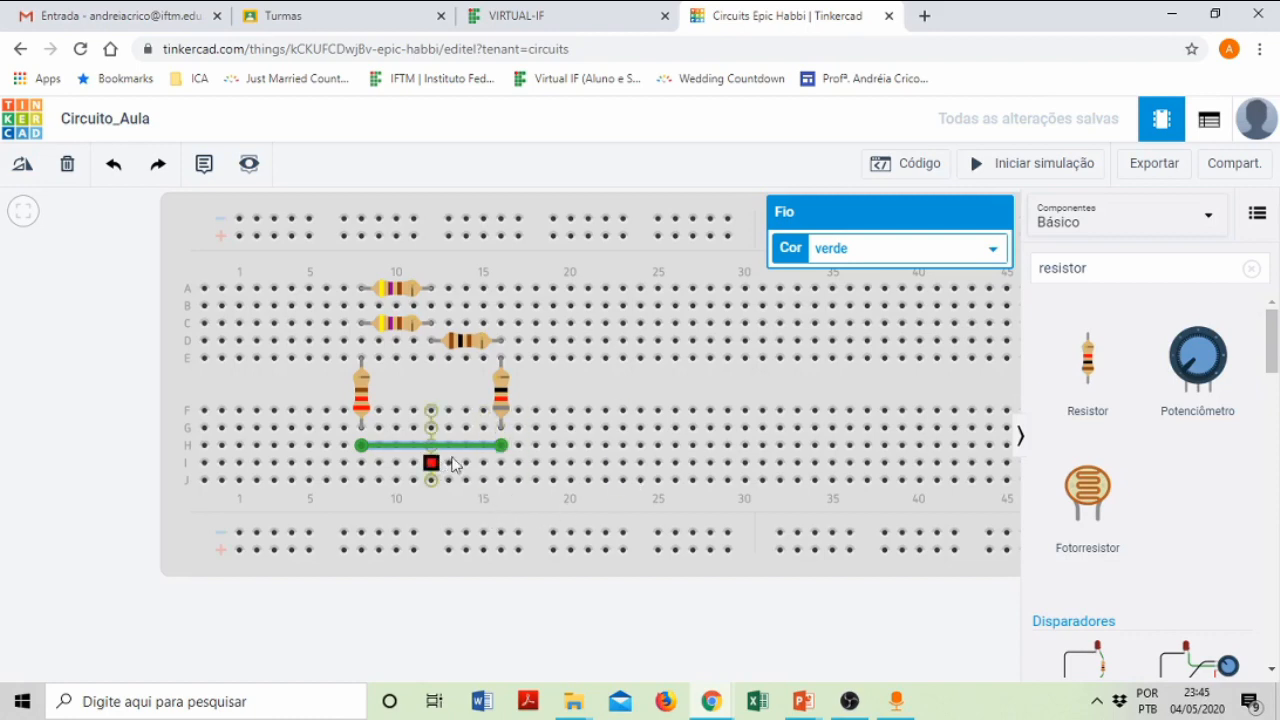
- Look at the wire's colour options, then delete the straight wire in row H
left_click(995, 252)
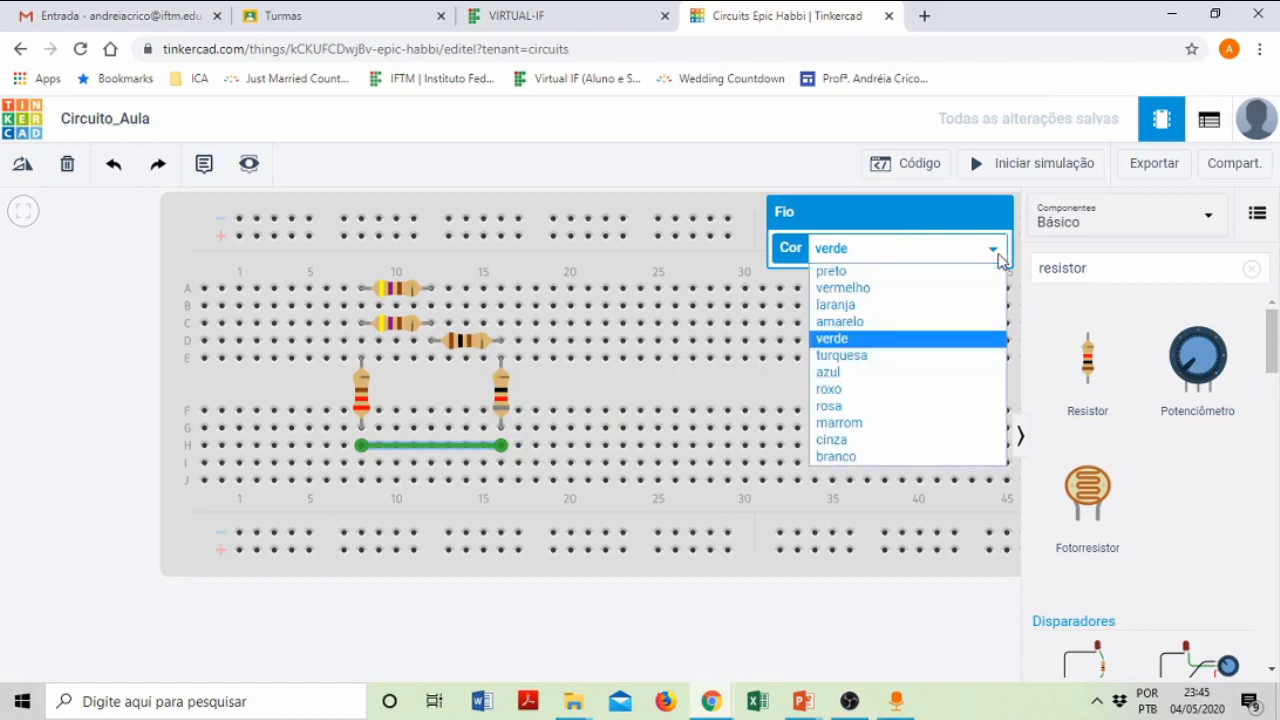
left_click(1001, 260)
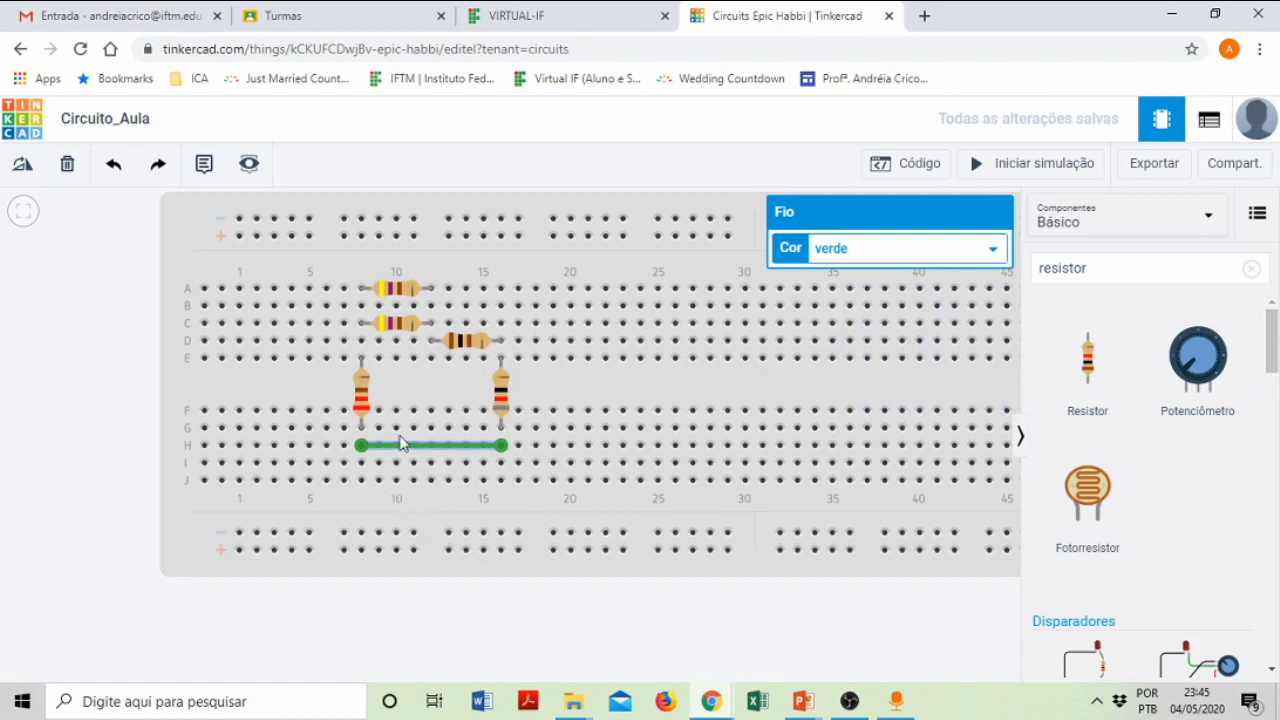
left_click(96, 416)
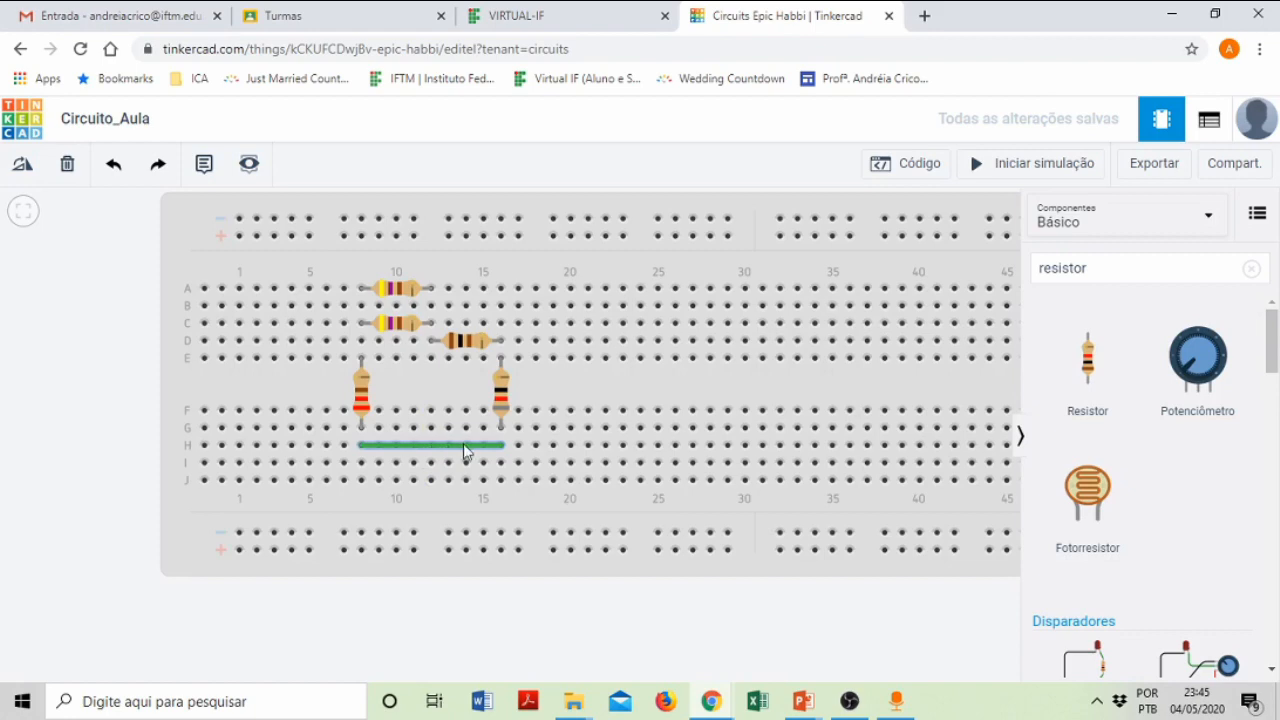
left_click(429, 446)
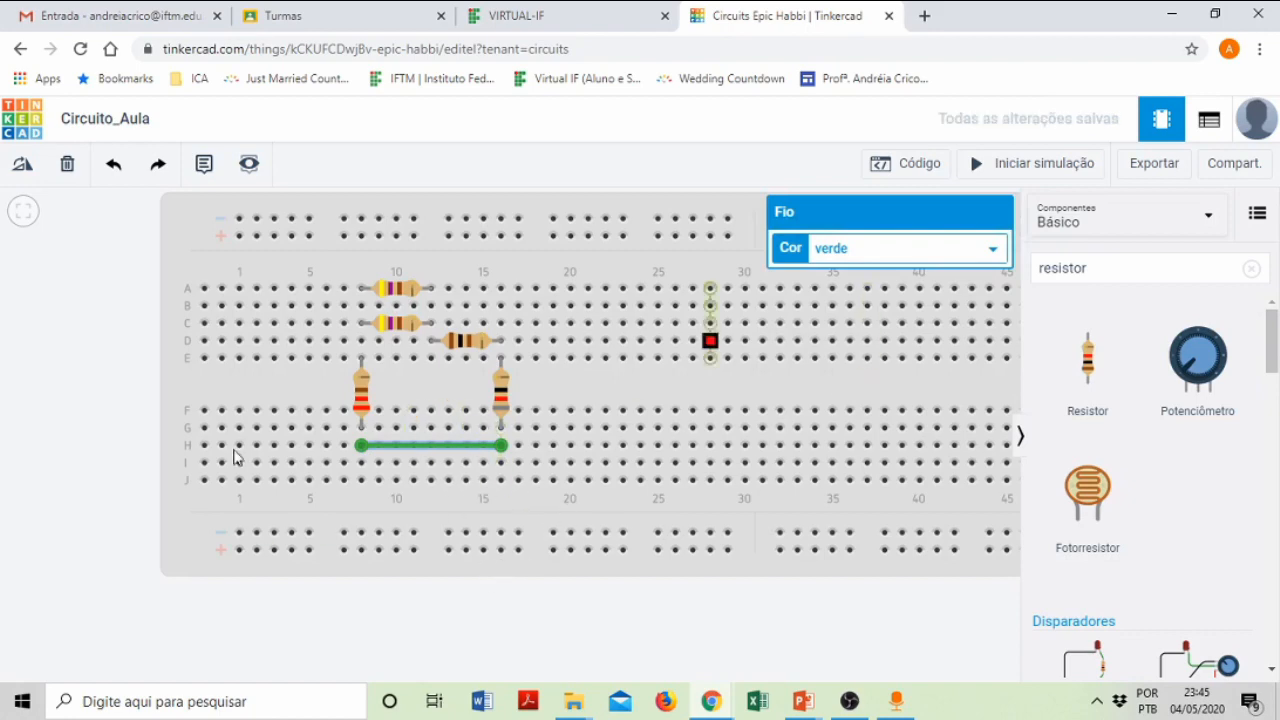
left_click(51, 500)
left_click(392, 446)
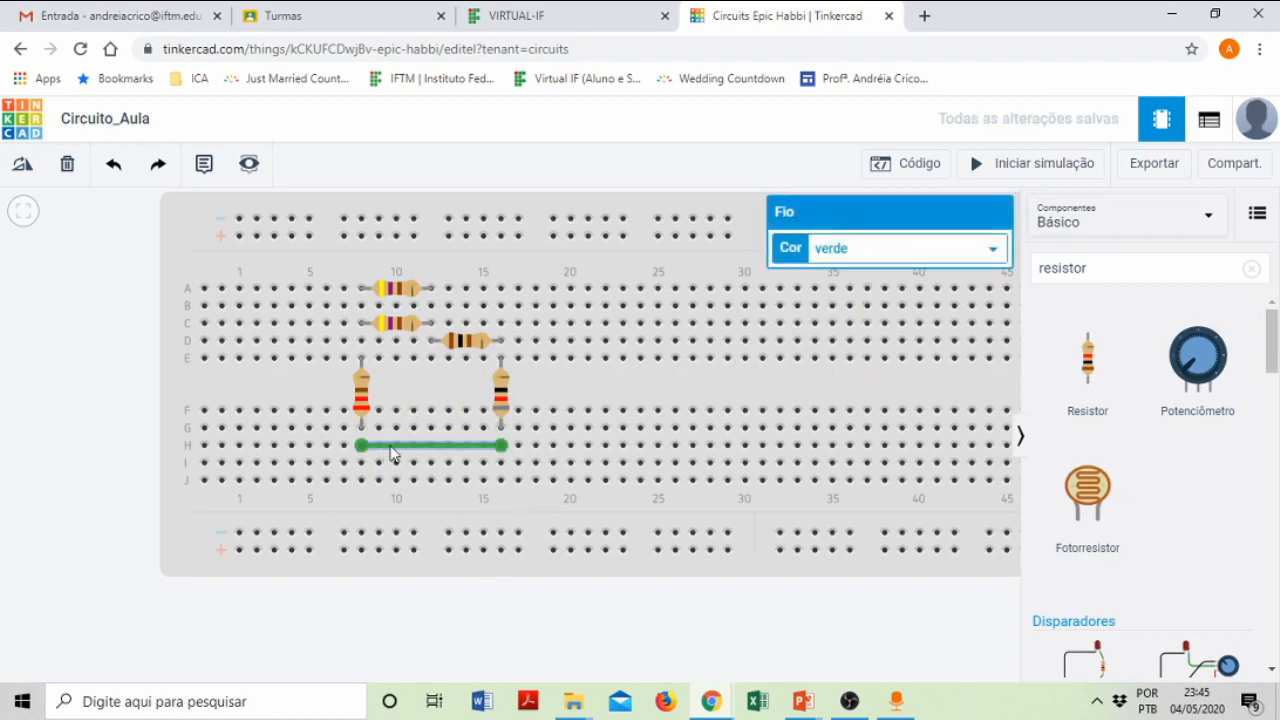
key("Delete")
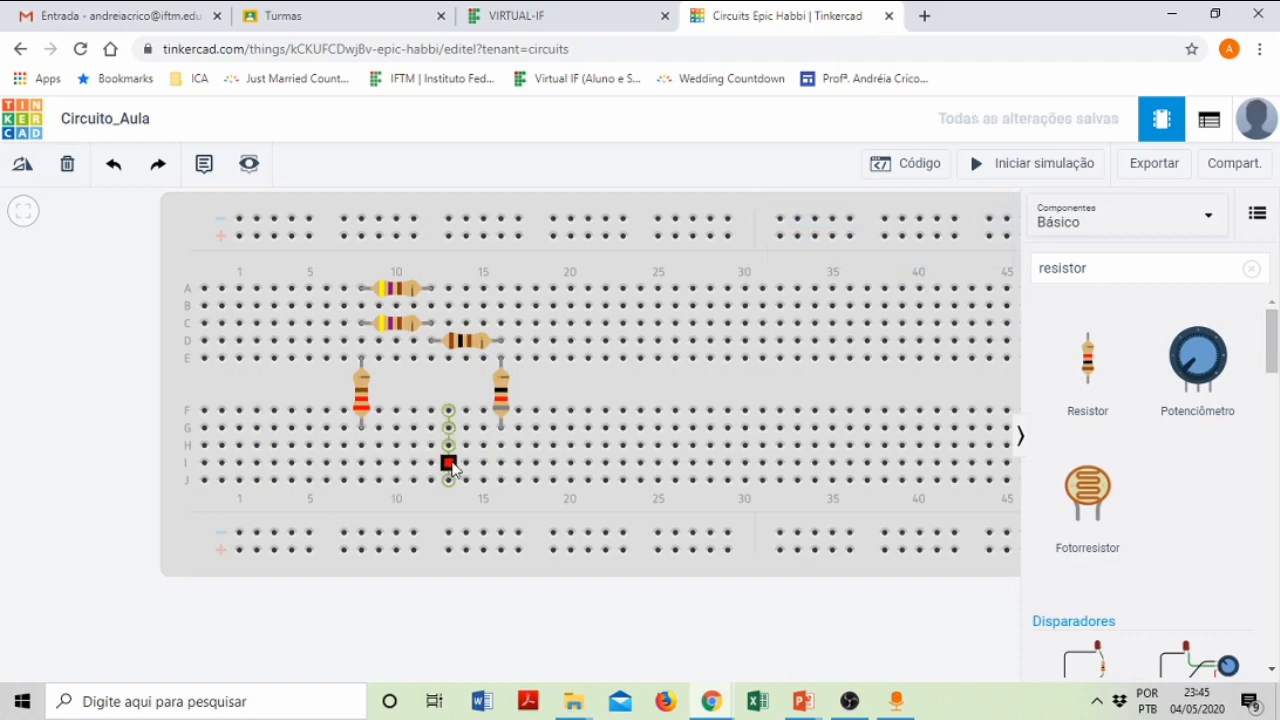
- Connect R5 to R1 with a green wire from J16 to J8, bent so that it runs just below row J
left_click(504, 483)
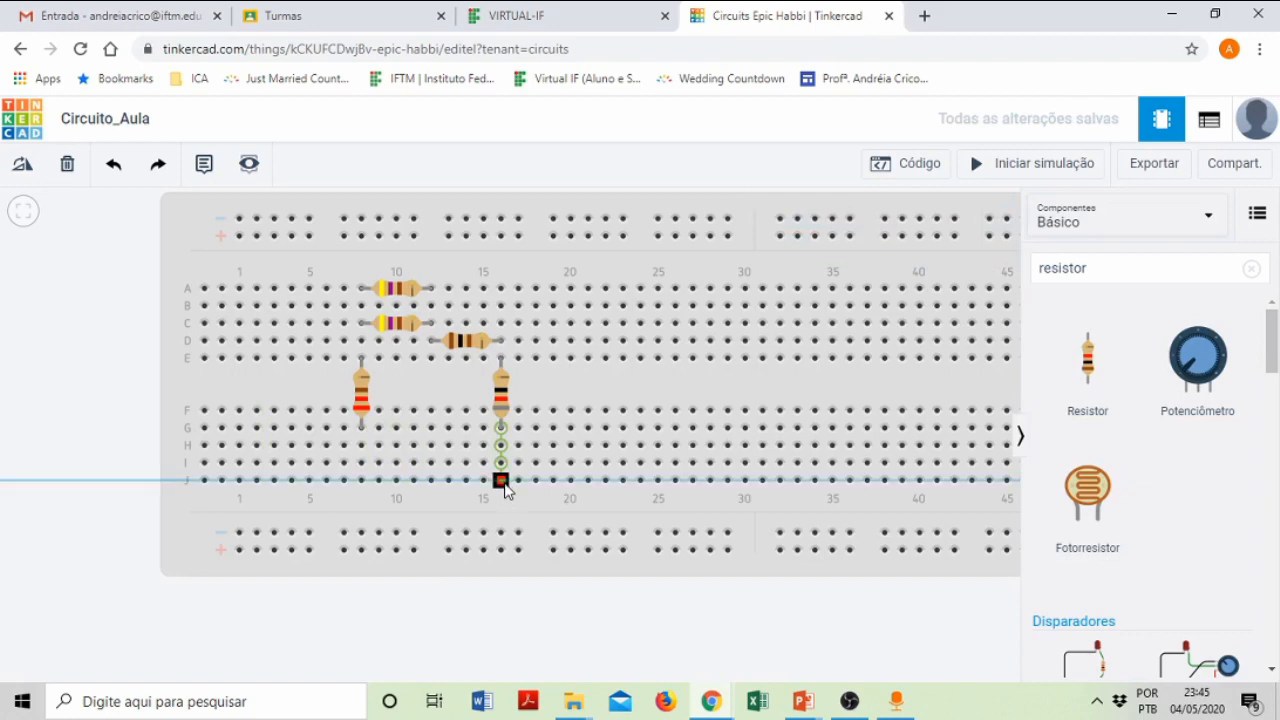
left_click(502, 499)
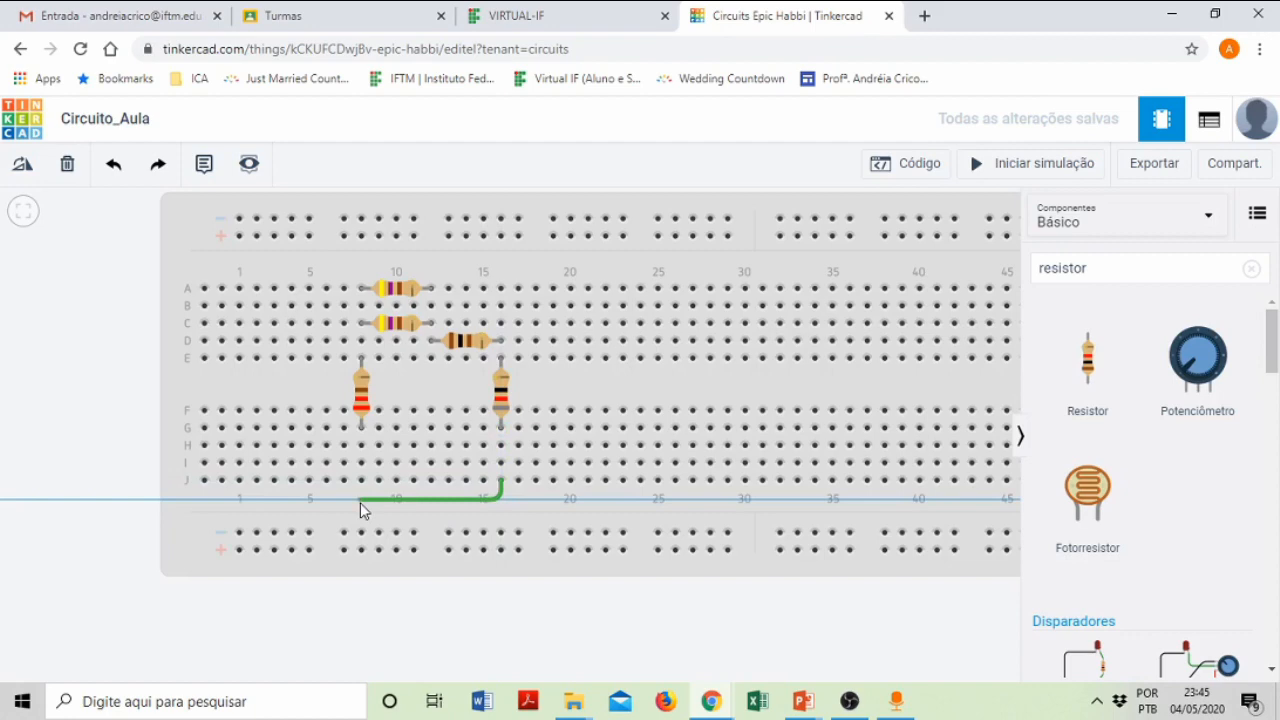
left_click(361, 499)
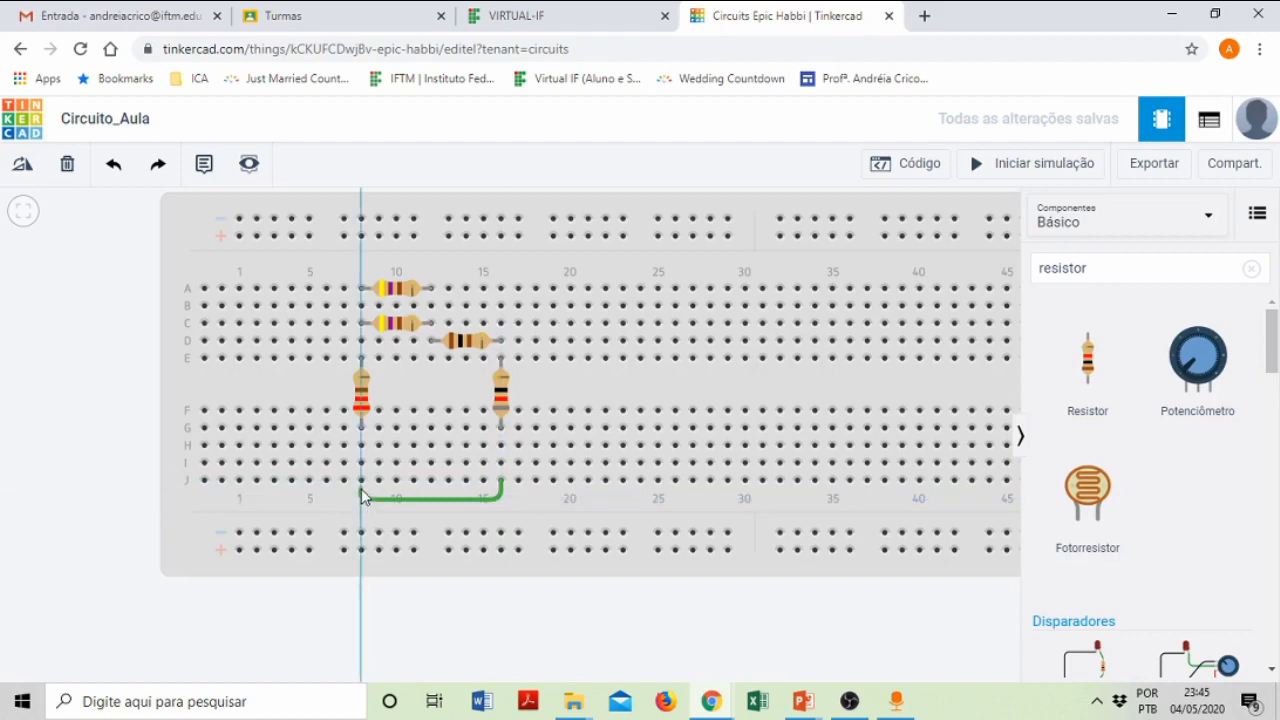
left_click(361, 482)
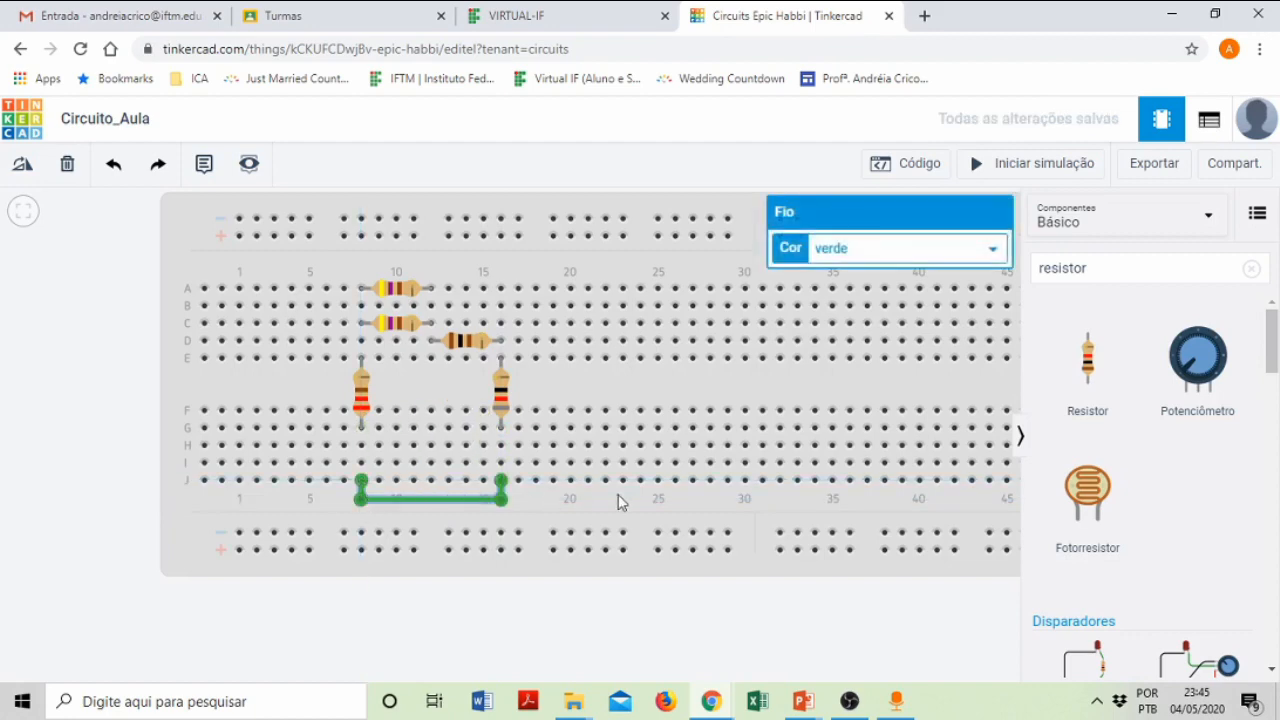
left_click(397, 630)
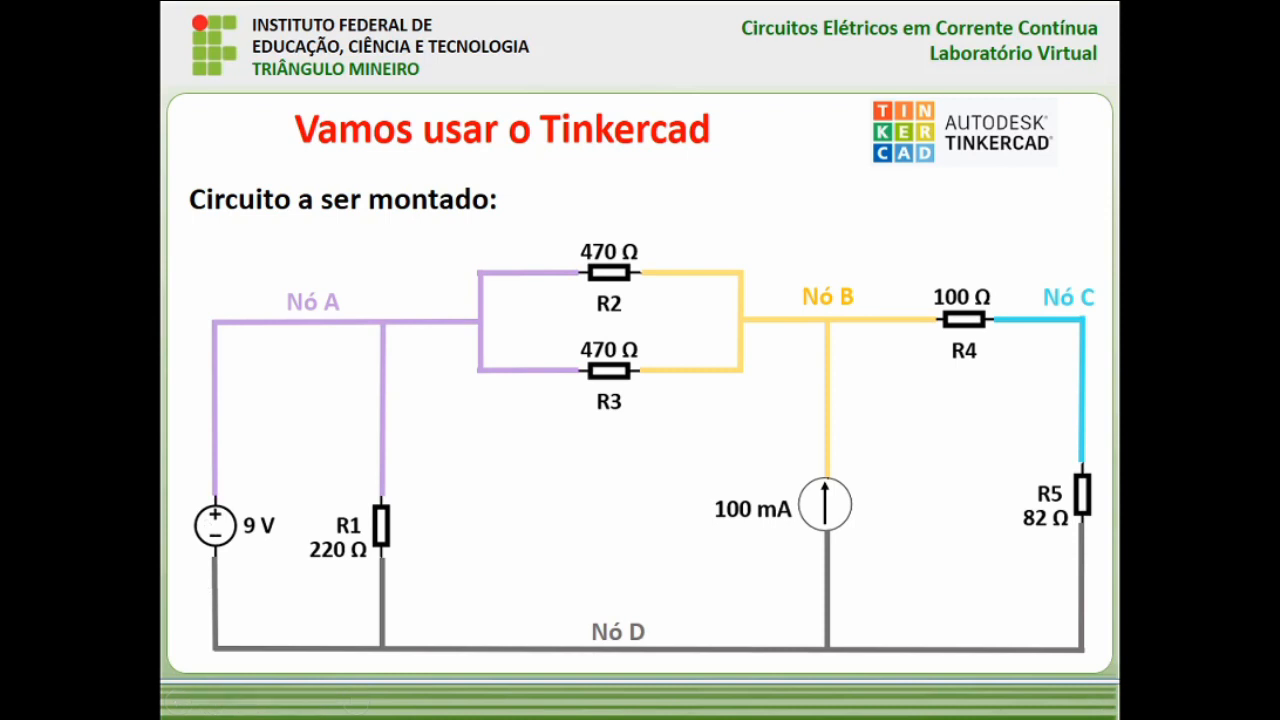
- Return from the schematic slide to Tinkercad, clear the component search, and search for "fonte"
key("alt+Tab")
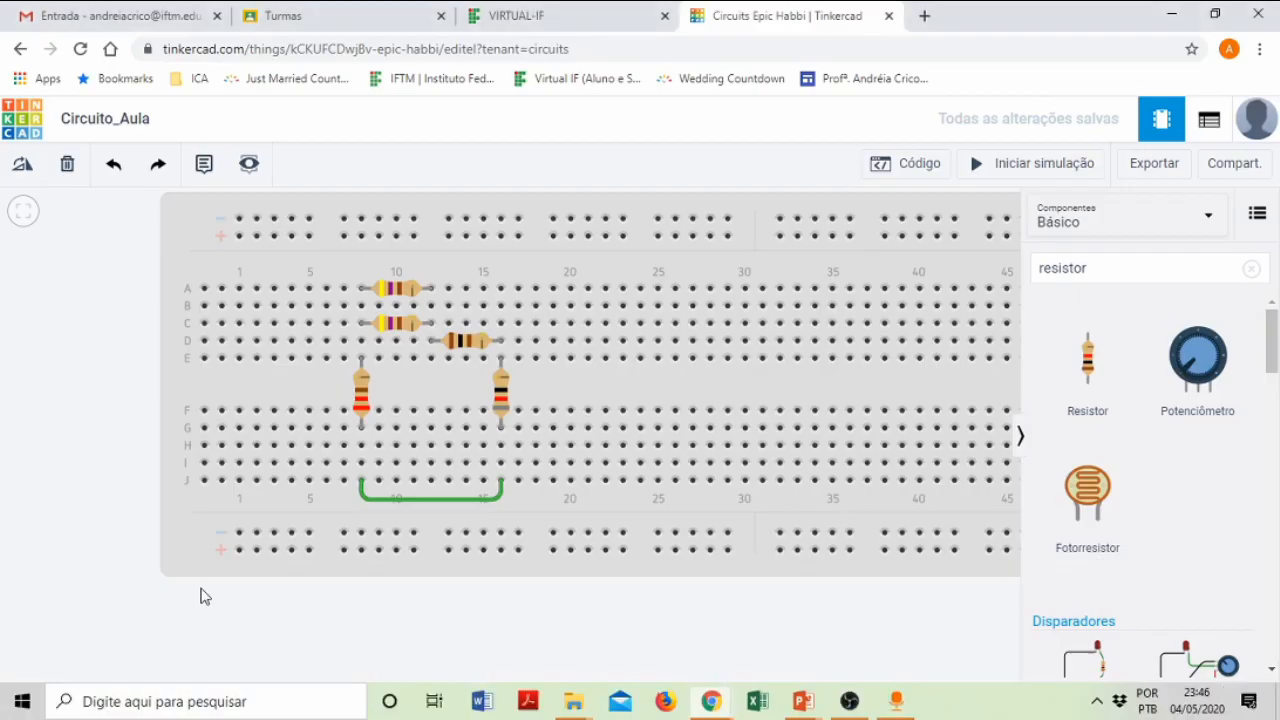
scroll(890, 410, "down", 2)
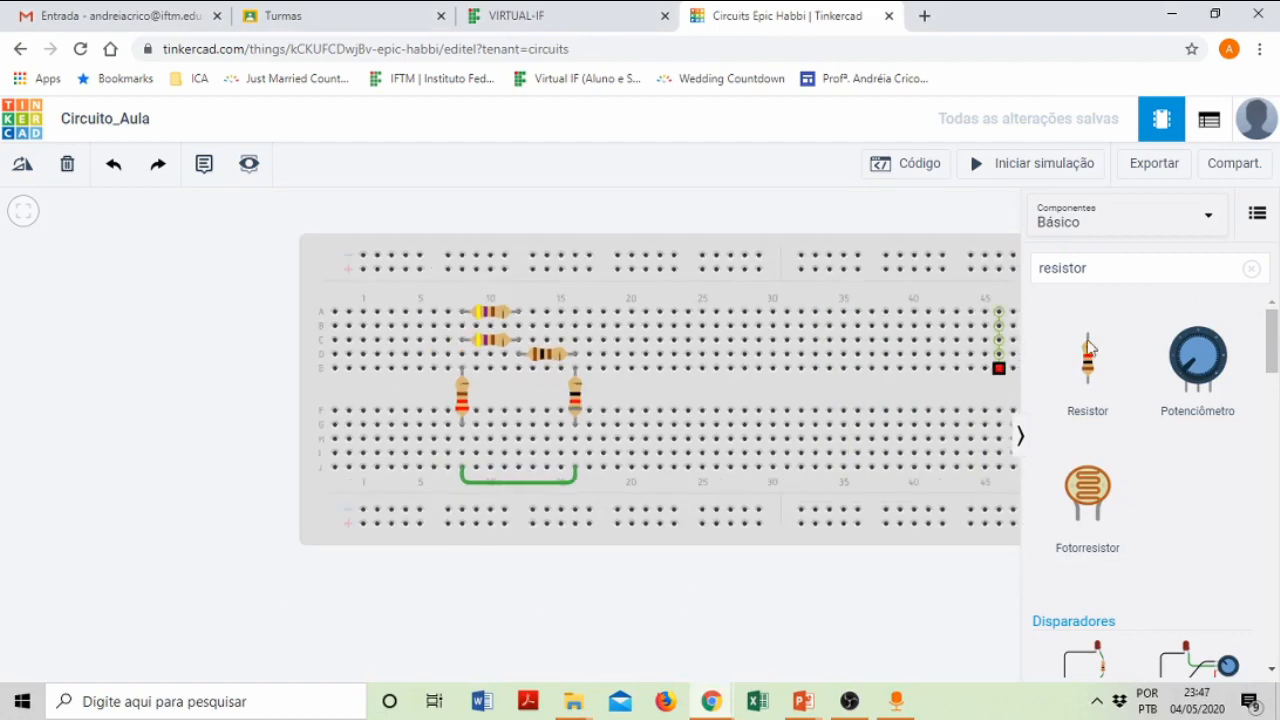
left_click(1106, 269)
left_click(1094, 266)
left_click_drag(1094, 266, 1027, 273)
left_click(1252, 272)
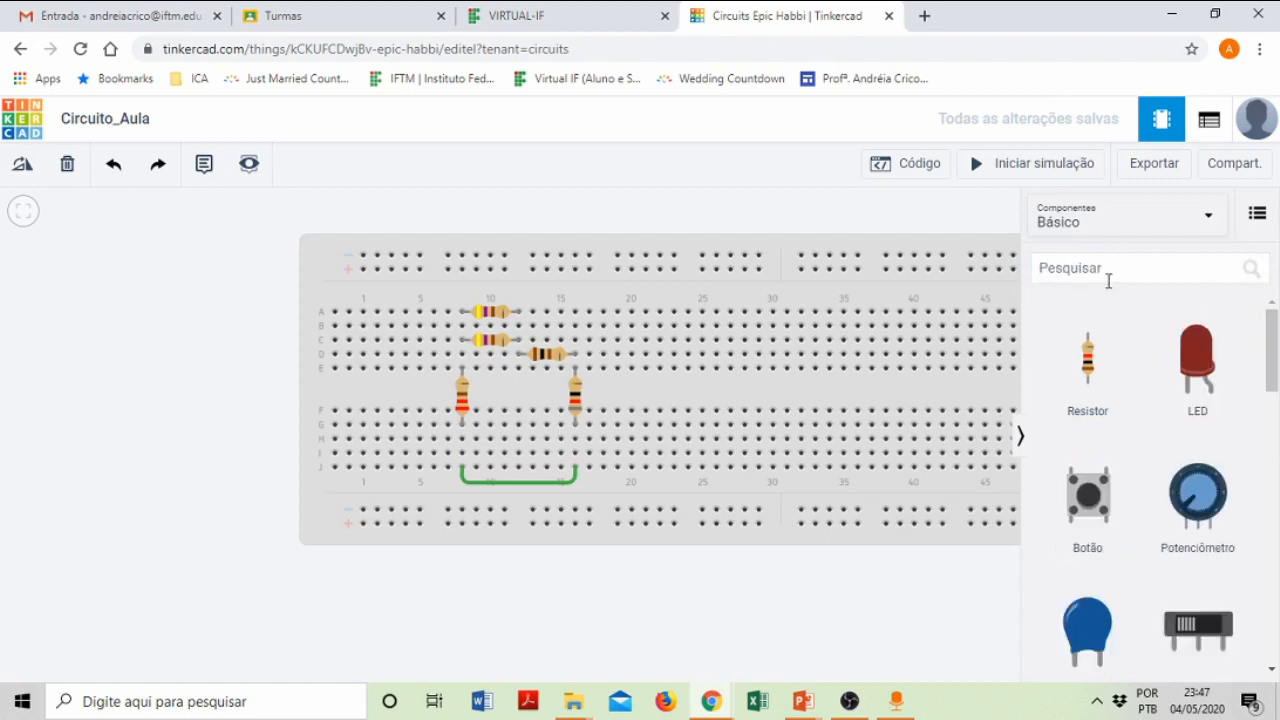
left_click(1108, 270)
type("fonte")
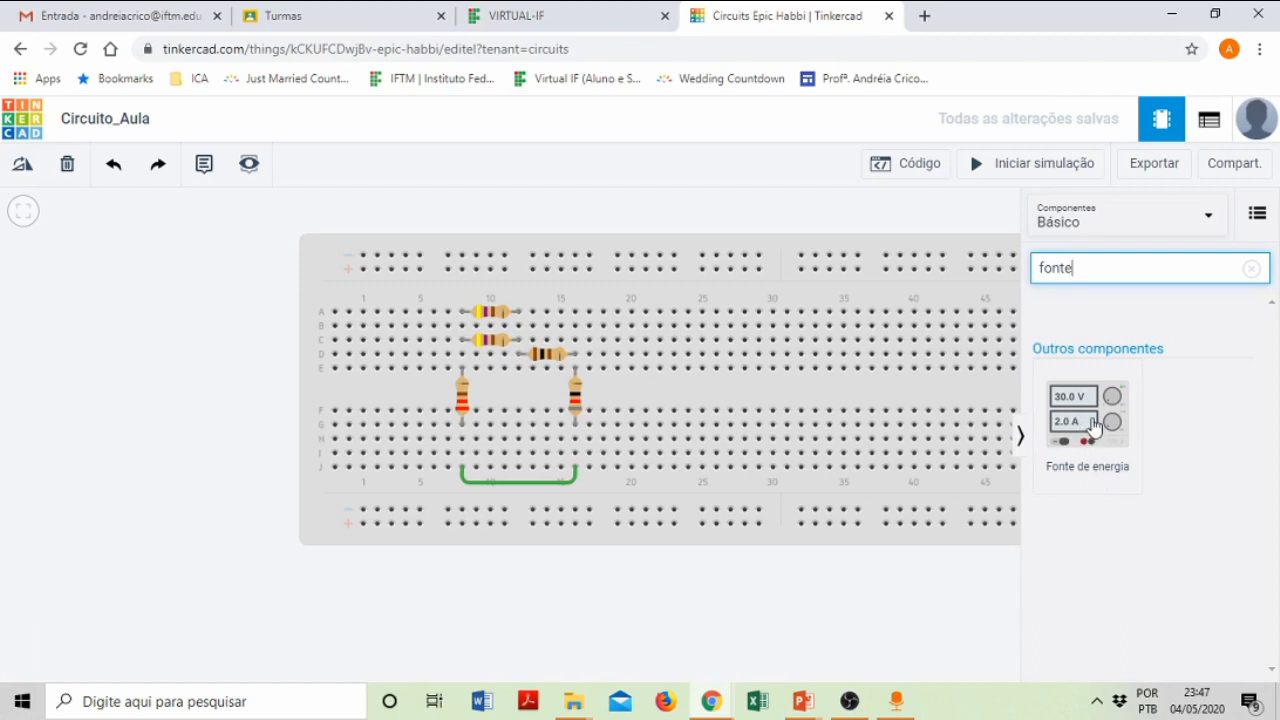
- Place a power supply (Fonte de energia) above the breadboard's column 1 end and name it "Fonte de tensão 1"
left_click_drag(1085, 430, 157, 331)
scroll(157, 391, "down", 3)
left_click_drag(157, 413, 126, 306)
scroll(317, 288, "up", 2)
scroll(260, 296, "up", 1)
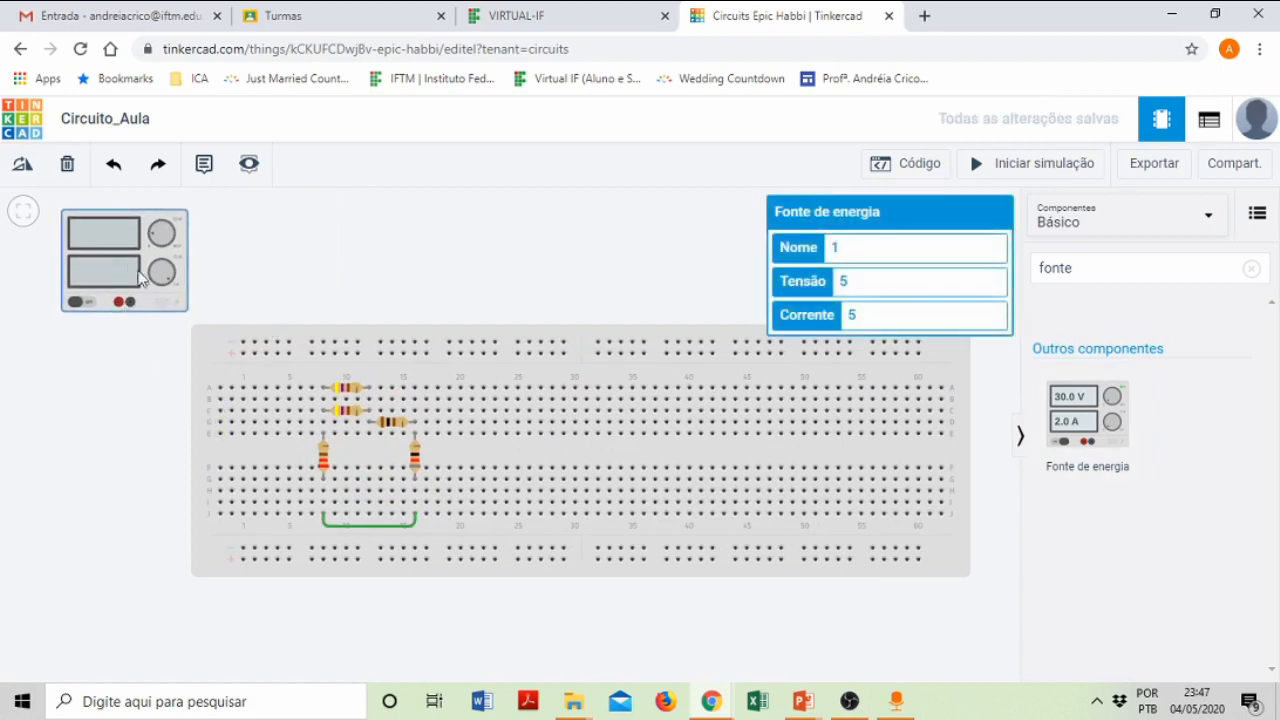
double_click(851, 250)
type("Fonte de tensão 1")
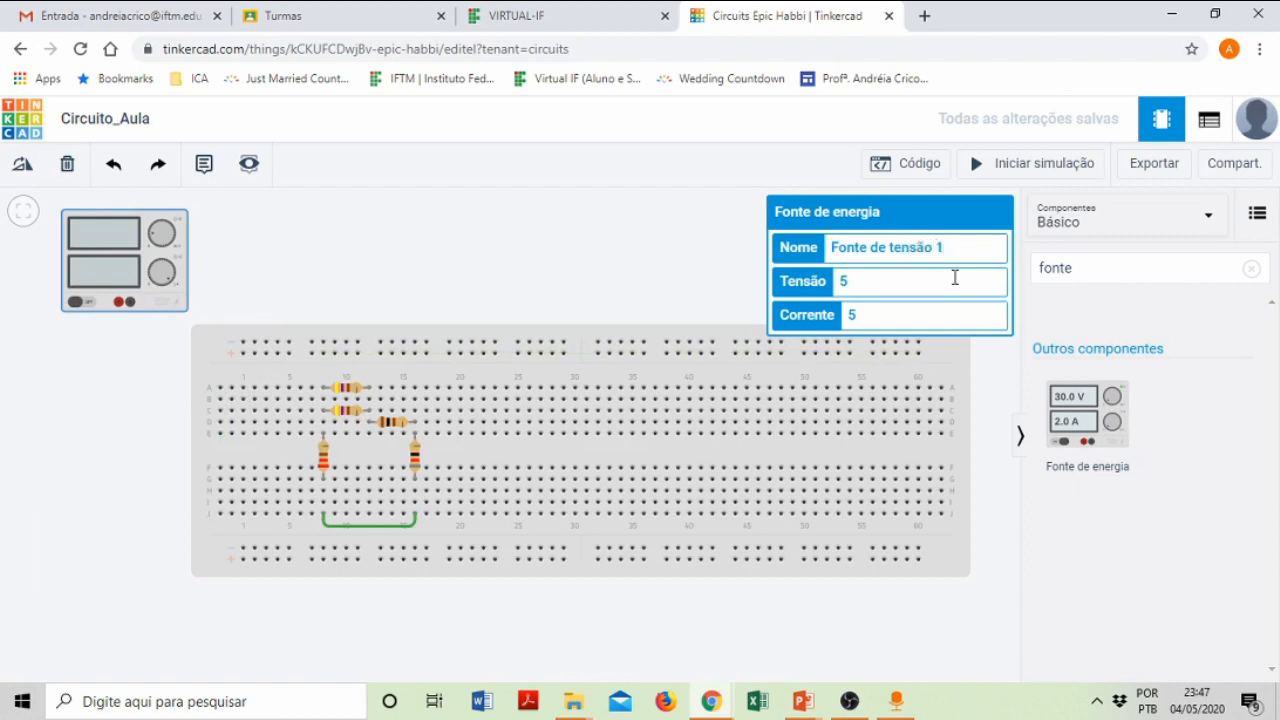
- Set the voltage of the power supply Fonte de tensão 1 to 9
left_click(886, 284)
scroll(118, 262, "up", 1)
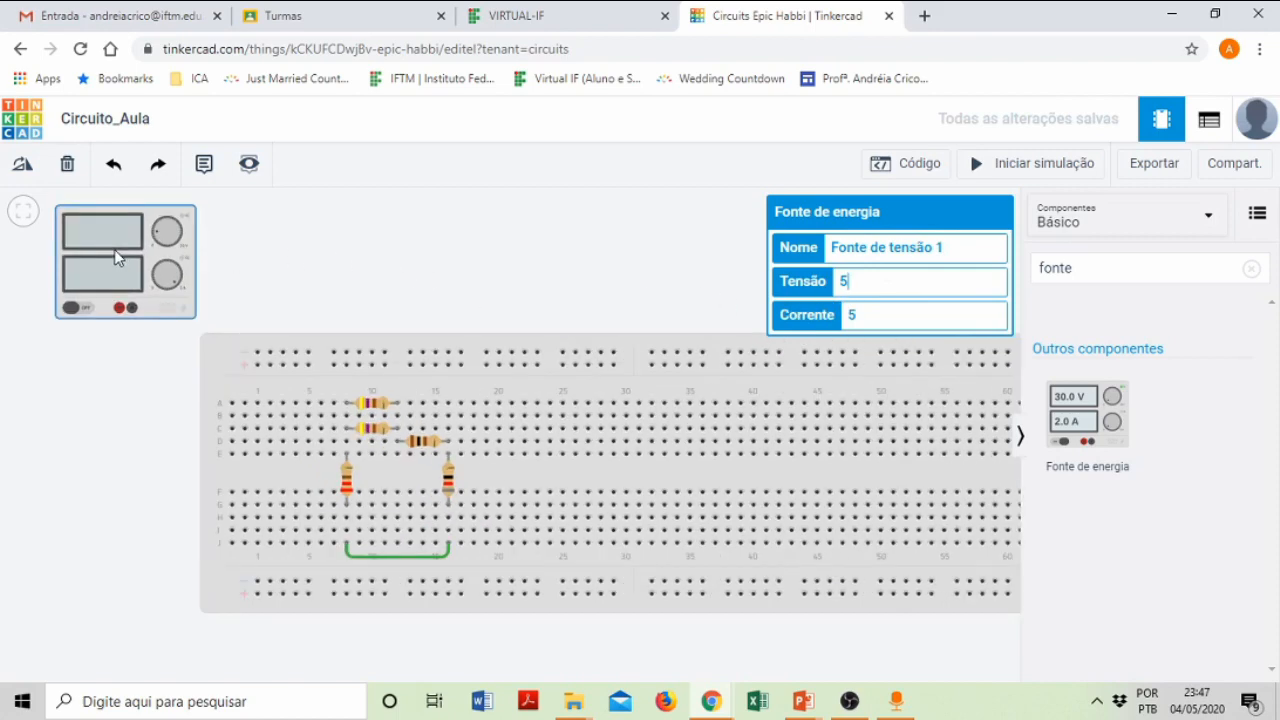
scroll(119, 271, "down", 2)
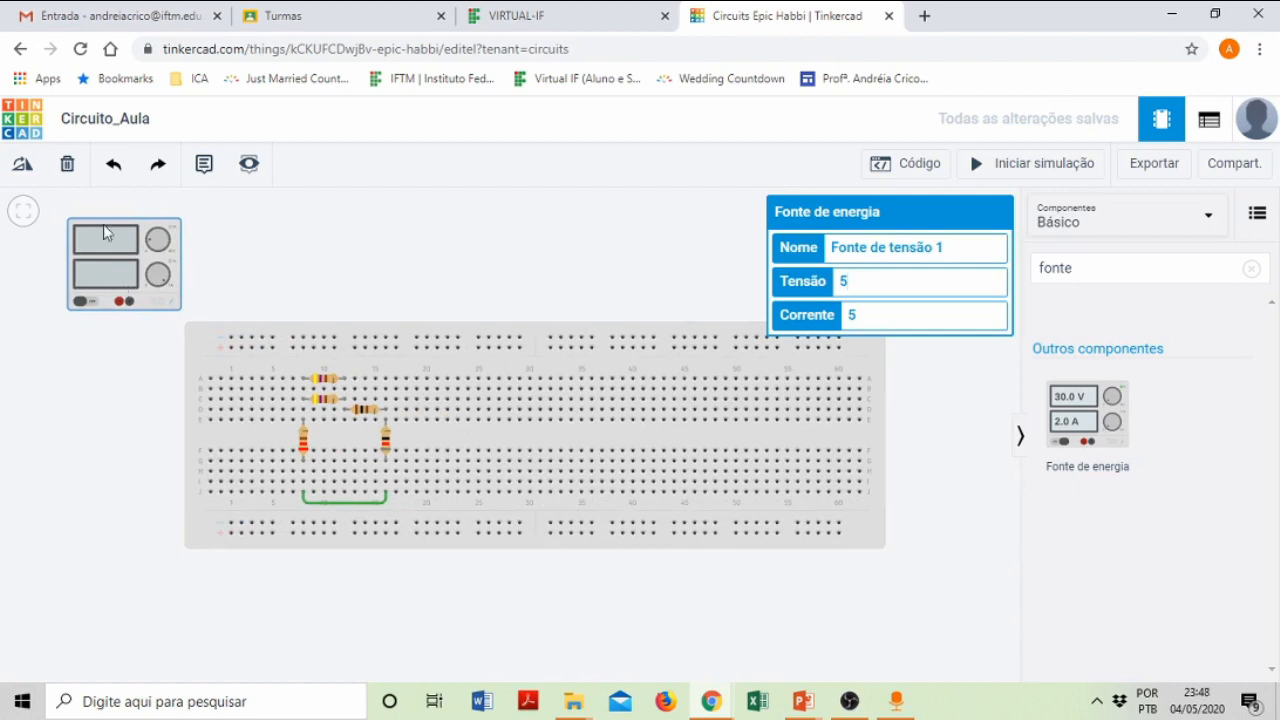
scroll(89, 248, "up", 1)
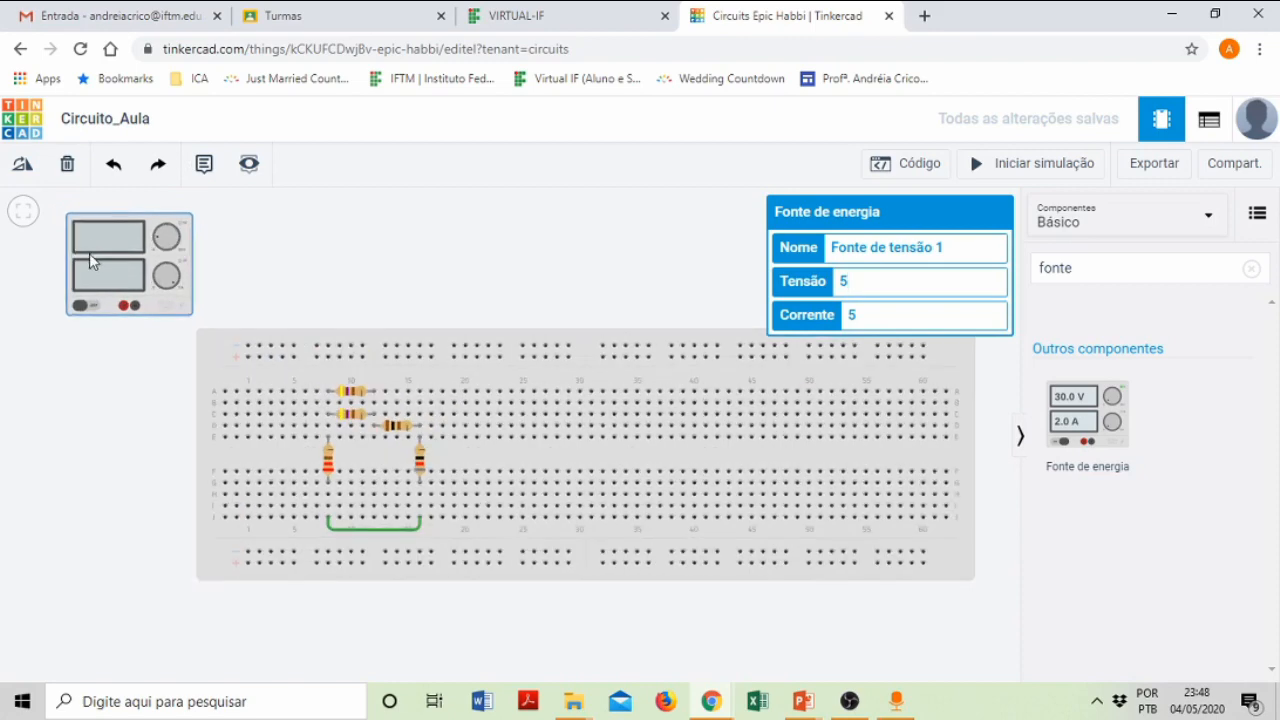
scroll(92, 228, "up", 3)
scroll(97, 220, "down", 2)
scroll(94, 206, "up", 4)
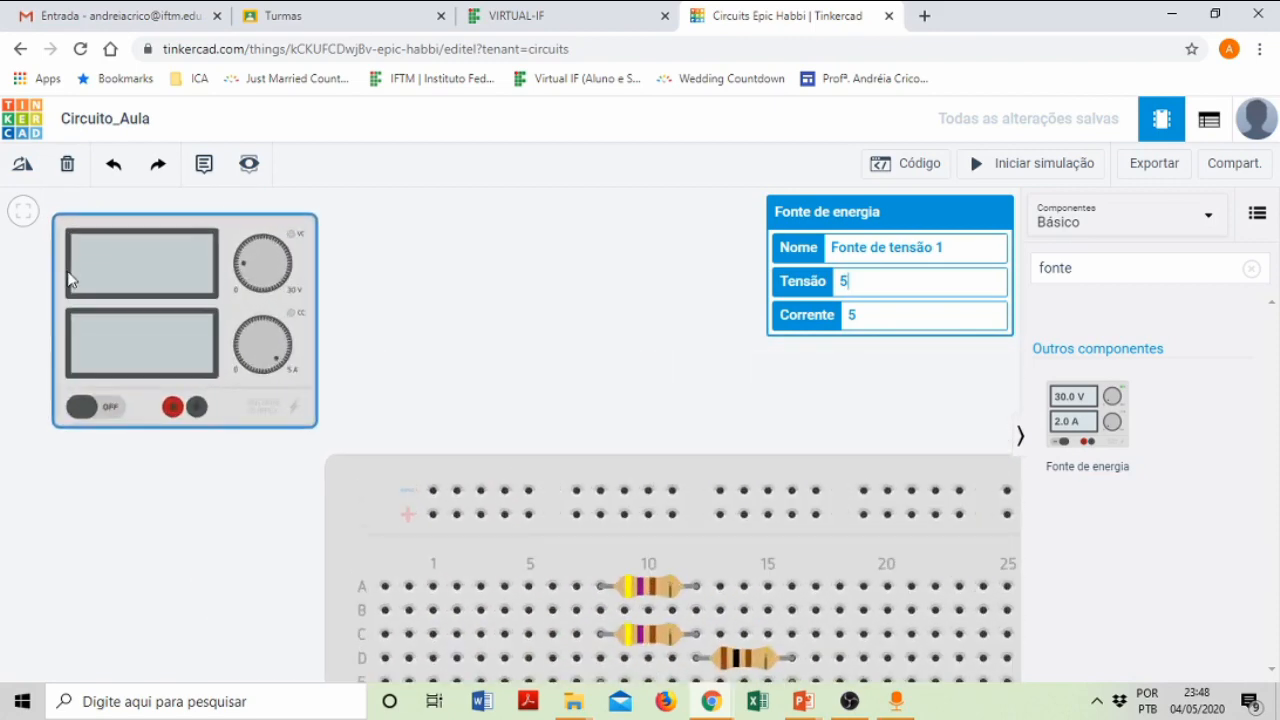
scroll(70, 278, "up", 2)
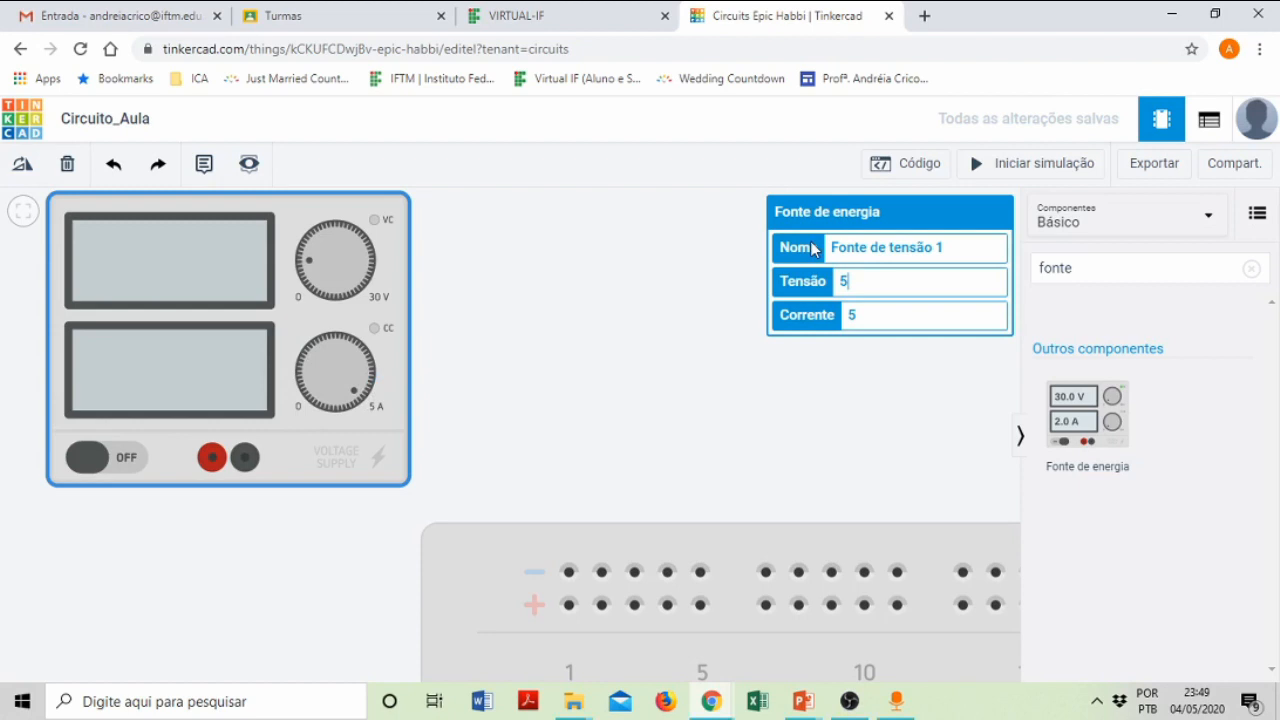
left_click(862, 320)
double_click(861, 316)
double_click(859, 283)
type("9")
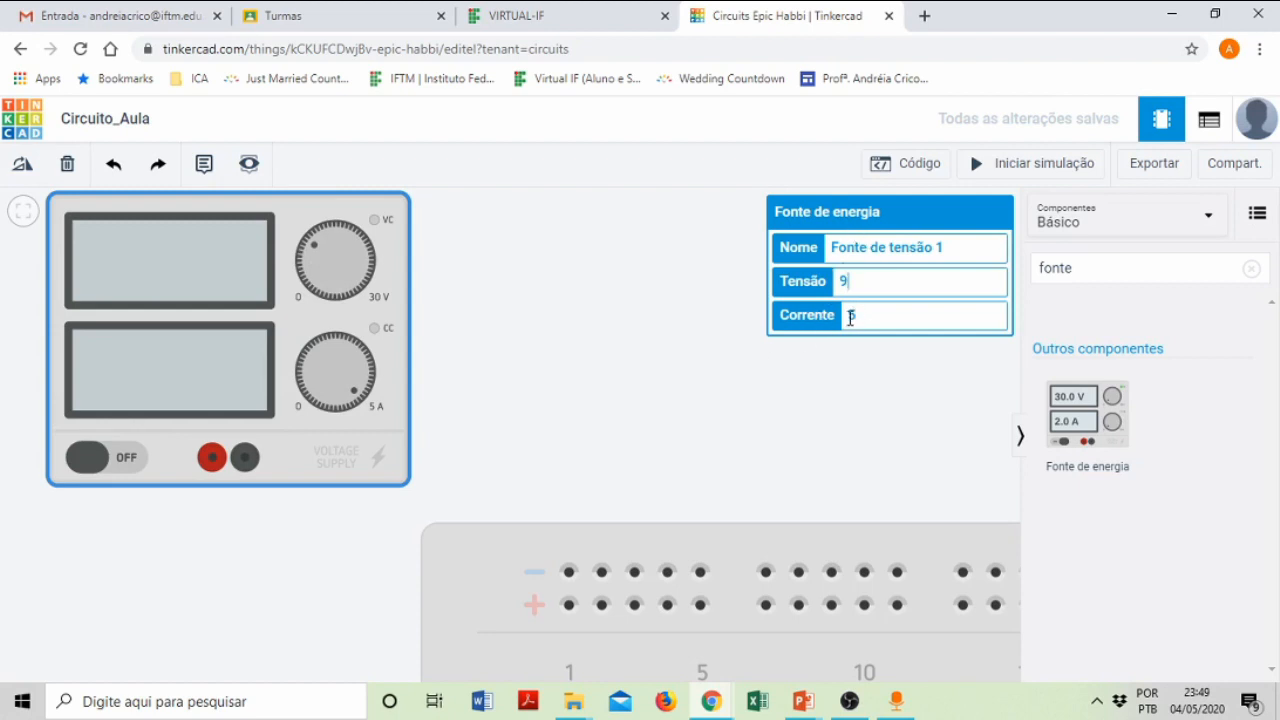
left_click(629, 440)
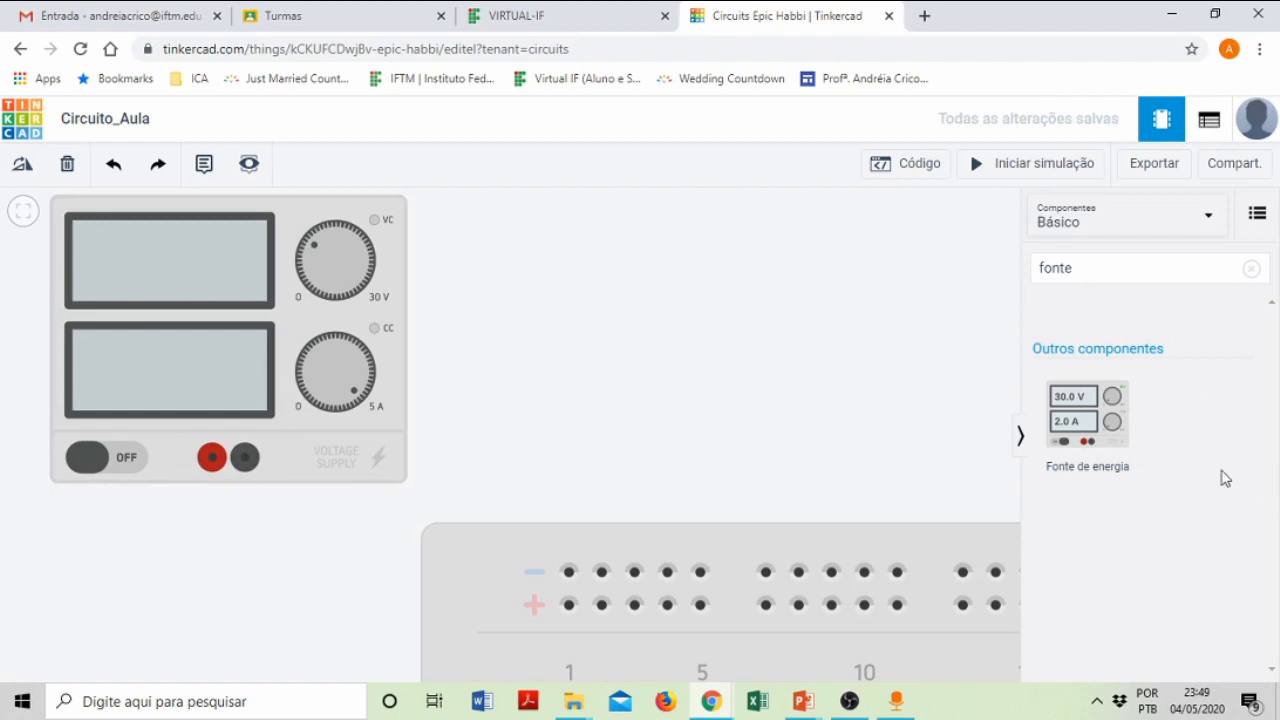
- Place a second power supply (Fonte de energia) beside the voltage source and name it "Fonte de corrente 1"
left_click_drag(1087, 424, 624, 468)
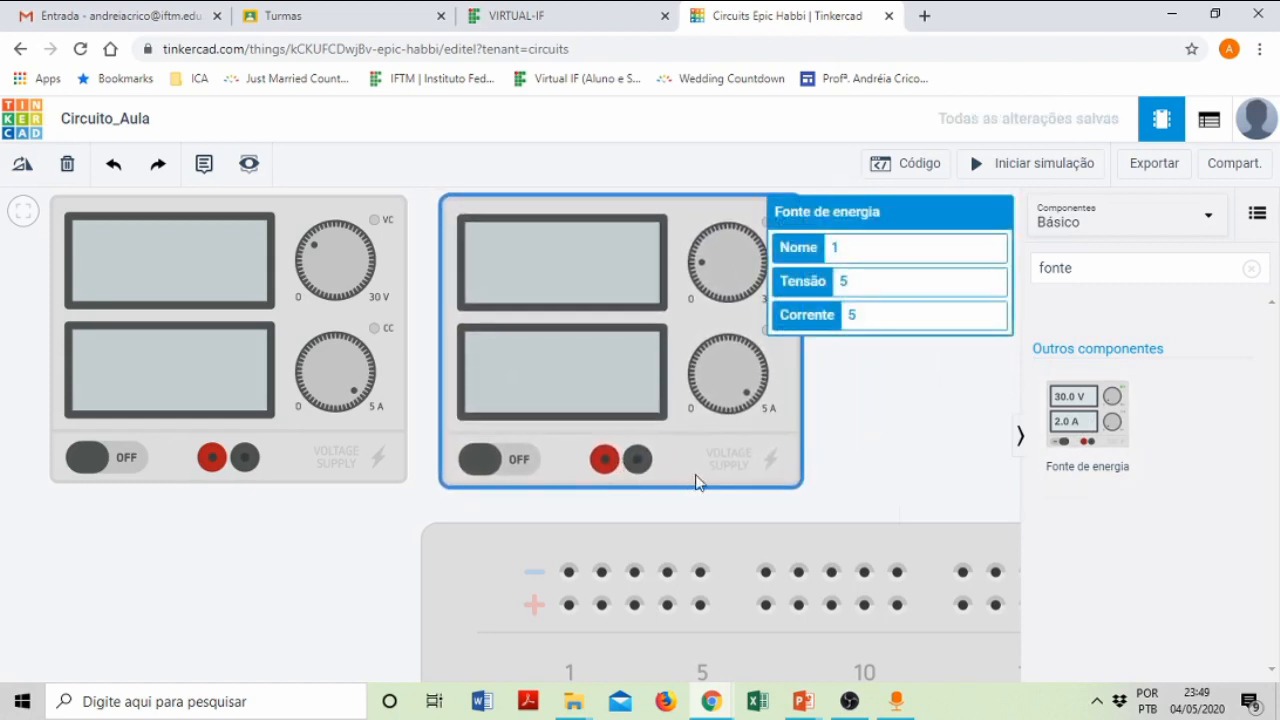
left_click(781, 257)
type("Fonte de corrente 1")
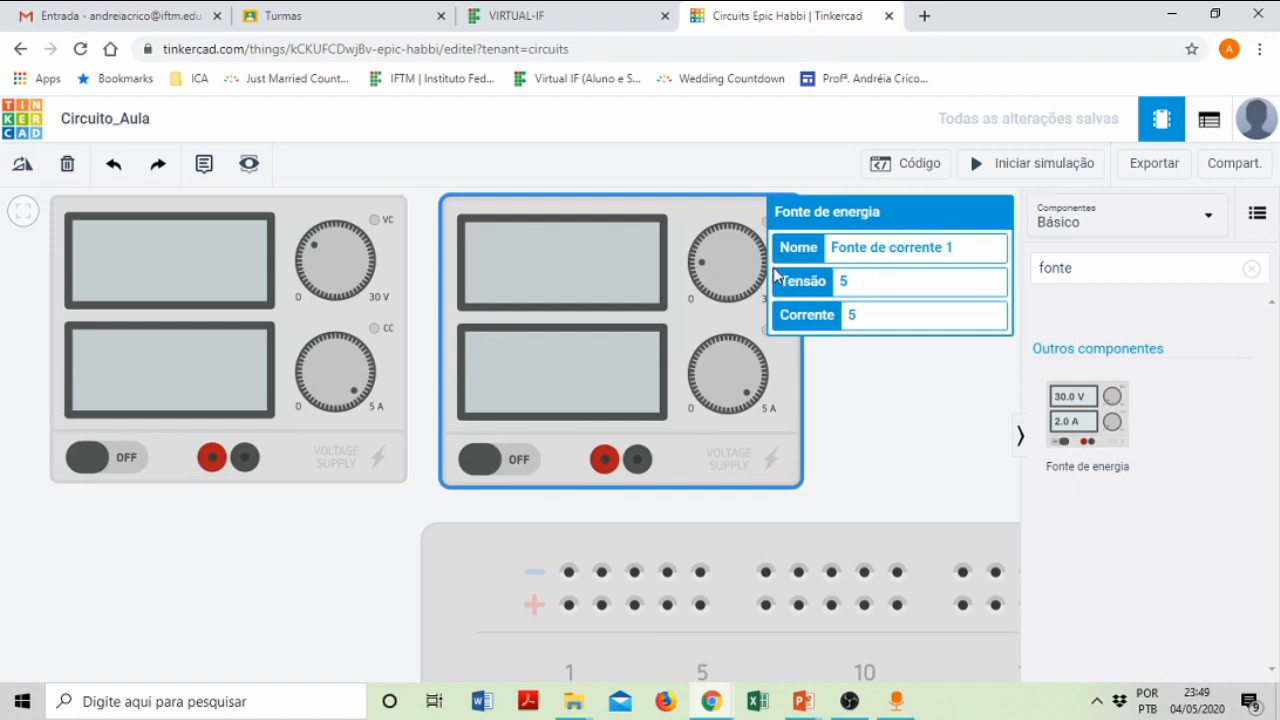
- Set Fonte de corrente 1 to a voltage of 30 and a current of 0.1
scroll(437, 321, "down", 1)
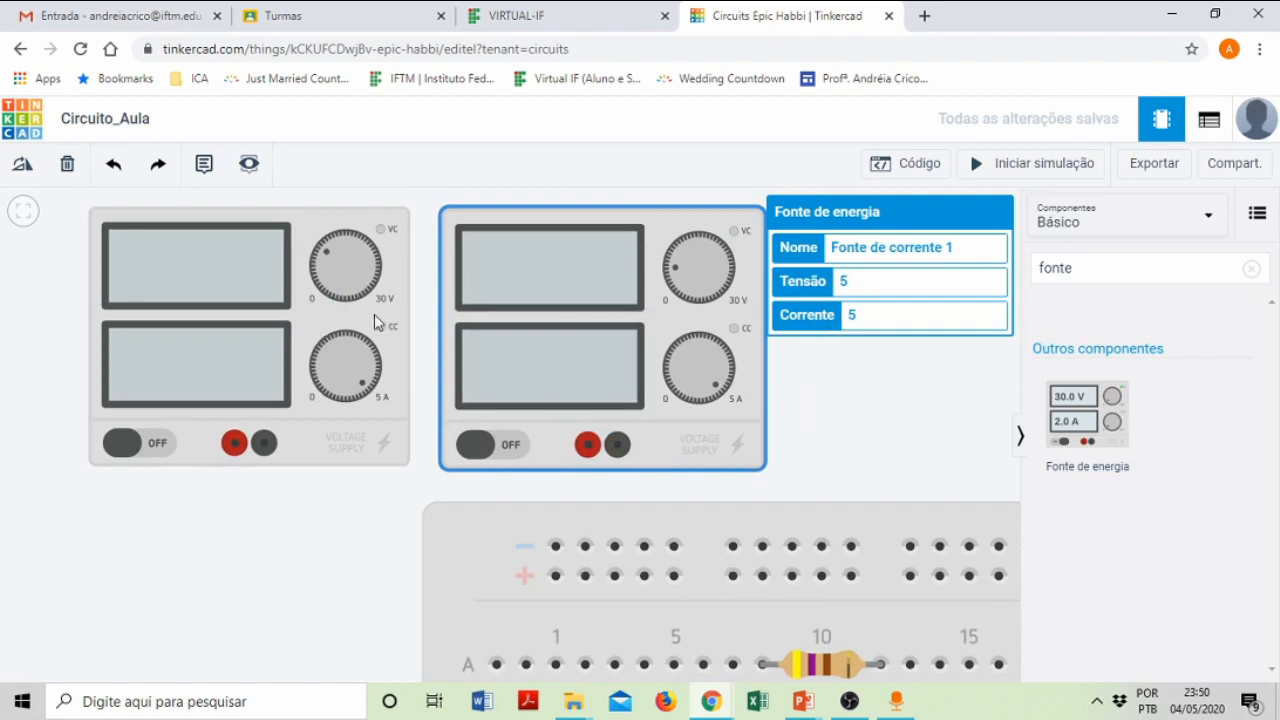
left_click(812, 284)
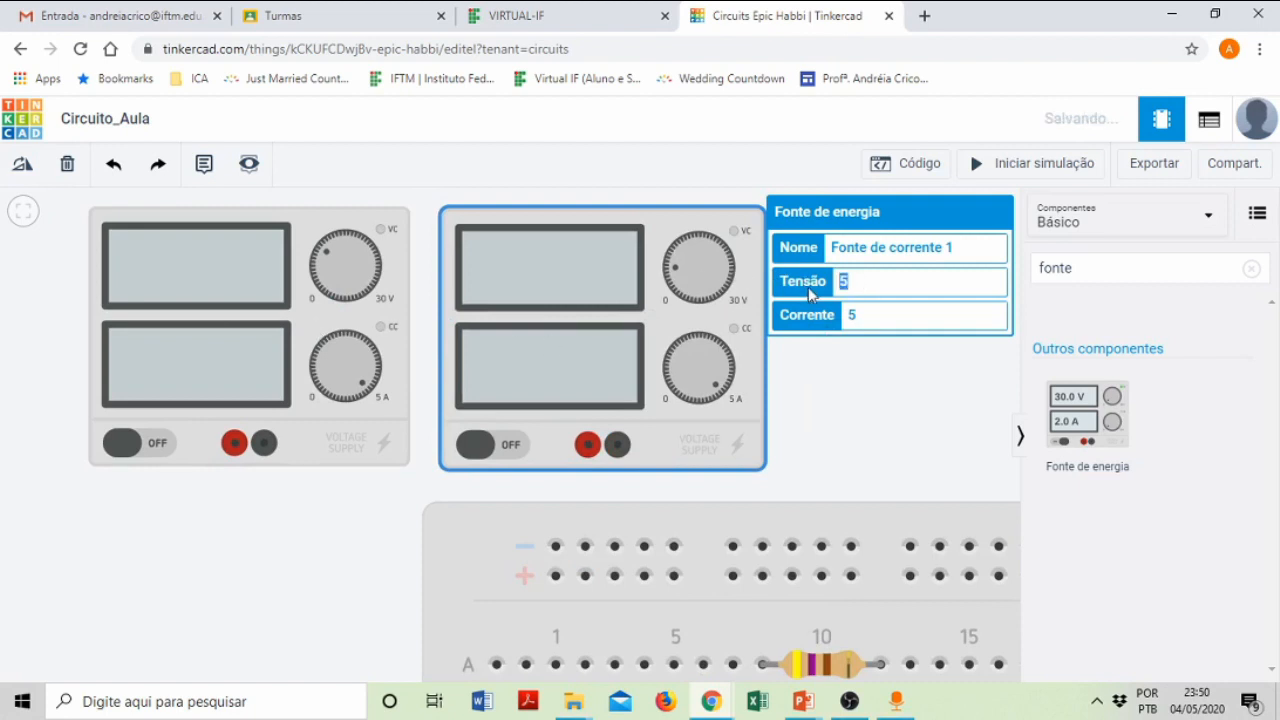
type("30")
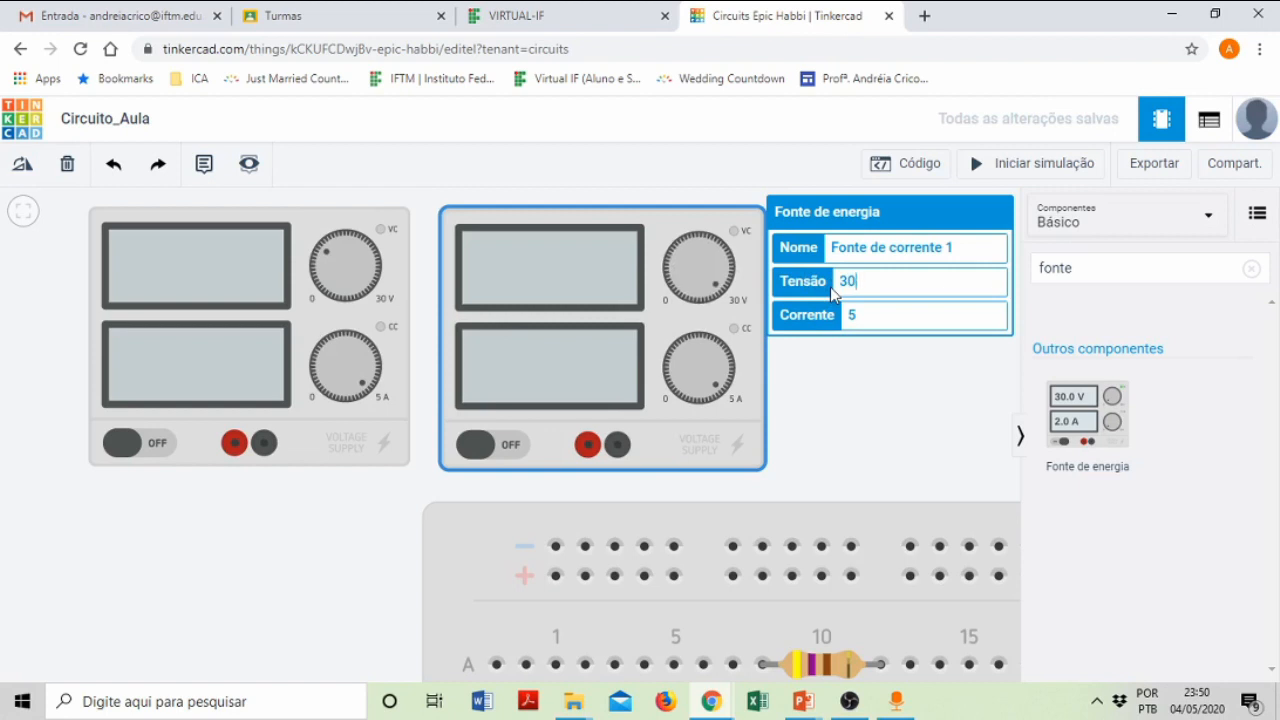
left_click(868, 317)
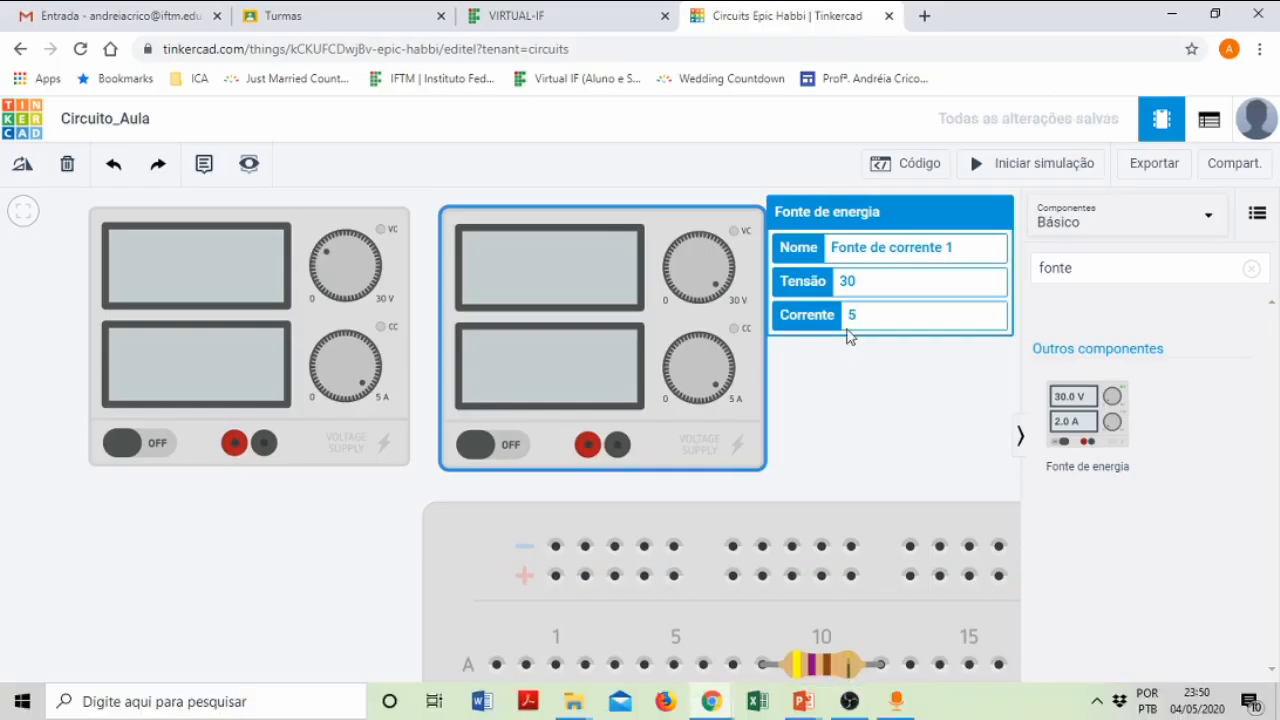
double_click(848, 315)
type("0.")
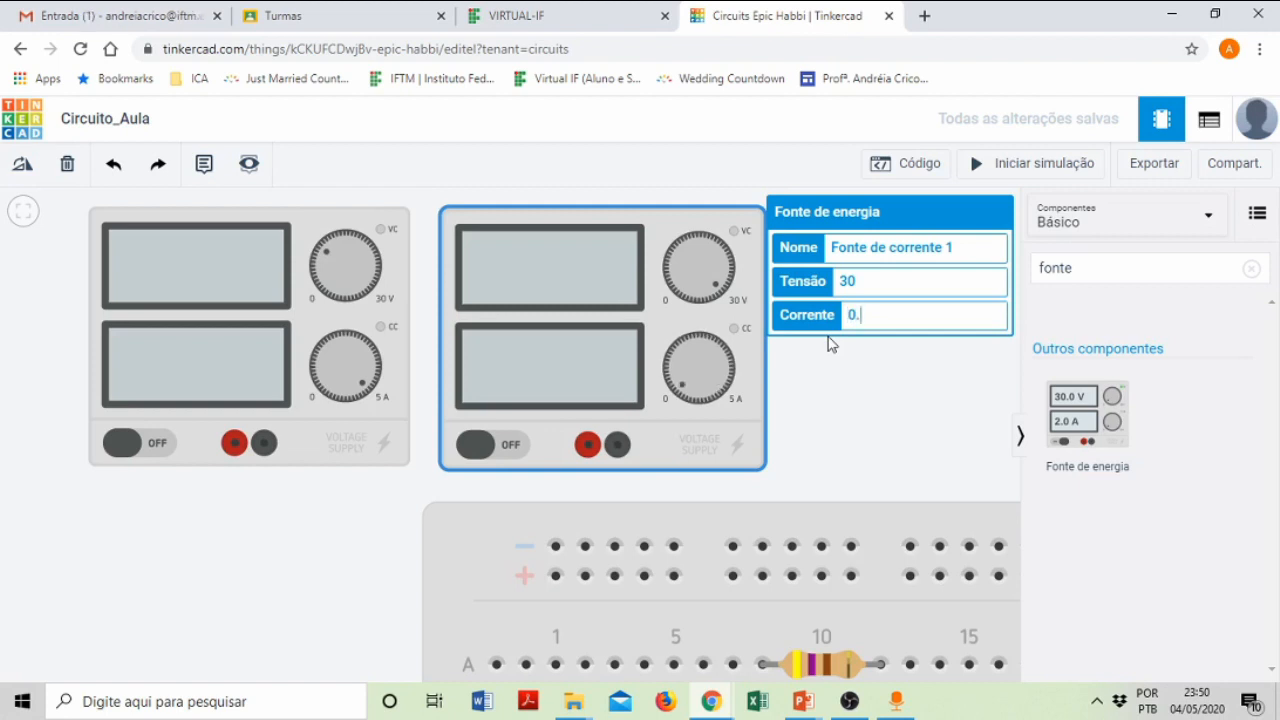
type("1")
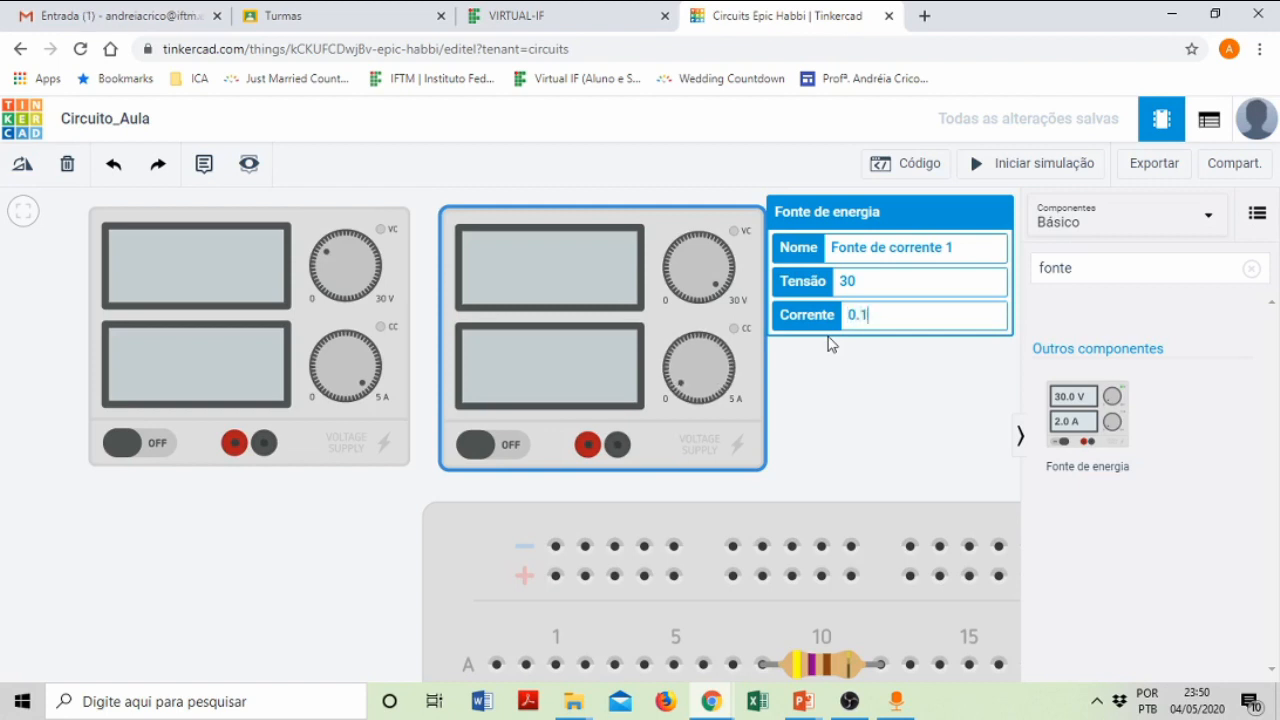
left_click(869, 398)
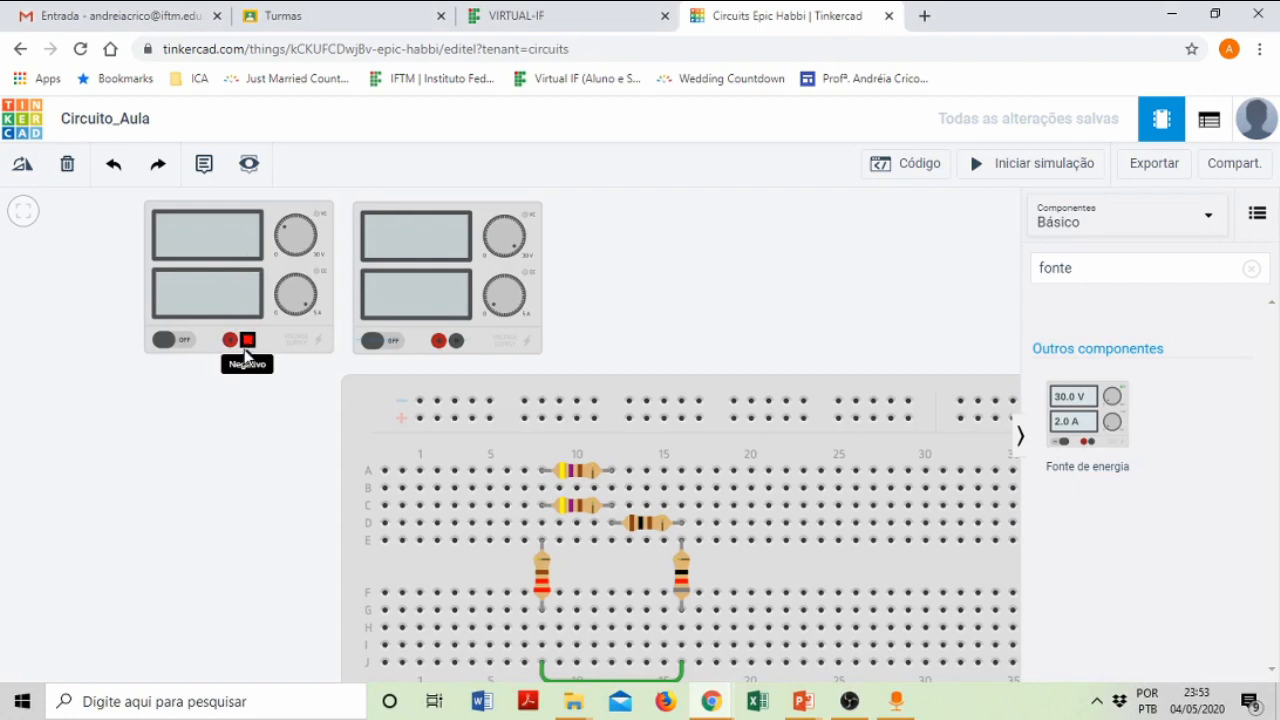
- Wire the negative terminal of Fonte de tensão 1 to breadboard hole H8 with one right-angle bend and colour the wire black (preto)
left_click(248, 340)
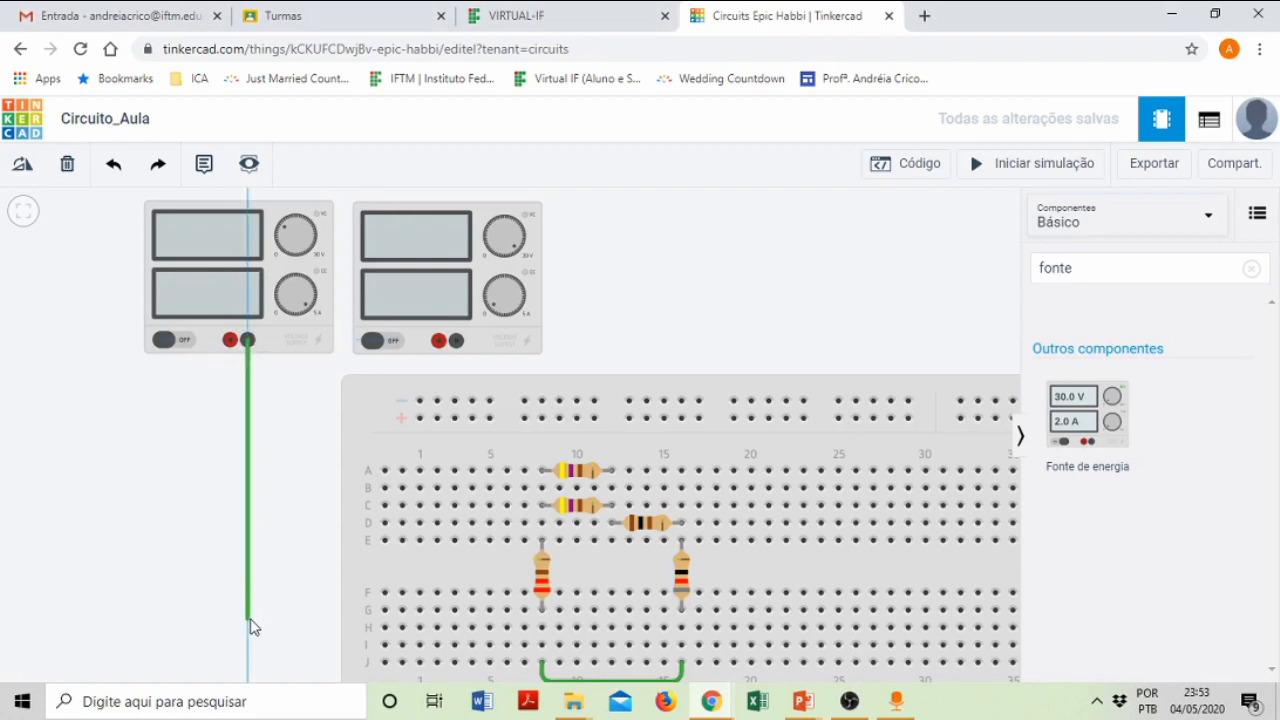
left_click(249, 620)
left_click(541, 628)
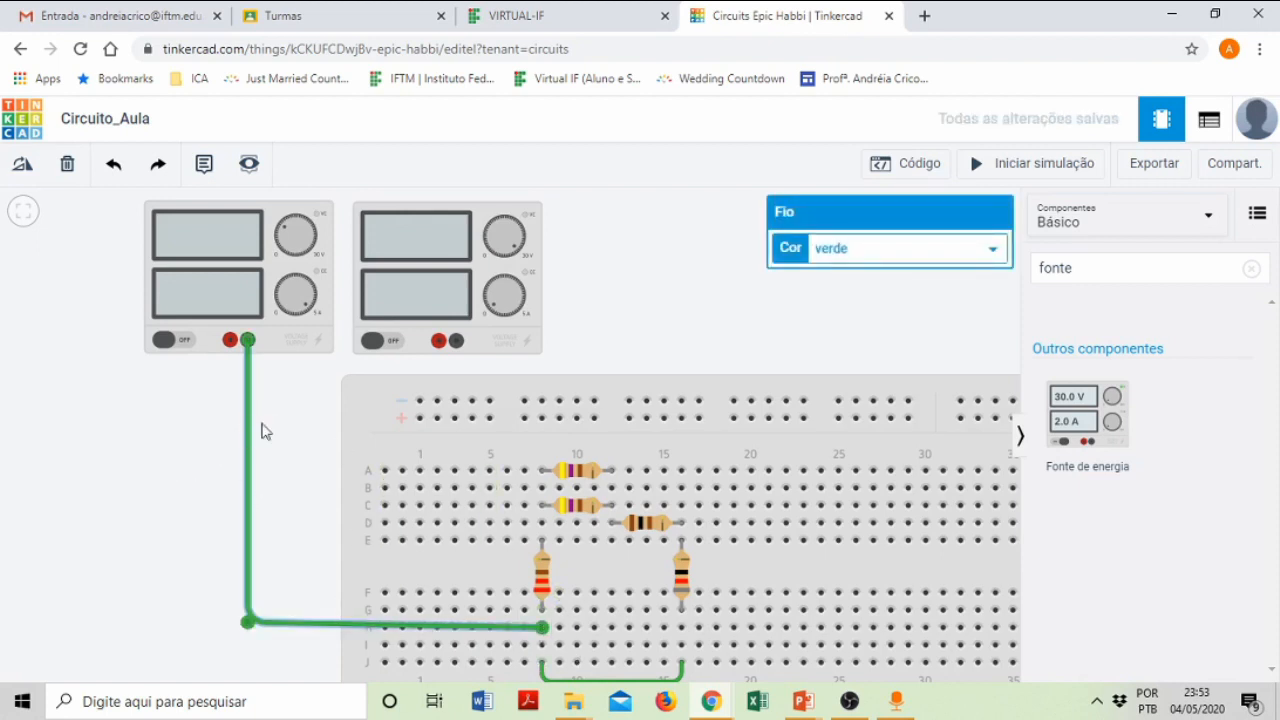
left_click(996, 255)
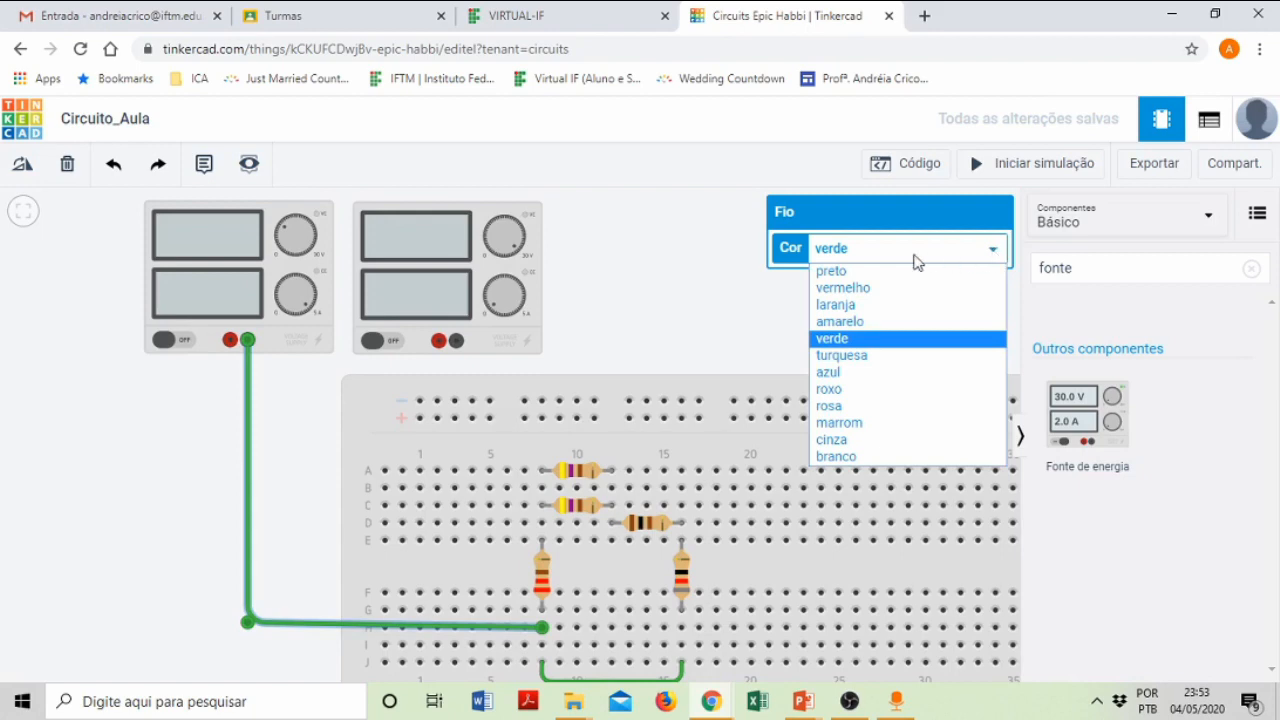
left_click(863, 271)
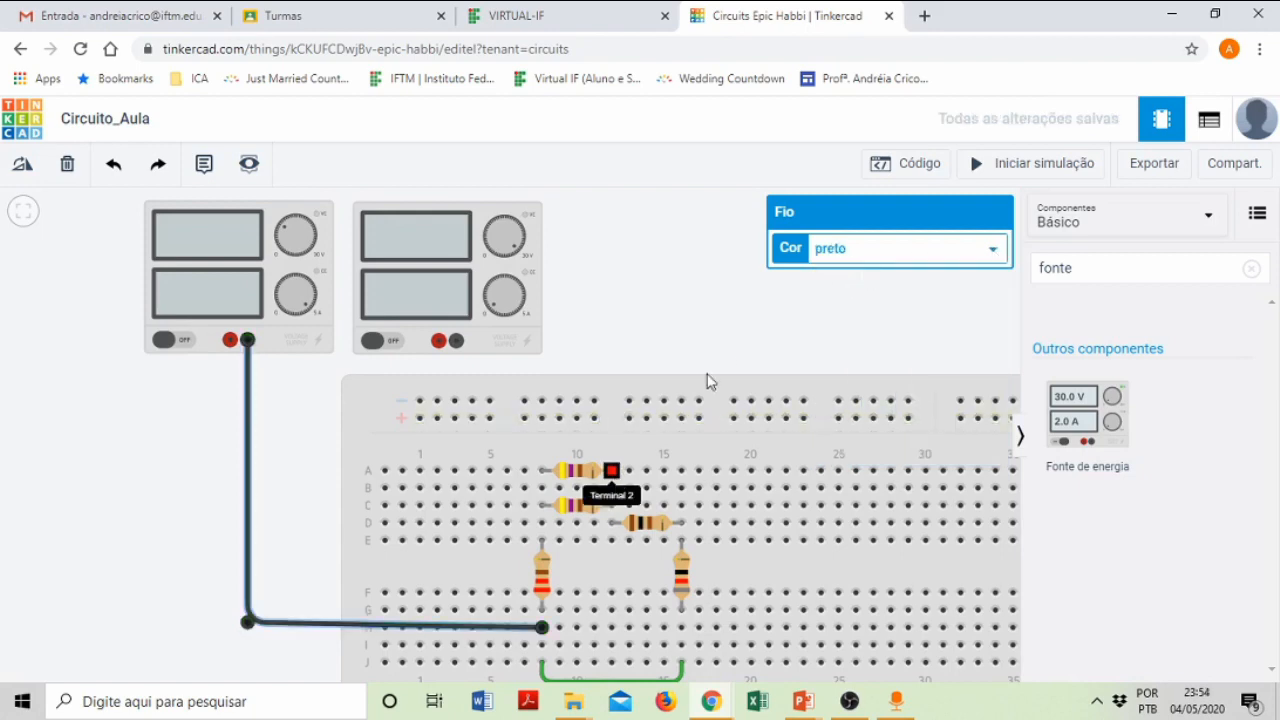
left_click(677, 260)
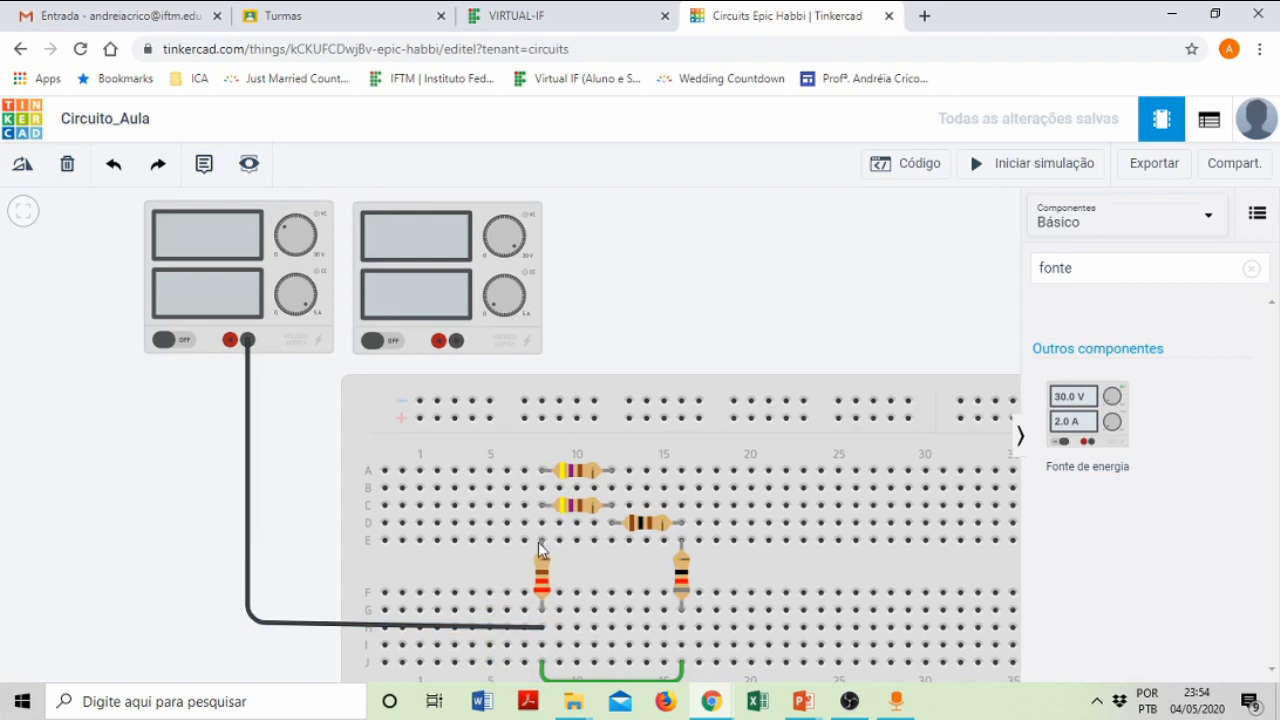
- Wire the positive terminal of Fonte de tensão 1 to hole B8 with one right-angle bend and colour the wire red (vermelho)
left_click(230, 342)
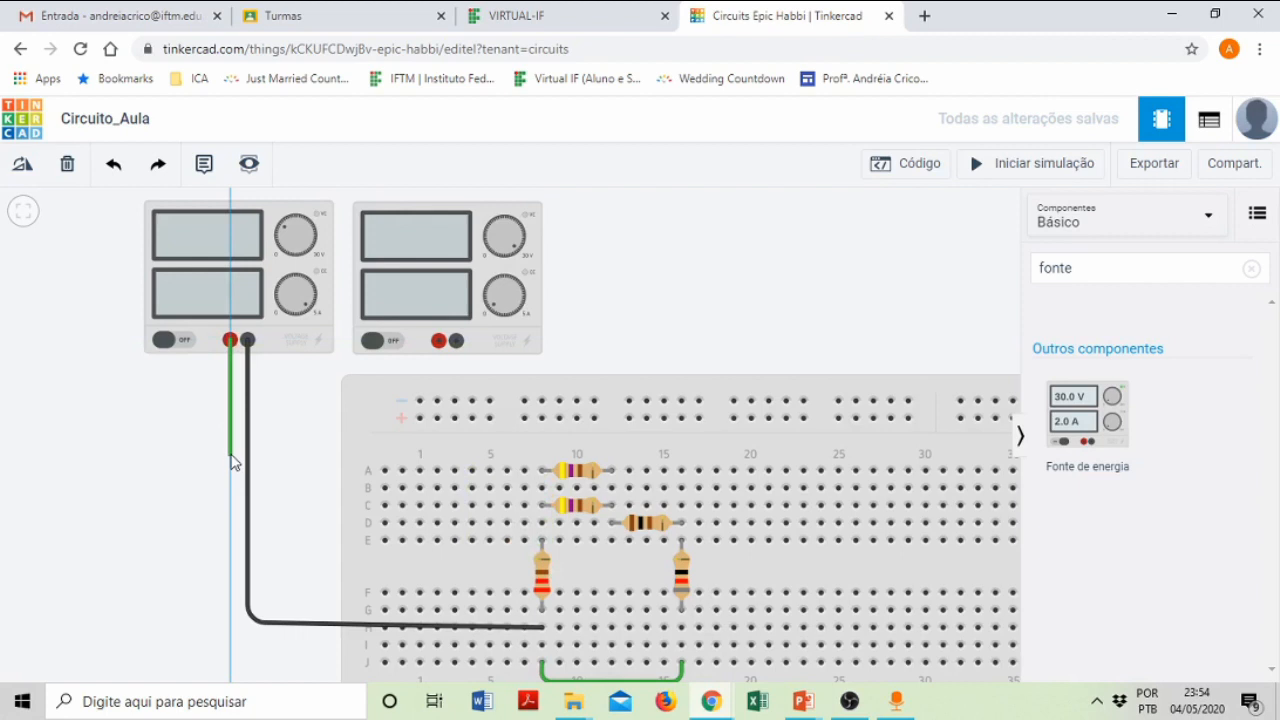
left_click(231, 491)
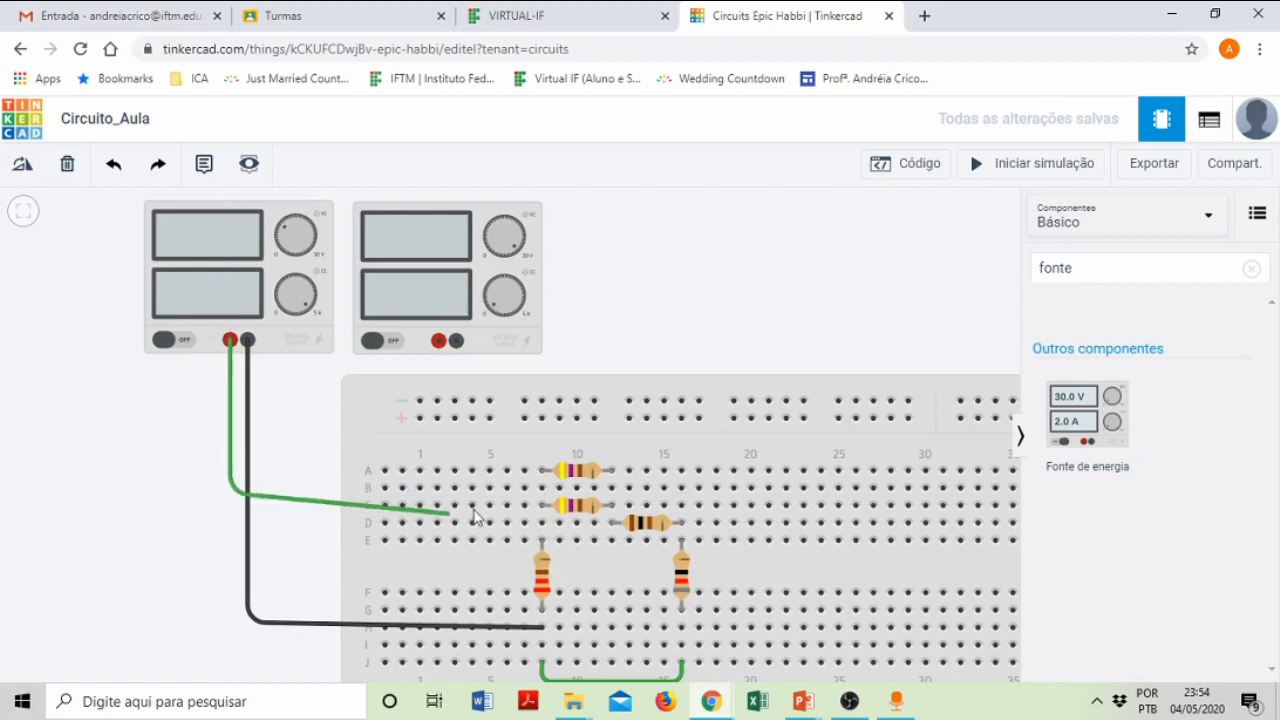
left_click(541, 488)
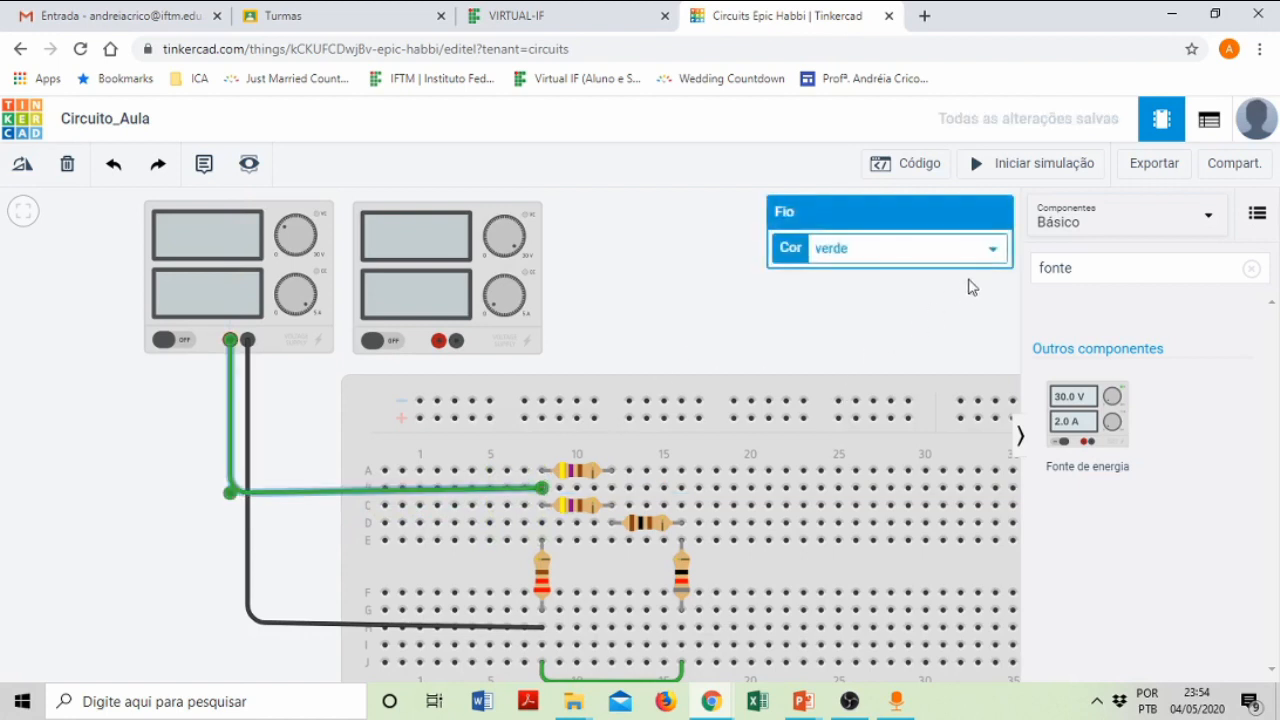
left_click(990, 250)
left_click(919, 291)
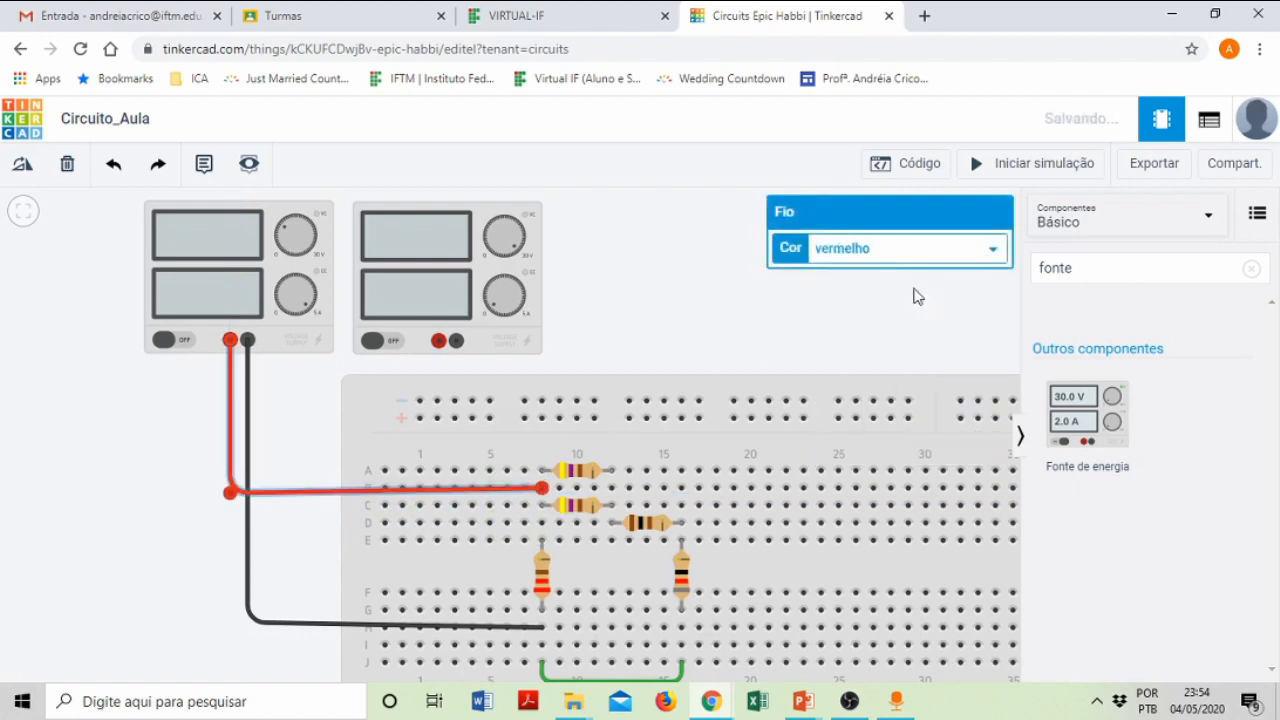
left_click(800, 323)
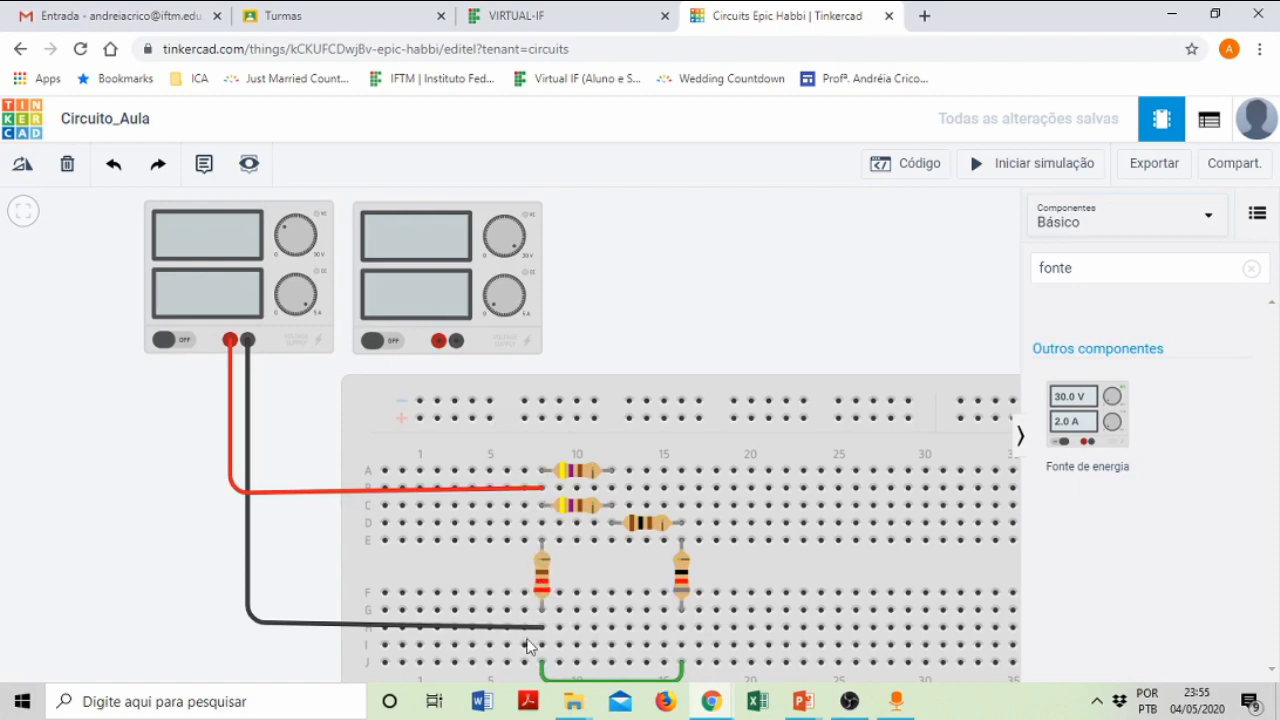
- Check the current source's connections on the schematic slide, return to Tinkercad, and move Fonte de corrente 1 above the breadboard's column 15
key("alt+Tab")
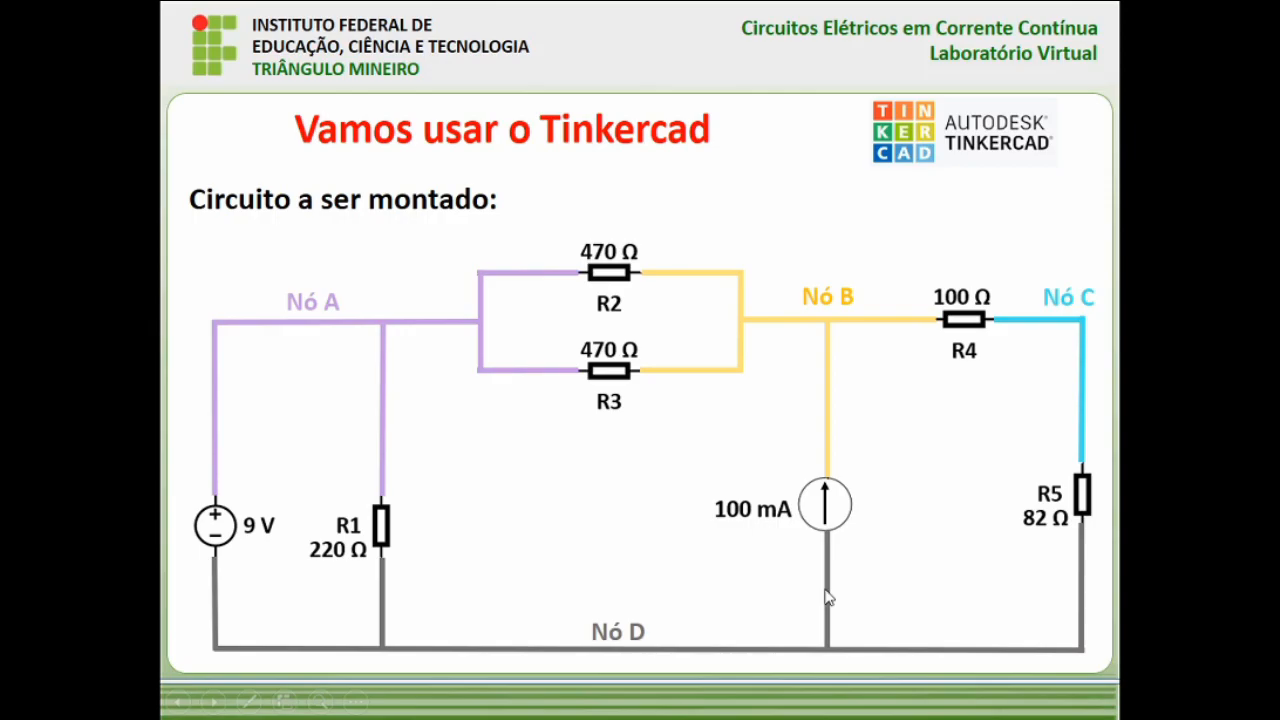
key("alt+Tab")
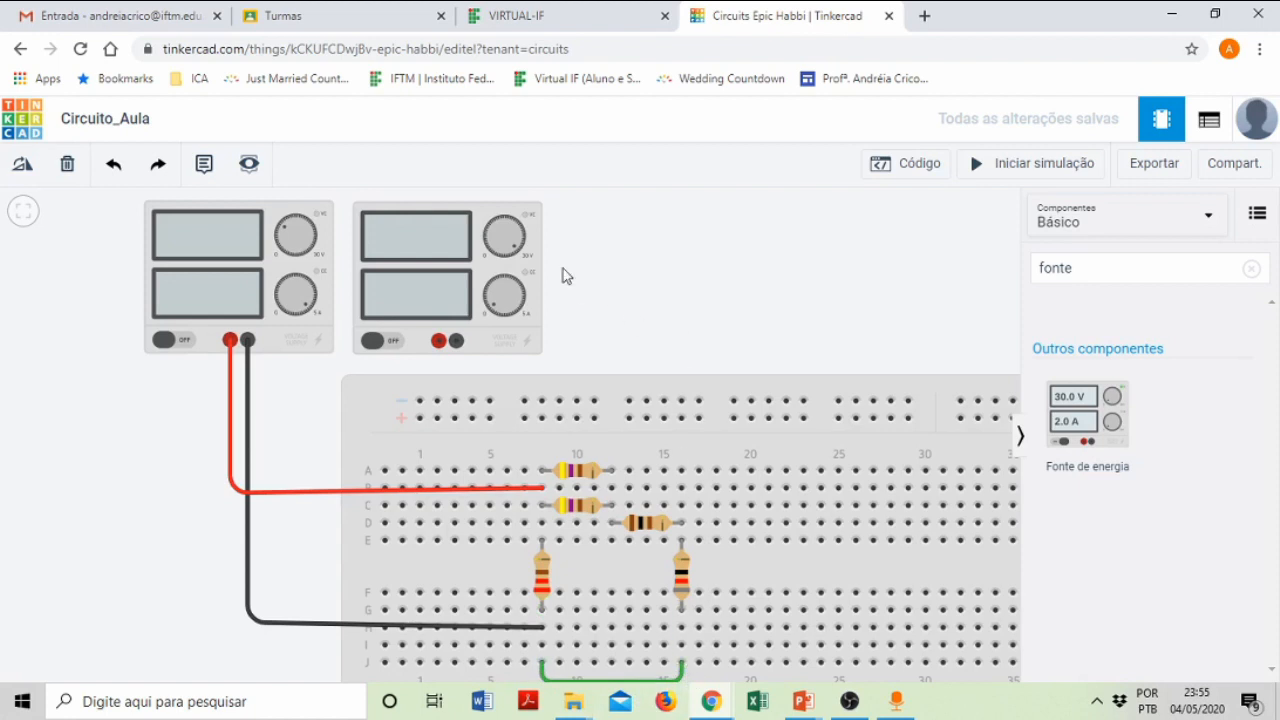
left_click_drag(482, 260, 700, 260)
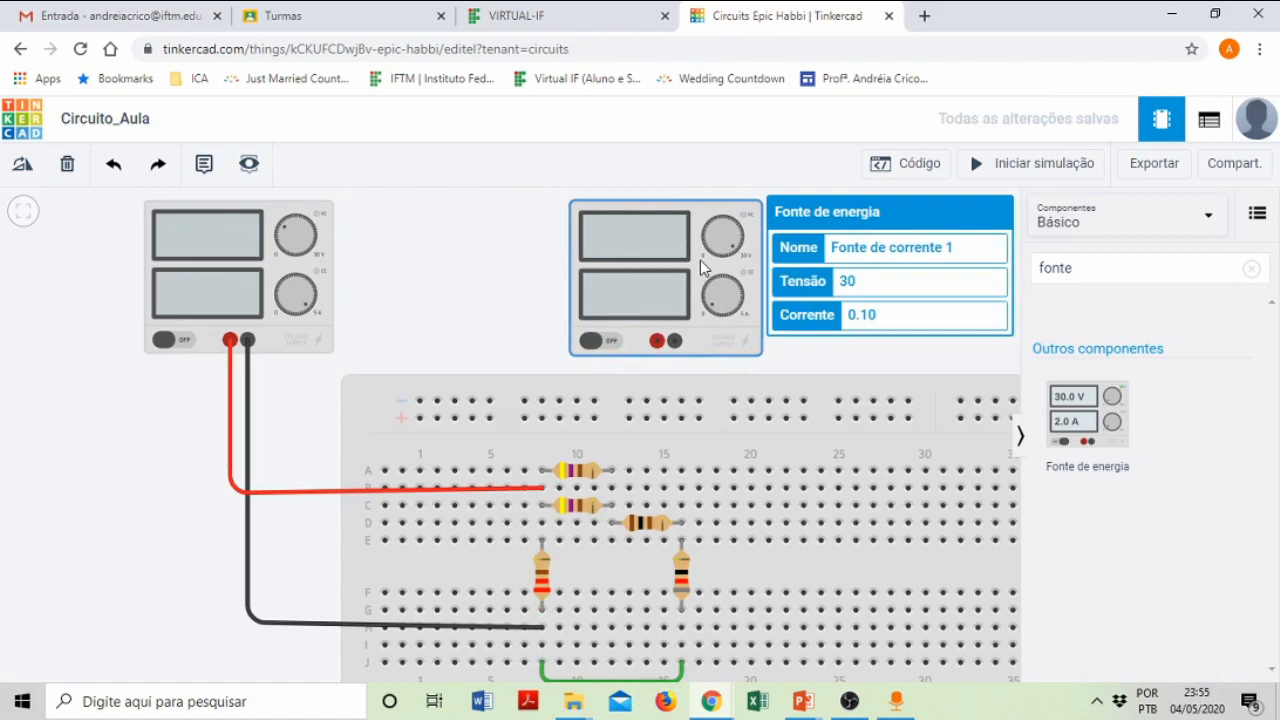
left_click_drag(700, 260, 704, 256)
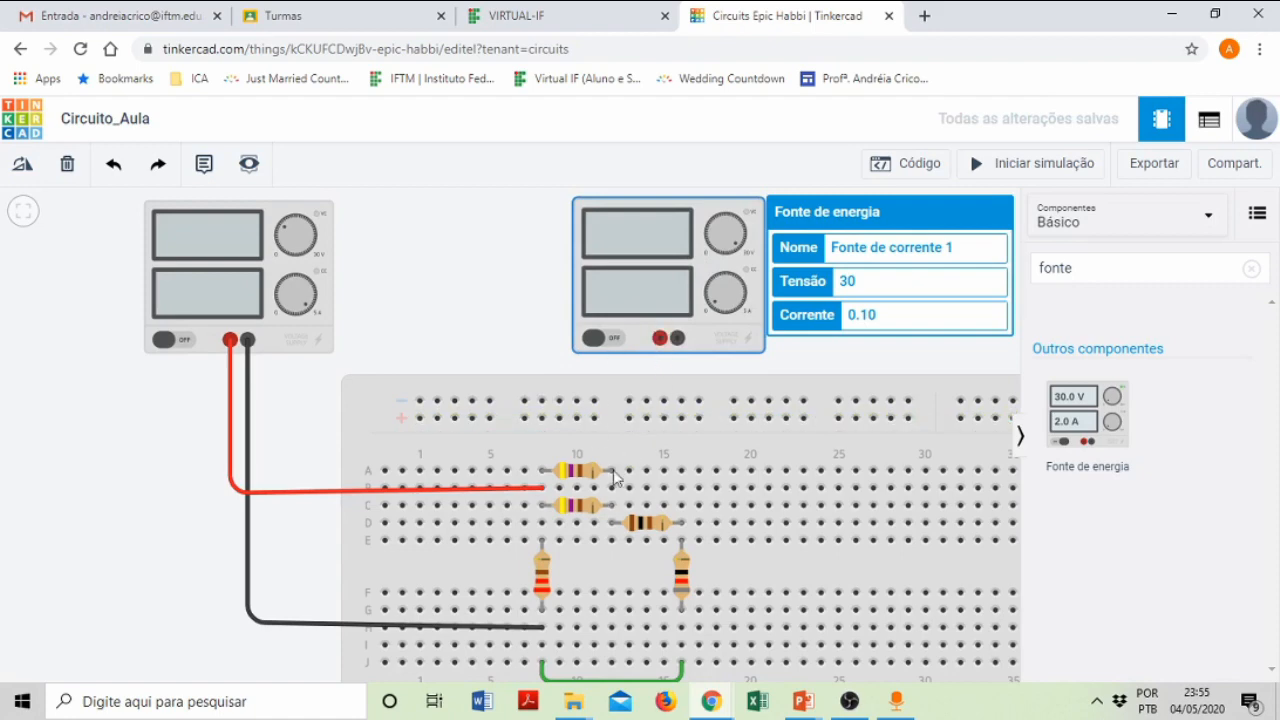
- Wire the positive terminal of Fonte de corrente 1 to hole B12, routing it around R2's end, and colour the wire red (vermelho)
left_click(662, 339)
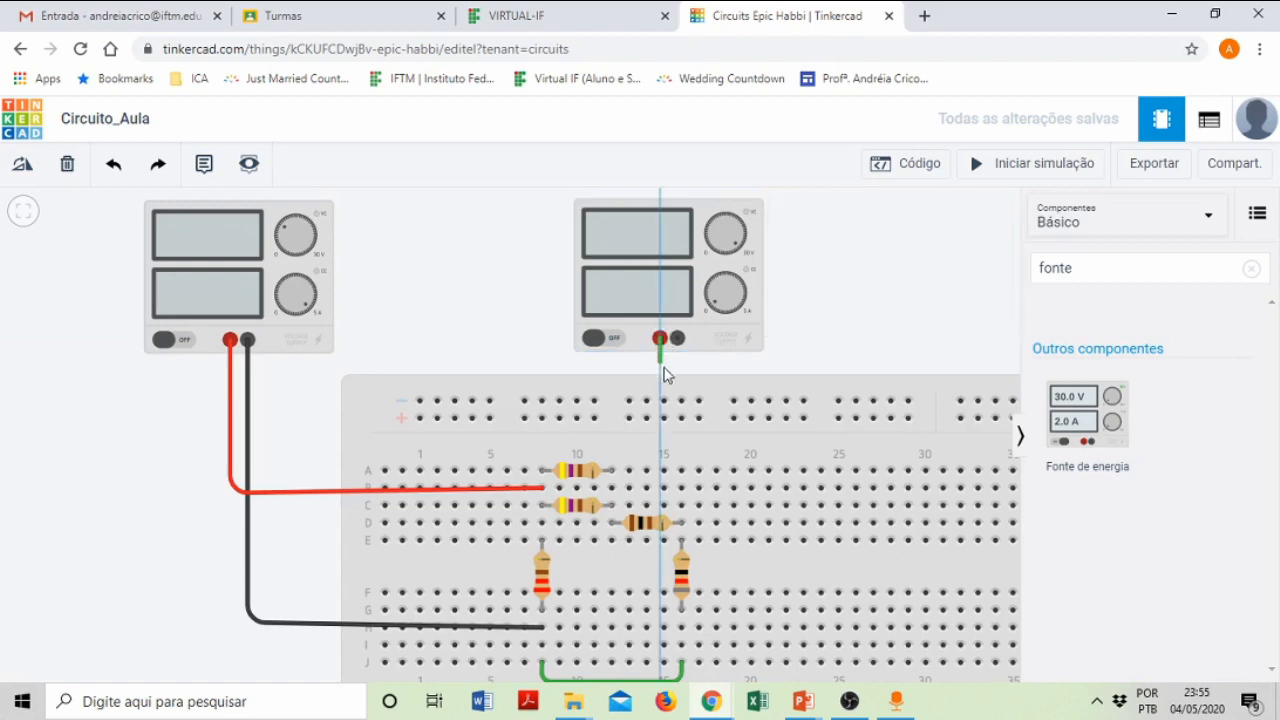
left_click(650, 442)
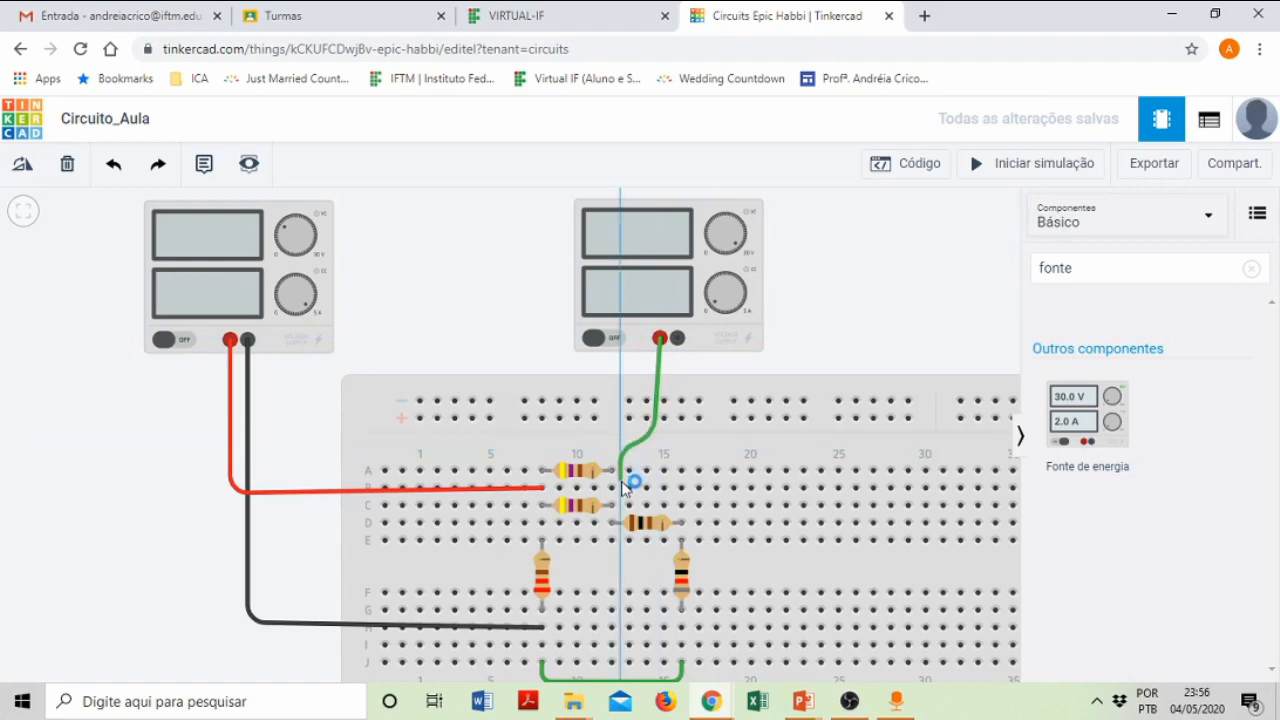
left_click(612, 487)
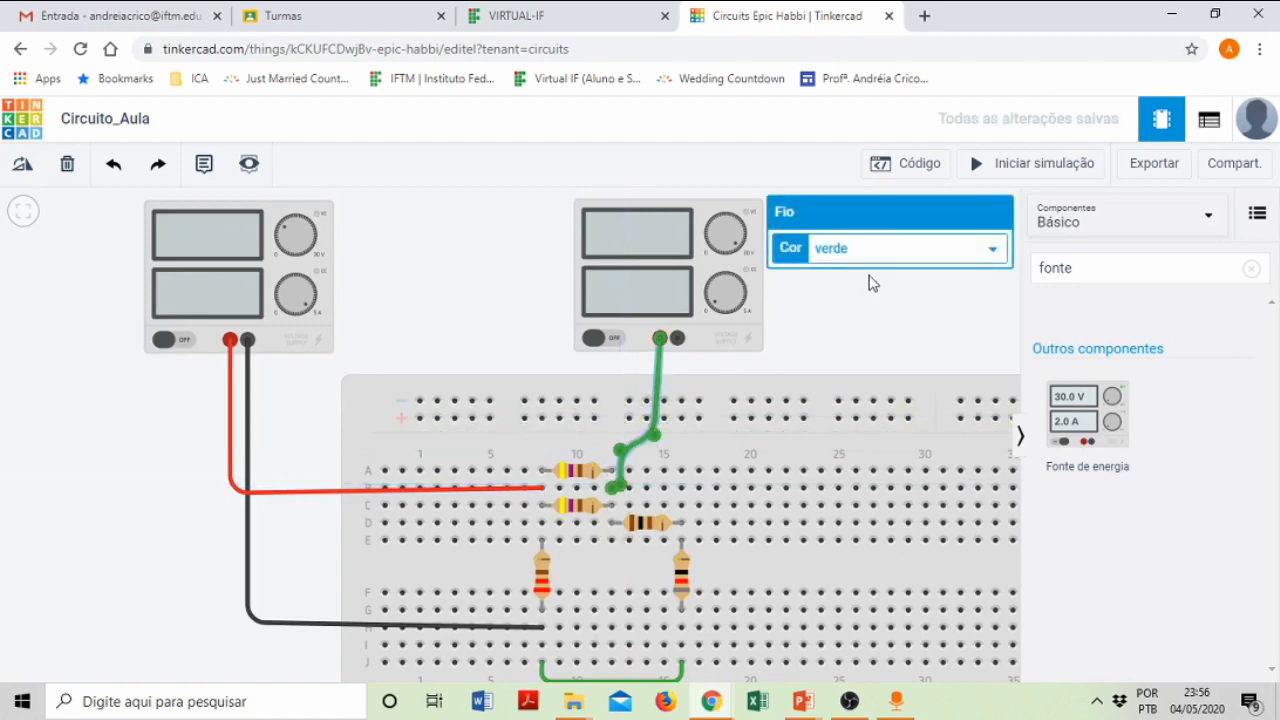
left_click(878, 260)
left_click(884, 292)
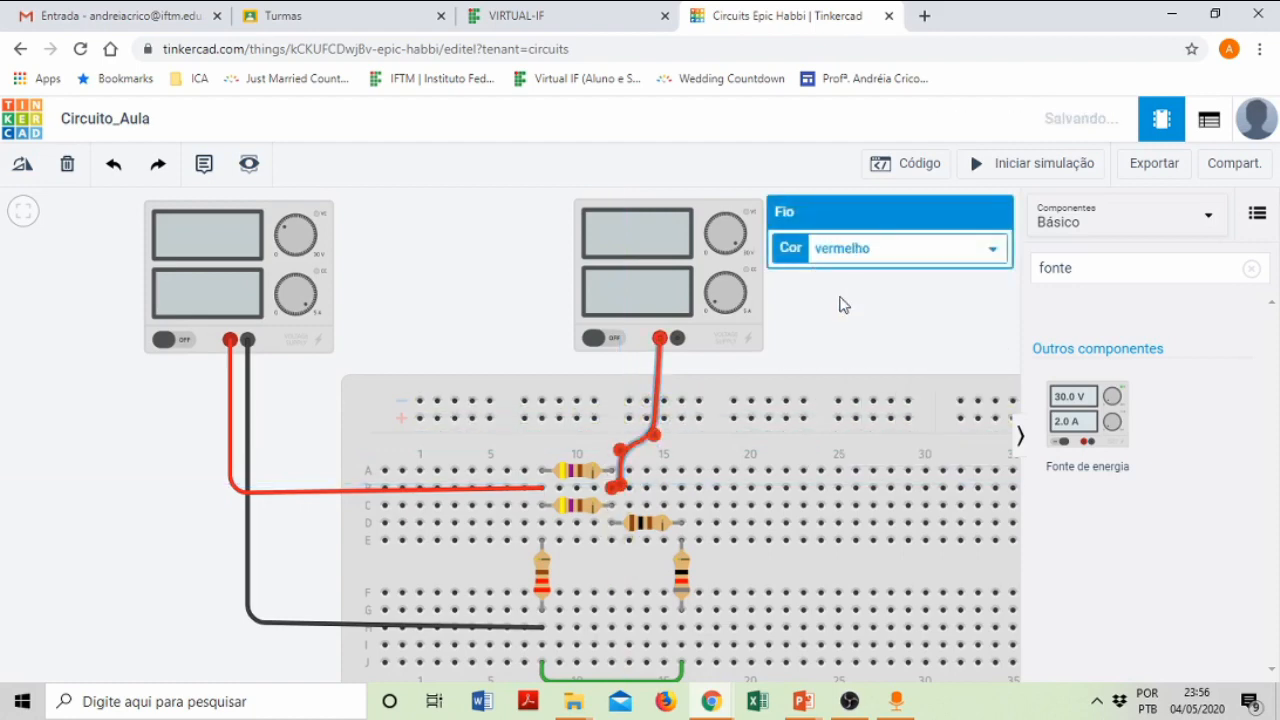
left_click(806, 341)
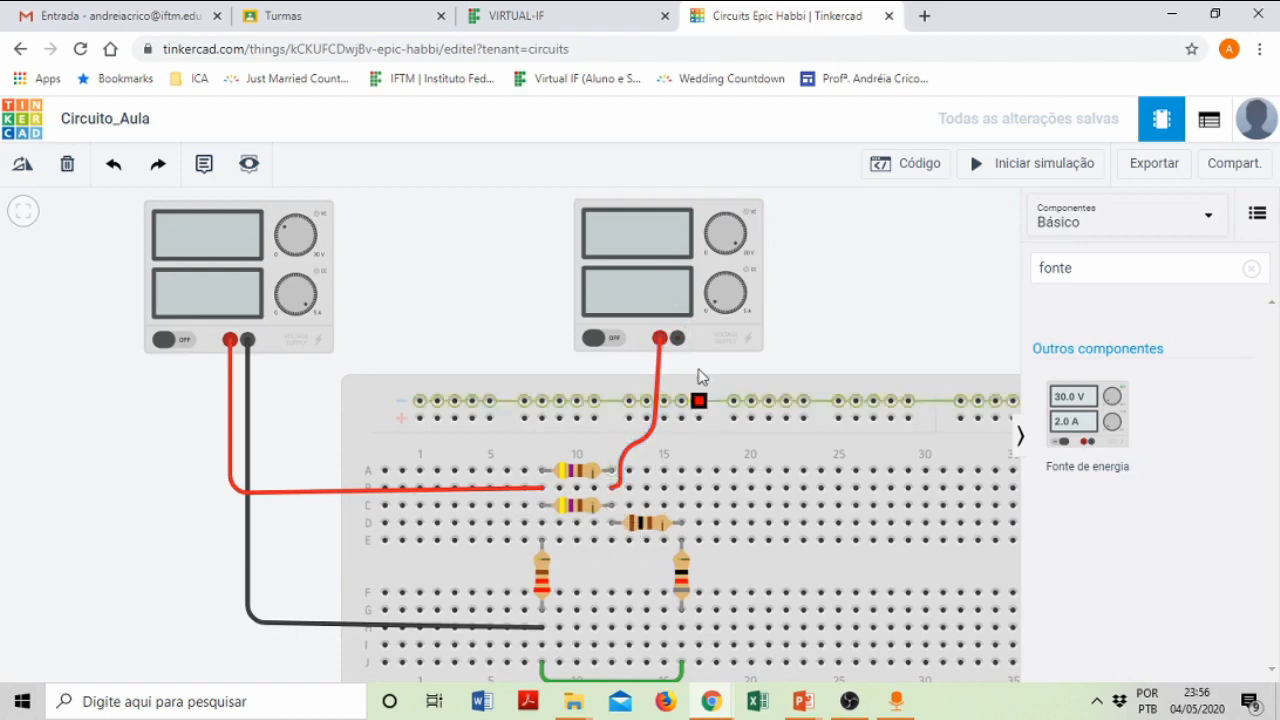
- Wire the negative terminal of Fonte de corrente 1 to hole H16, routing it around R4 and R5, and colour the wire black (preto)
left_click(678, 348)
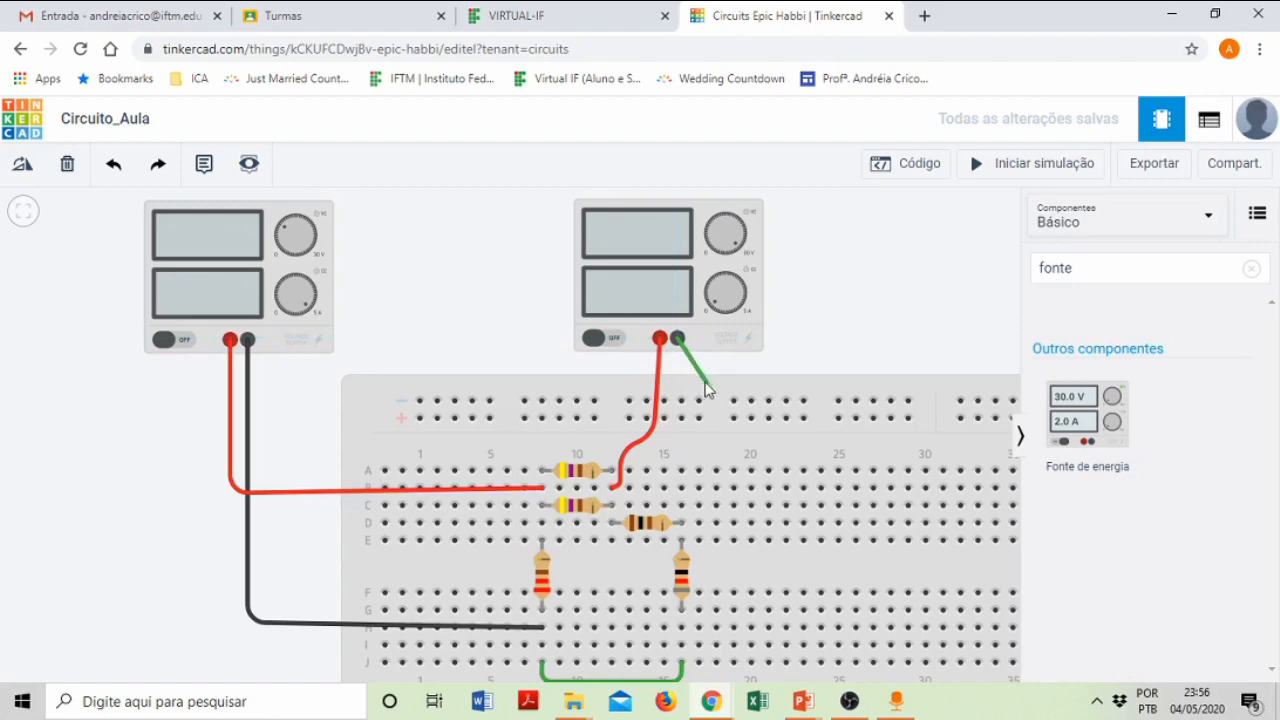
left_click(691, 381)
left_click(715, 401)
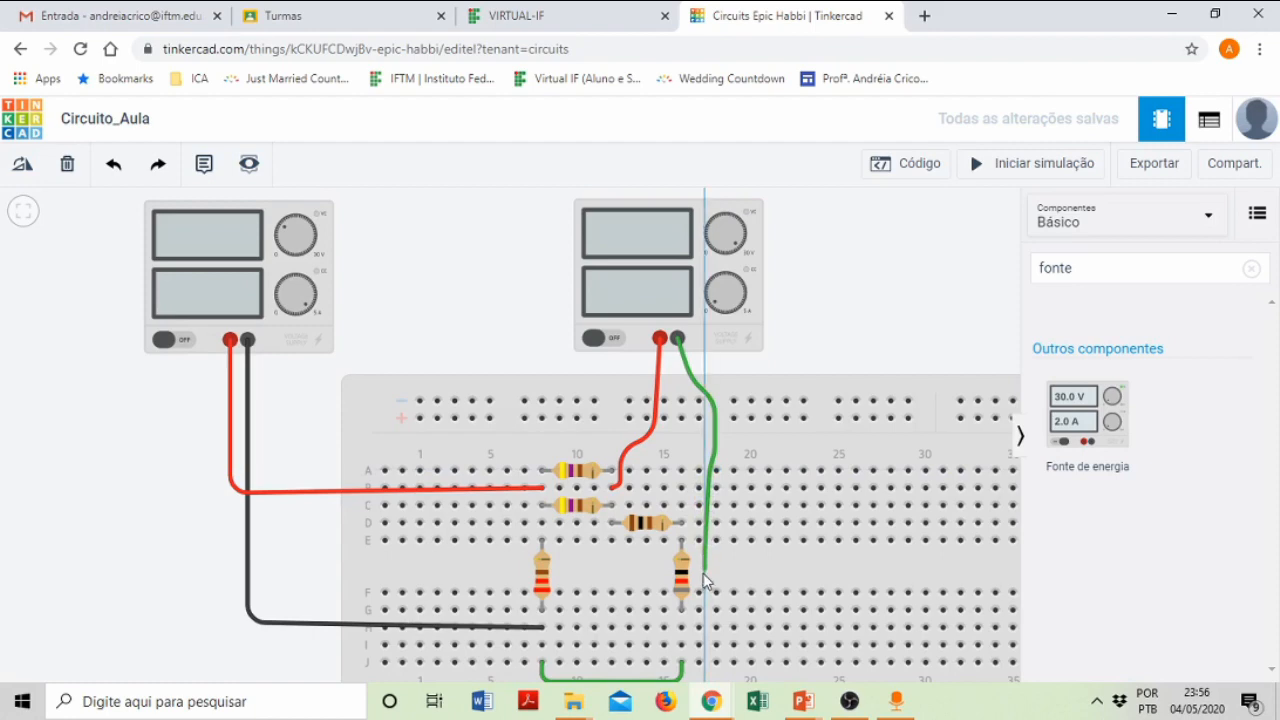
left_click(682, 633)
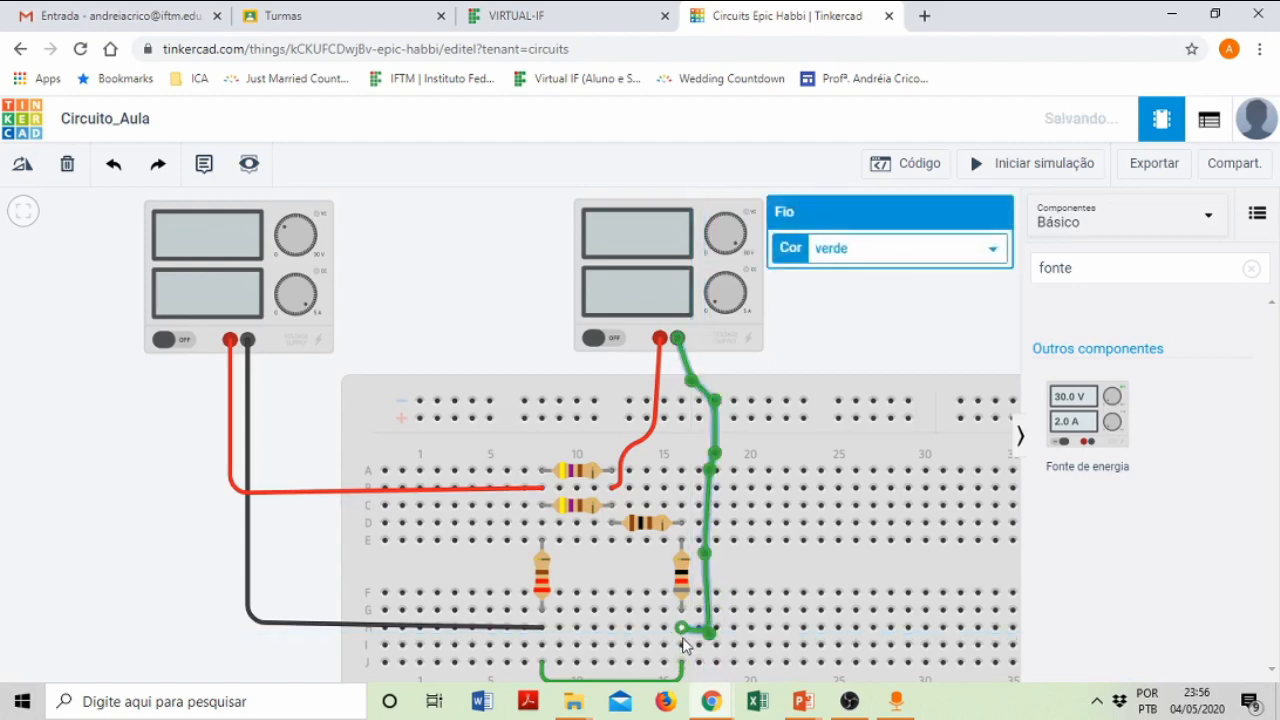
left_click(865, 255)
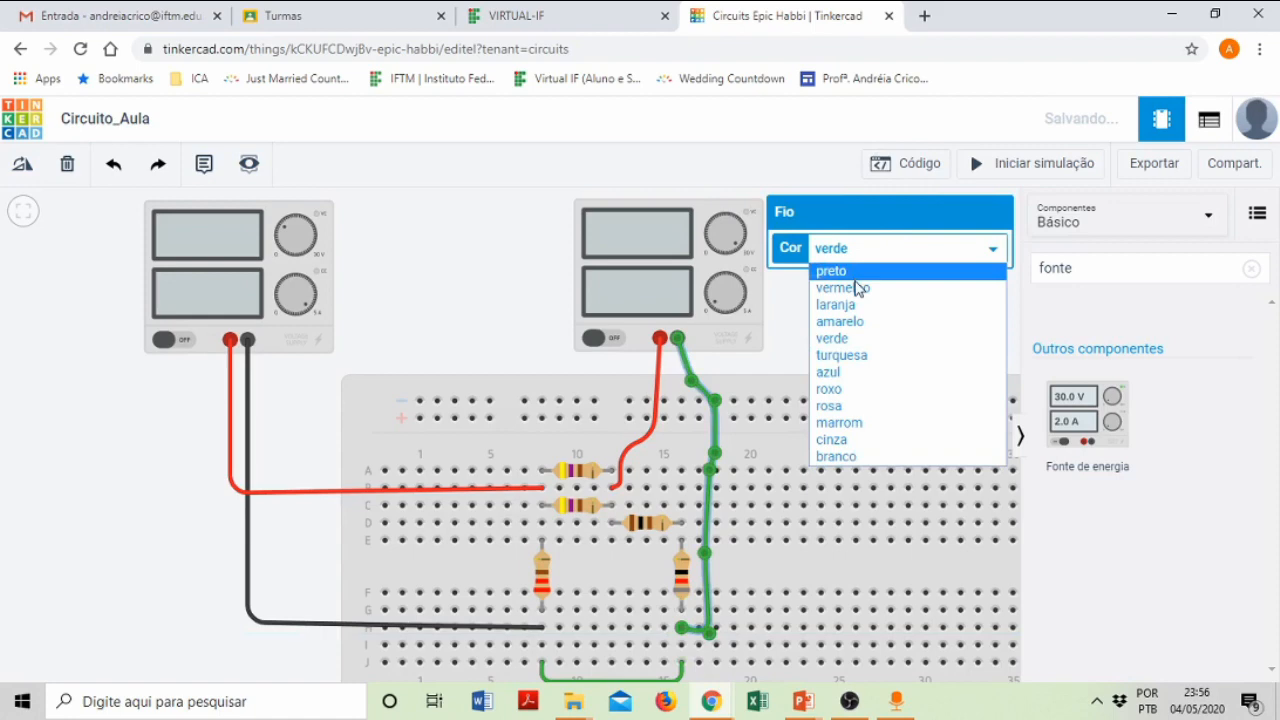
left_click(846, 272)
left_click(846, 325)
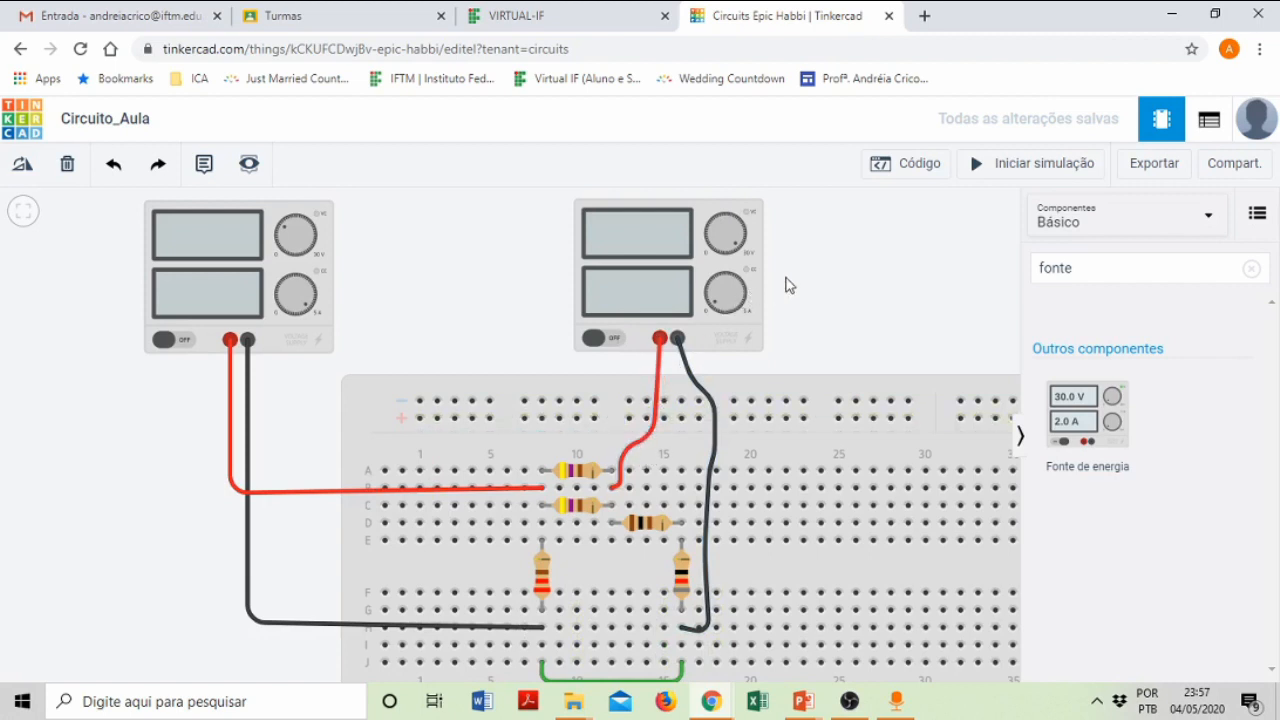
- Start the simulation and examine the voltage and current displays of the voltage source
left_click(1015, 164)
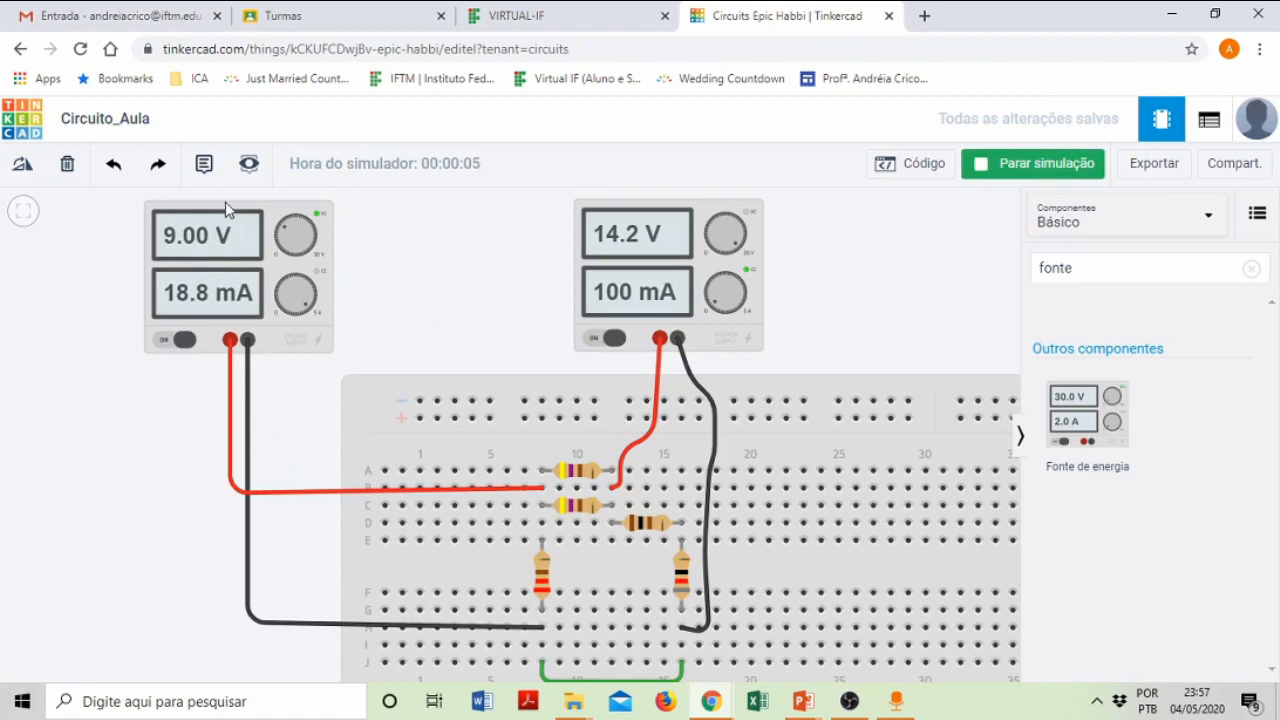
scroll(226, 210, "up", 2)
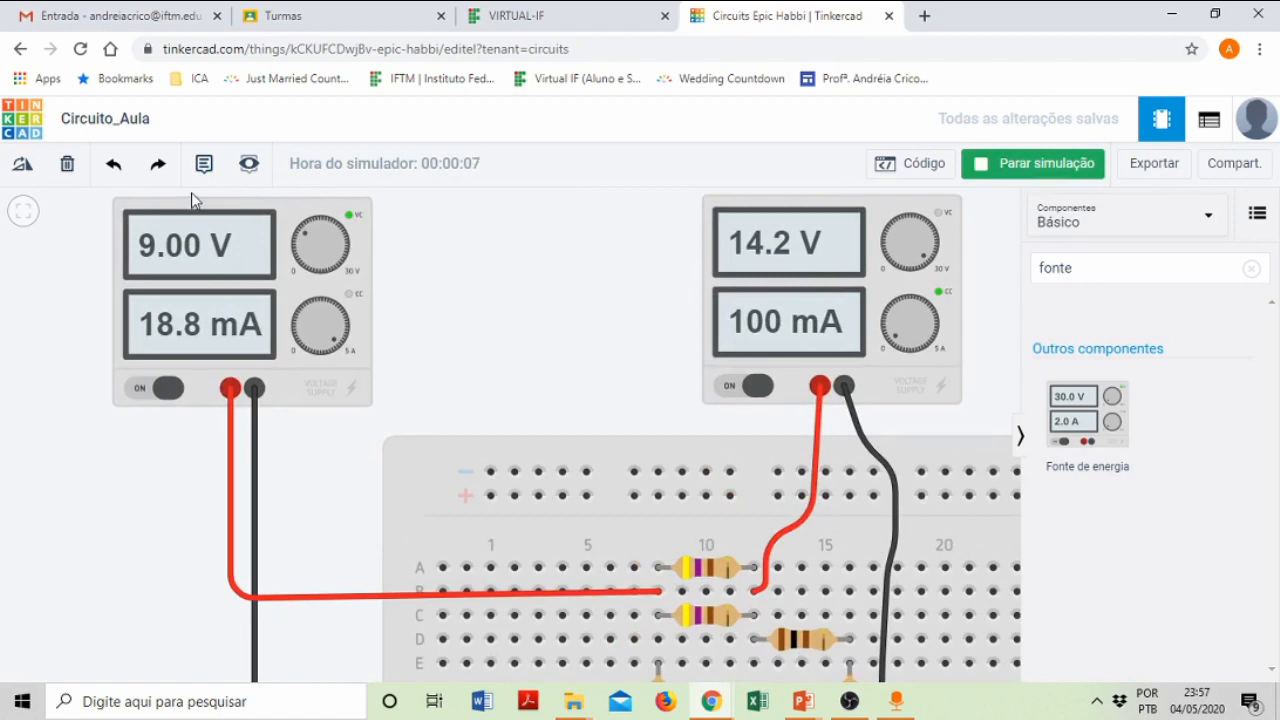
scroll(192, 197, "up", 1)
scroll(215, 235, "up", 1)
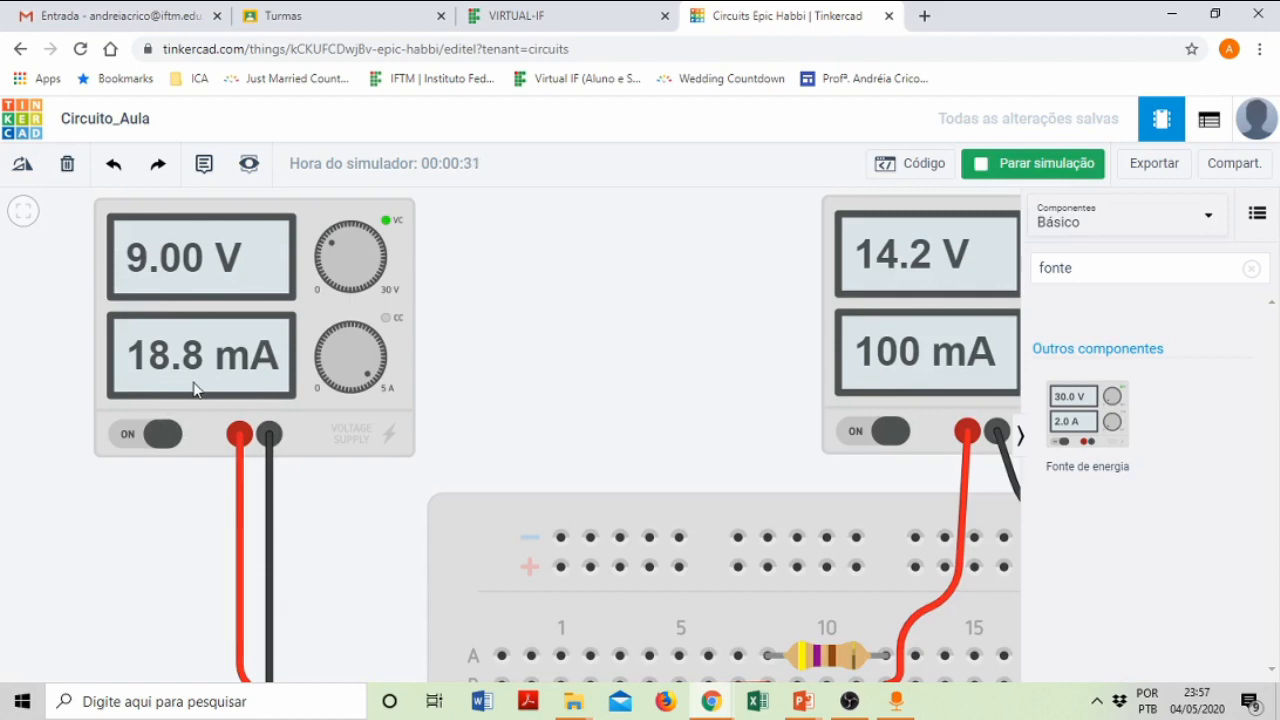
scroll(222, 386, "down", 3)
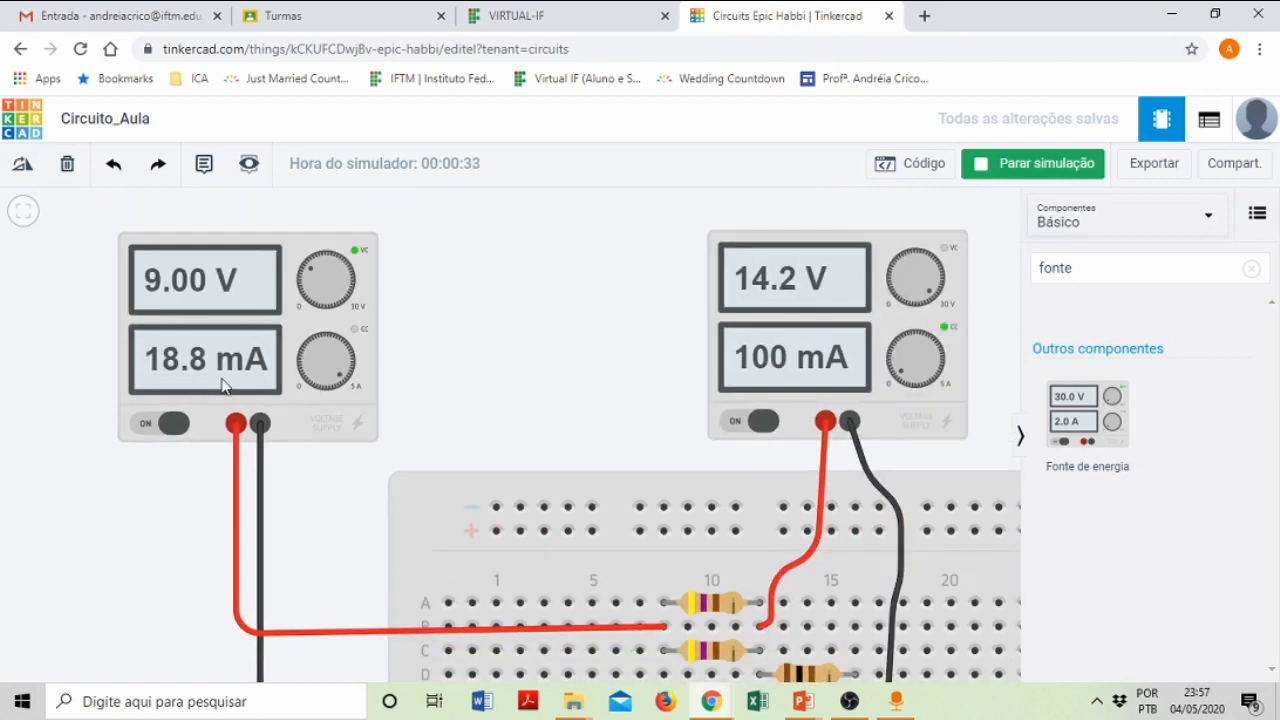
scroll(222, 386, "down", 3)
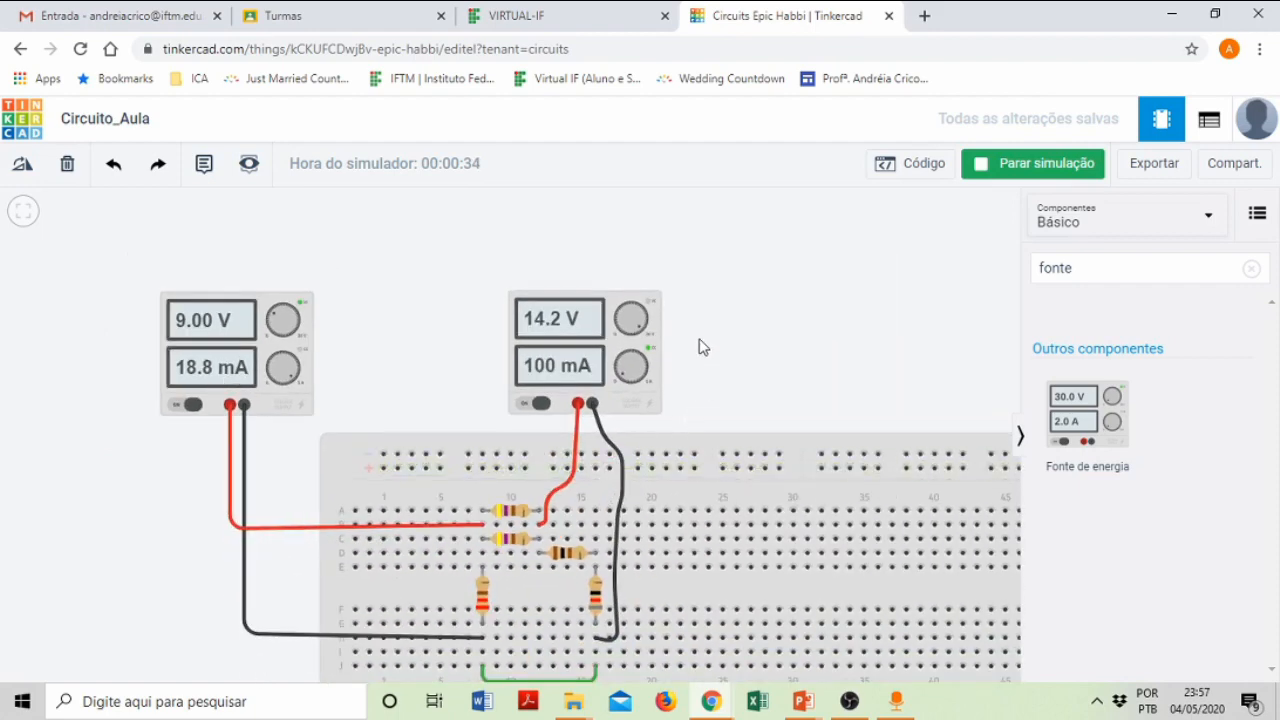
scroll(703, 347, "down", 1)
- Examine the current source's voltage and current displays, and review the whole simulated circuit
scroll(703, 347, "up", 5)
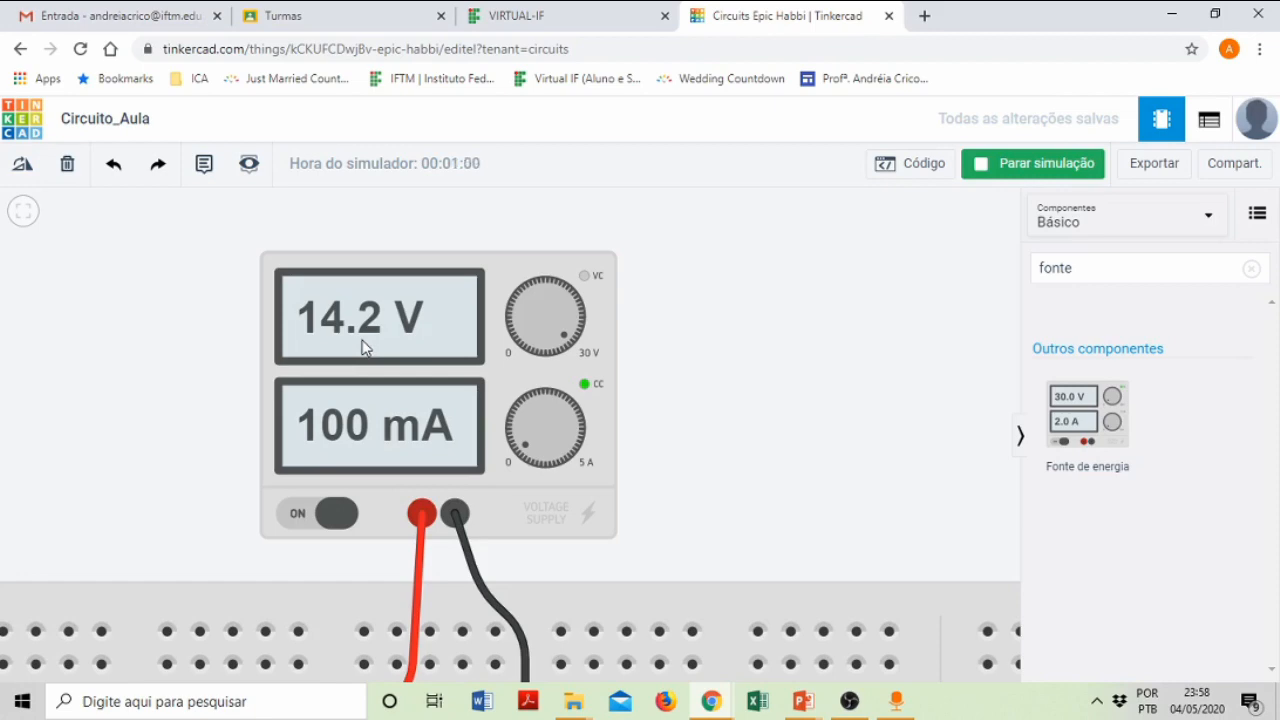
scroll(464, 370, "down", 1)
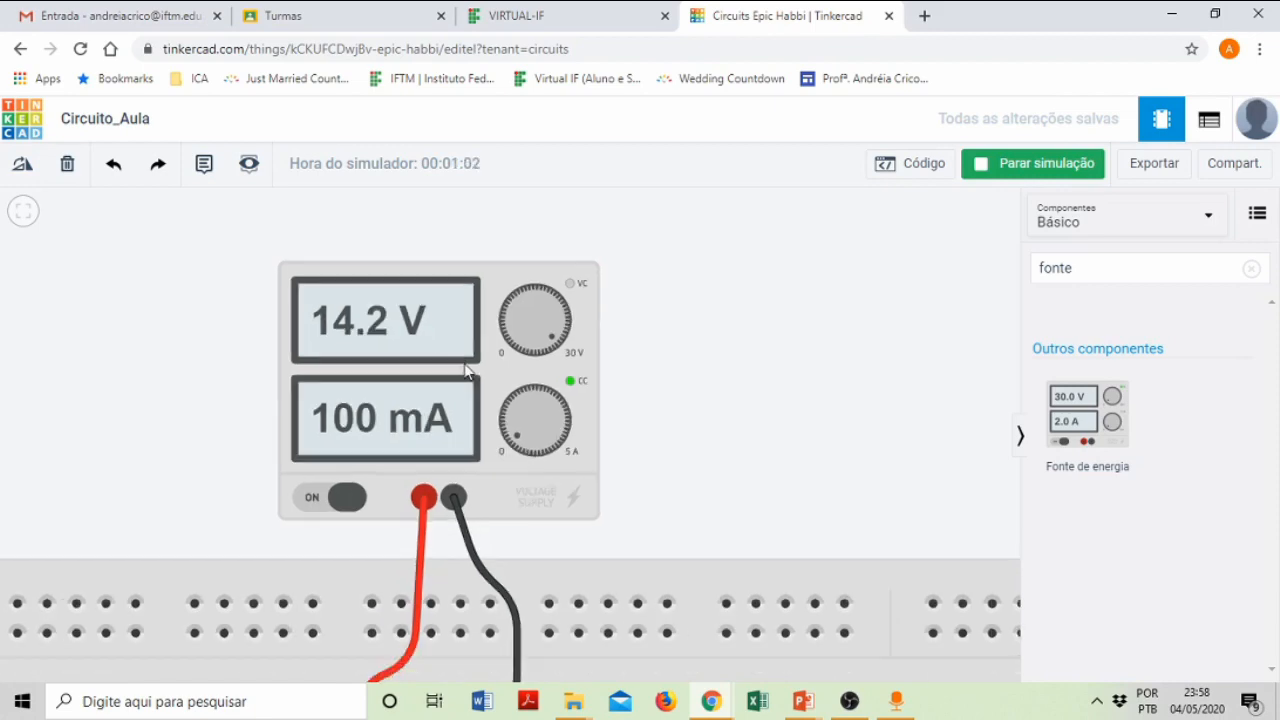
scroll(464, 370, "down", 3)
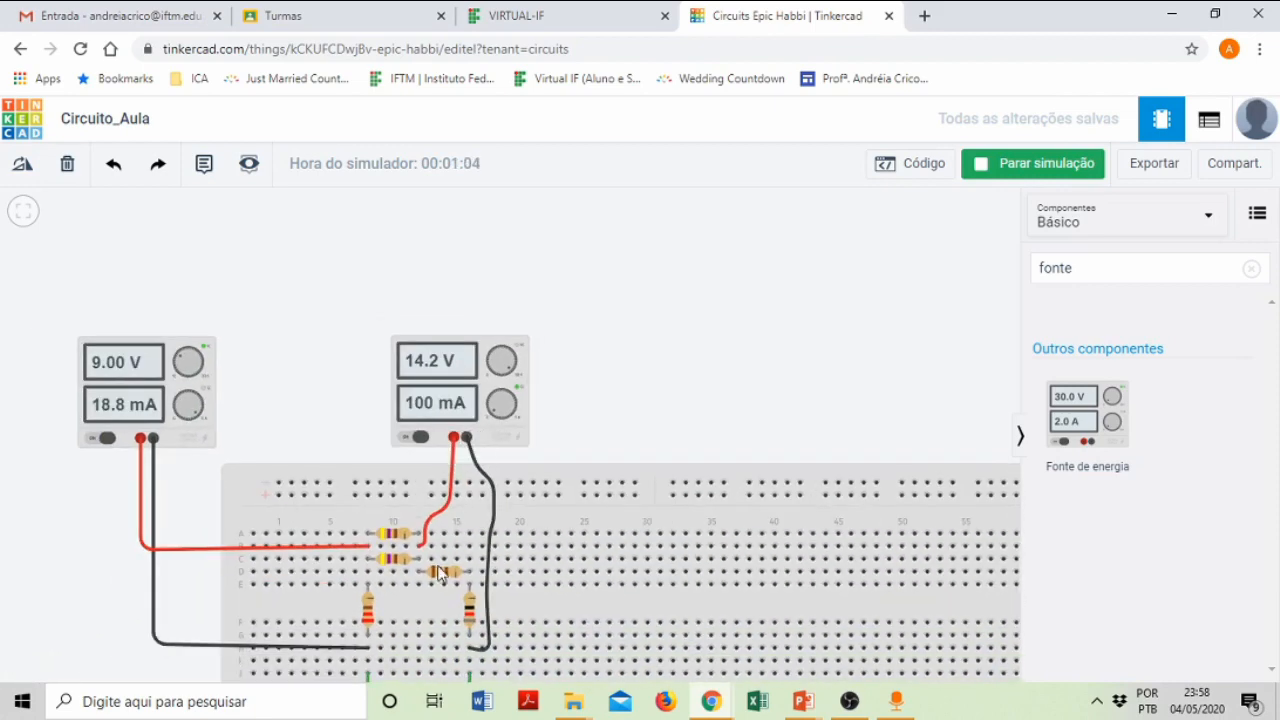
scroll(440, 572, "down", 1)
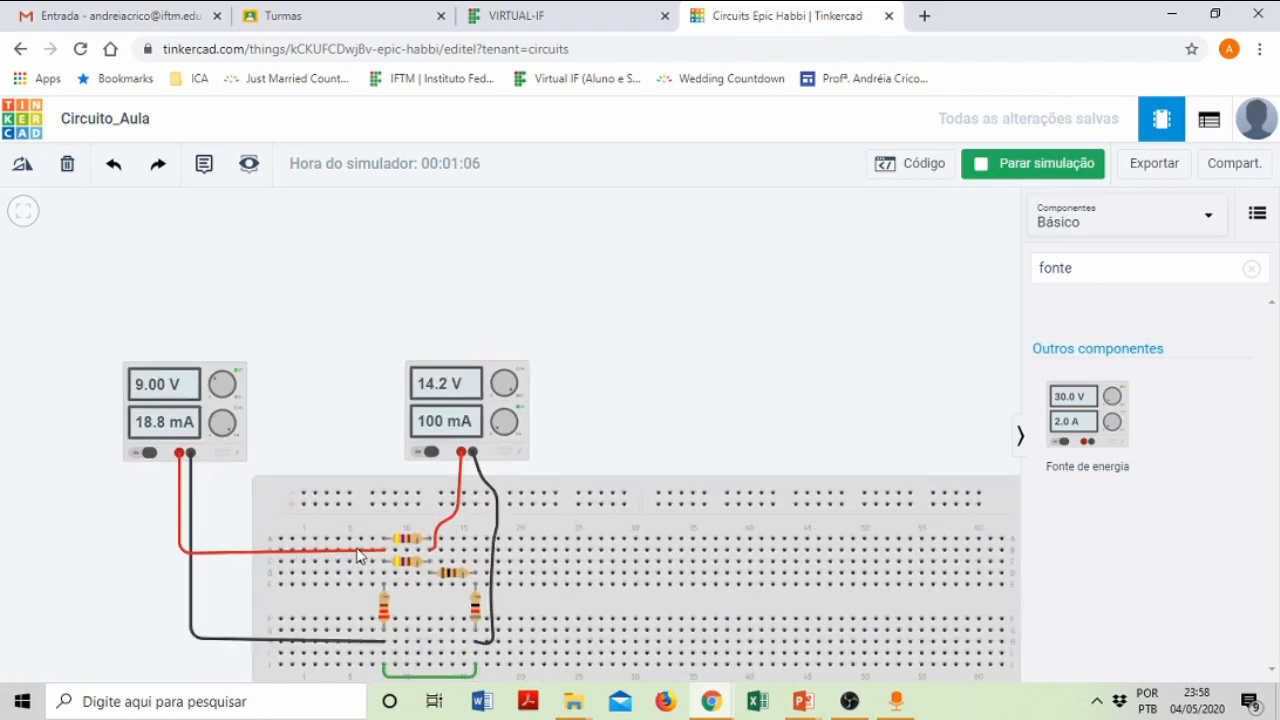
scroll(337, 603, "up", 1)
left_click_drag(228, 614, 279, 527)
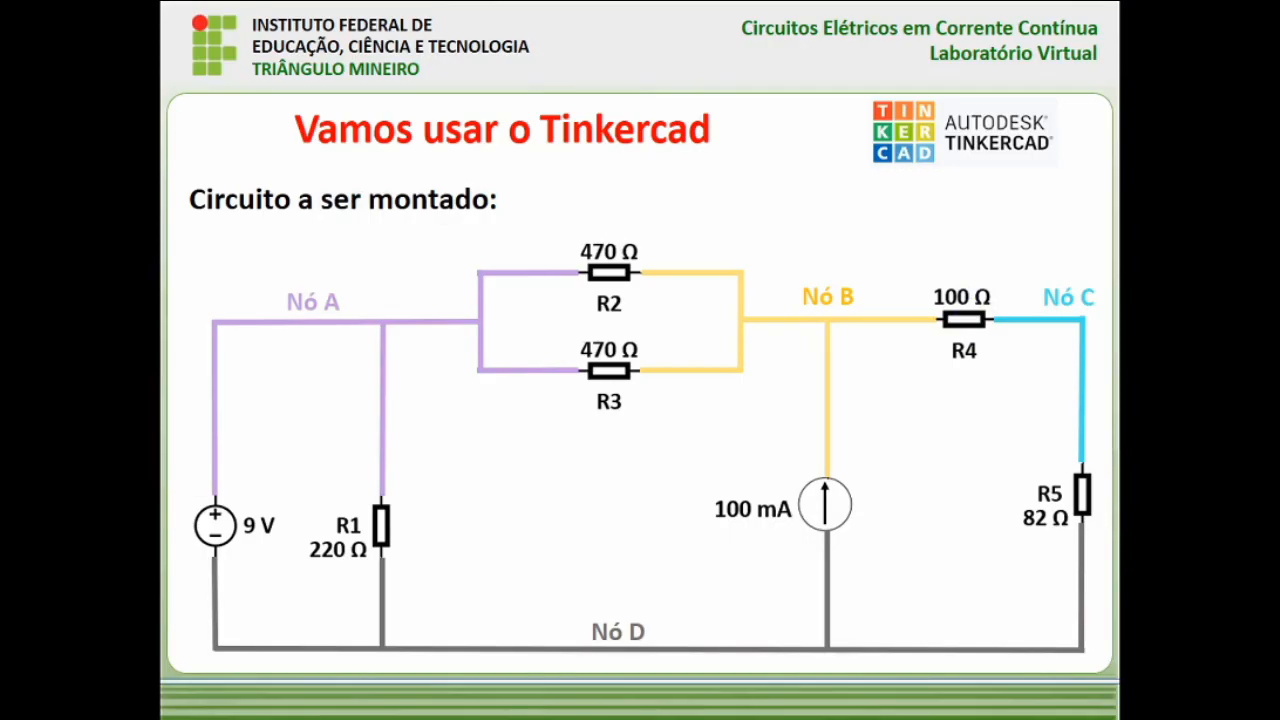
- Advance the presentation to the slide on voltage, current and resistance measurements and reveal its voltmeter symbol
key("Right")
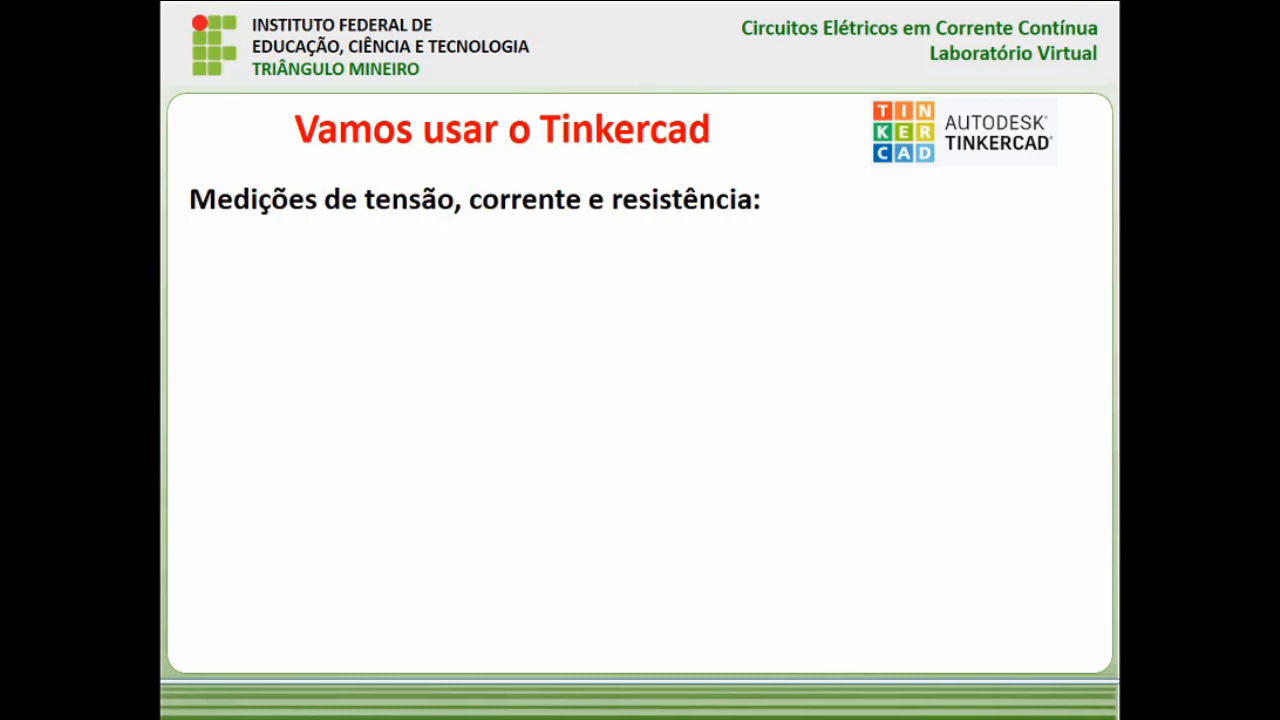
key("Right")
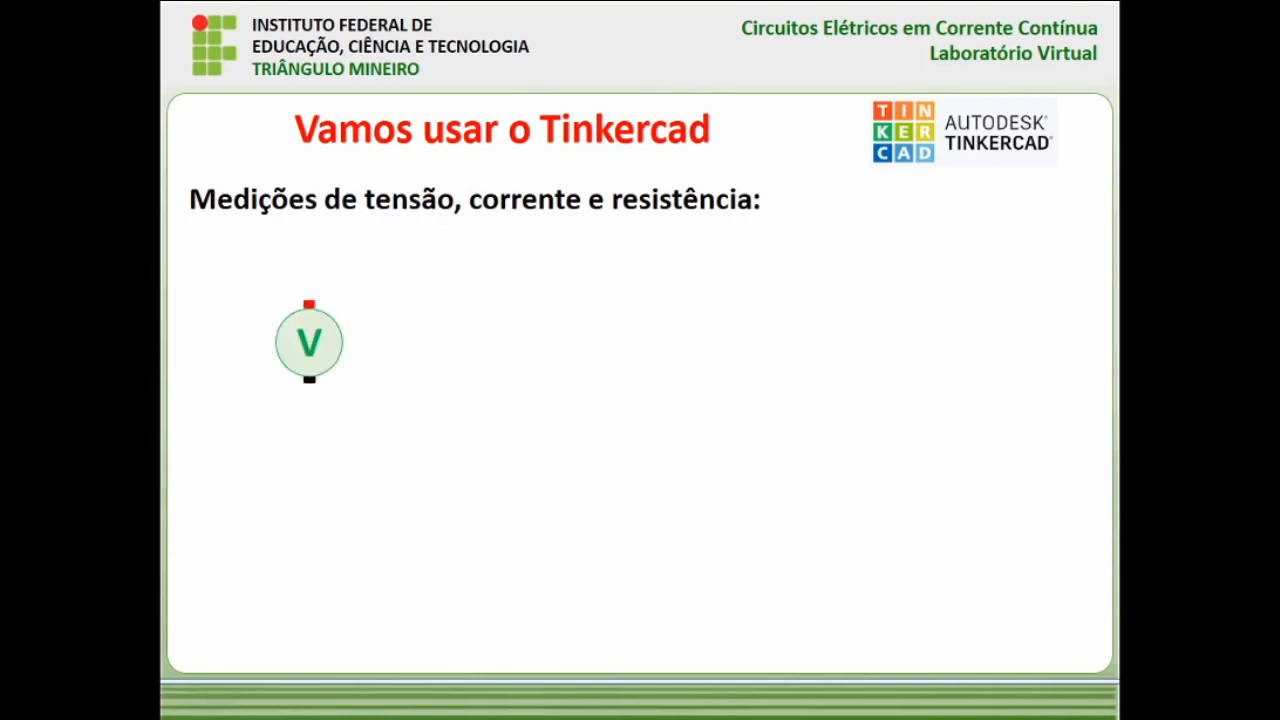
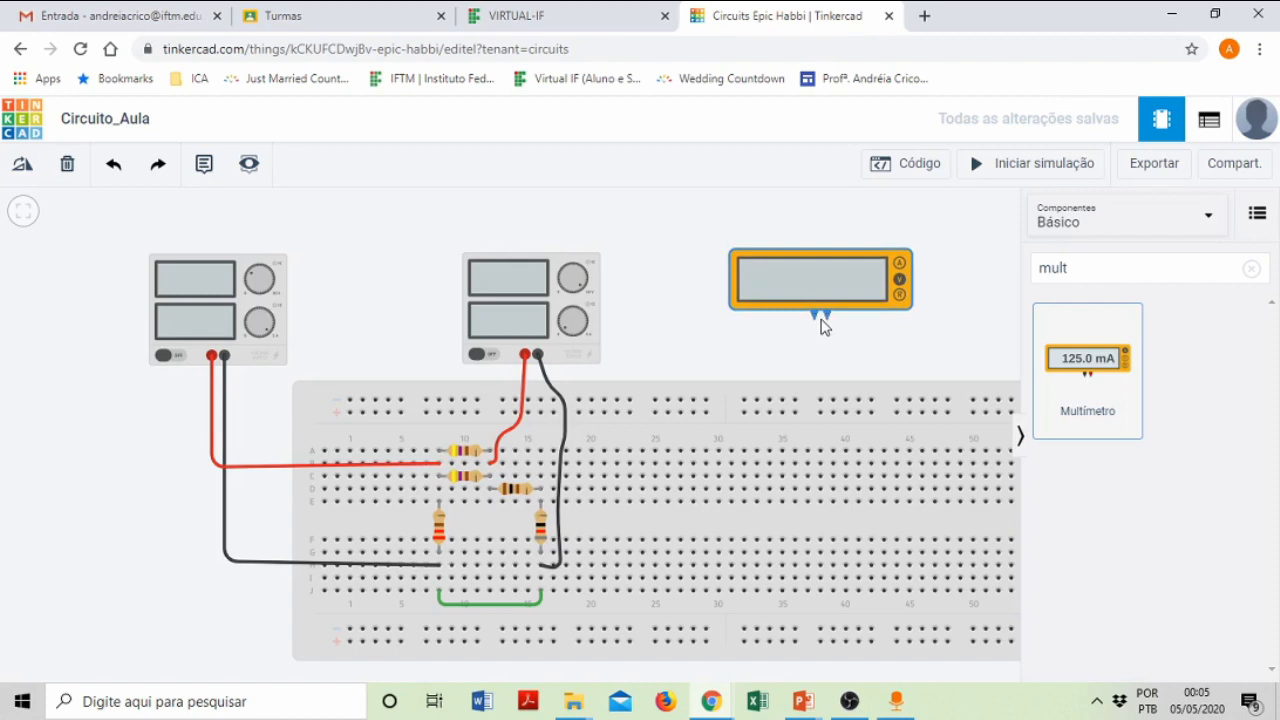
- Move the multimeter above the gap between the two power supplies and set its mode to Resistência
left_click_drag(821, 320, 818, 323)
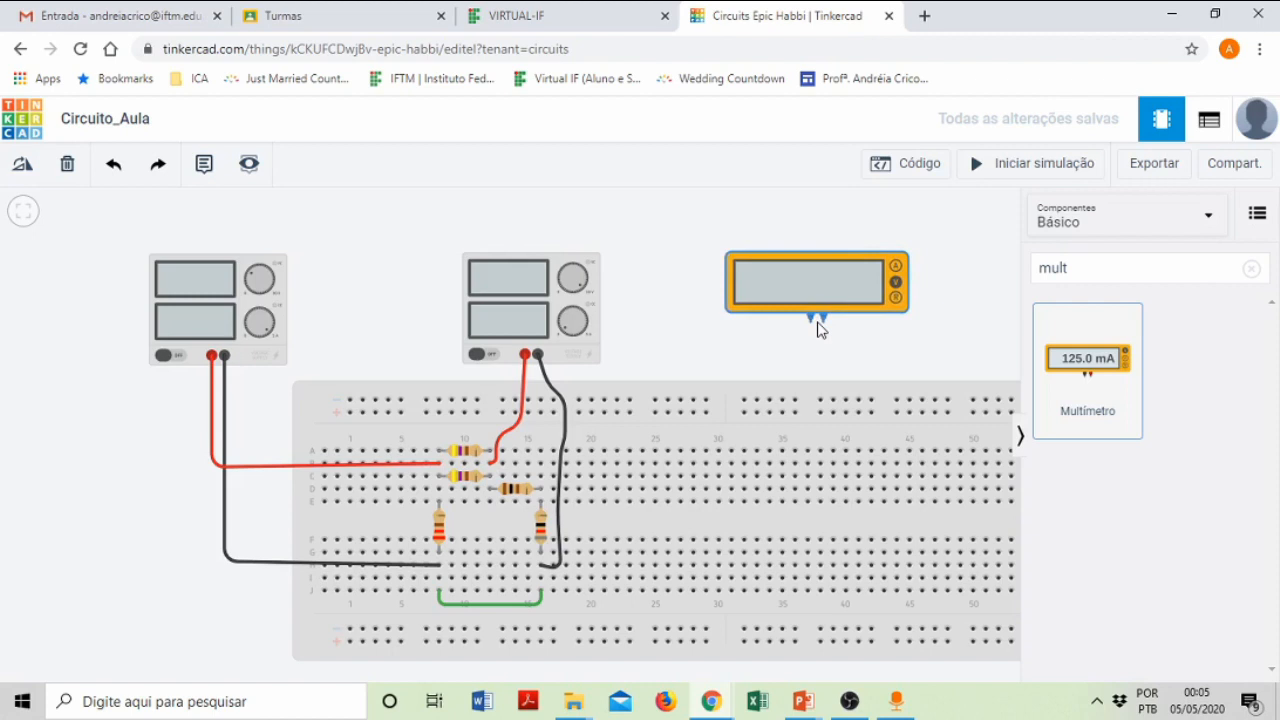
left_click_drag(818, 328, 414, 240)
scroll(406, 289, "down", 2)
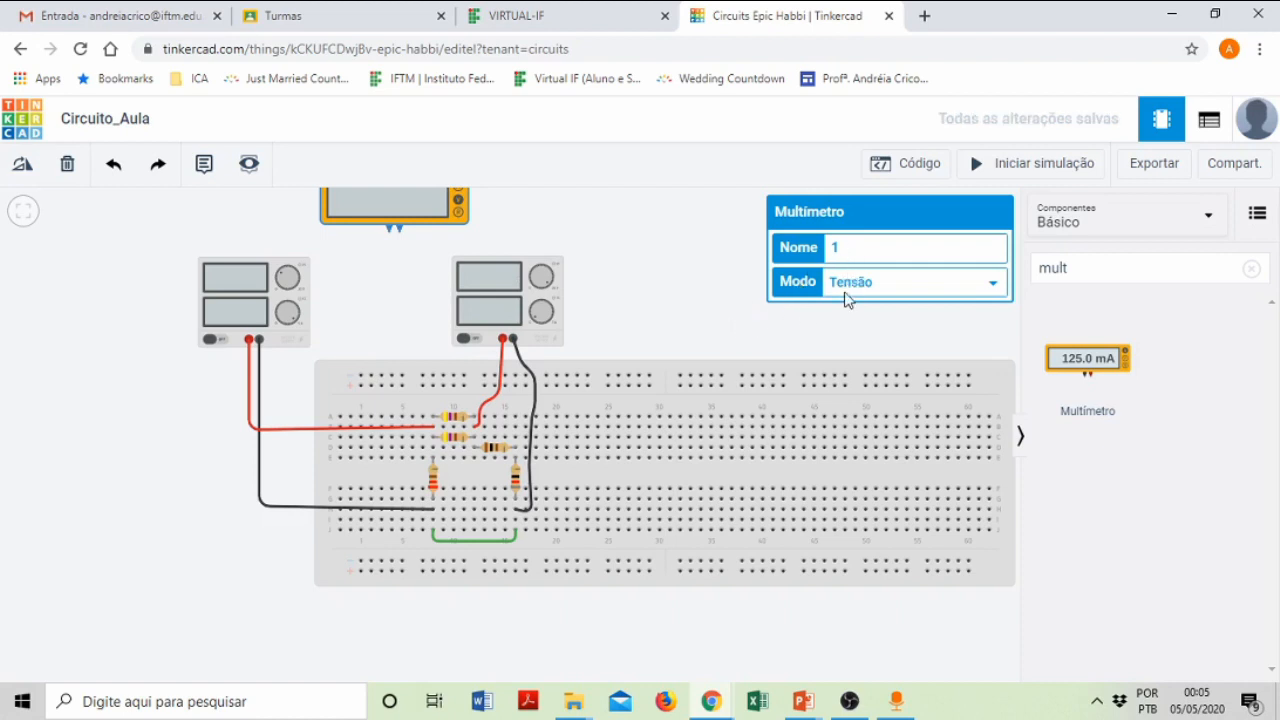
left_click(851, 290)
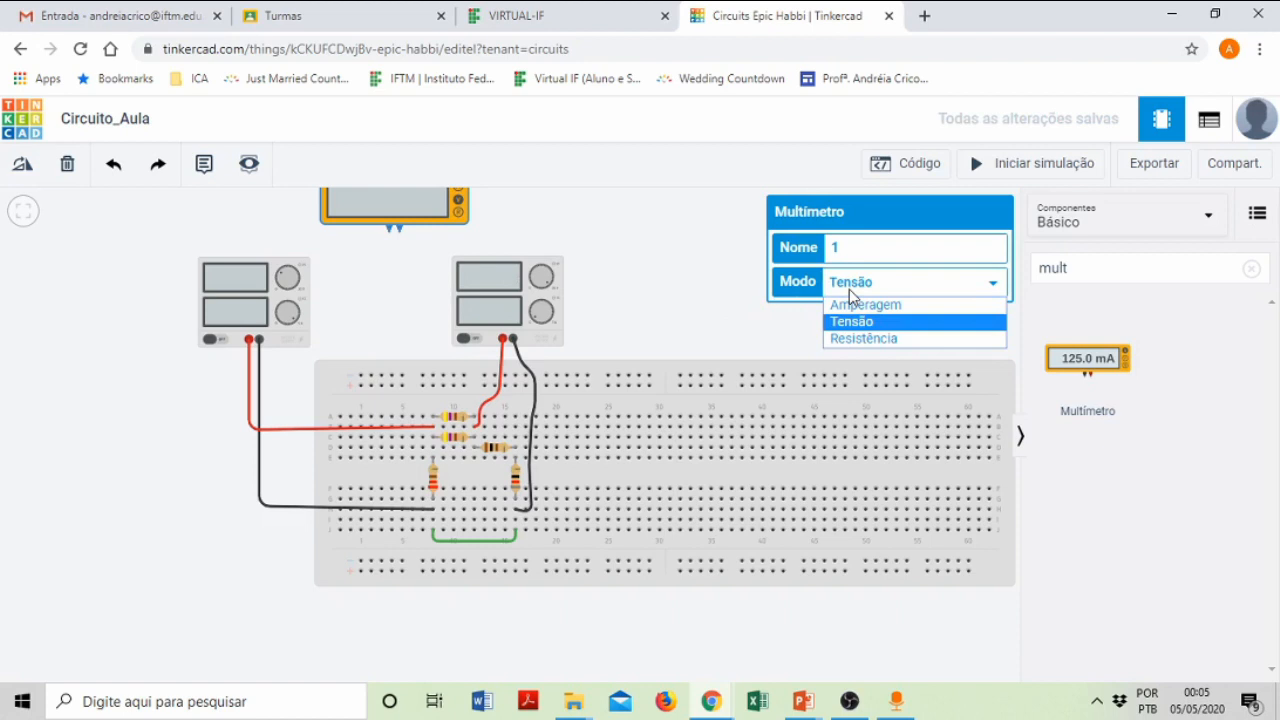
left_click(857, 339)
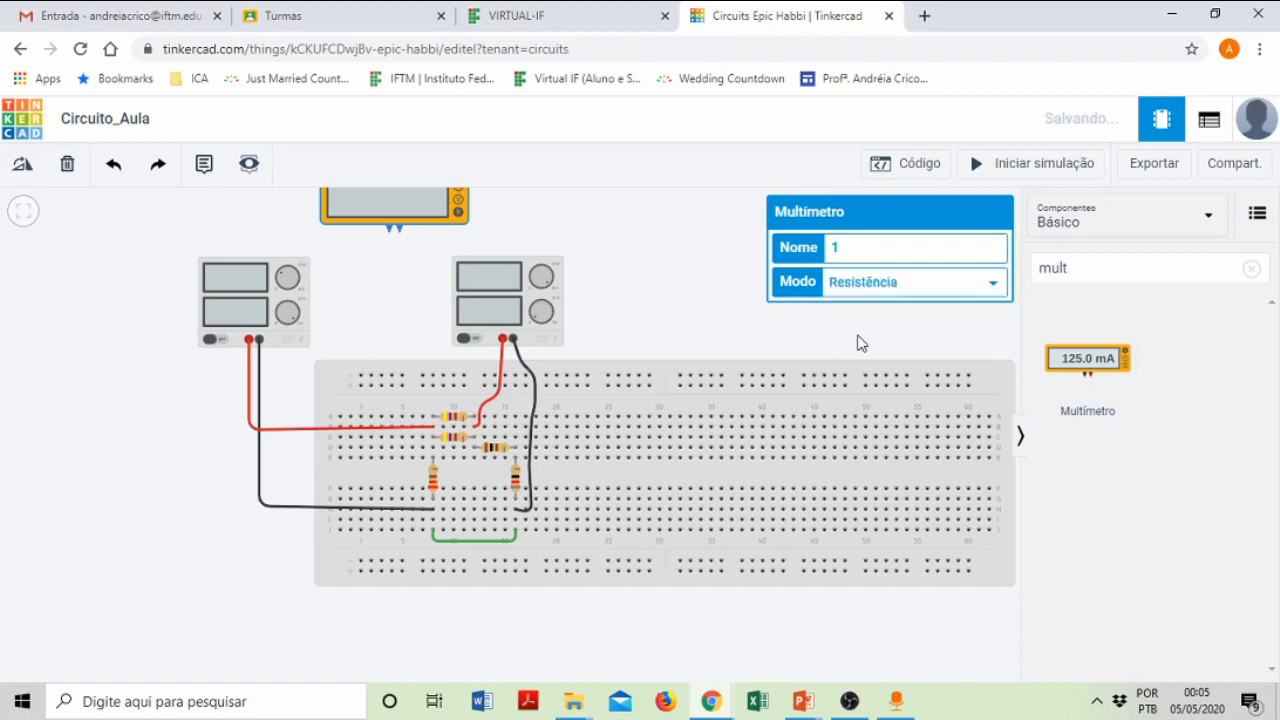
left_click(727, 330)
left_click_drag(634, 274, 644, 381)
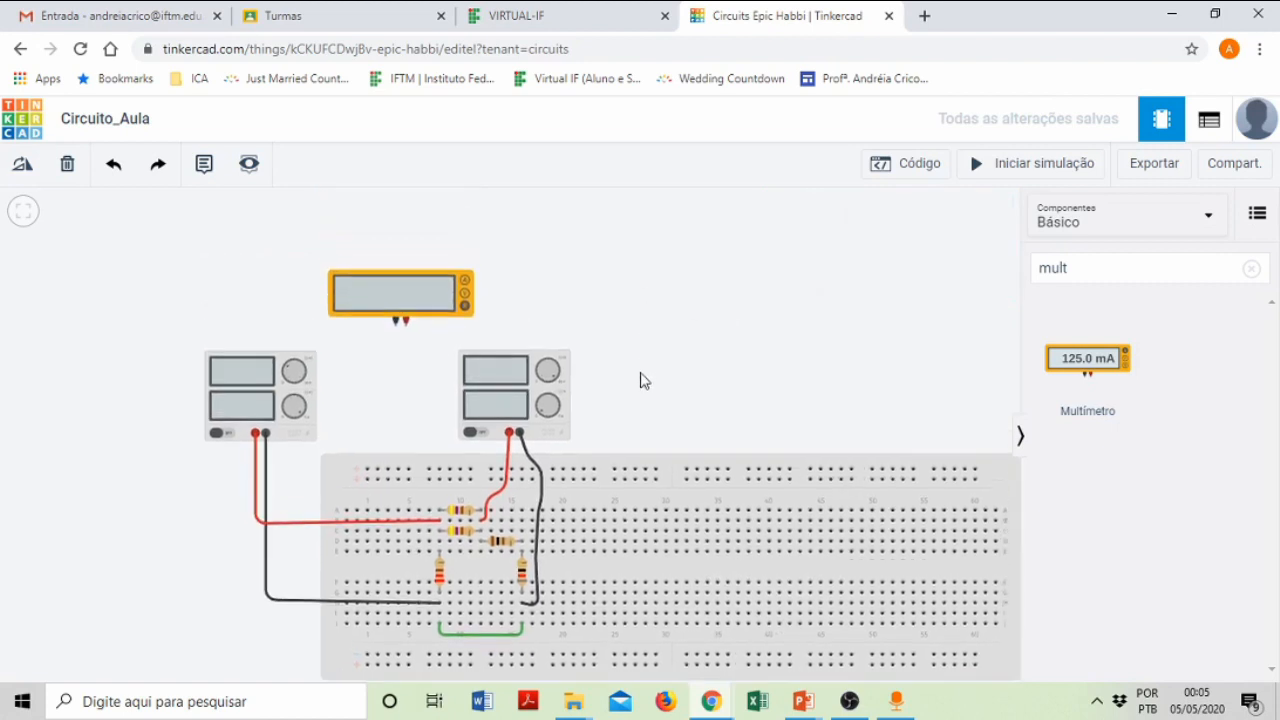
scroll(643, 381, "up", 2)
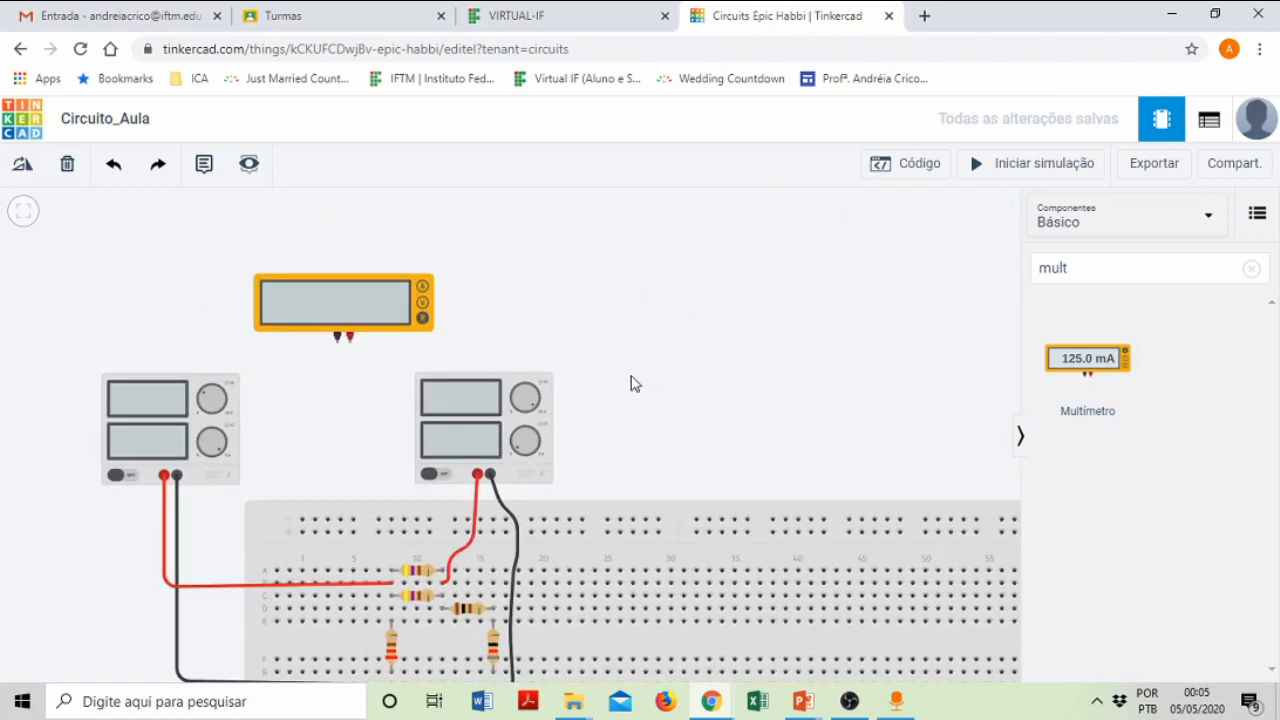
- Move the voltage source farther from the current source and realign the bends of its black and red wires beneath it
left_click(185, 418)
left_click_drag(164, 420, 70, 418)
left_click_drag(140, 620, 65, 622)
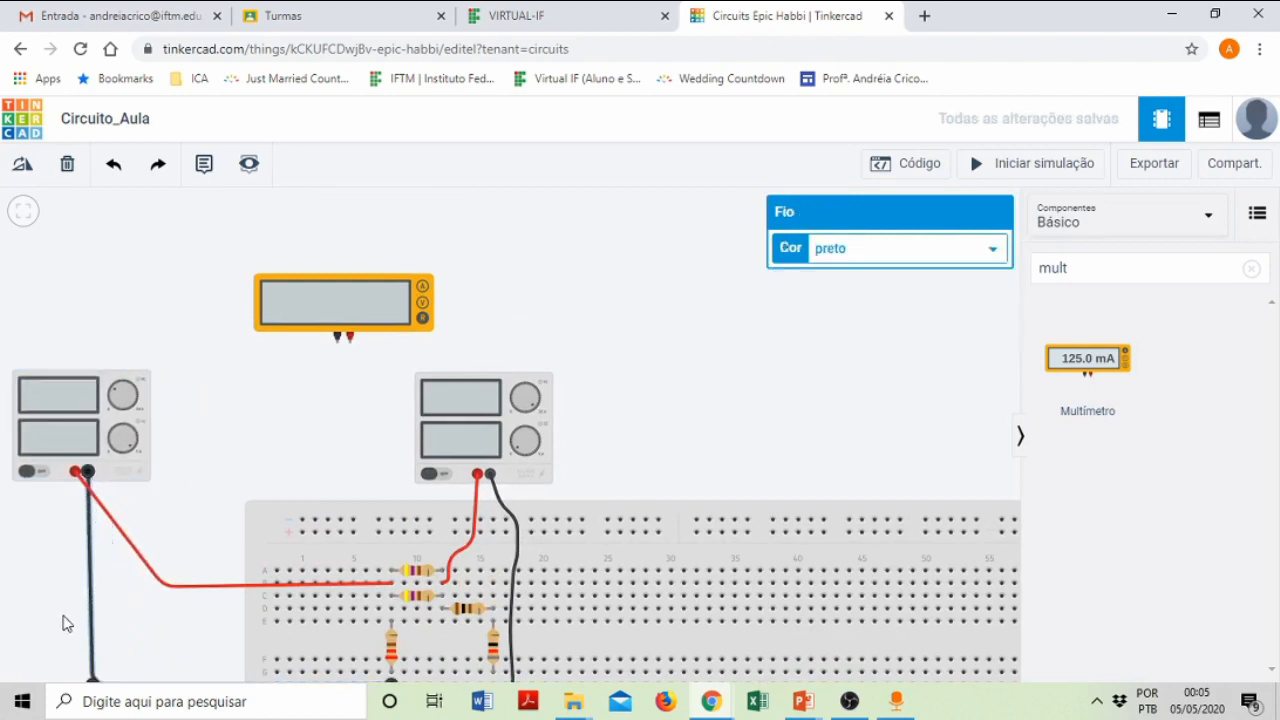
left_click(166, 588)
left_click_drag(166, 588, 75, 610)
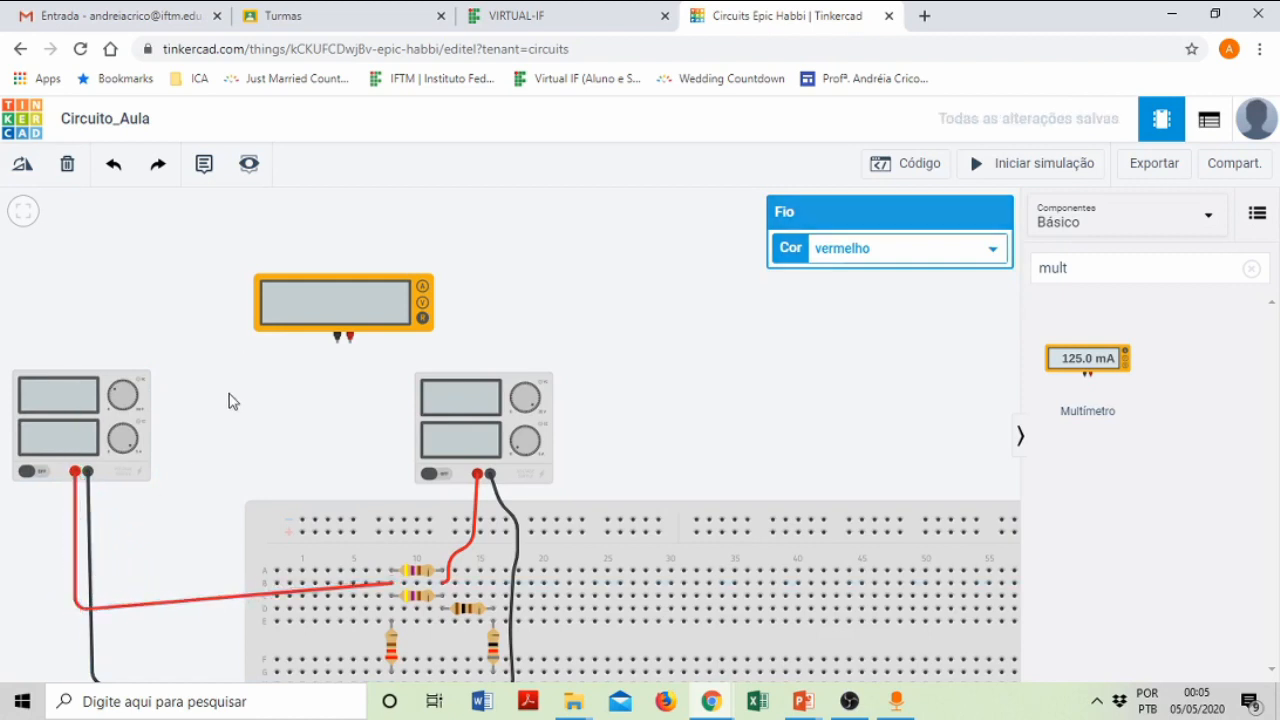
- Place the multimeter in the gap between the voltage source and the current source
left_click(299, 306)
left_click_drag(325, 295, 275, 432)
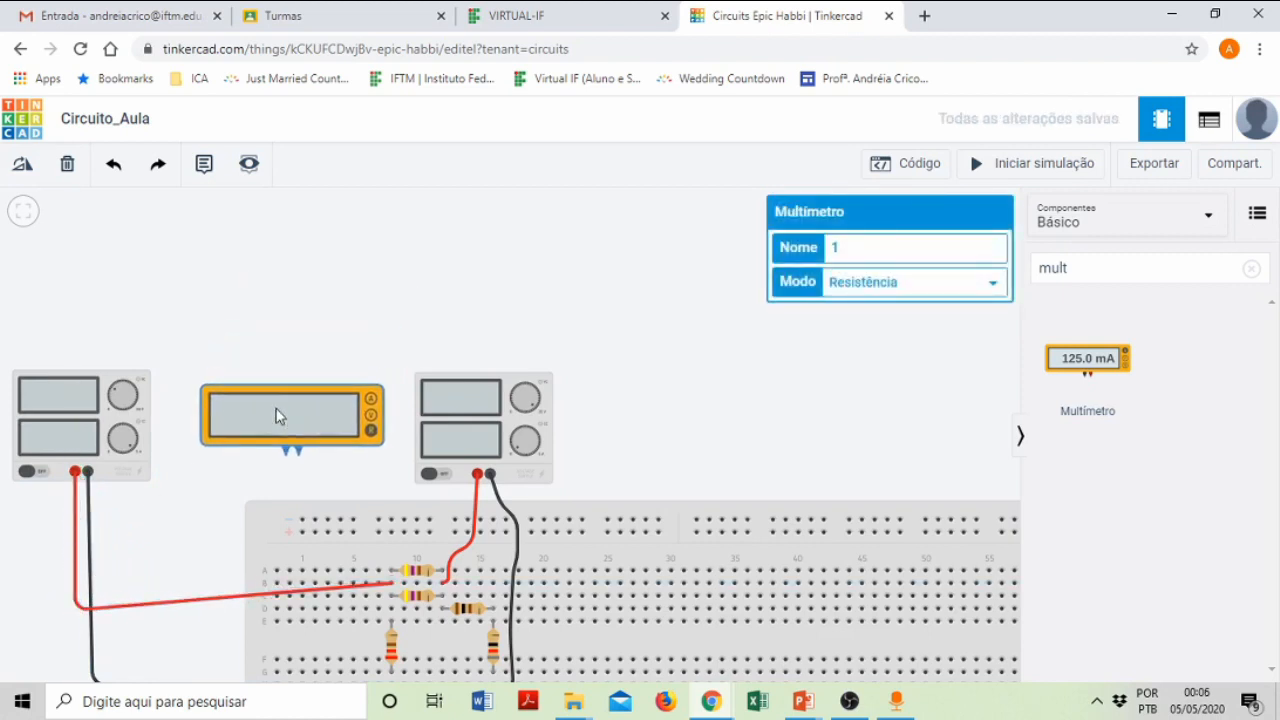
left_click(658, 434)
- Wire the multimeter's positive terminal to R2's end at hole A12 with one bend above the breadboard
left_click_drag(617, 419, 660, 286)
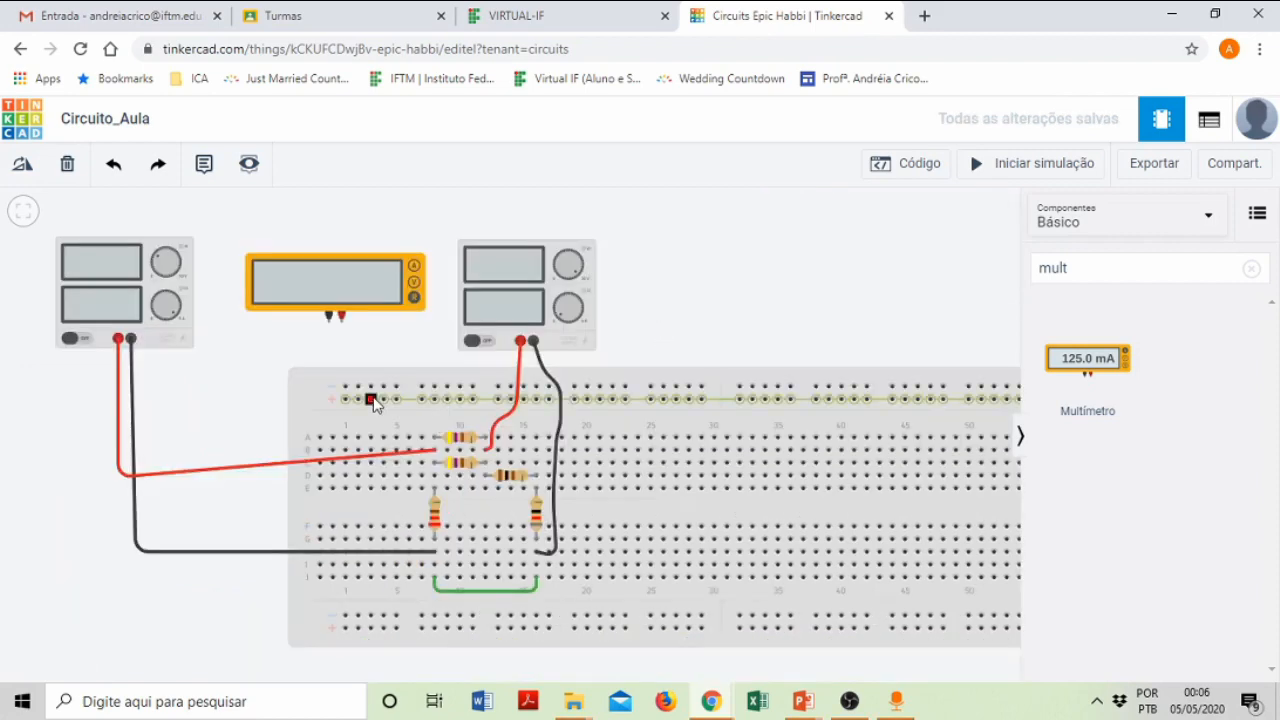
scroll(371, 400, "up", 1)
scroll(397, 290, "up", 1)
left_click_drag(394, 304, 387, 337)
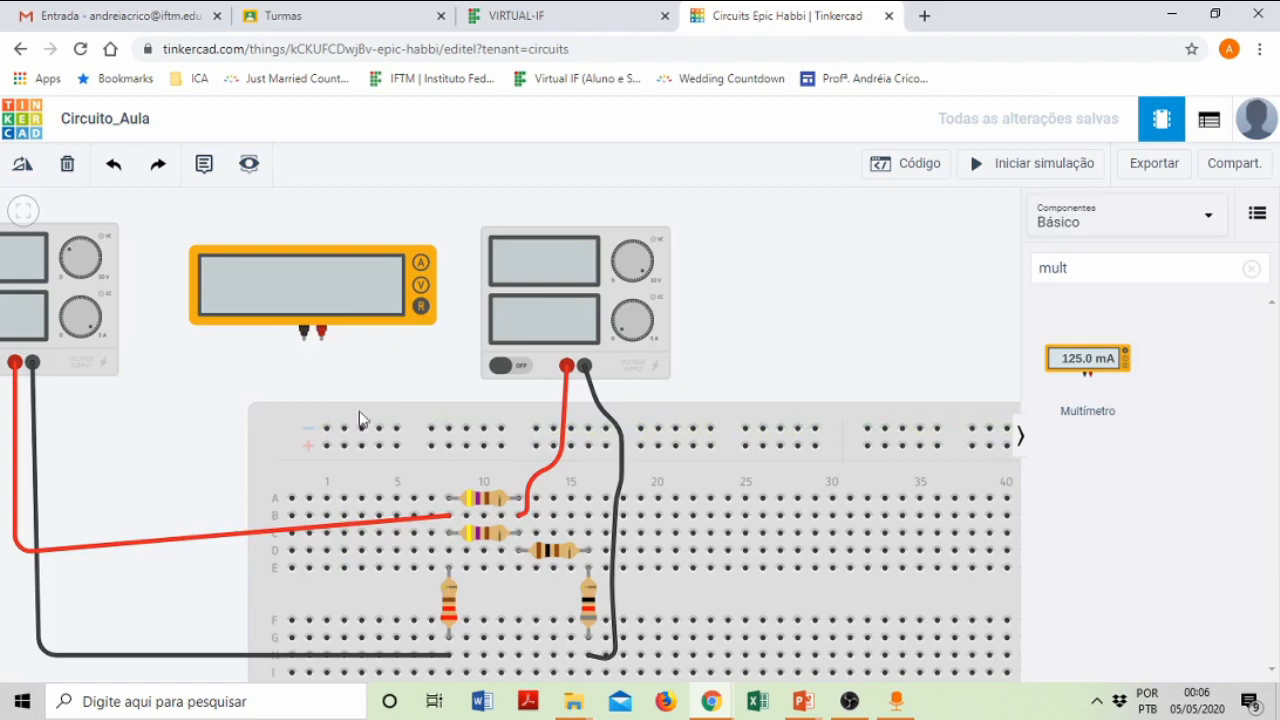
left_click(324, 344)
left_click(466, 428)
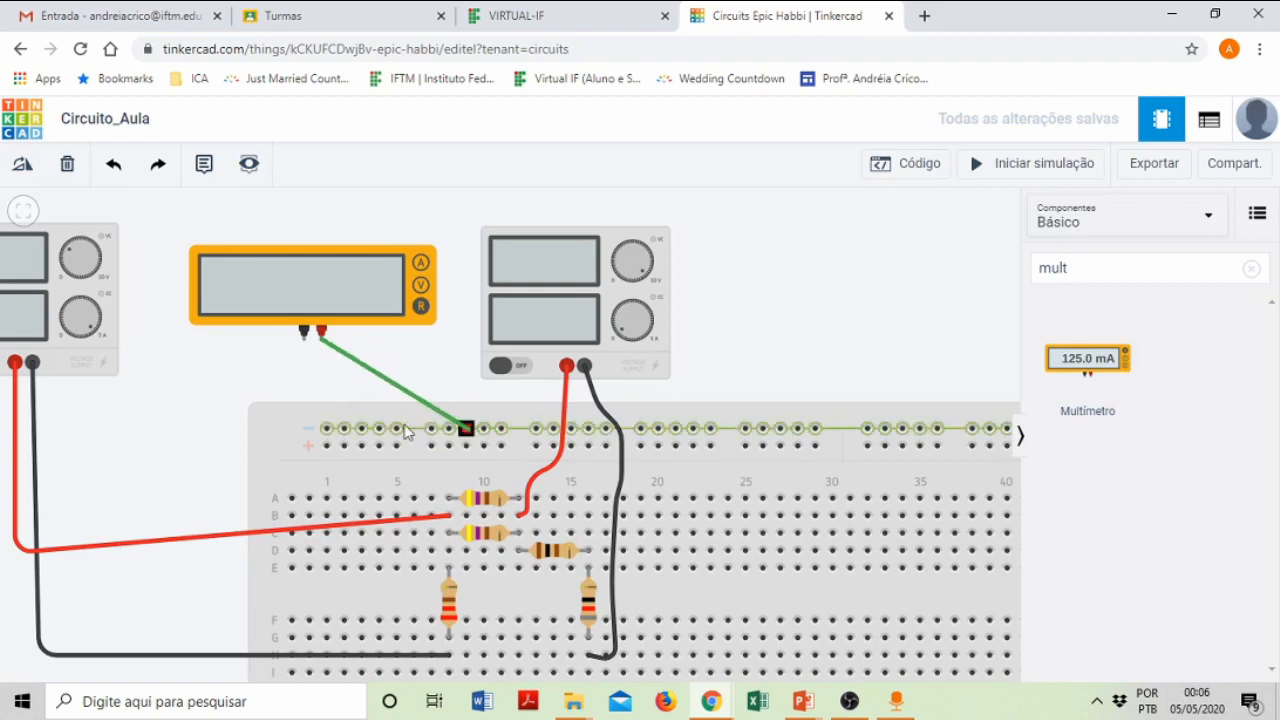
left_click(520, 423)
left_click(518, 494)
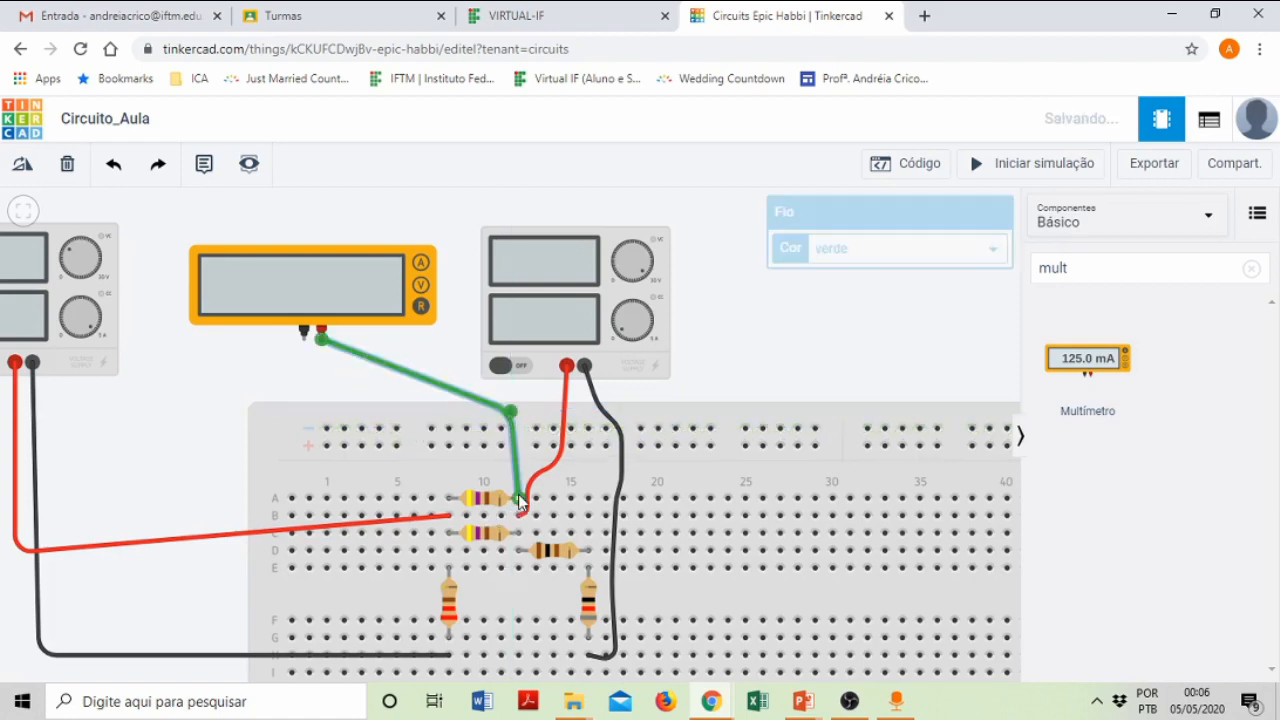
- Wire the multimeter's negative terminal to R2's other end at hole A8 with one bend
left_click(304, 332)
left_click(303, 479)
left_click(413, 497)
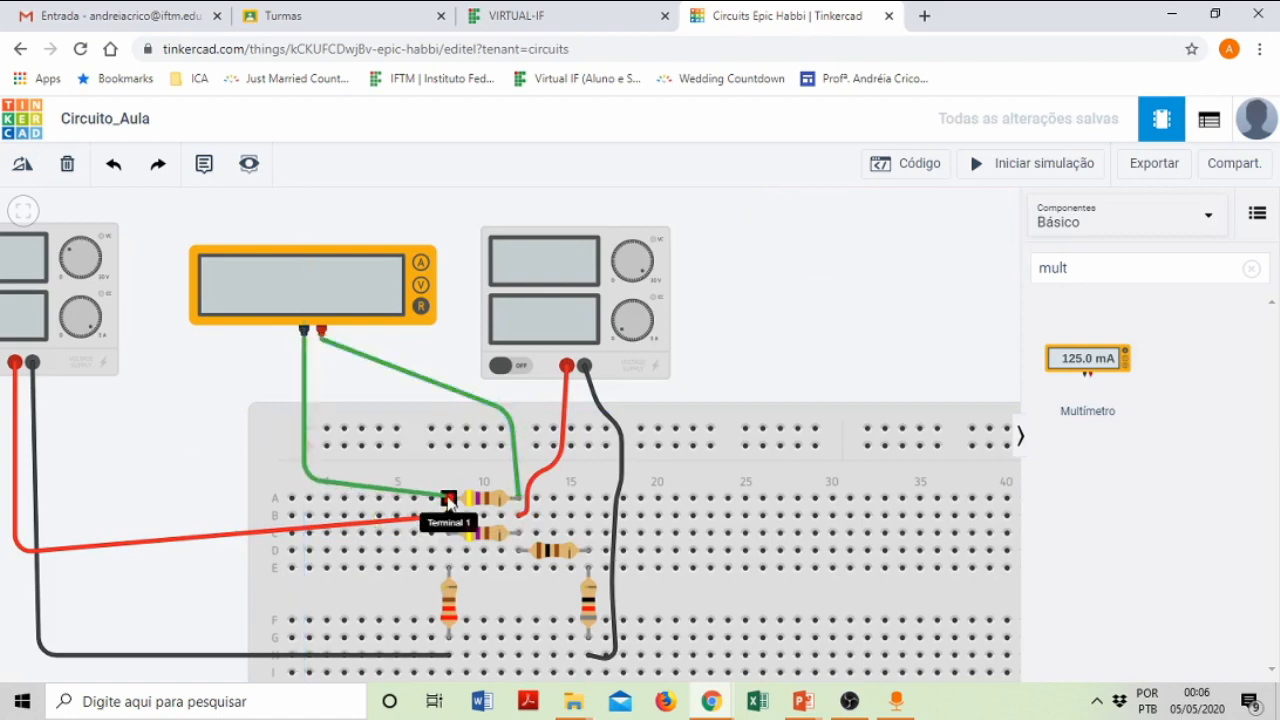
left_click(448, 496)
left_click(455, 240)
- Run the simulation to check the multimeter's resistance reading across R2 with both sources connected, and stop it
left_click_drag(168, 460, 234, 474)
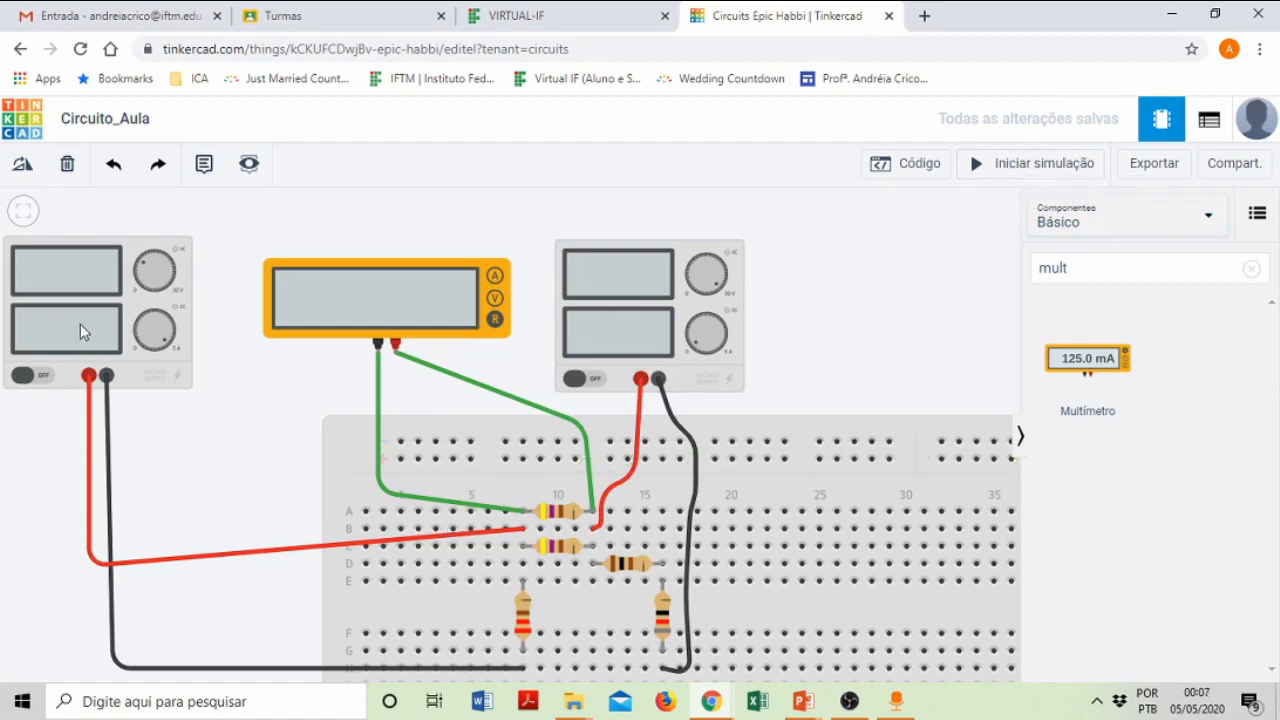
left_click(1003, 174)
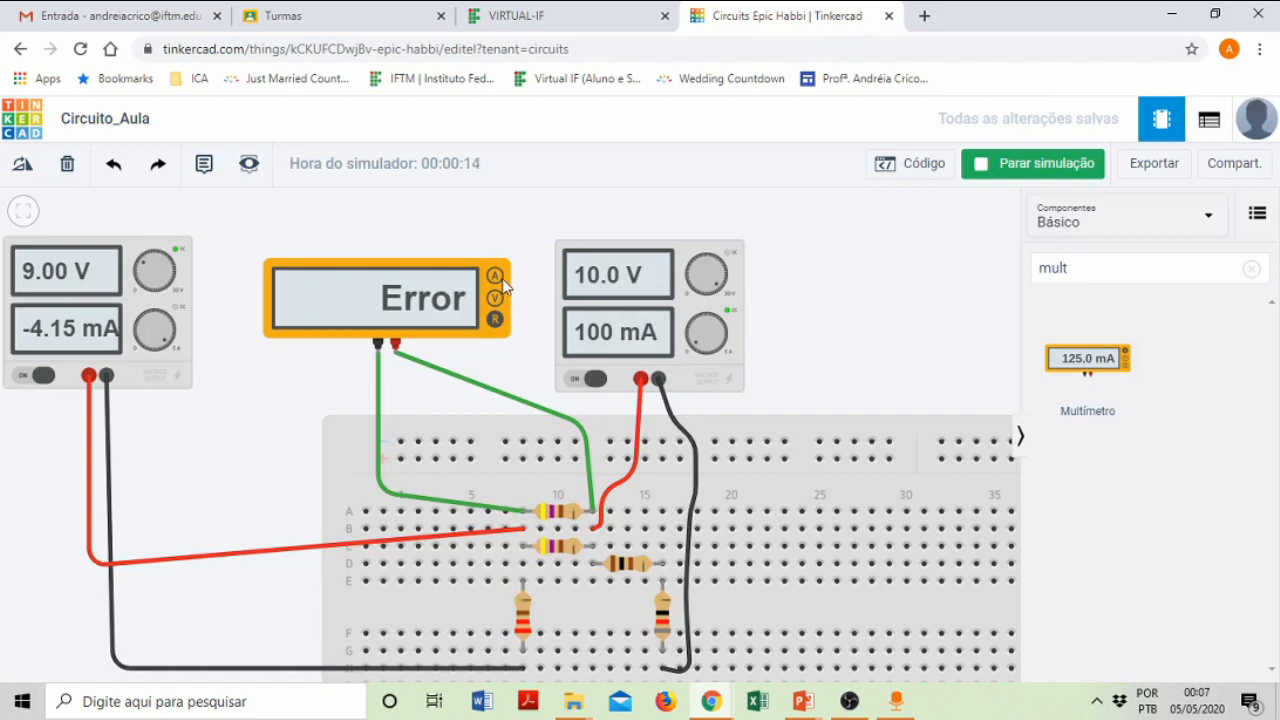
left_click(1000, 166)
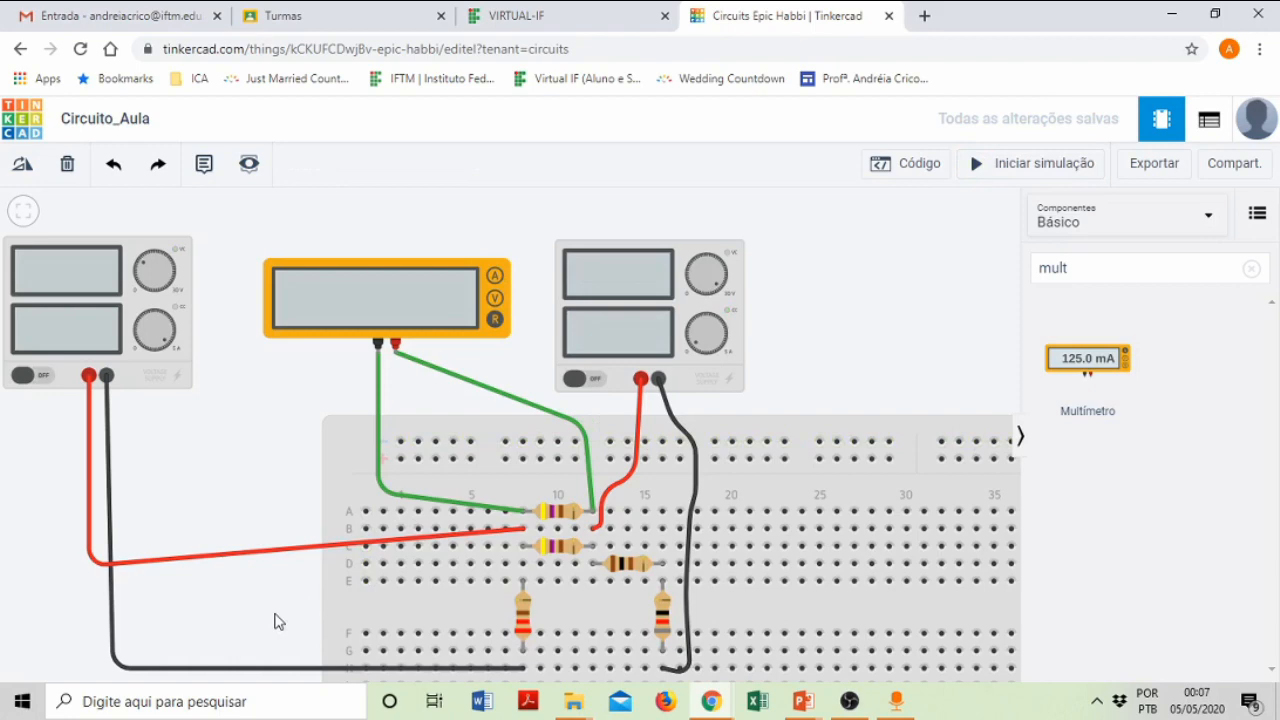
- Disconnect the voltage source's positive wire from the circuit by moving its breadboard end to the first hole of row D
left_click(520, 527)
left_click(296, 421)
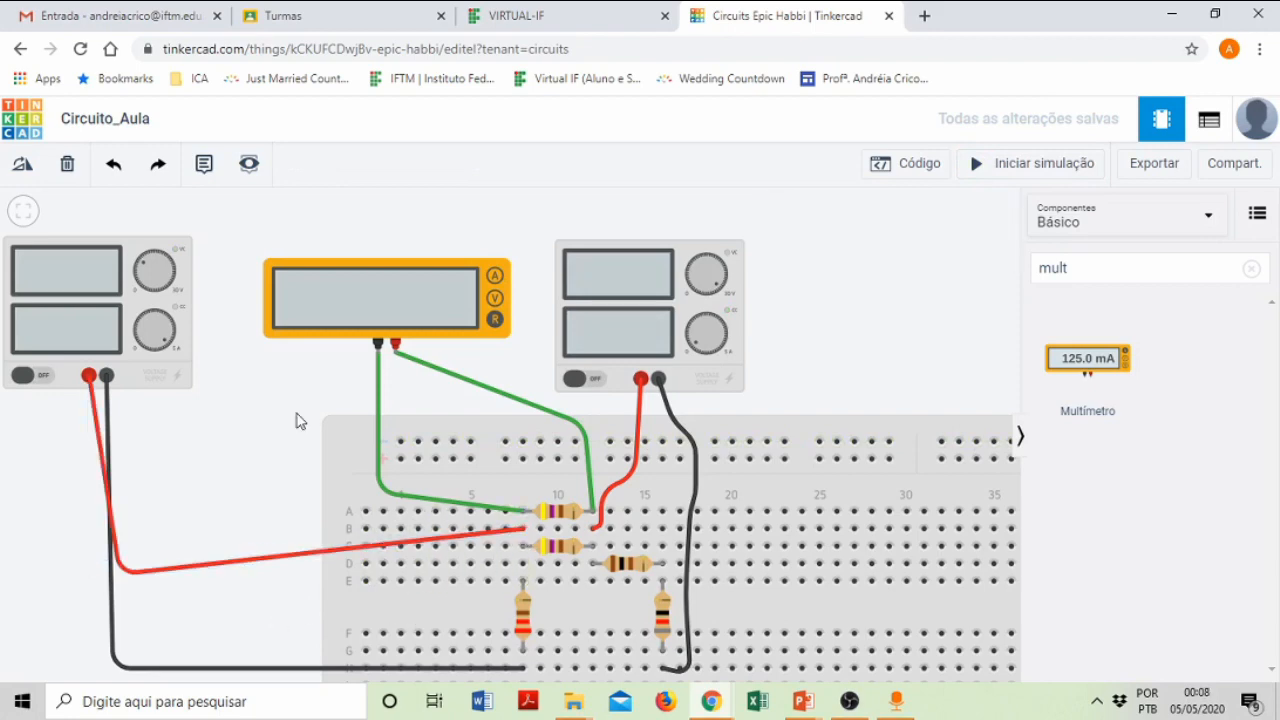
left_click(521, 533)
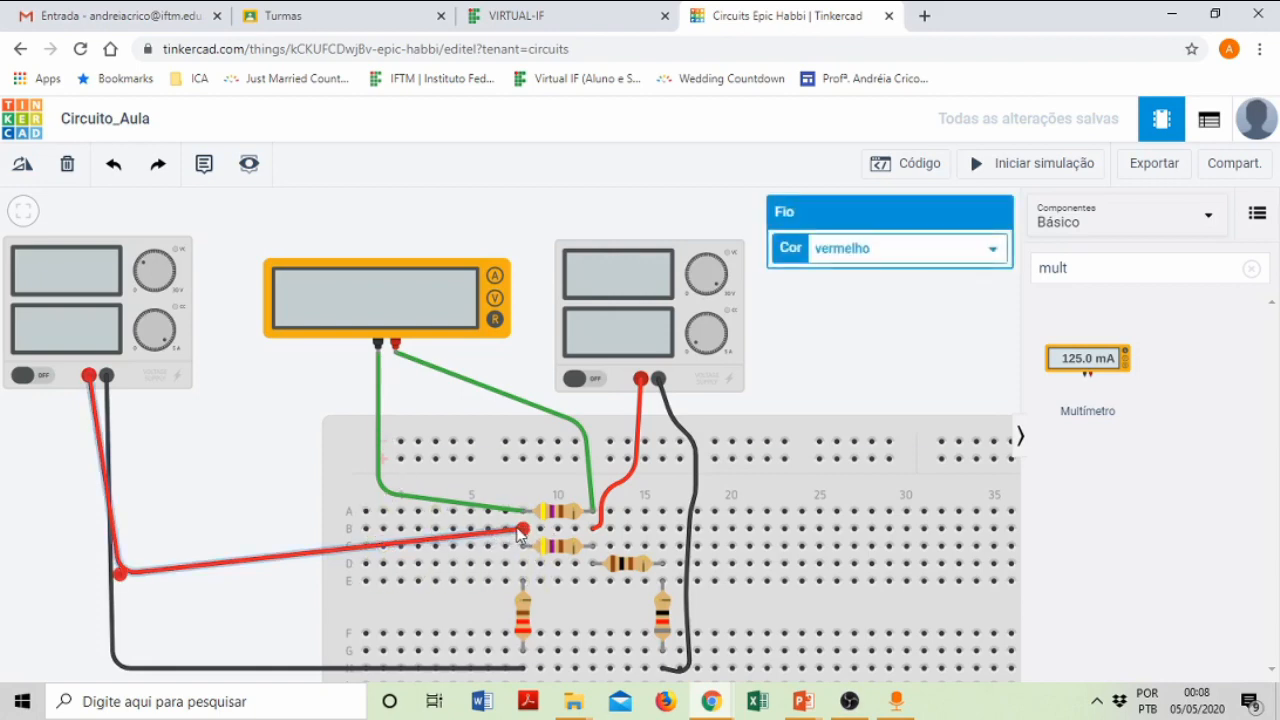
left_click_drag(521, 530, 366, 564)
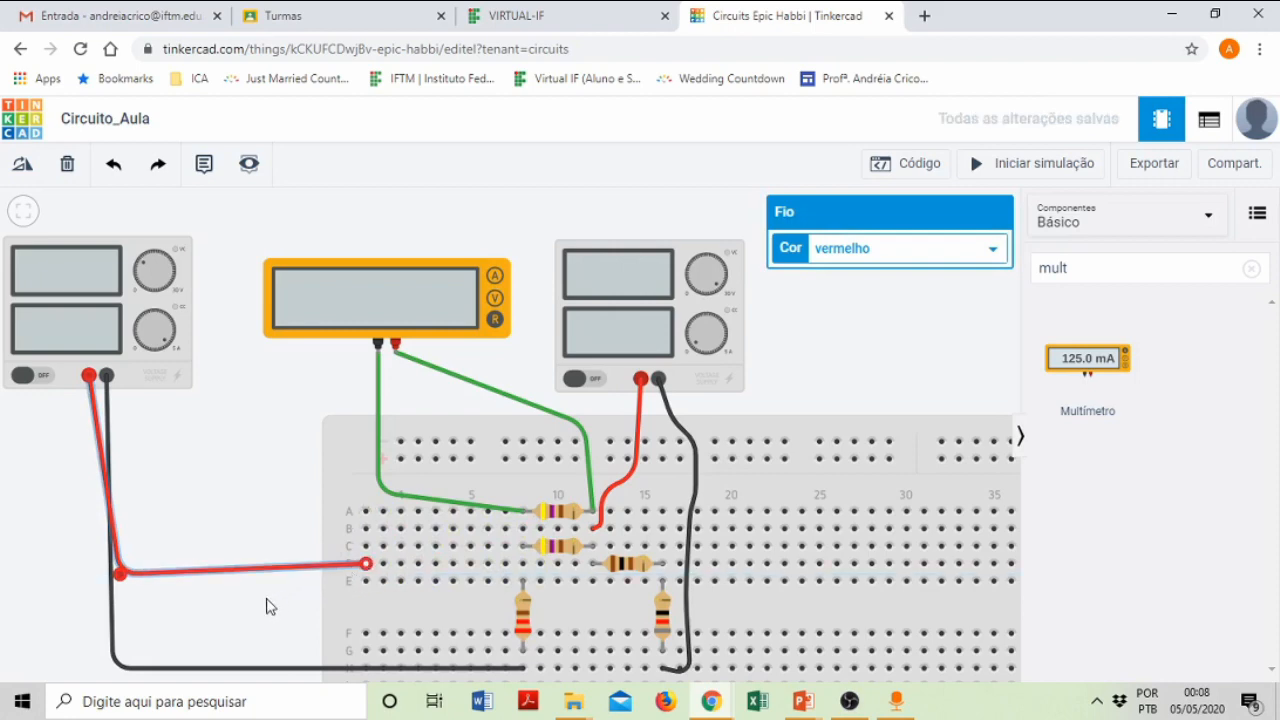
left_click(268, 605)
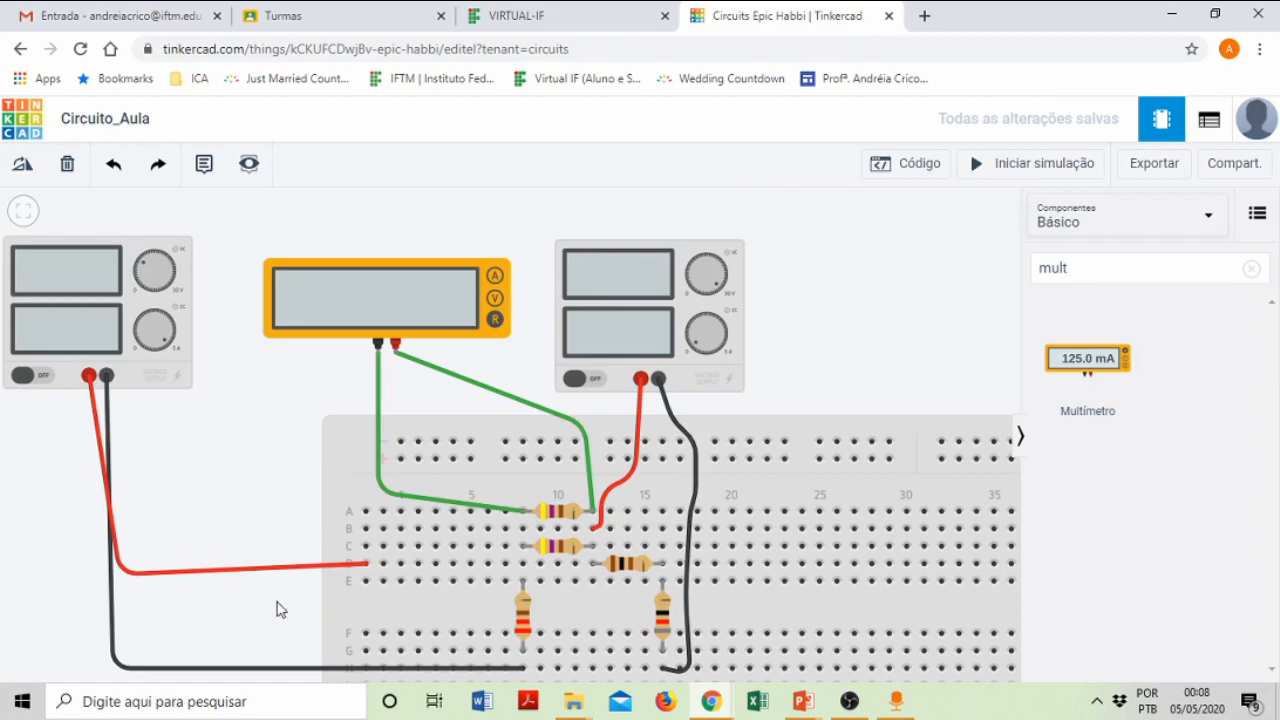
- Disconnect the voltage source's negative wire from R1's column by moving its end to the first hole of row H
left_click(523, 672)
left_click_drag(521, 672, 367, 670)
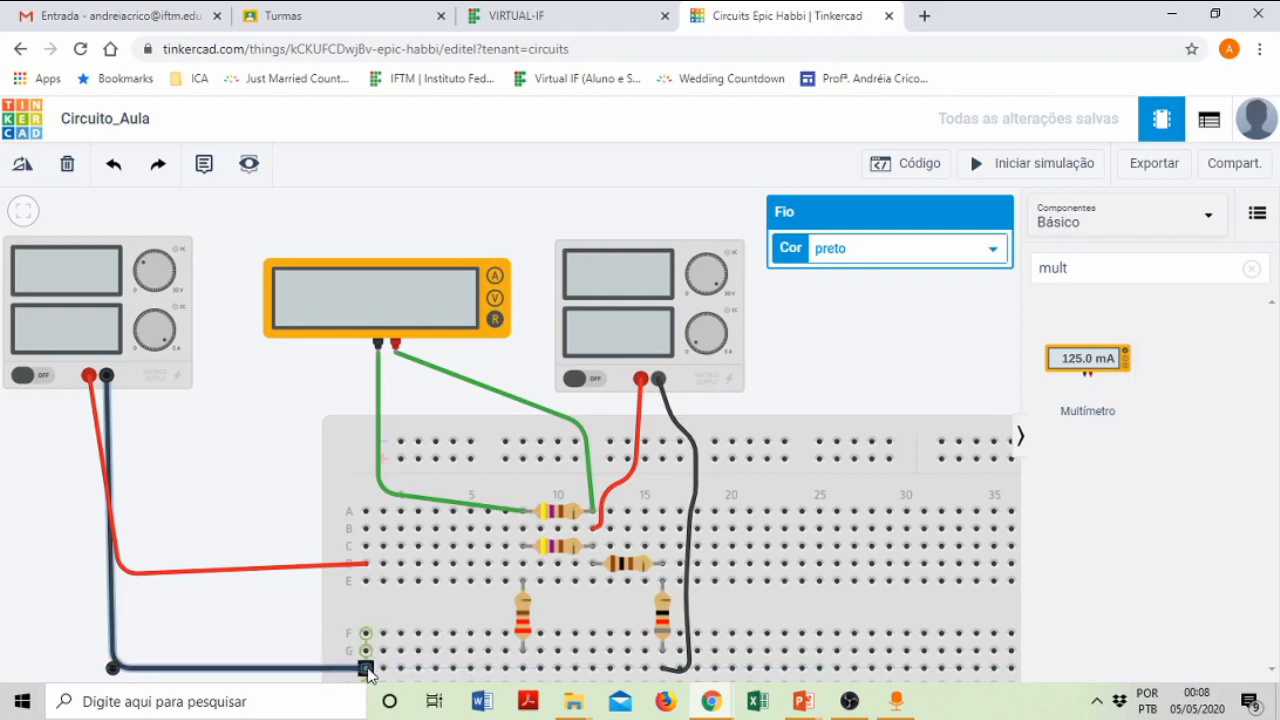
left_click(275, 612)
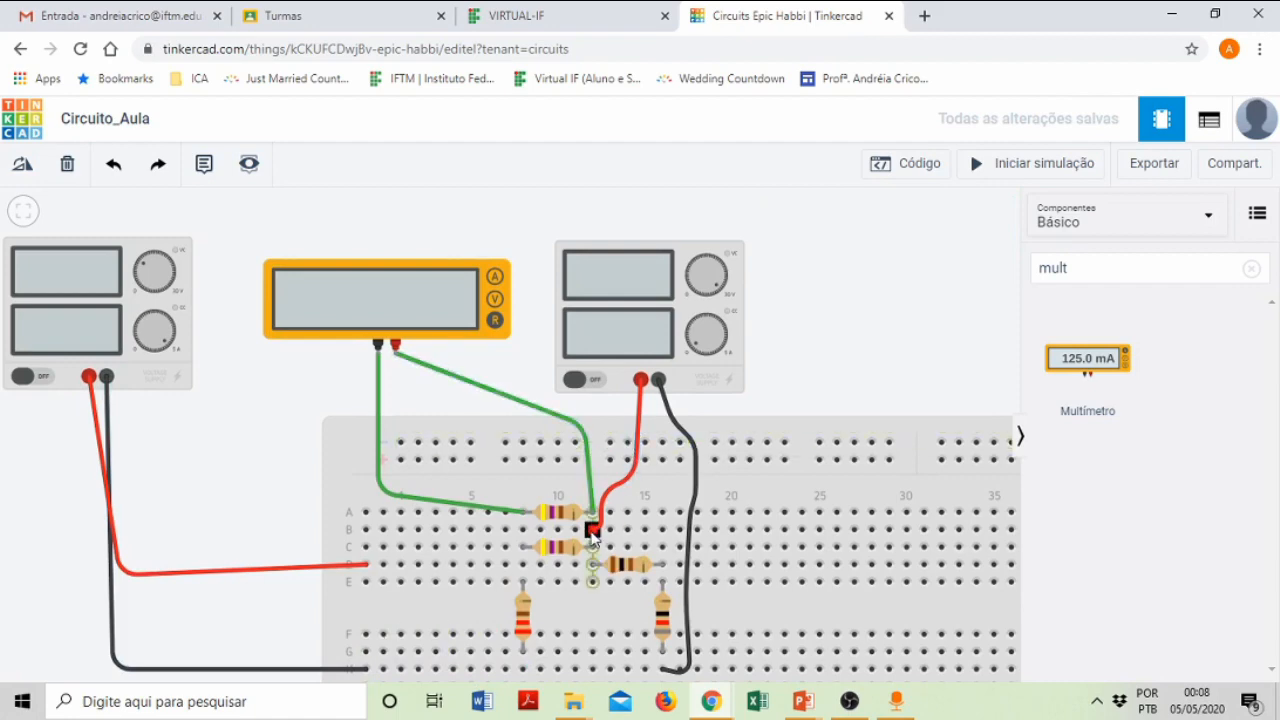
- Delete the red and black wires connecting the current source to the breadboard
left_click(628, 484)
key("Delete")
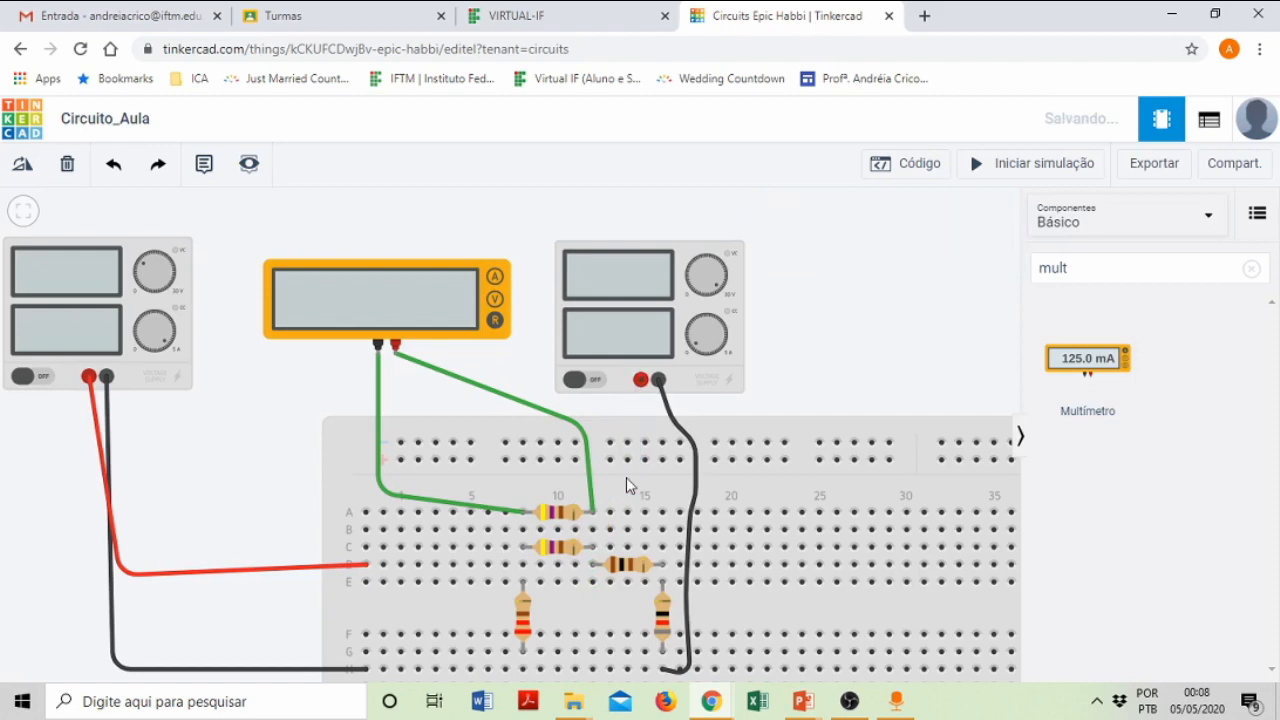
left_click(695, 483)
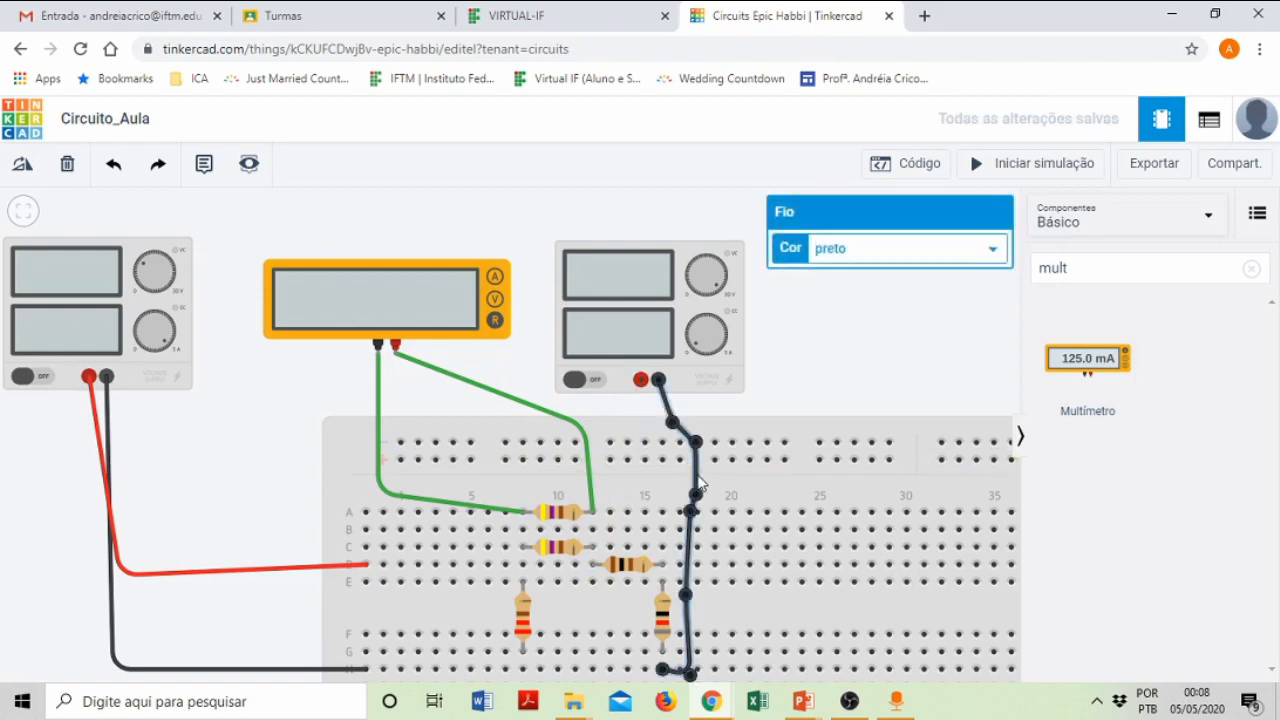
key("Delete")
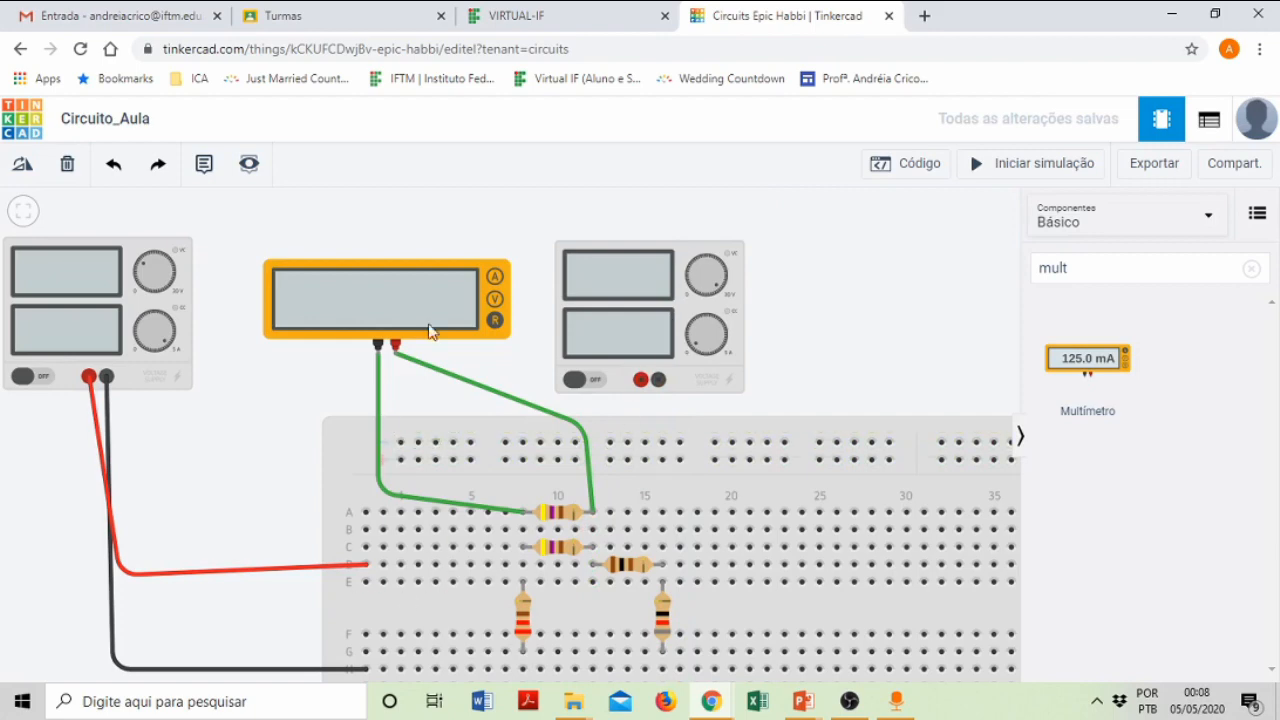
- Run the simulation and switch off both the voltage source and the current source
left_click(993, 166)
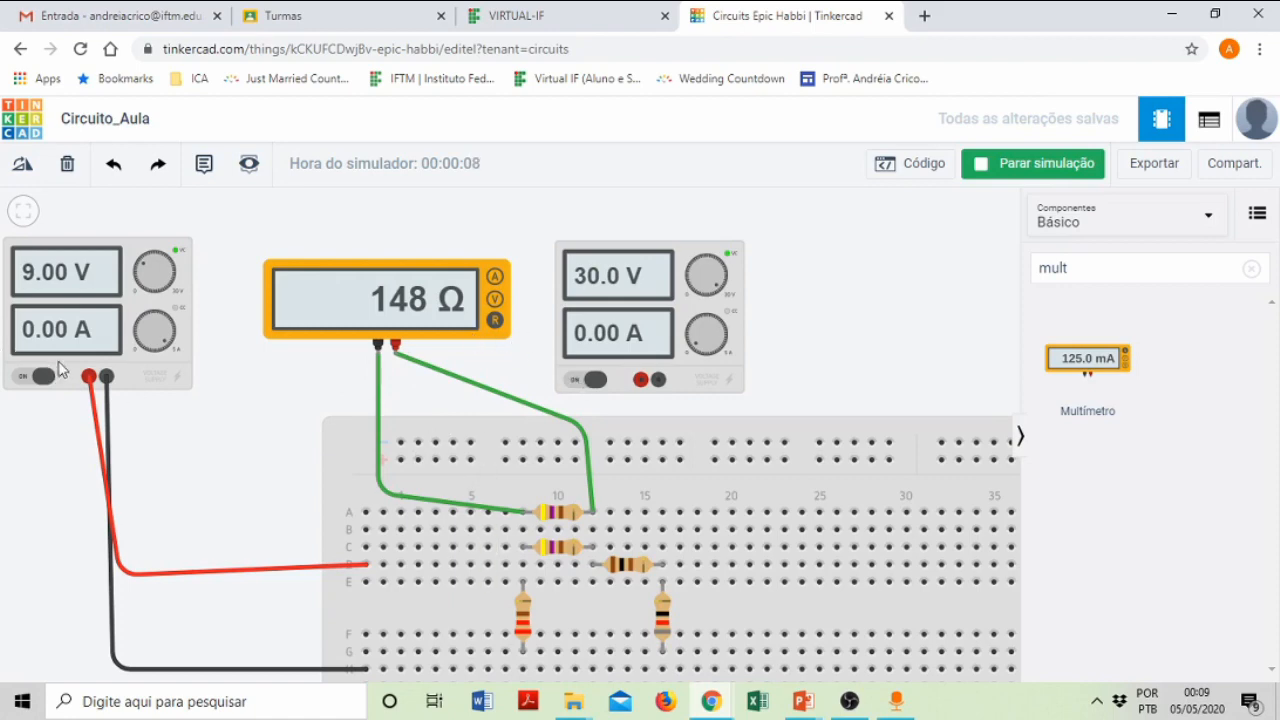
scroll(60, 368, "up", 2)
left_click(28, 380)
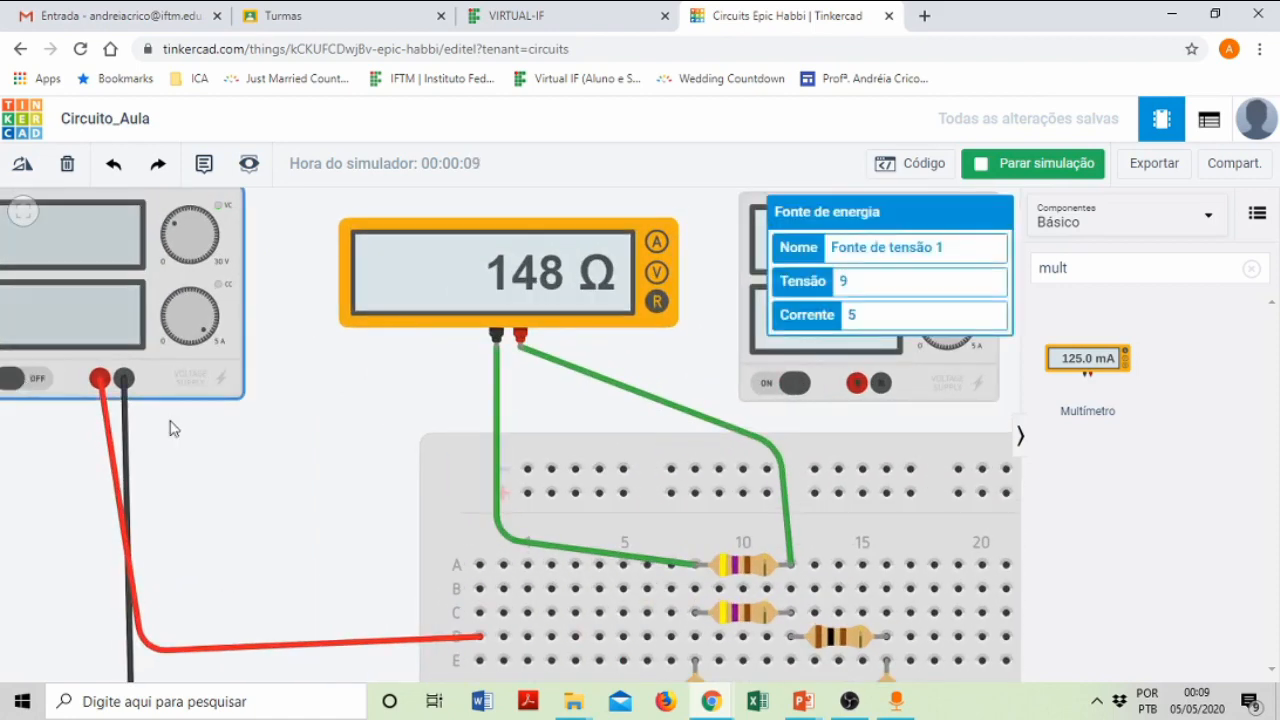
left_click(798, 388)
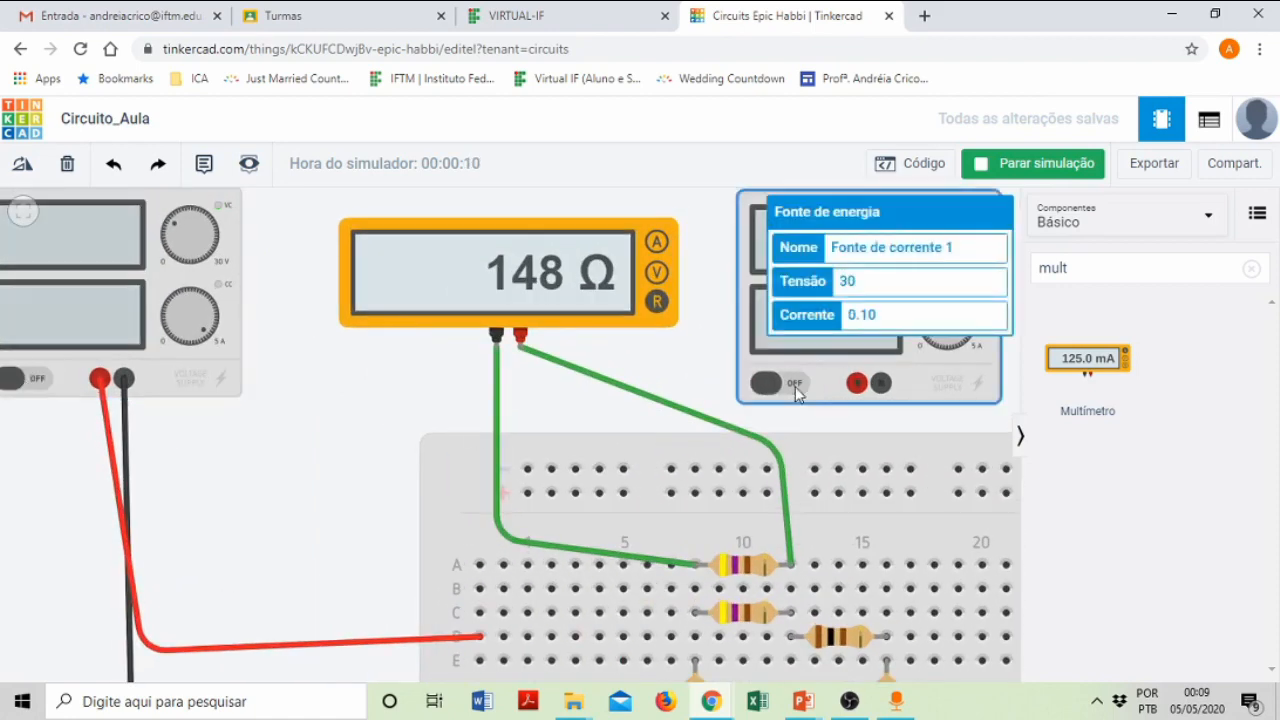
left_click(689, 358)
- Examine the multimeter's resistance reading across R2 with both sources disconnected from the resistor network
scroll(380, 452, "down", 1)
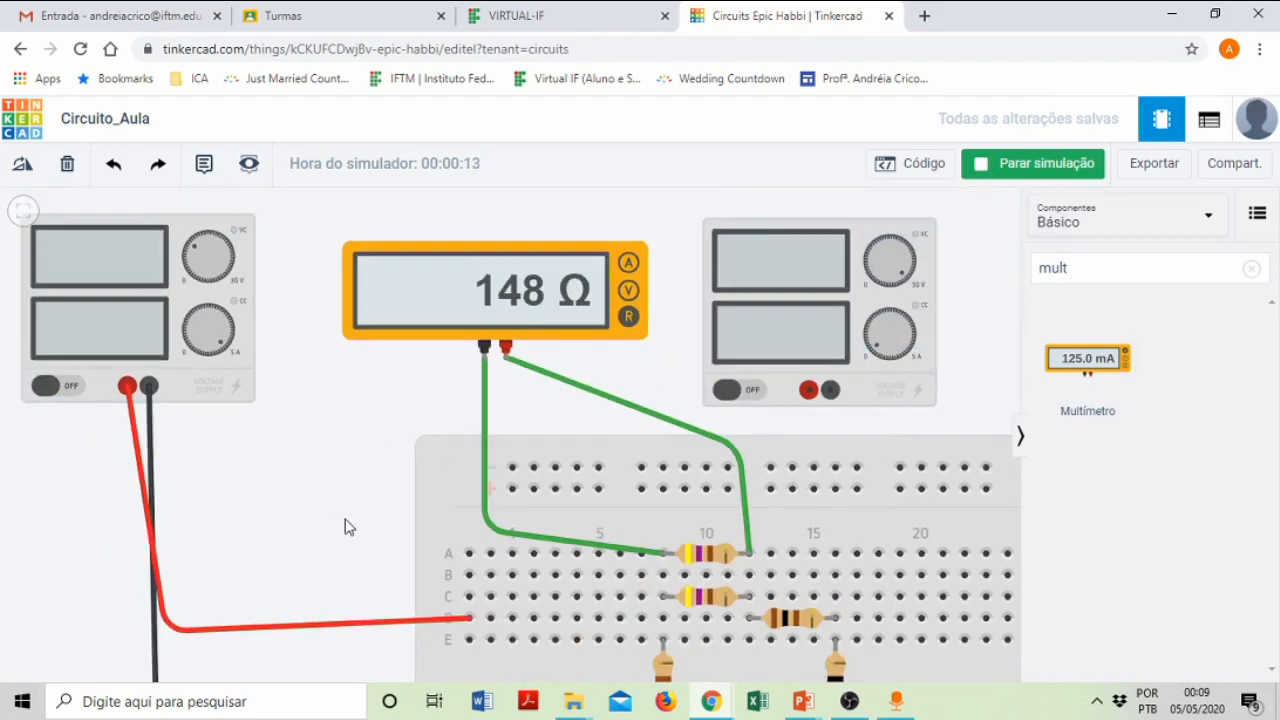
scroll(349, 483, "down", 2)
left_click_drag(308, 419, 294, 466)
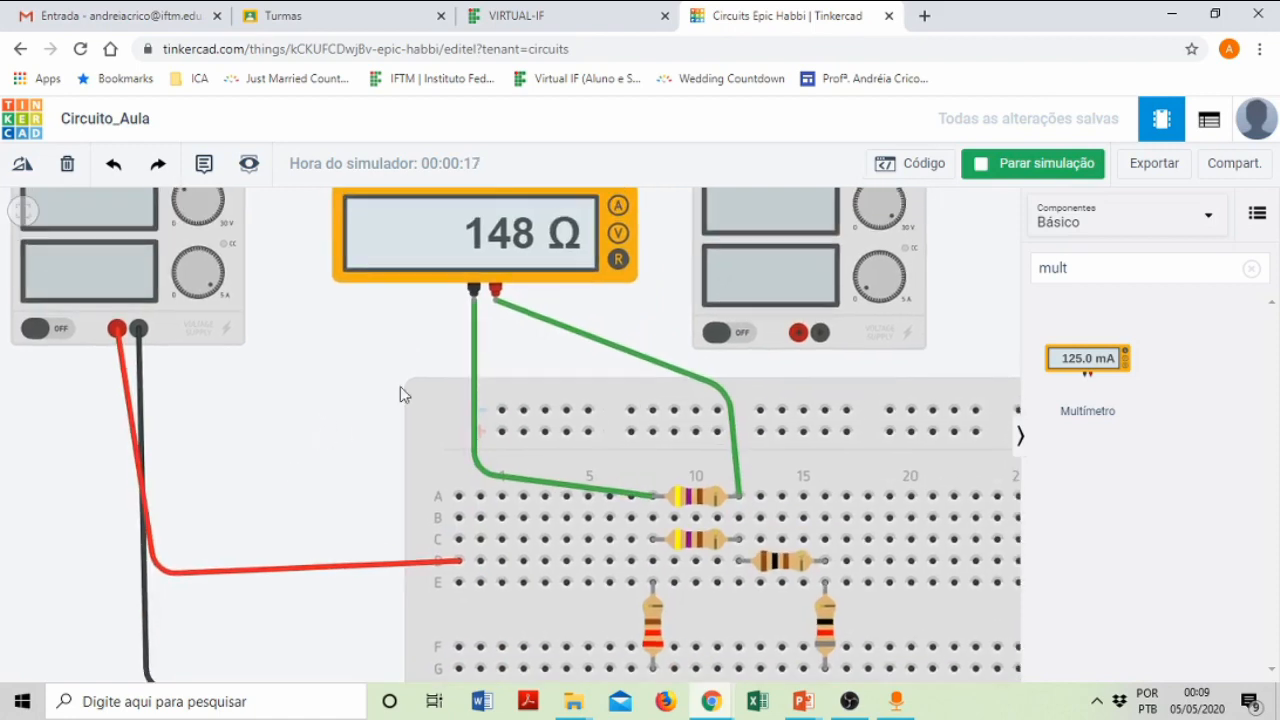
scroll(489, 369, "down", 1)
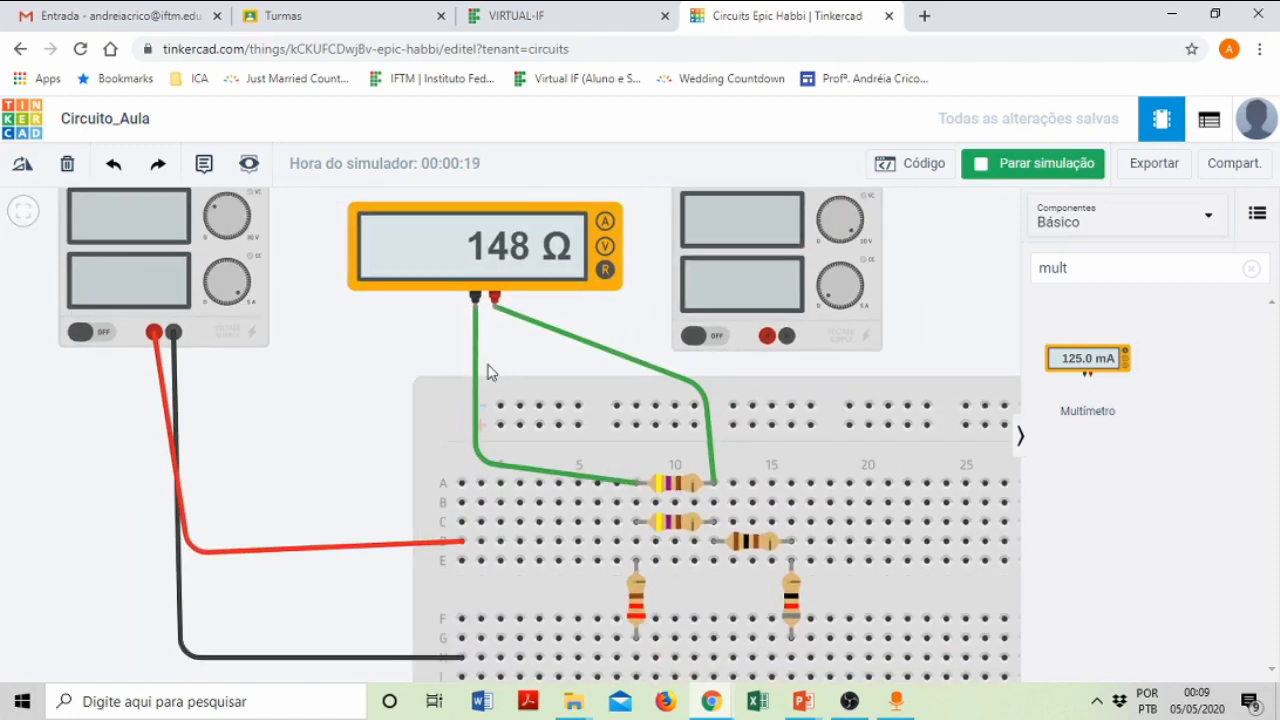
scroll(489, 370, "down", 1)
scroll(489, 372, "down", 1)
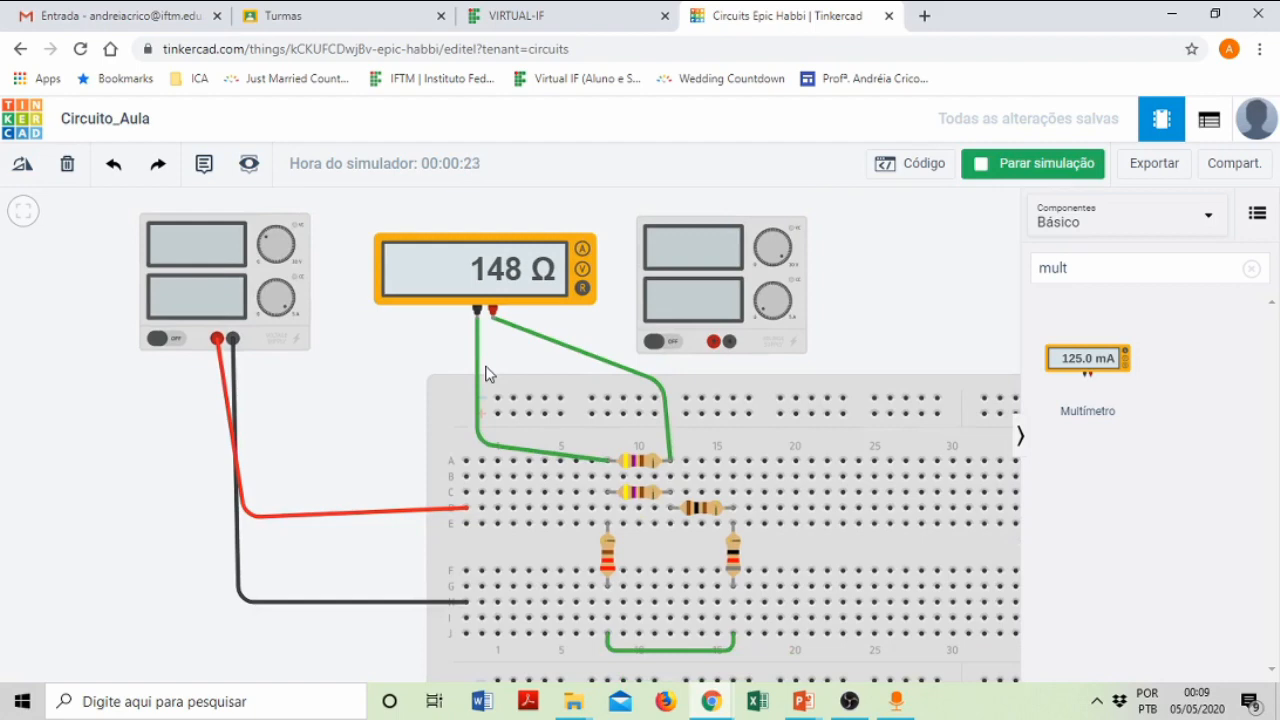
left_click(641, 464)
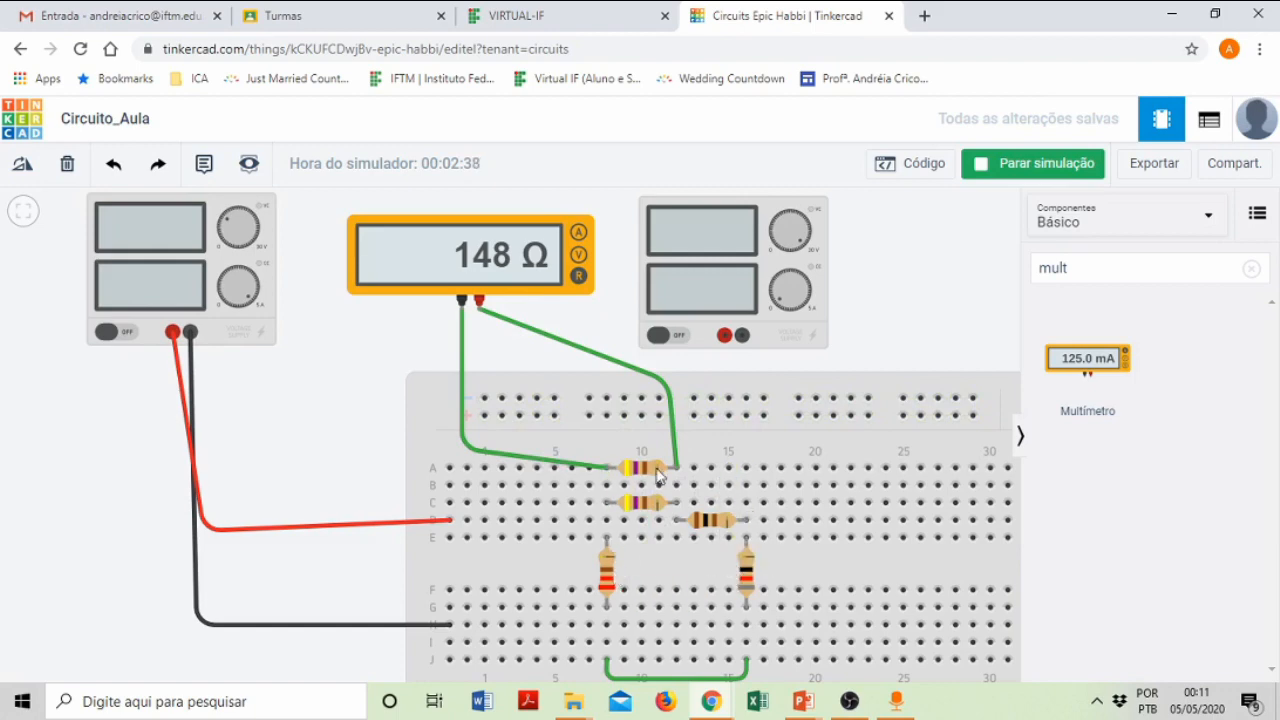
- Switch to the lesson slide show and advance the Ohmímetro slide to take the 9 V and 130 mA sources out of the diagram
key("alt+Tab")
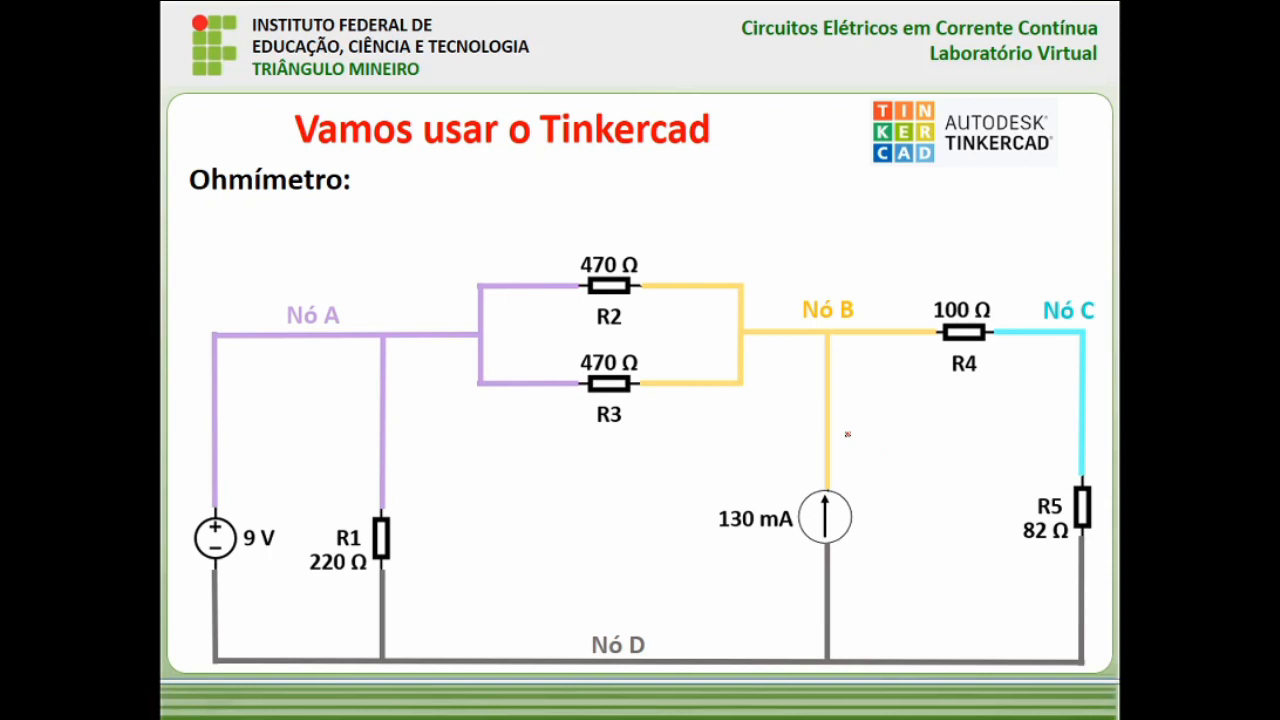
key("Right")
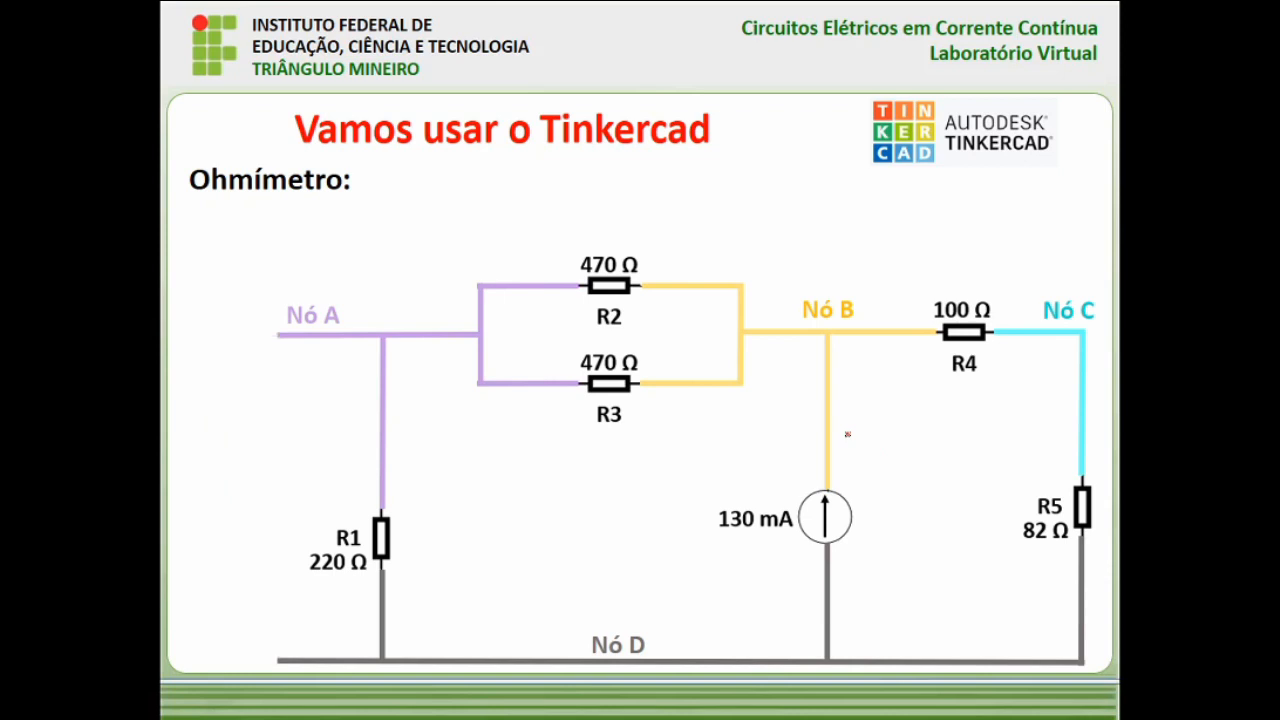
key("Right")
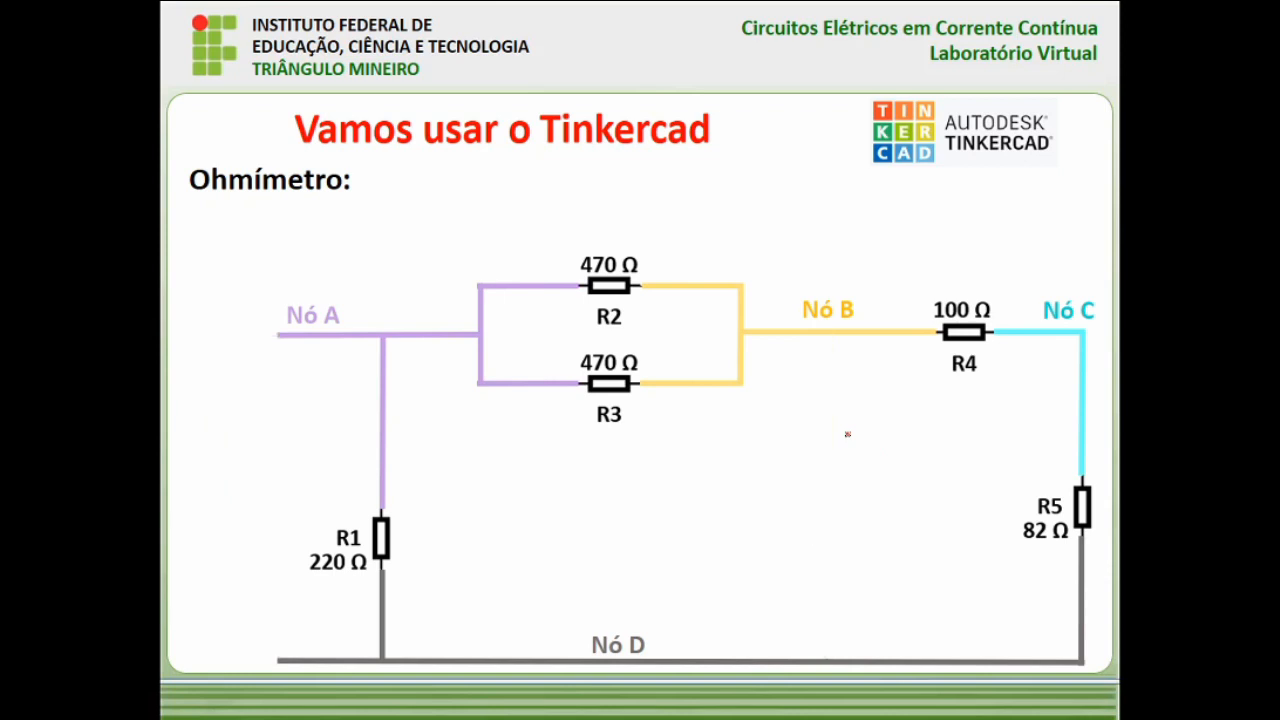
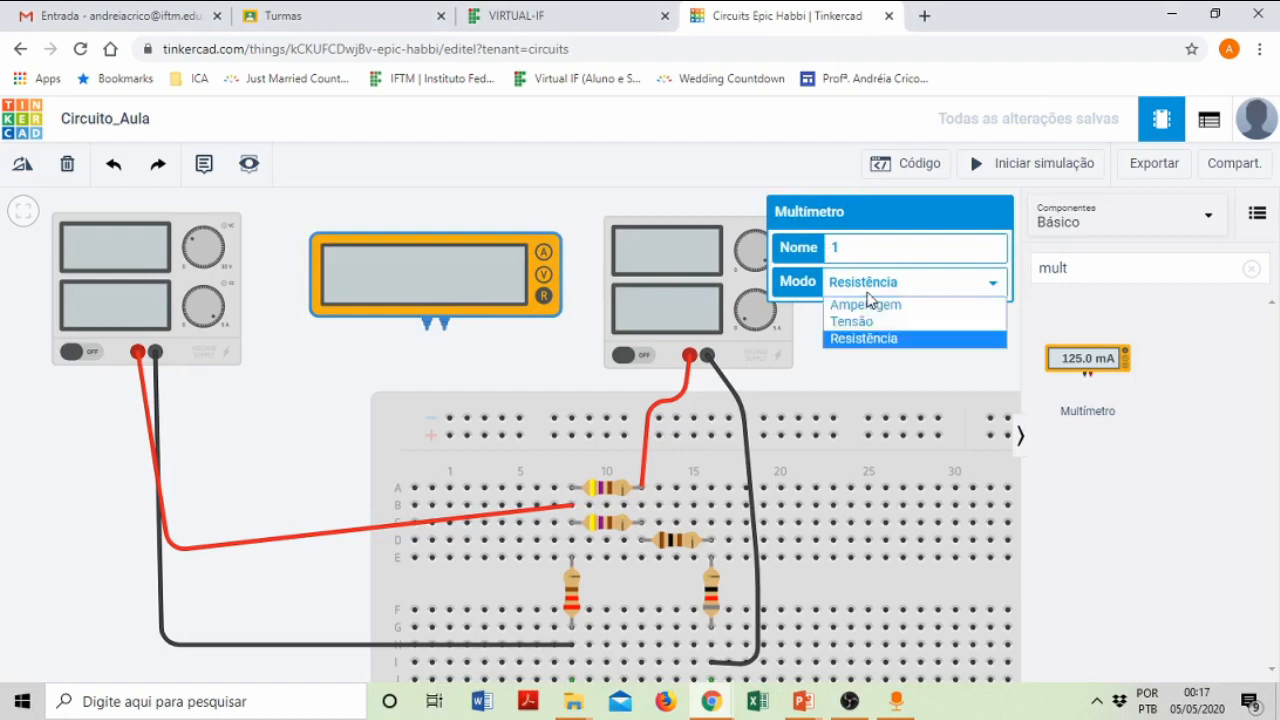
- Set the multimeter's mode to Tensão and wire its negative terminal to R2's end at hole A12 with three bends
left_click(860, 321)
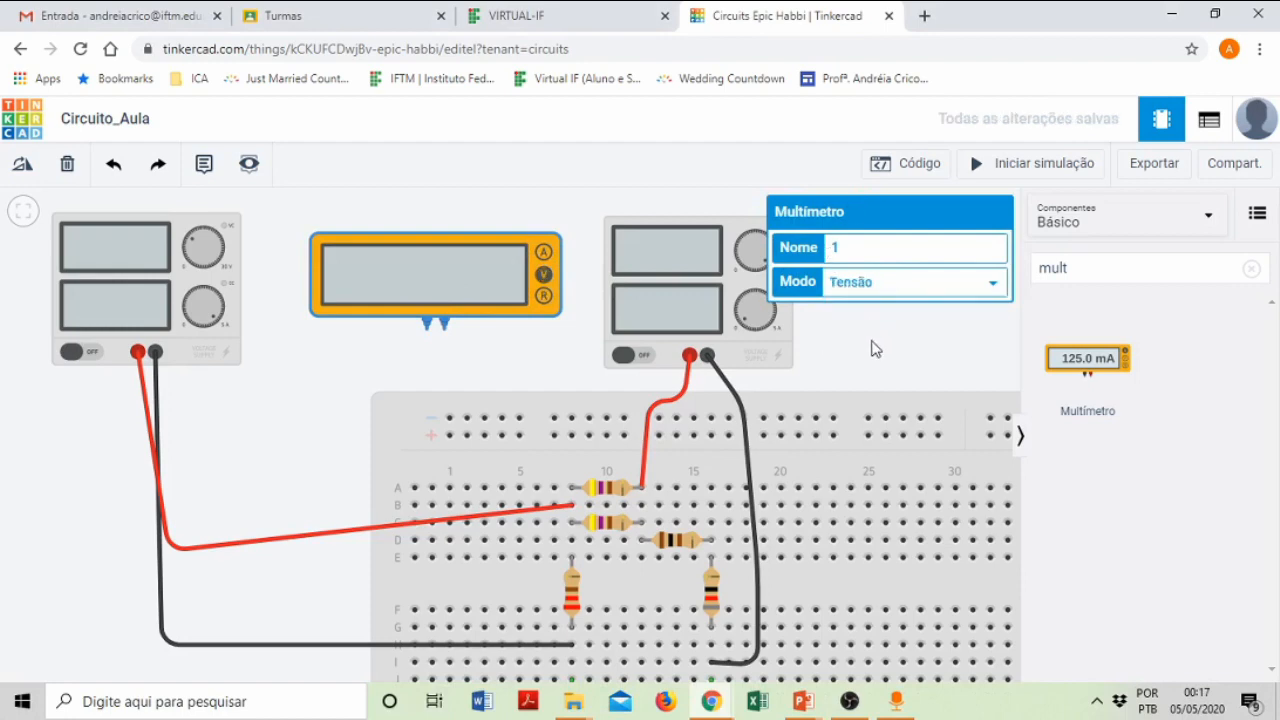
left_click(871, 348)
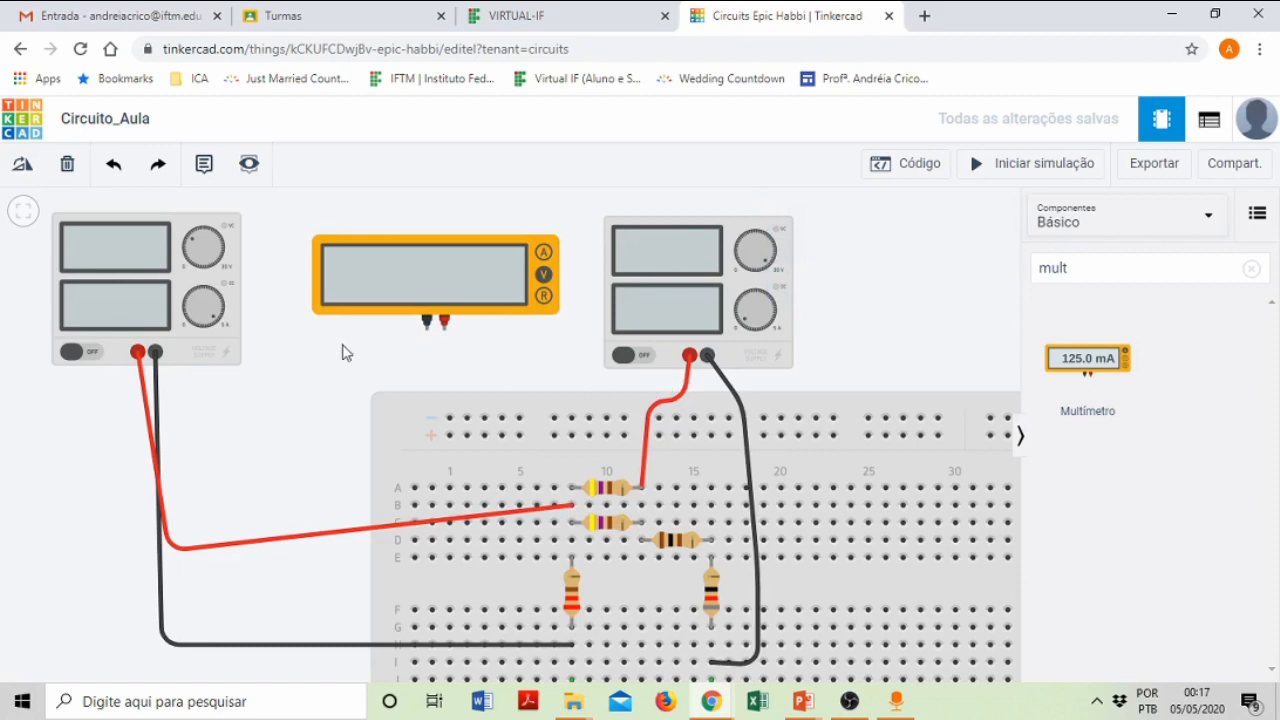
left_click(428, 352)
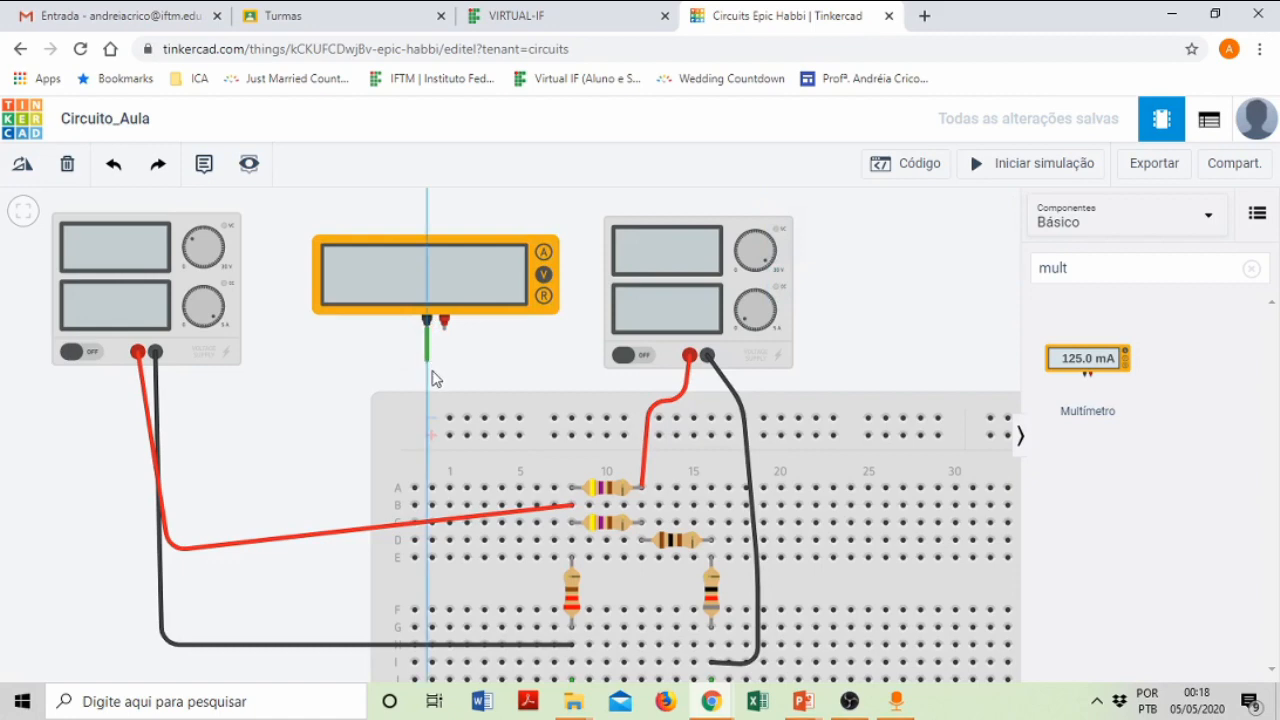
left_click(432, 370)
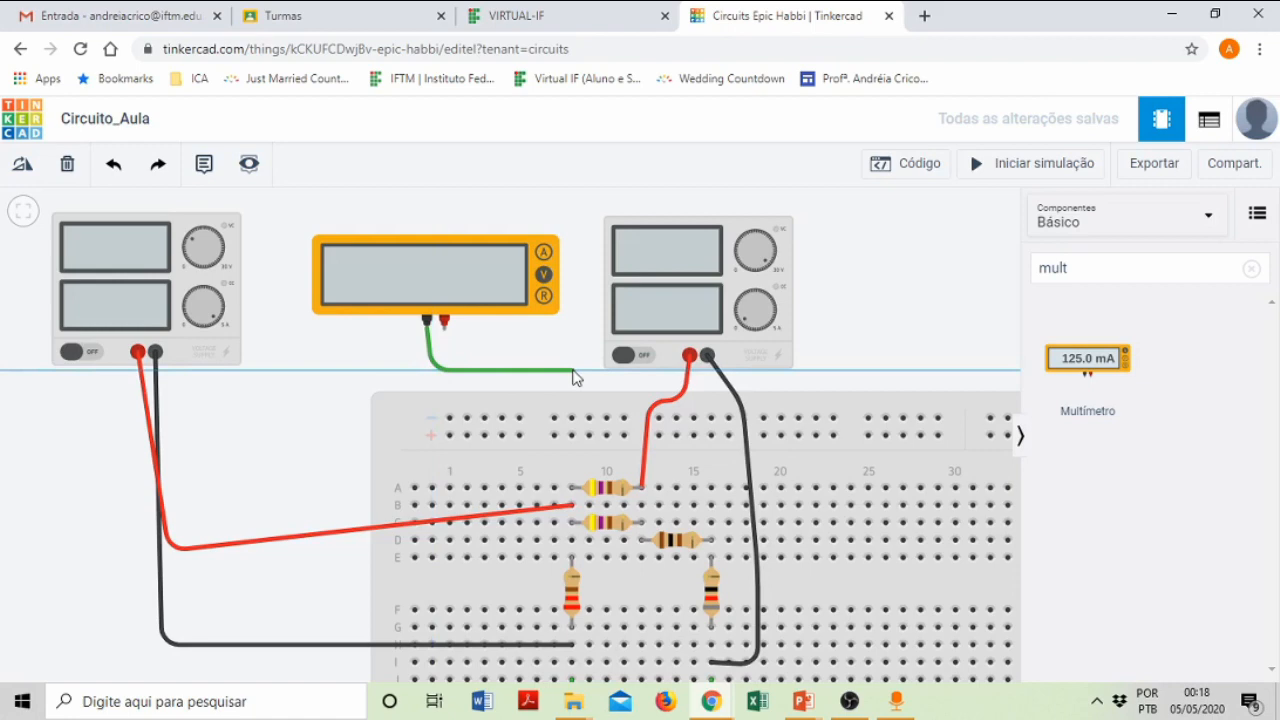
left_click(574, 372)
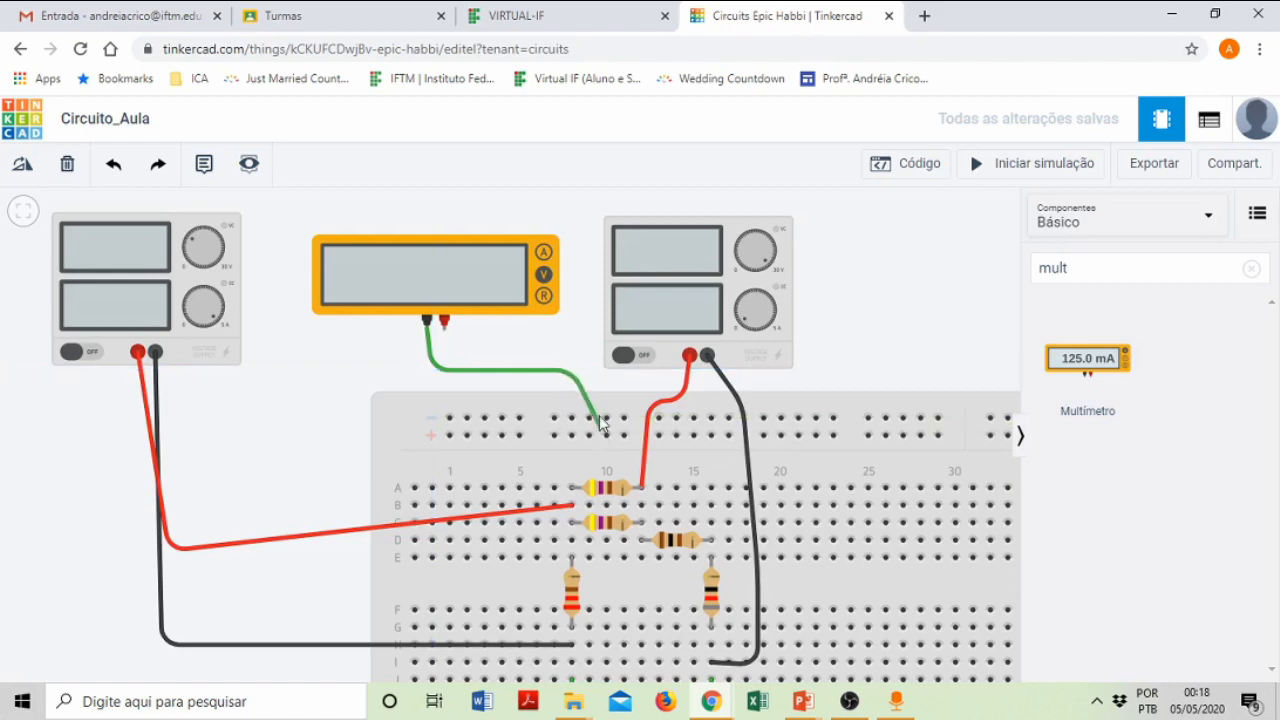
left_click(638, 407)
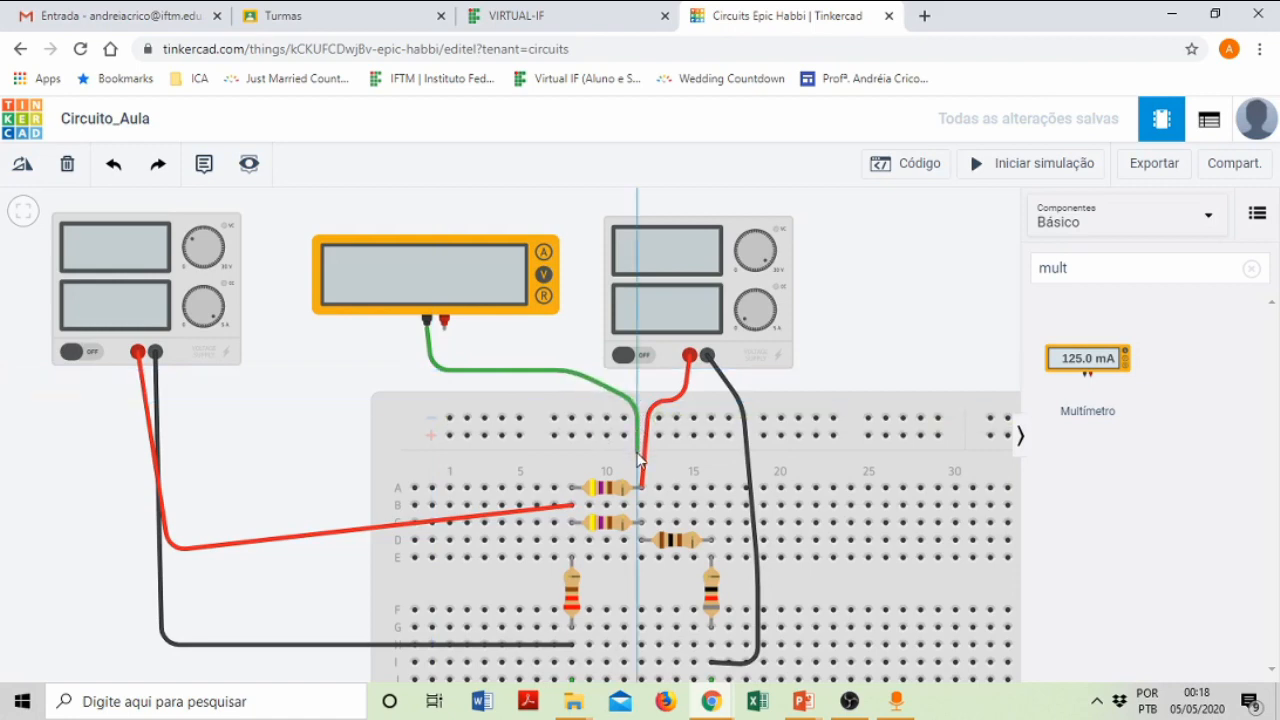
left_click(641, 487)
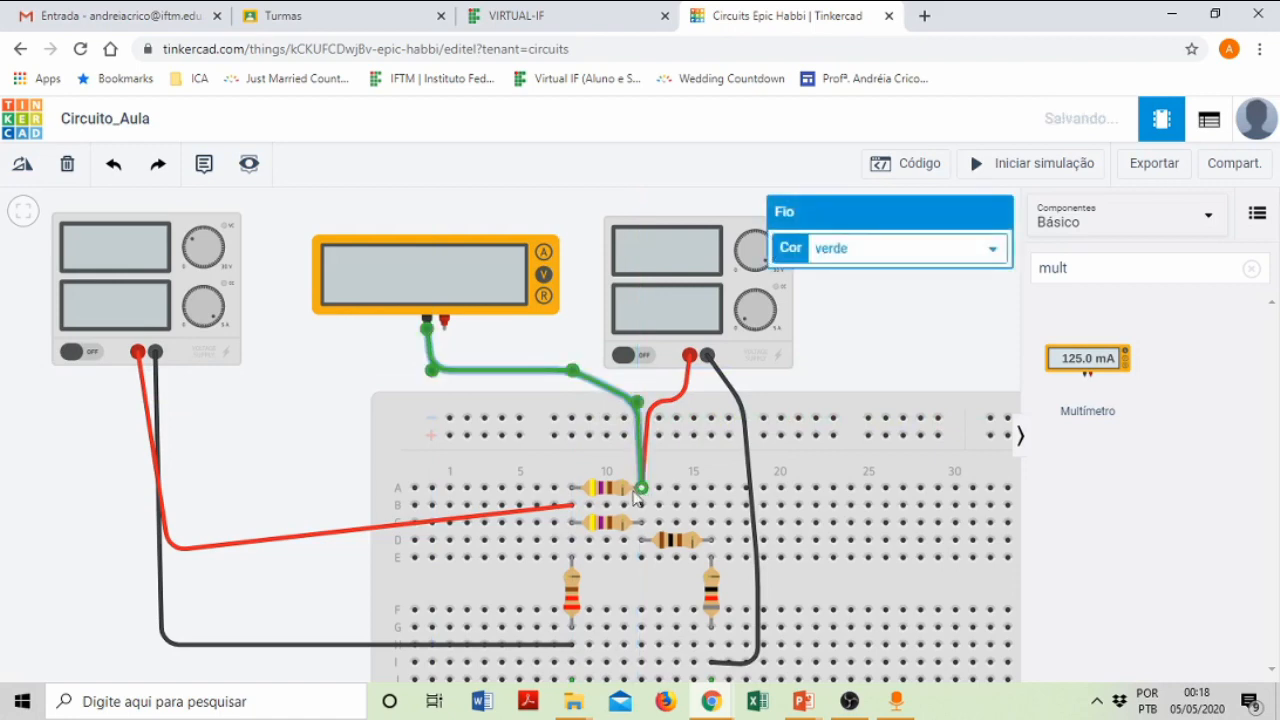
left_click(254, 418)
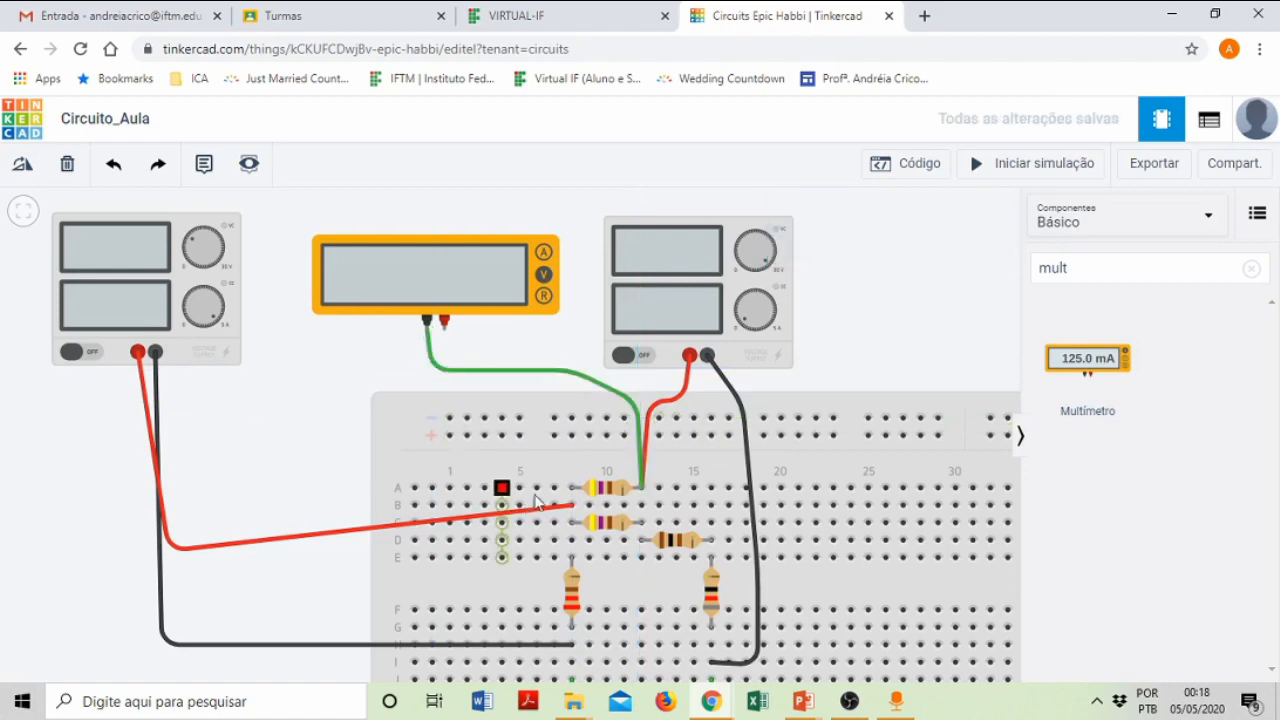
- Wire the multimeter's positive terminal to R2's other end at hole A8 with three bends
left_click(445, 333)
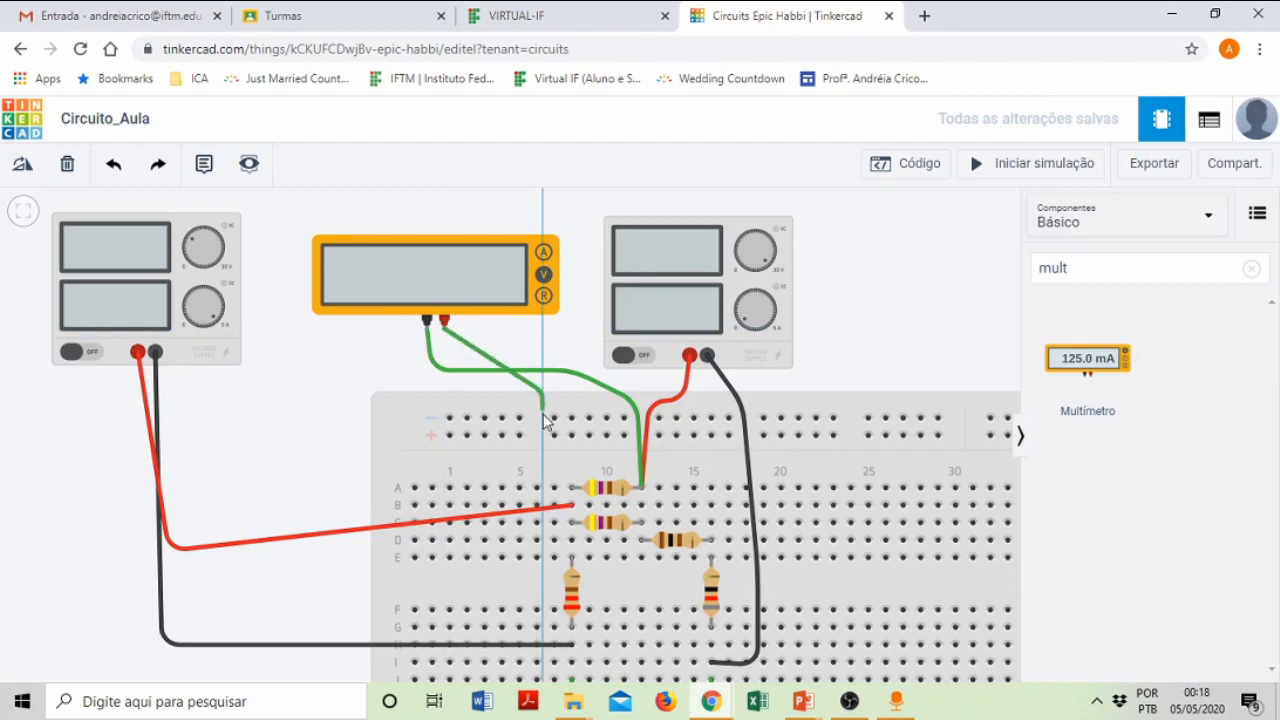
left_click(539, 462)
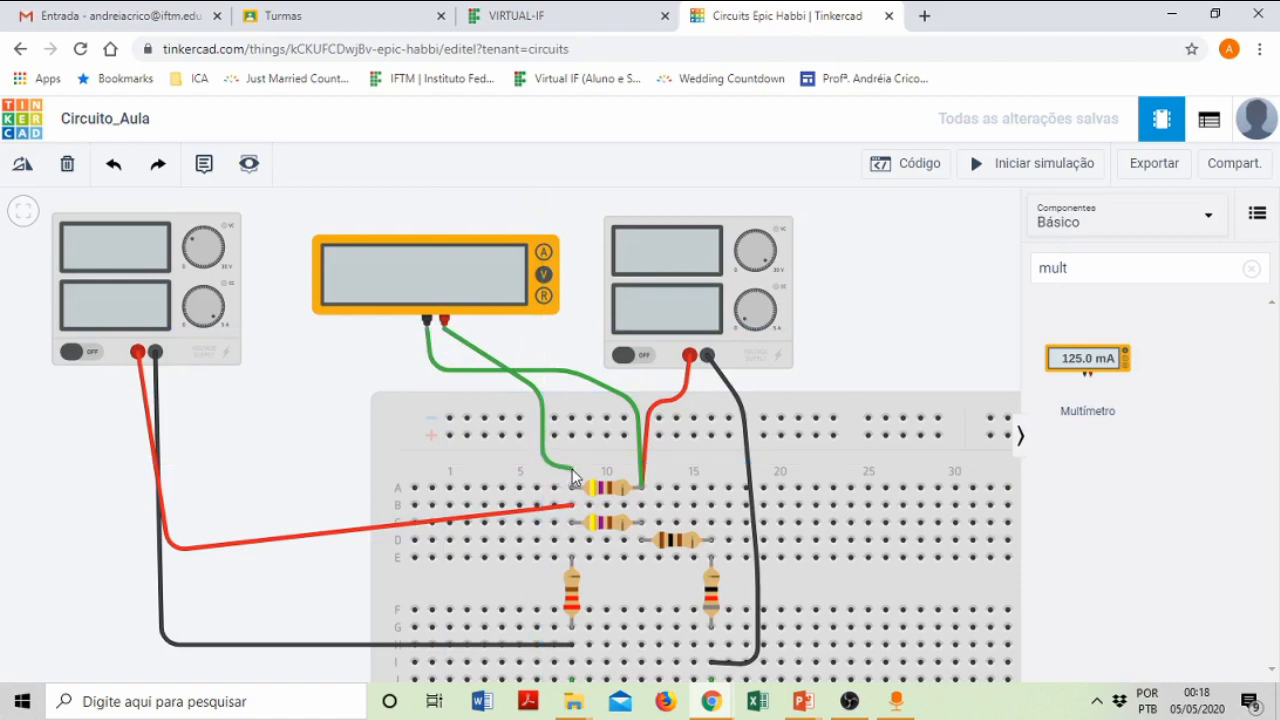
left_click(572, 469)
left_click(571, 487)
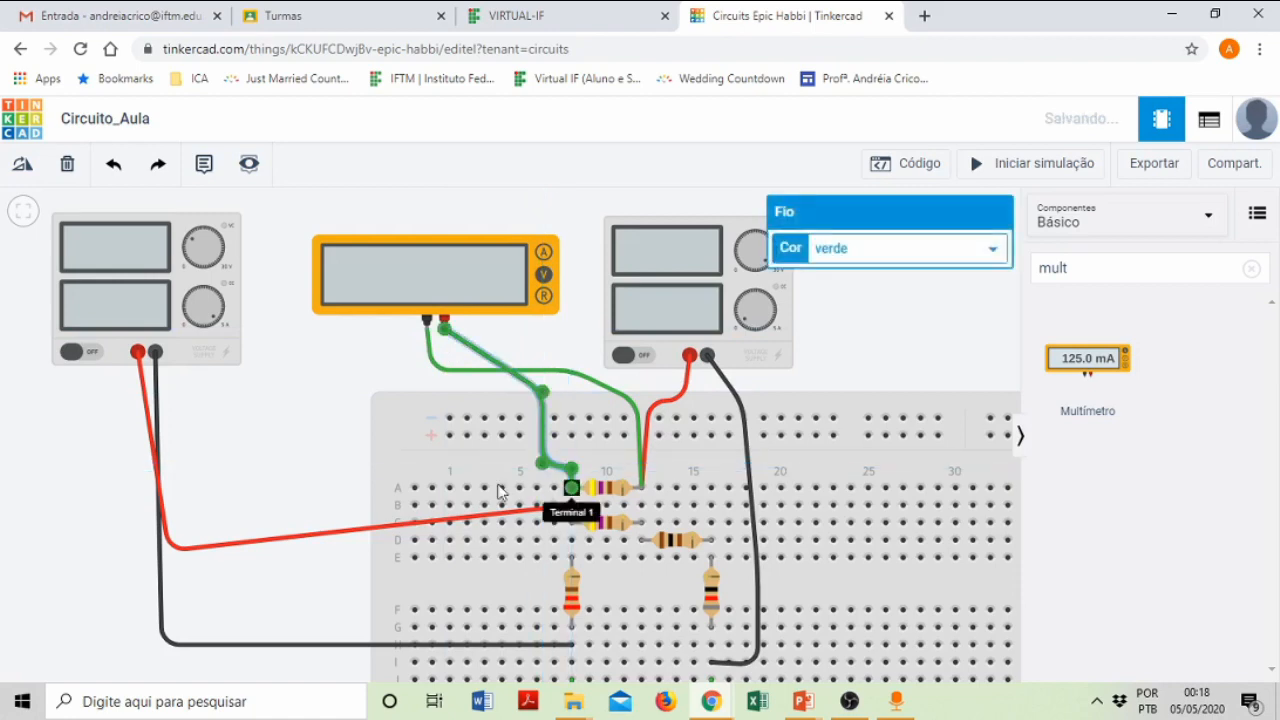
left_click(309, 398)
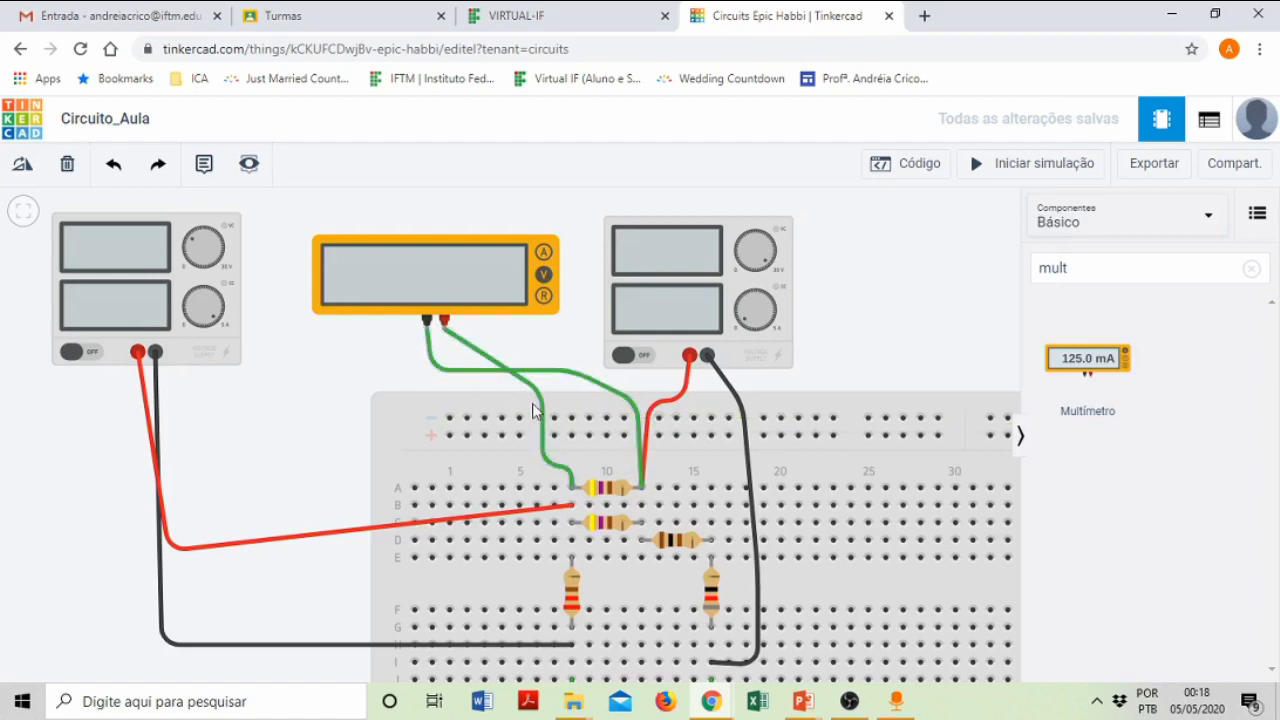
- Colour the multimeter's negative wire preto and its positive wire vermelho, and start the simulation to measure the voltage across R2
left_click(443, 377)
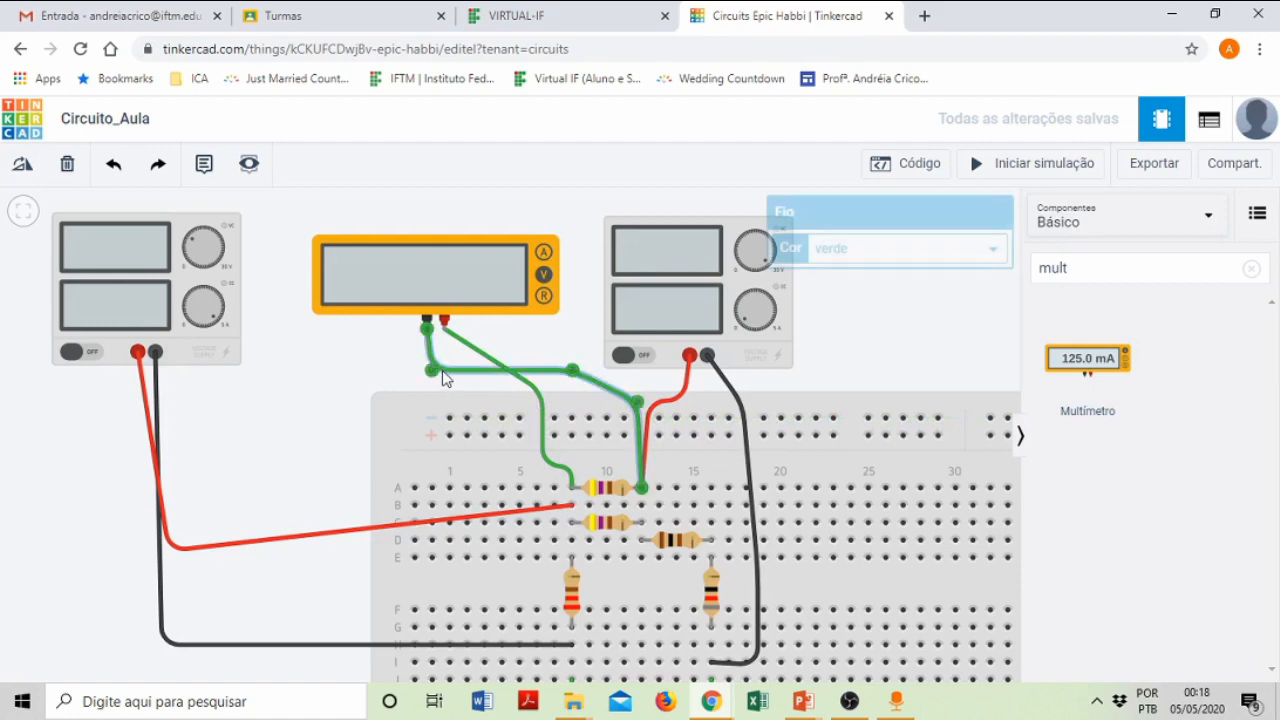
left_click(858, 253)
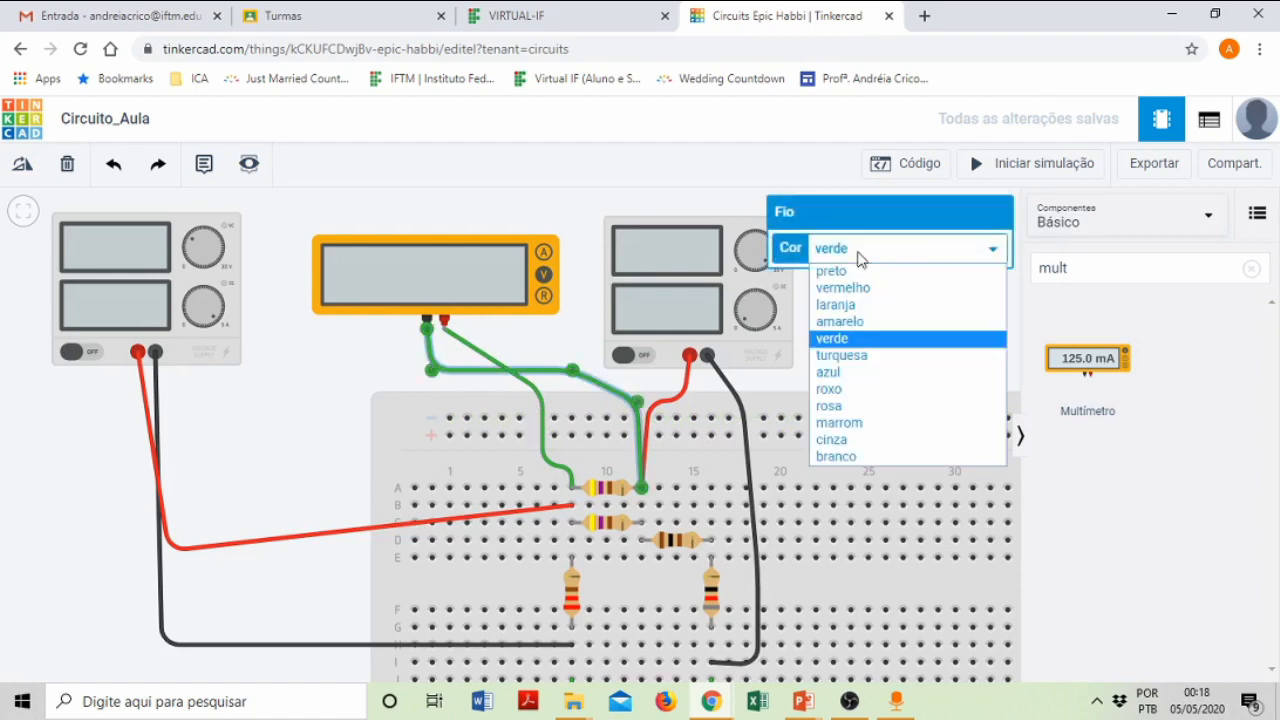
left_click(845, 271)
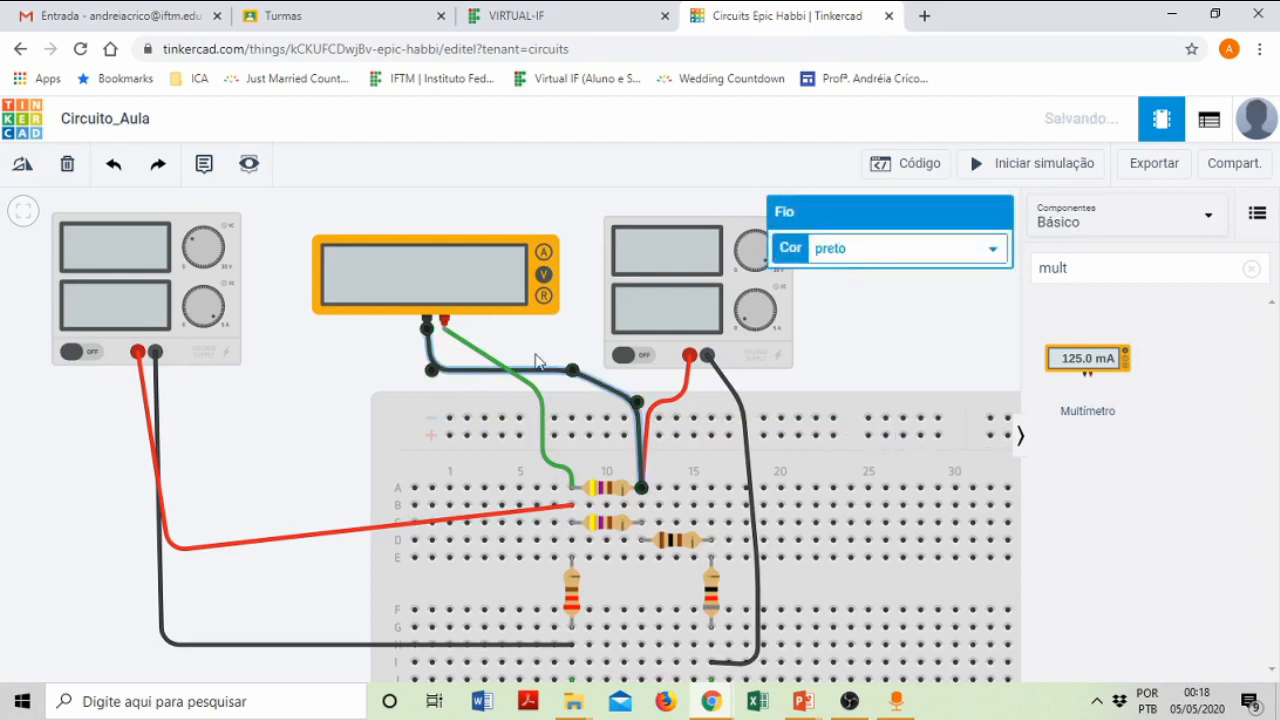
left_click(482, 364)
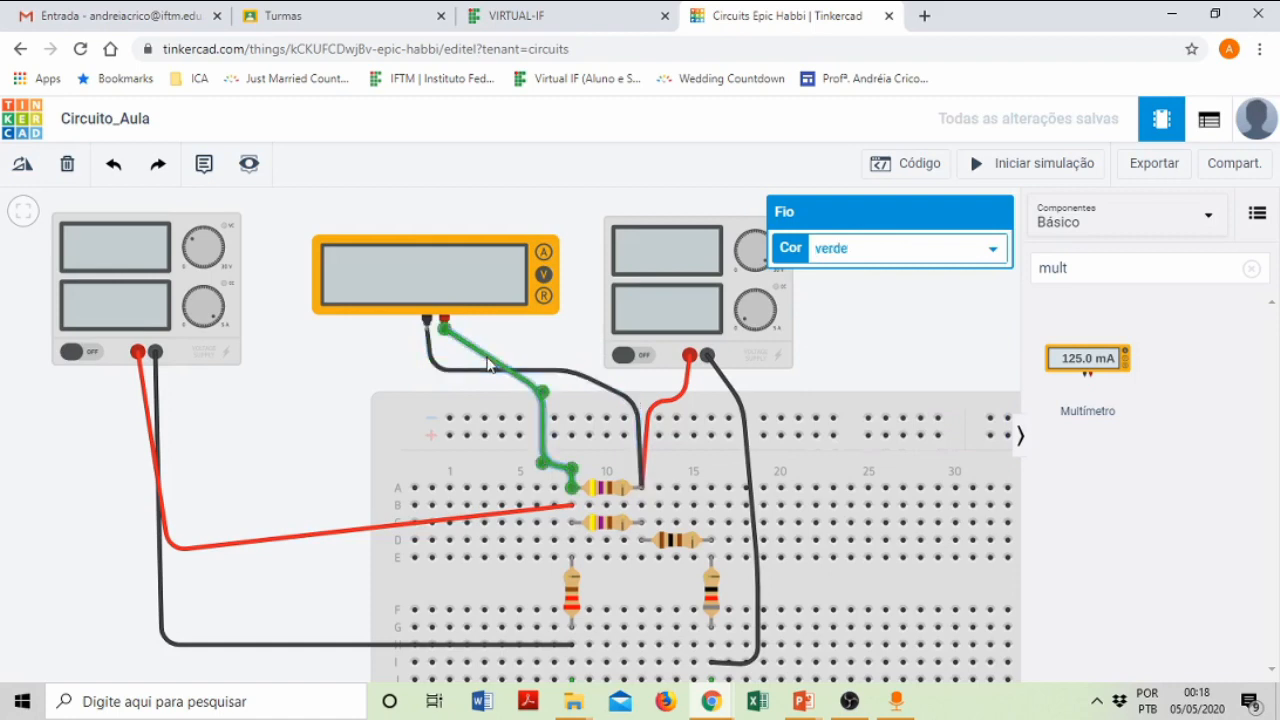
left_click(910, 256)
left_click(840, 287)
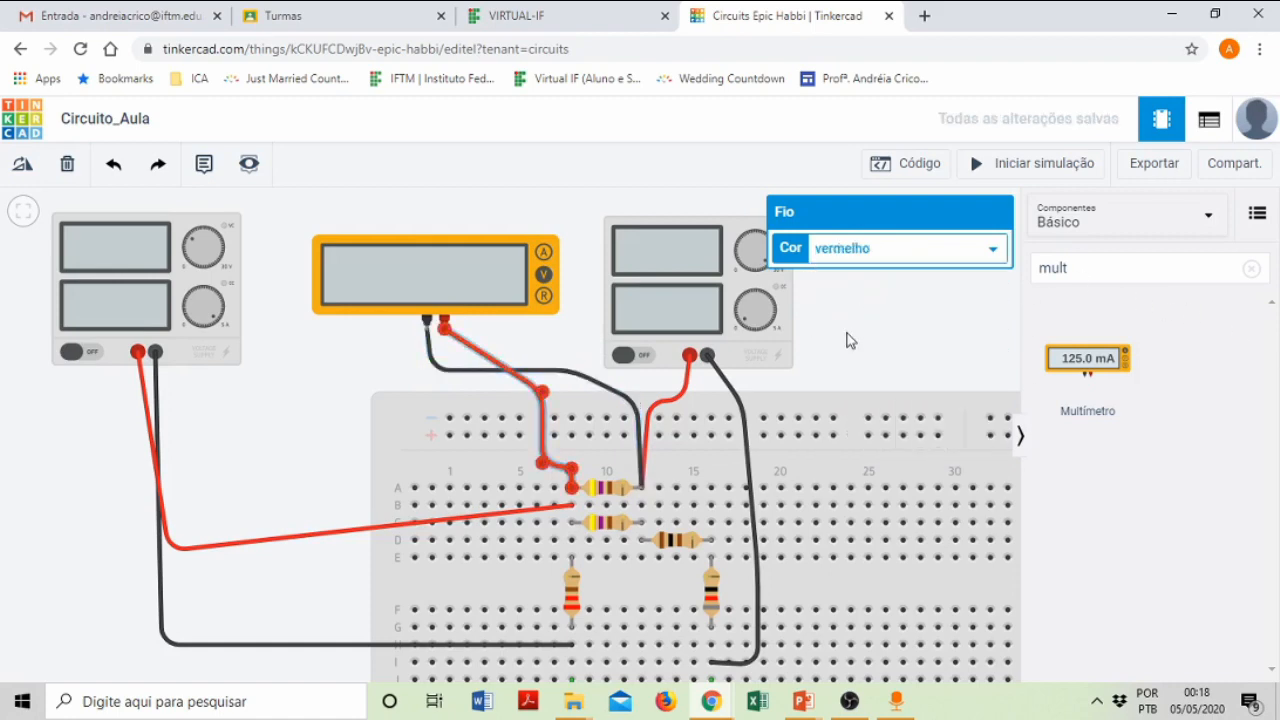
left_click(846, 338)
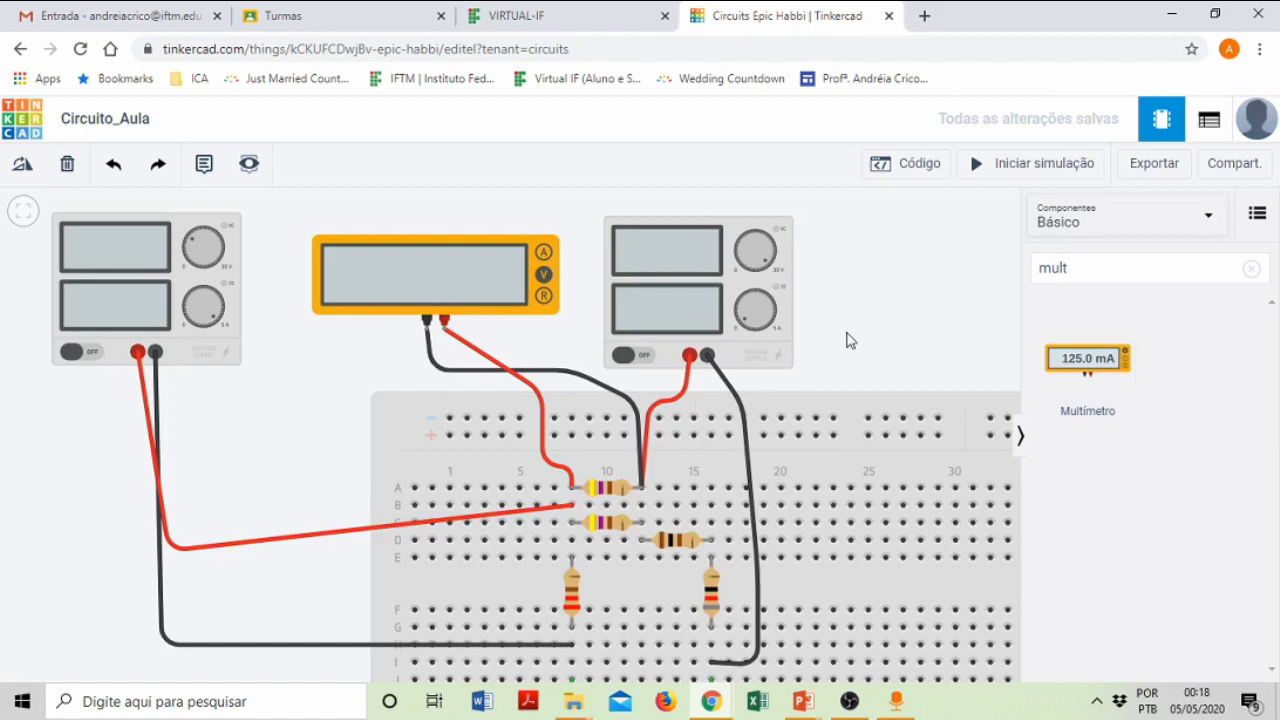
left_click(1000, 167)
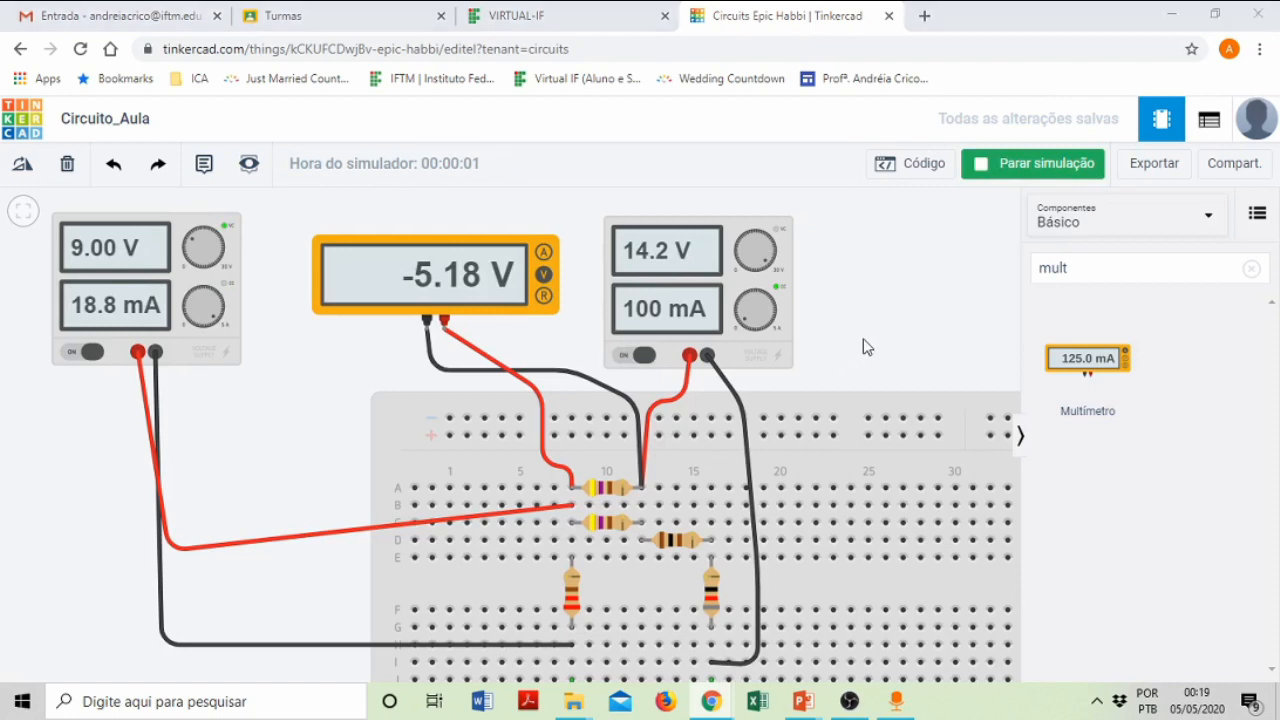
- Switch to the lesson slide show and advance the Voltímetro slide through the second voltmeter's connection across the 100 mA source
key("alt+Tab")
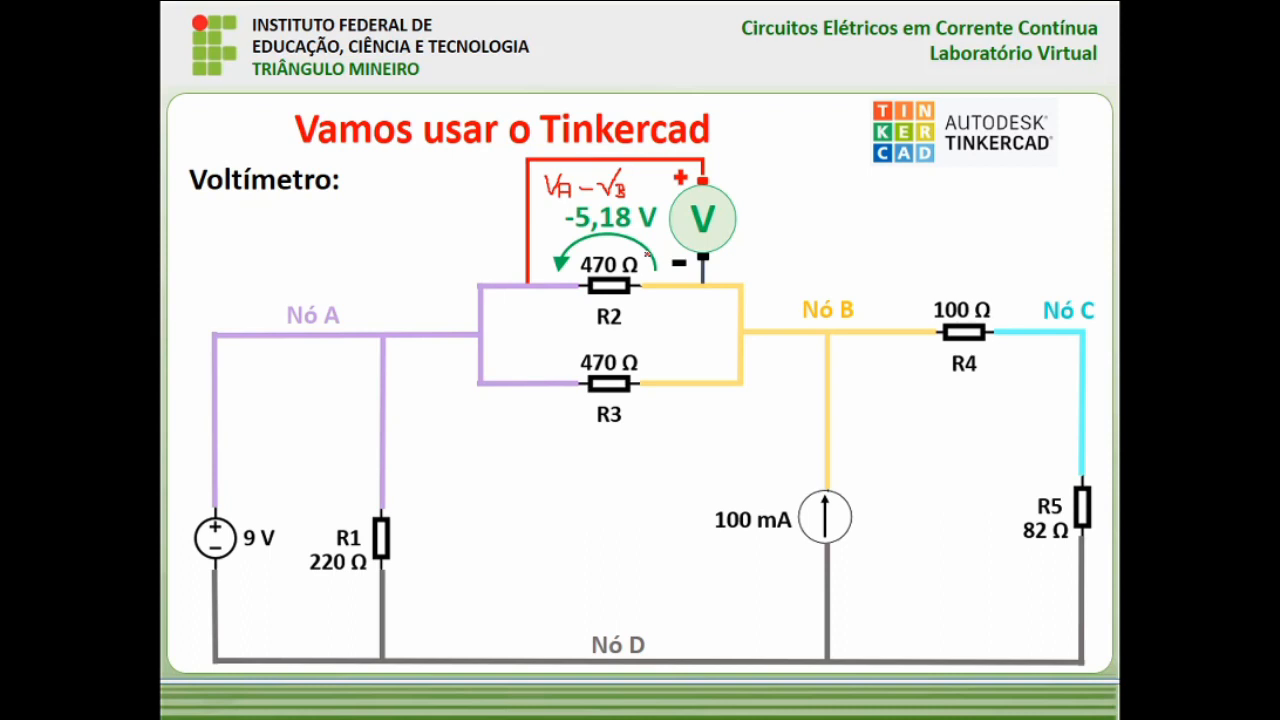
key("Right")
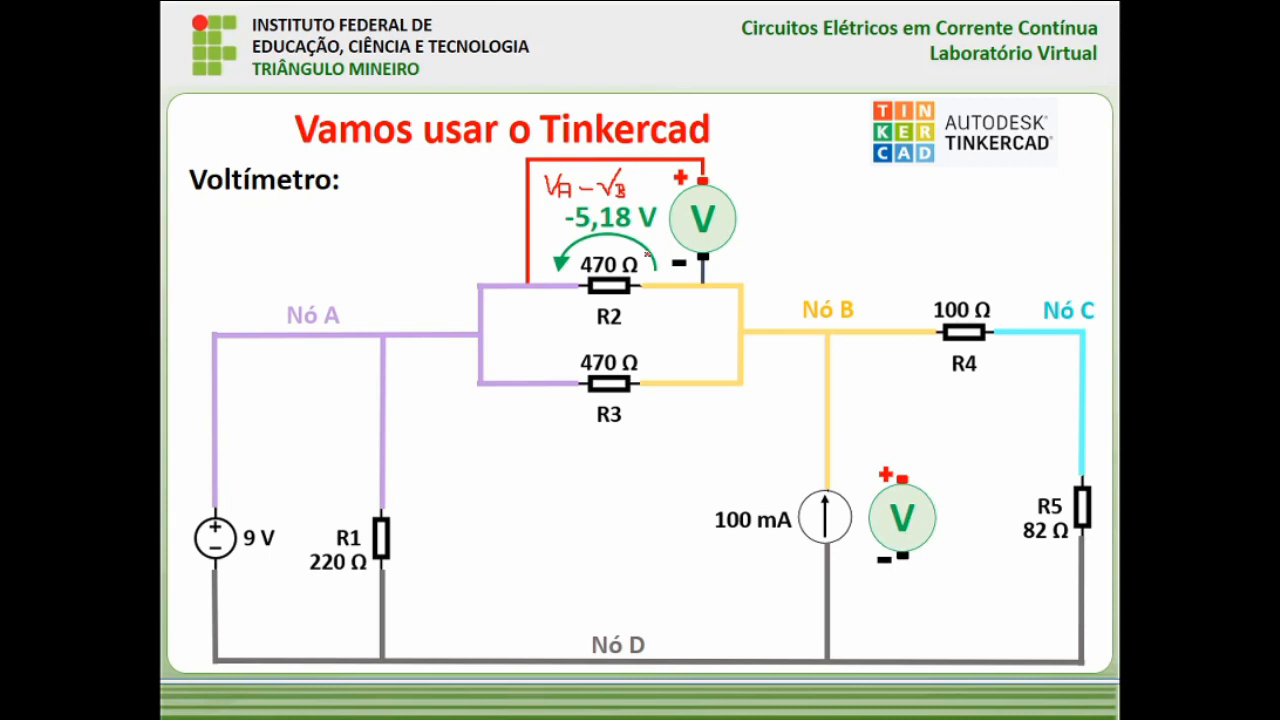
key("Right")
key("Right")
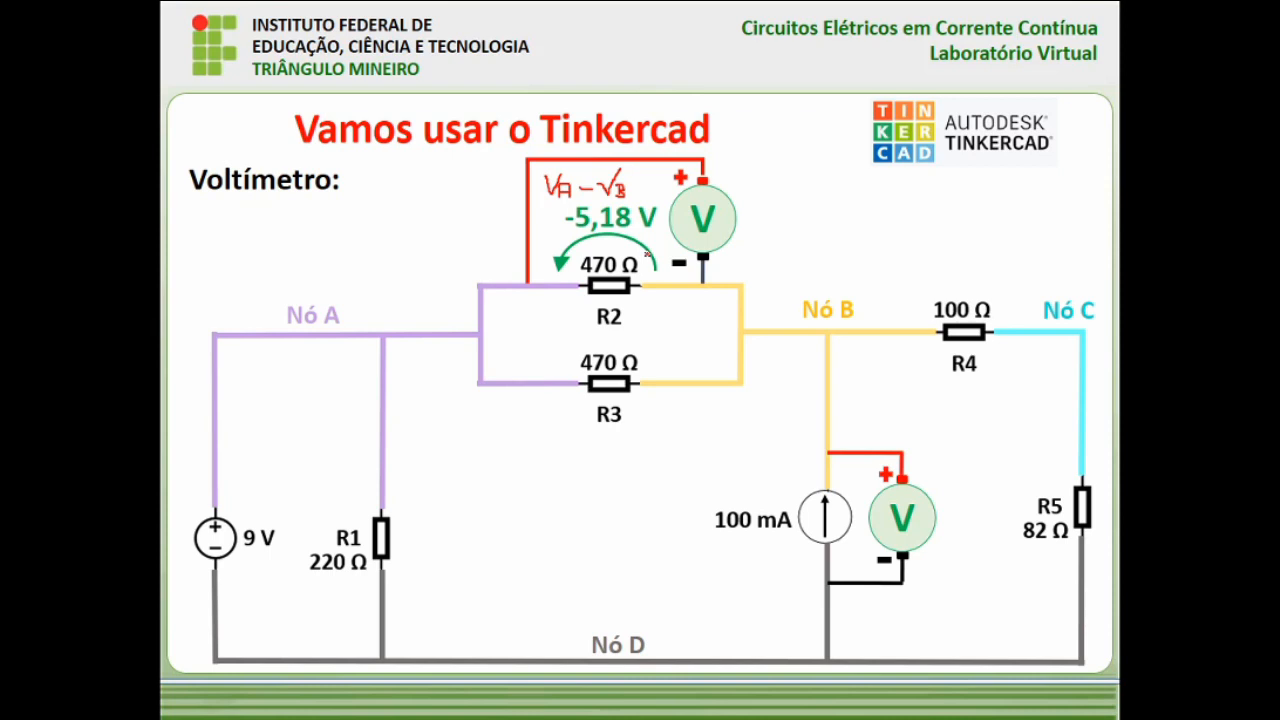
key("Right")
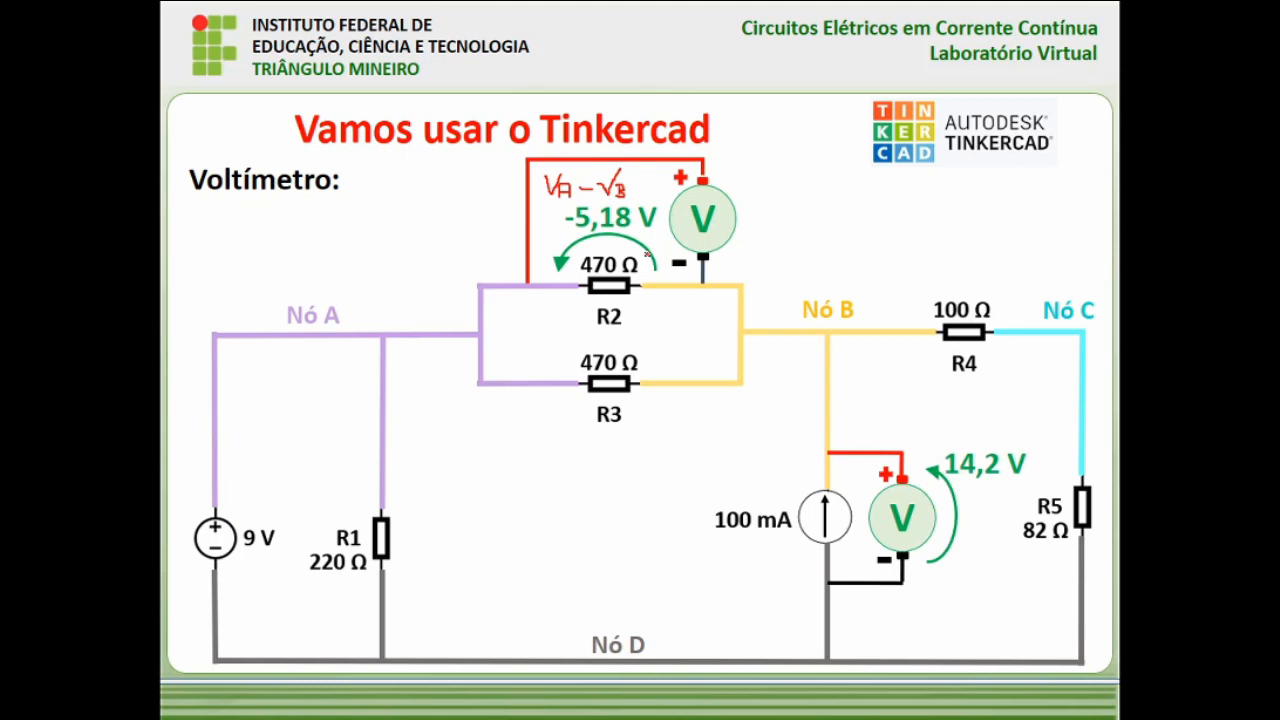
- Return to the Tinkercad circuit, stop the simulation and delete both multimeter wires connected to R2
key("alt+Tab")
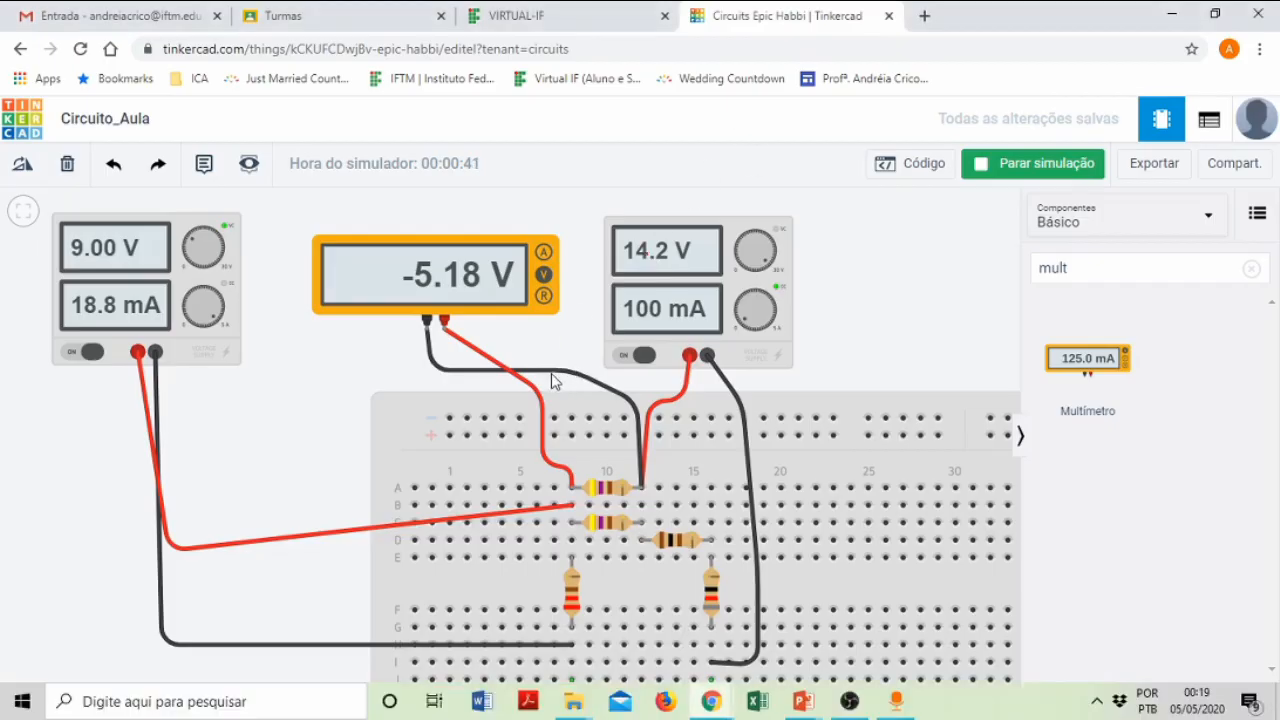
left_click(1033, 163)
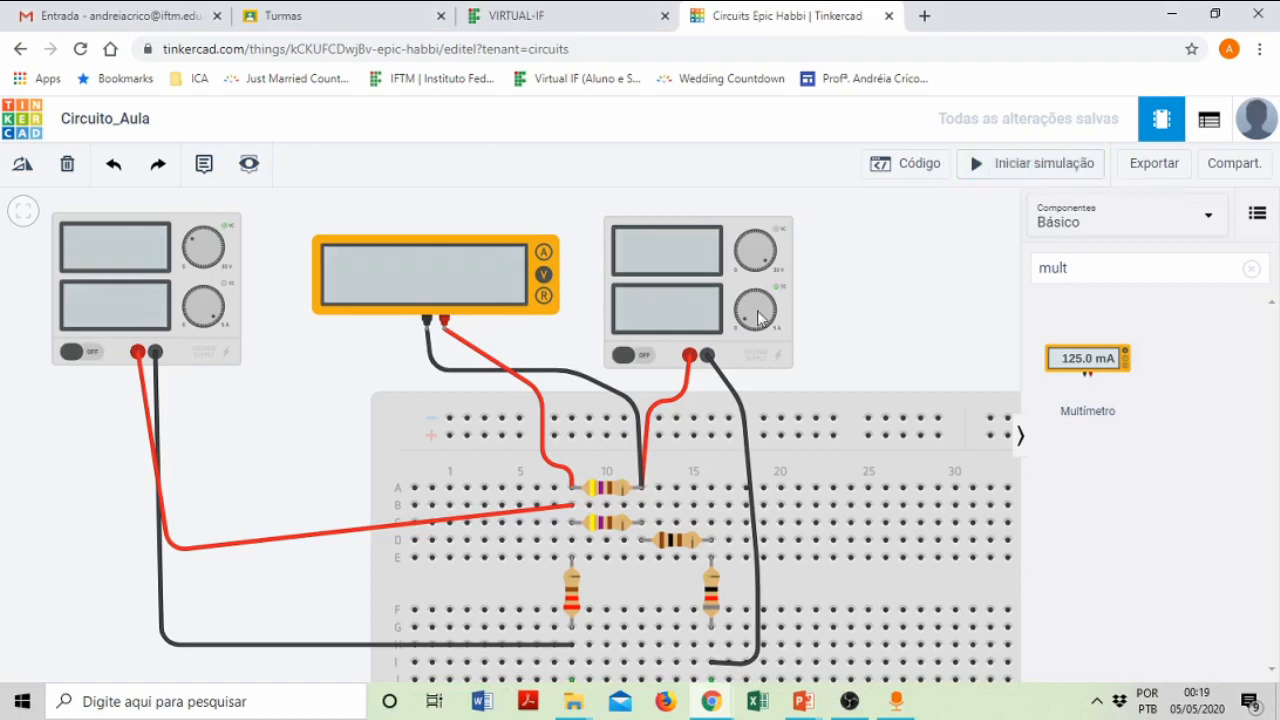
left_click(545, 430)
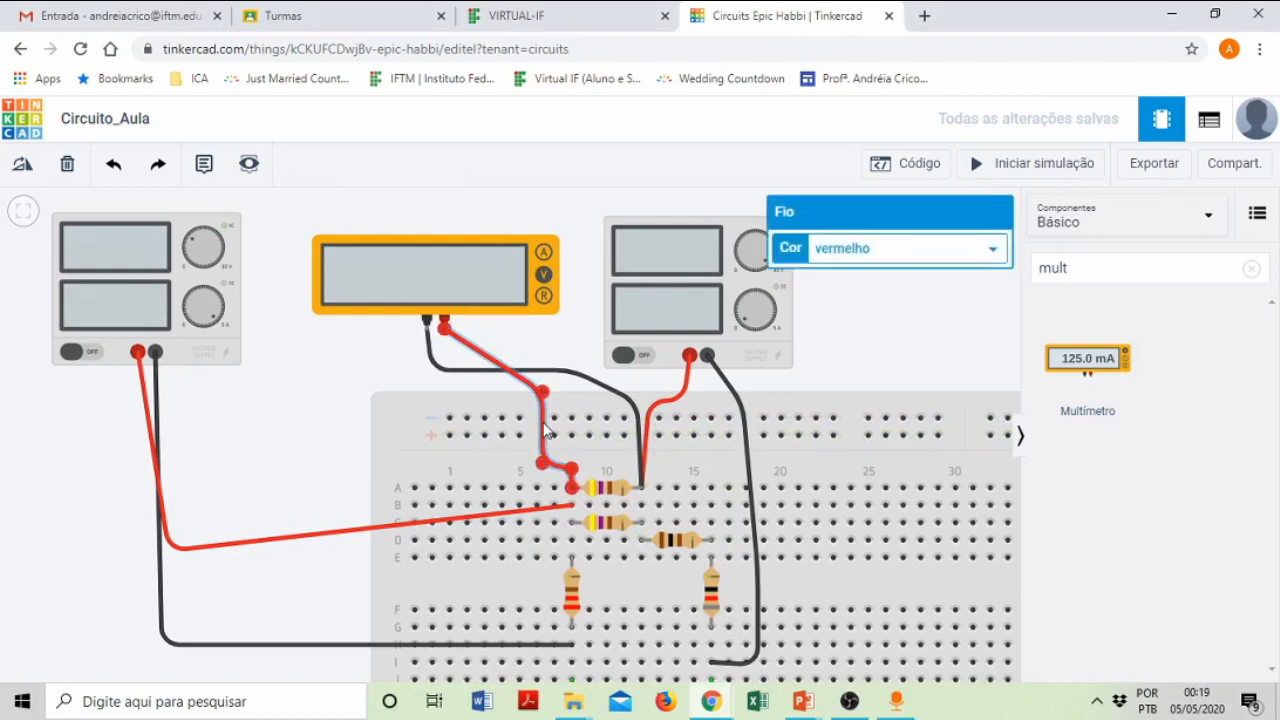
key("Delete")
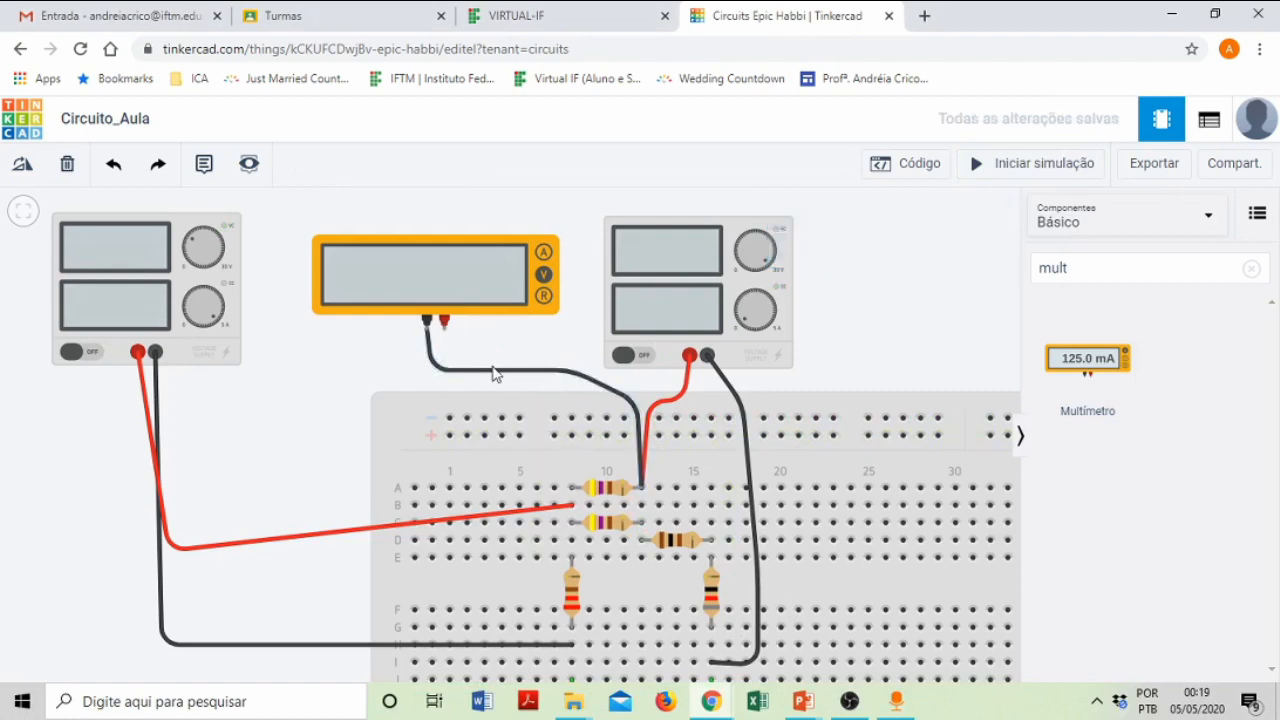
left_click(491, 370)
key("Delete")
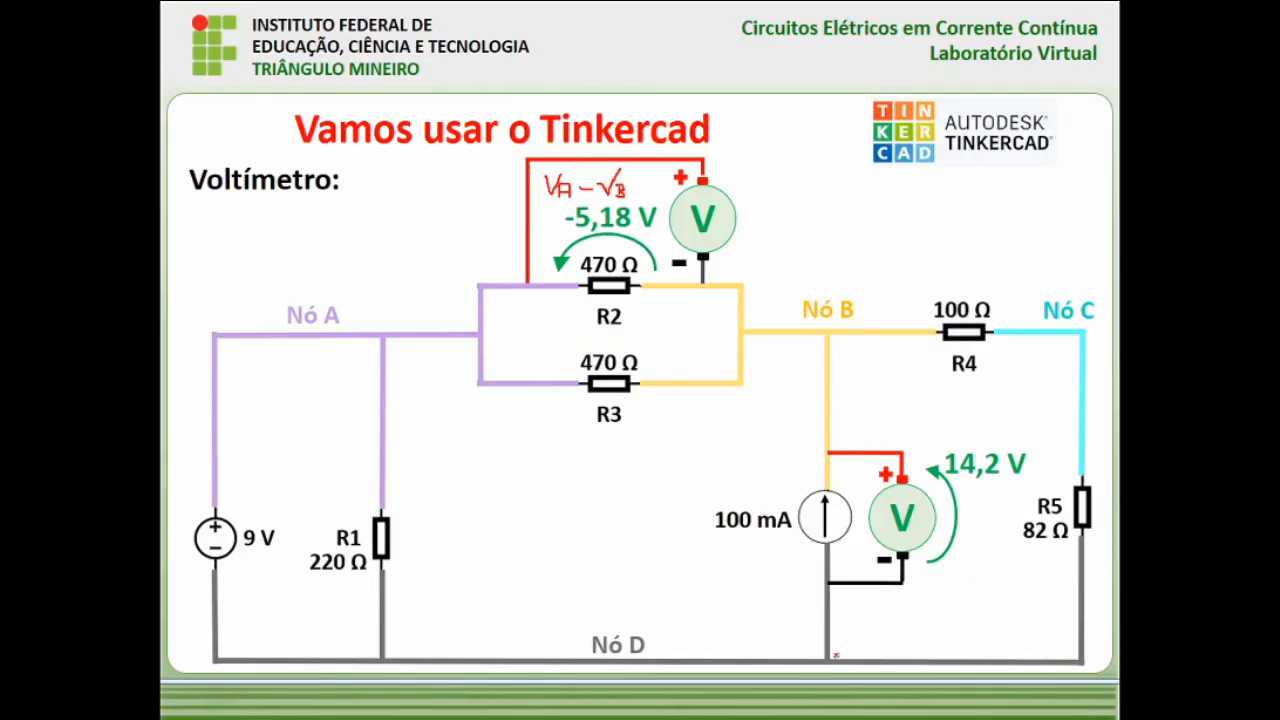
- Move the multimeter to the breadboard's upper edge, beside the current source and above roughly columns 22 to 36
key("alt+Tab")
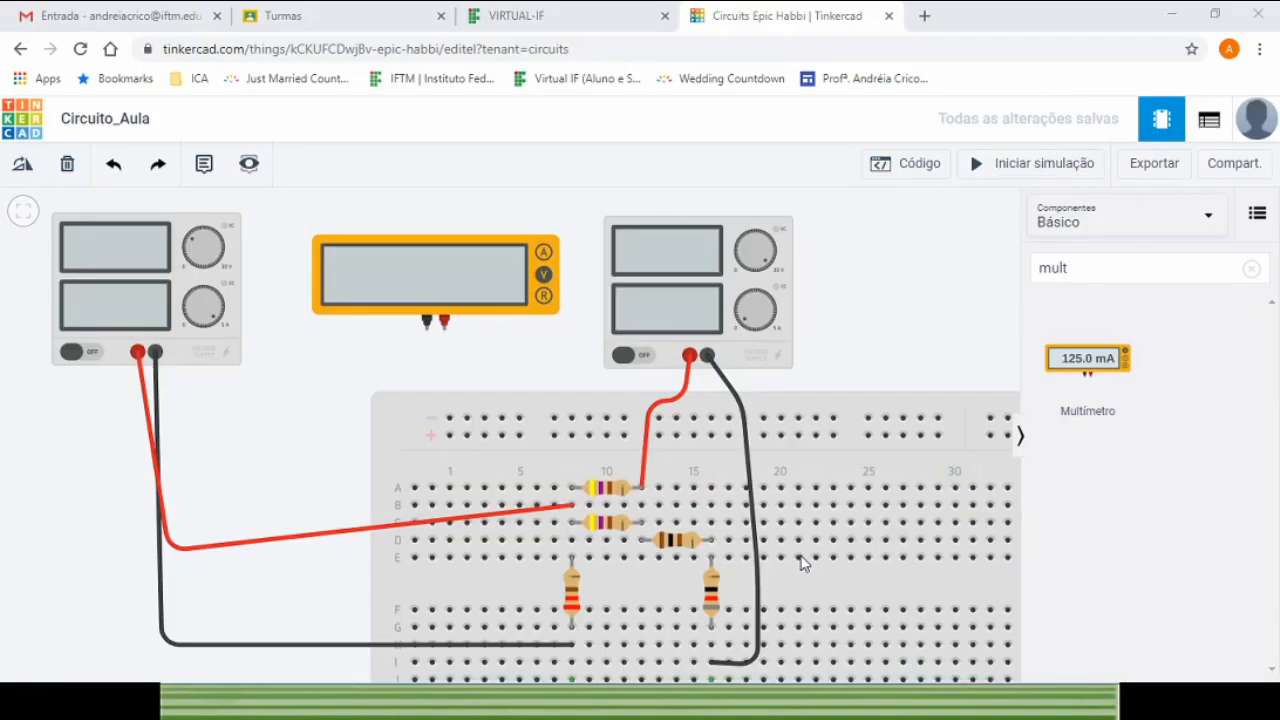
left_click_drag(690, 506, 714, 660)
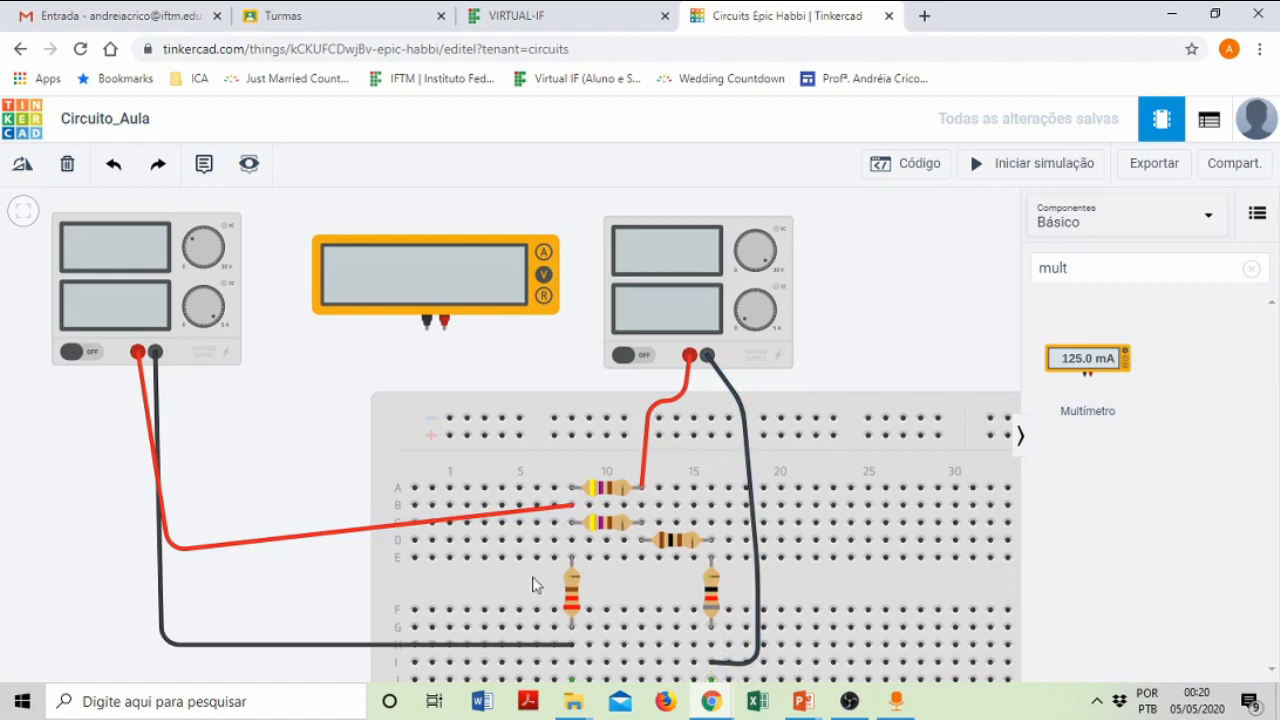
left_click(428, 274)
left_click_drag(428, 274, 559, 304)
left_click_drag(610, 342, 898, 492)
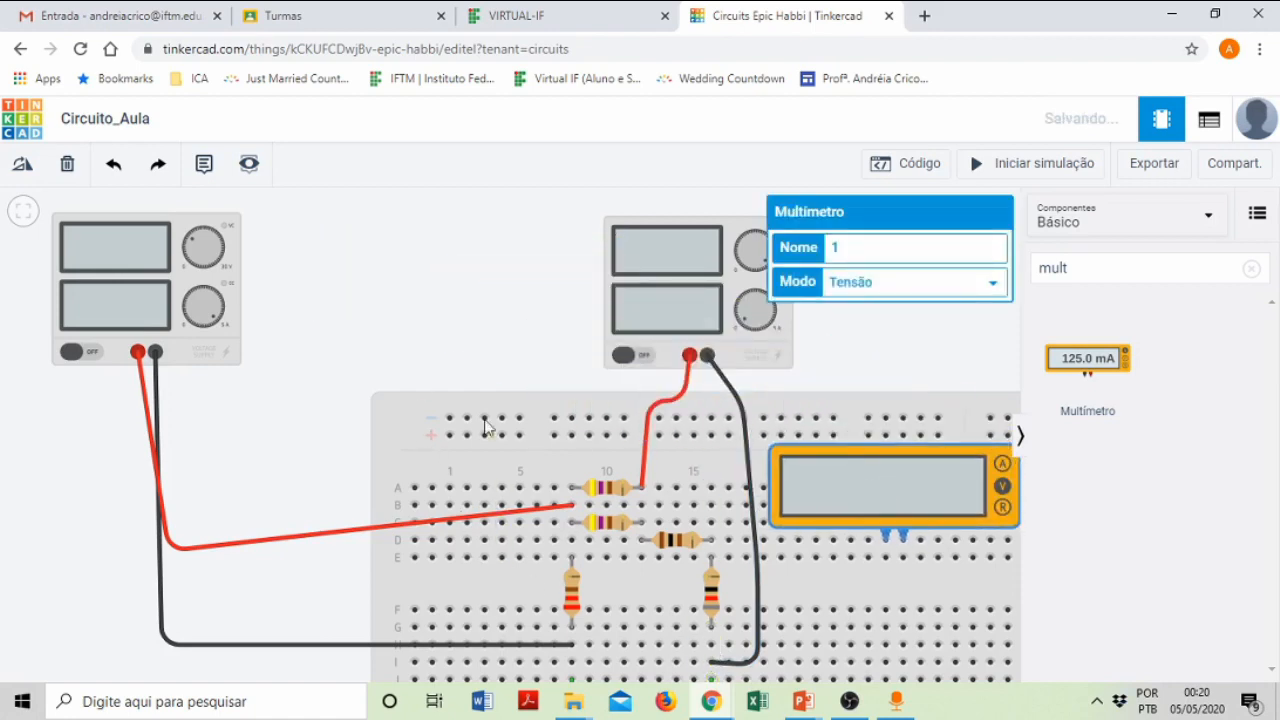
scroll(420, 335, "down", 1)
scroll(406, 346, "down", 3)
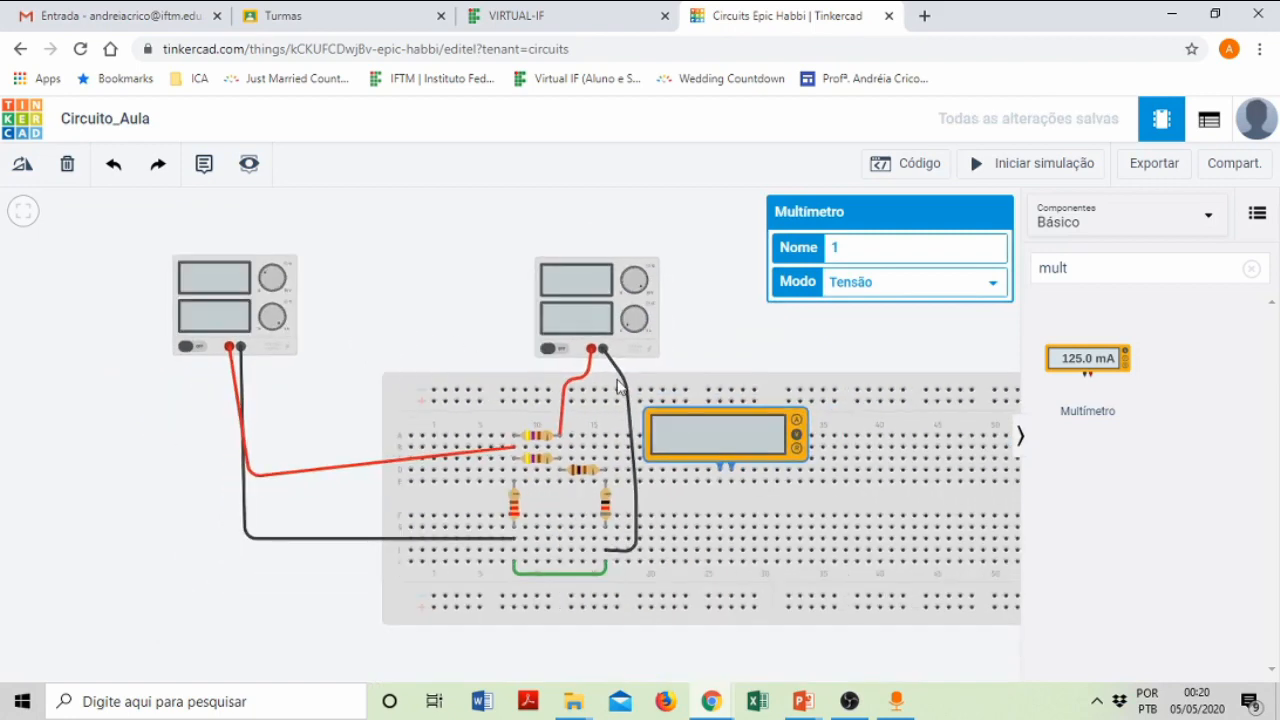
scroll(806, 412, "up", 4)
scroll(792, 431, "up", 2)
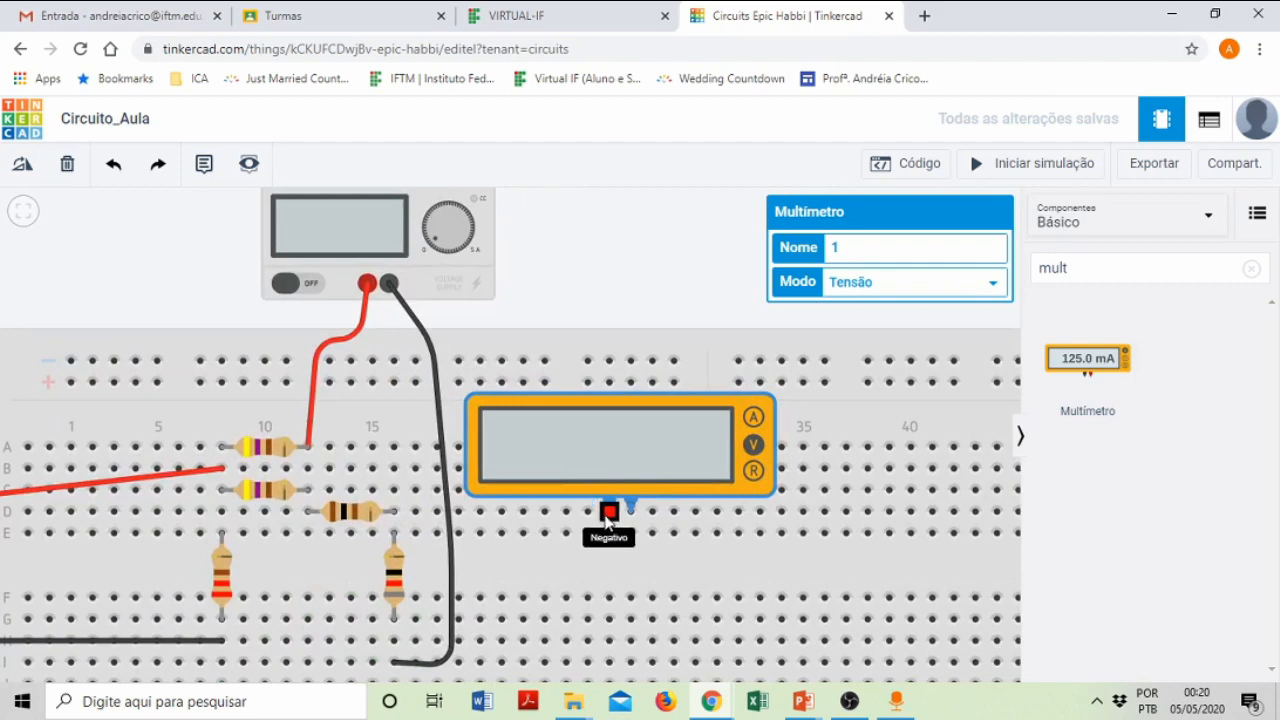
left_click_drag(630, 460, 700, 381)
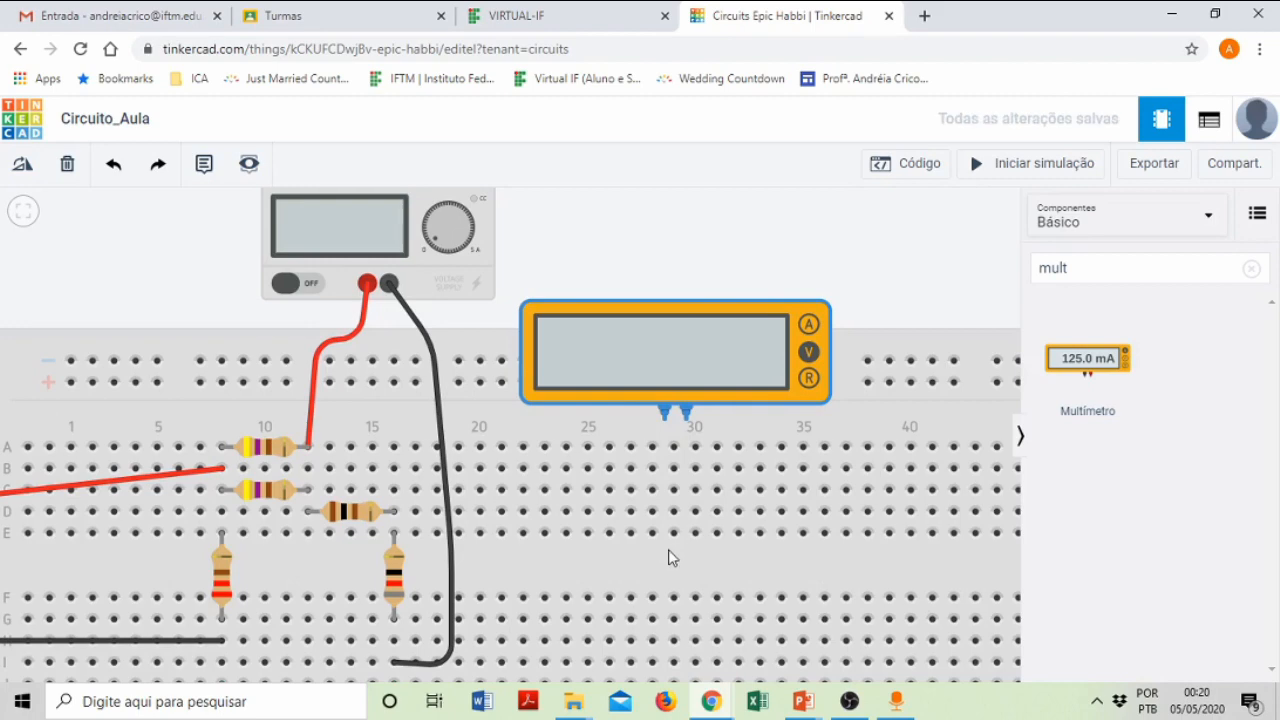
- Wire the multimeter's negative terminal to hole H16 with three bends and colour the wire preto
left_click(662, 419)
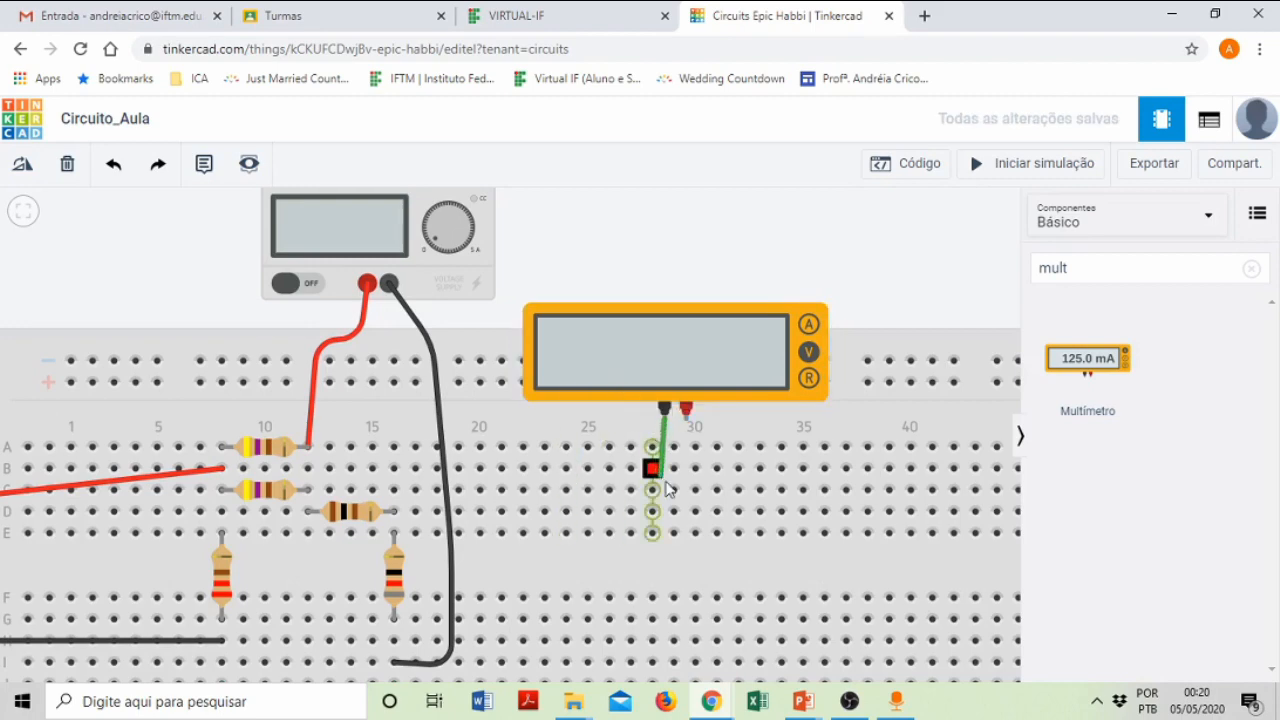
left_click(662, 566)
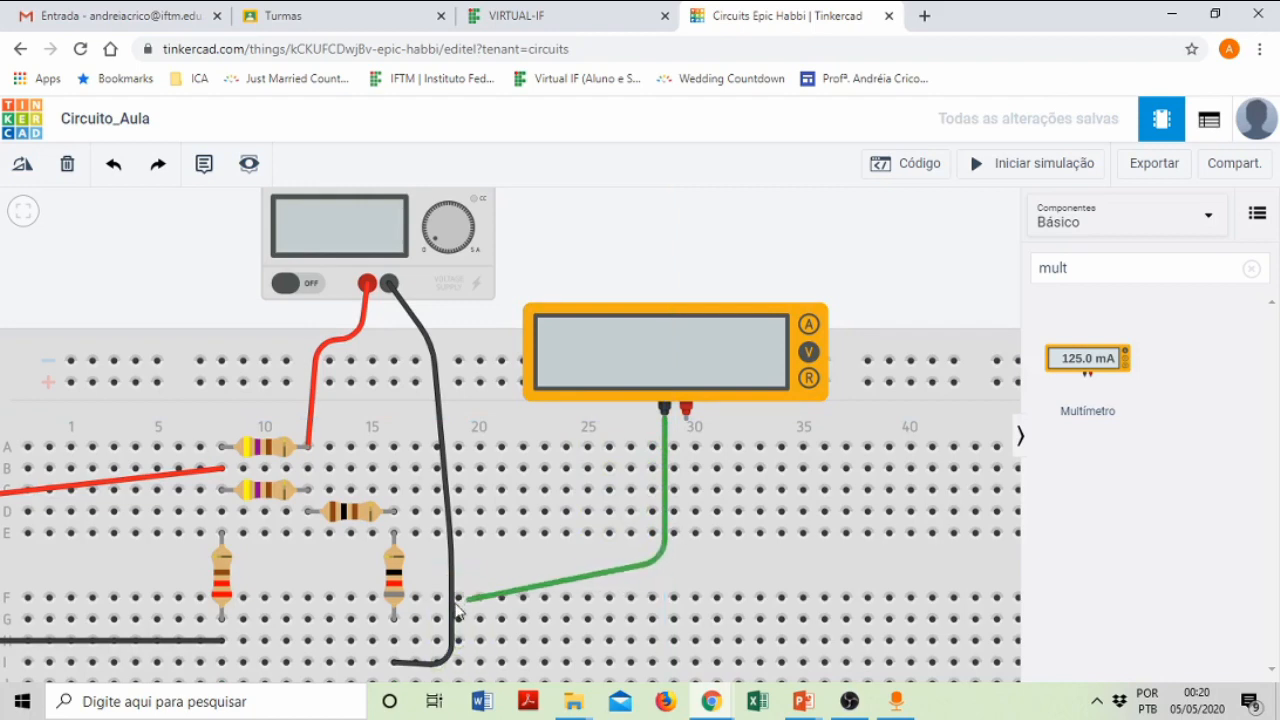
left_click(427, 571)
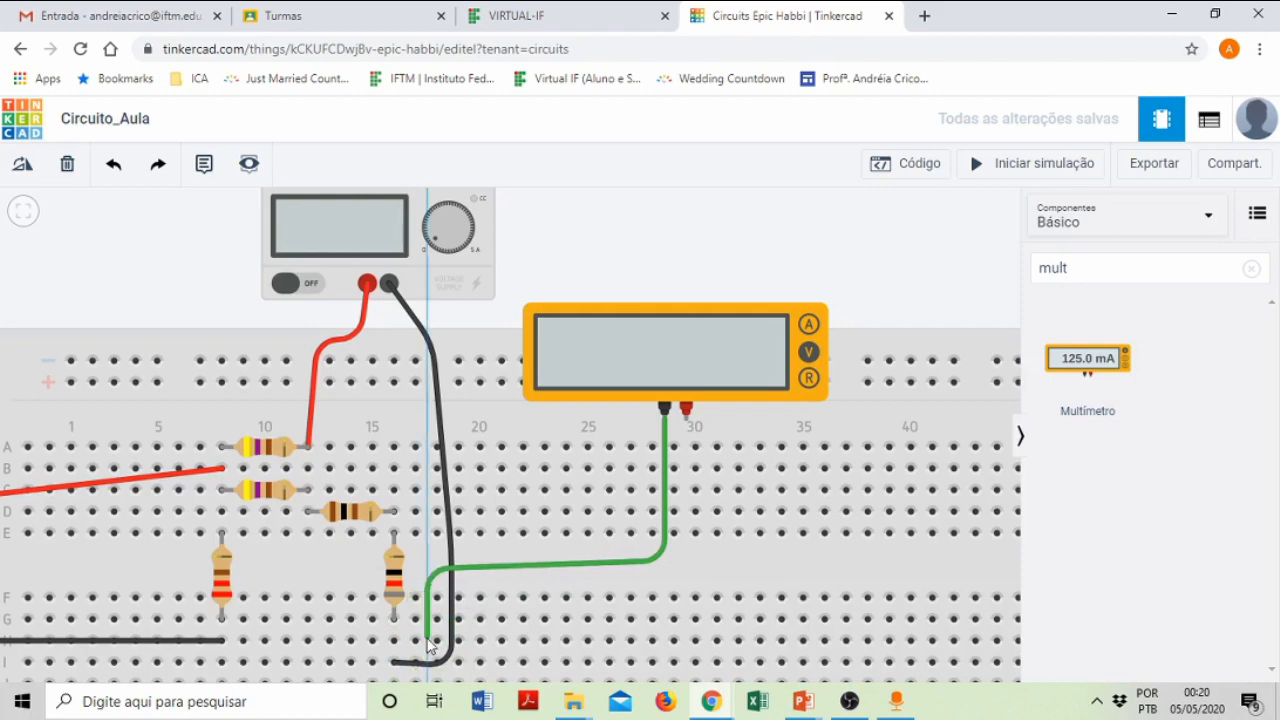
left_click(427, 637)
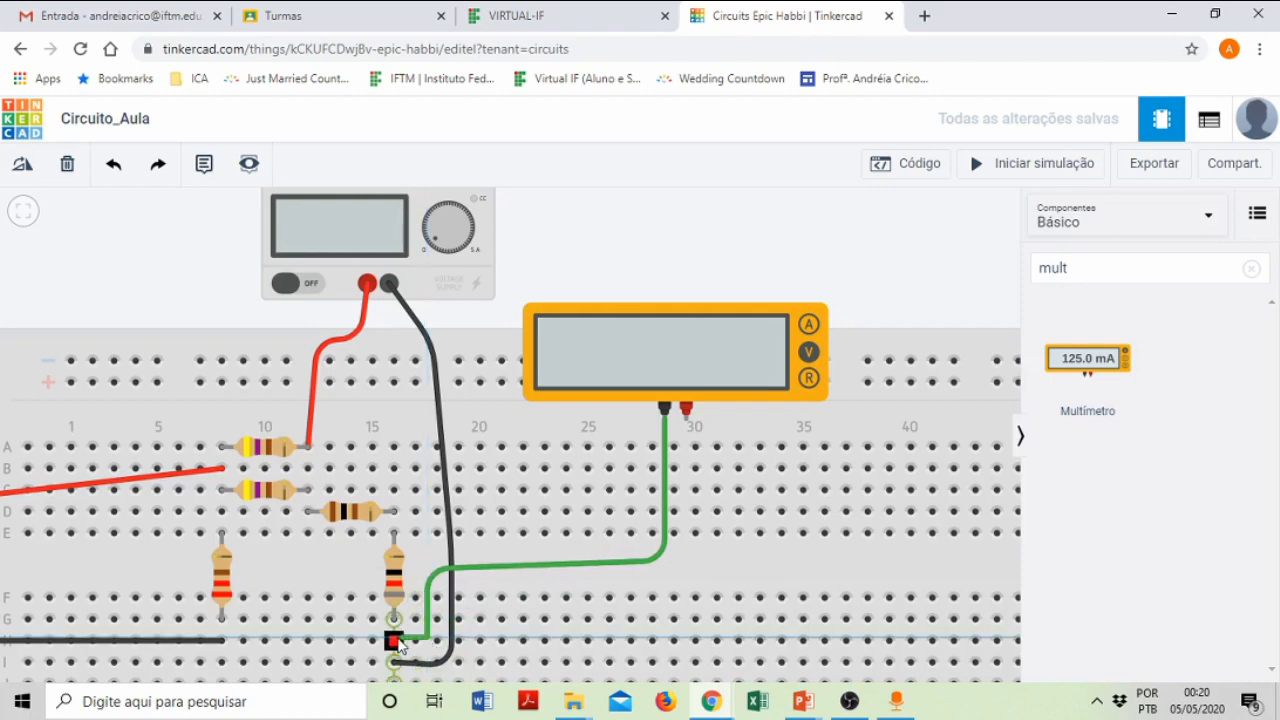
left_click(396, 641)
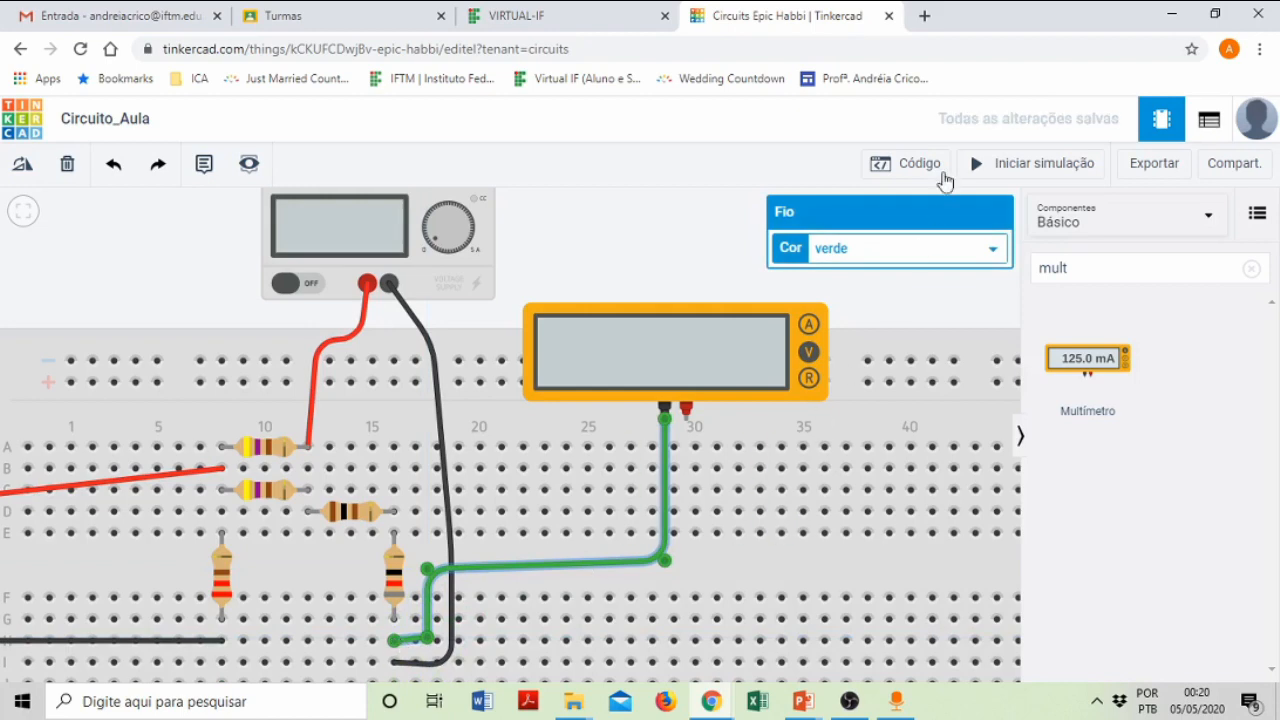
left_click(866, 250)
left_click(843, 271)
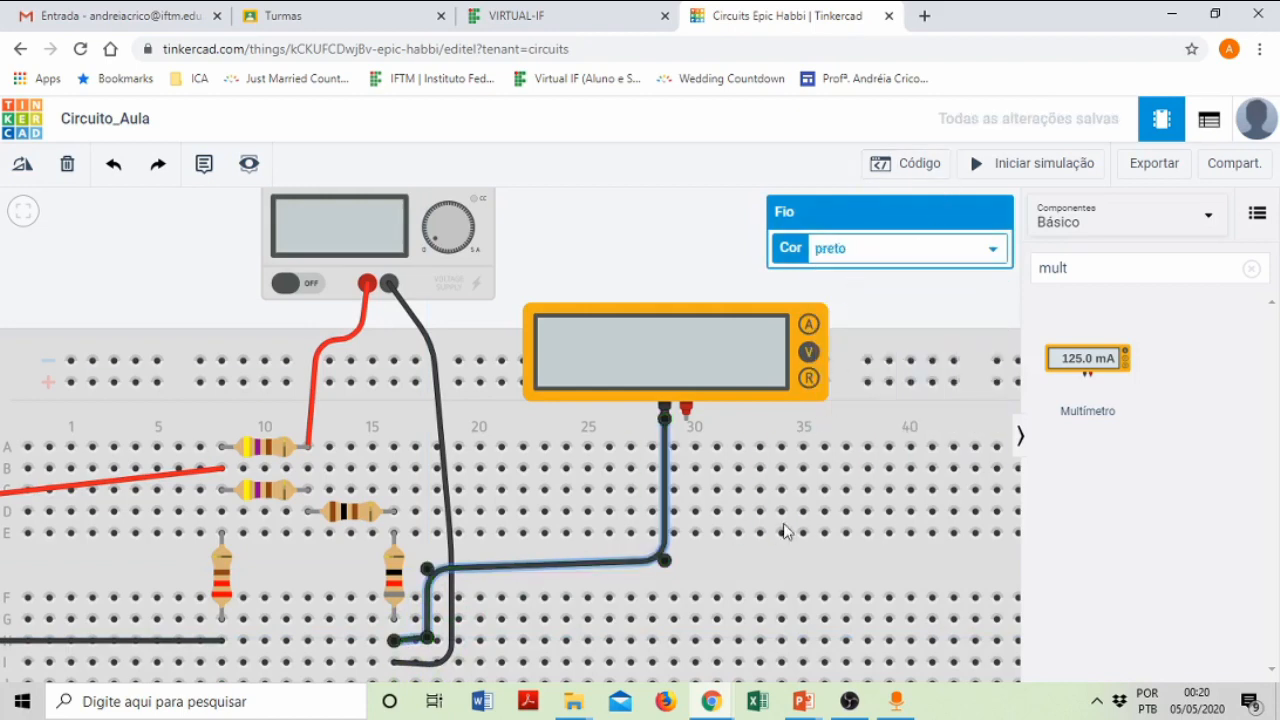
left_click(697, 268)
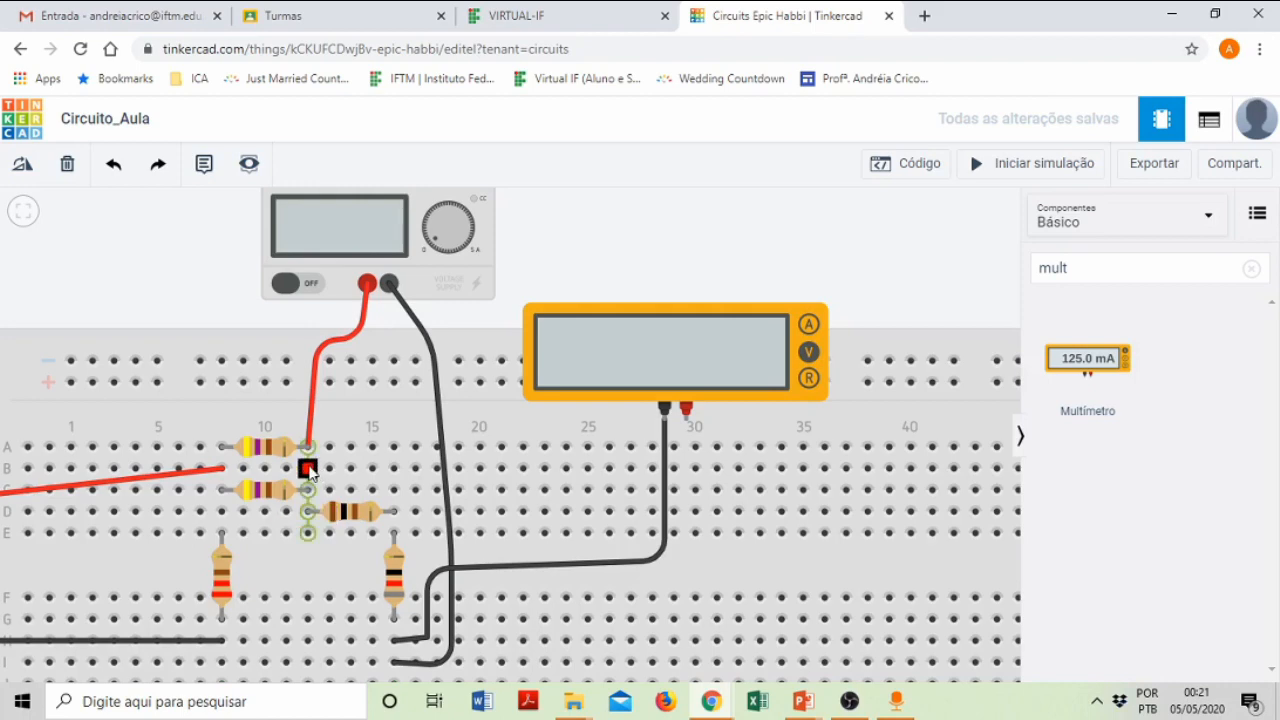
- Wire the multimeter's positive terminal to hole B12 with three bends and colour the wire vermelho
left_click(684, 420)
left_click(688, 436)
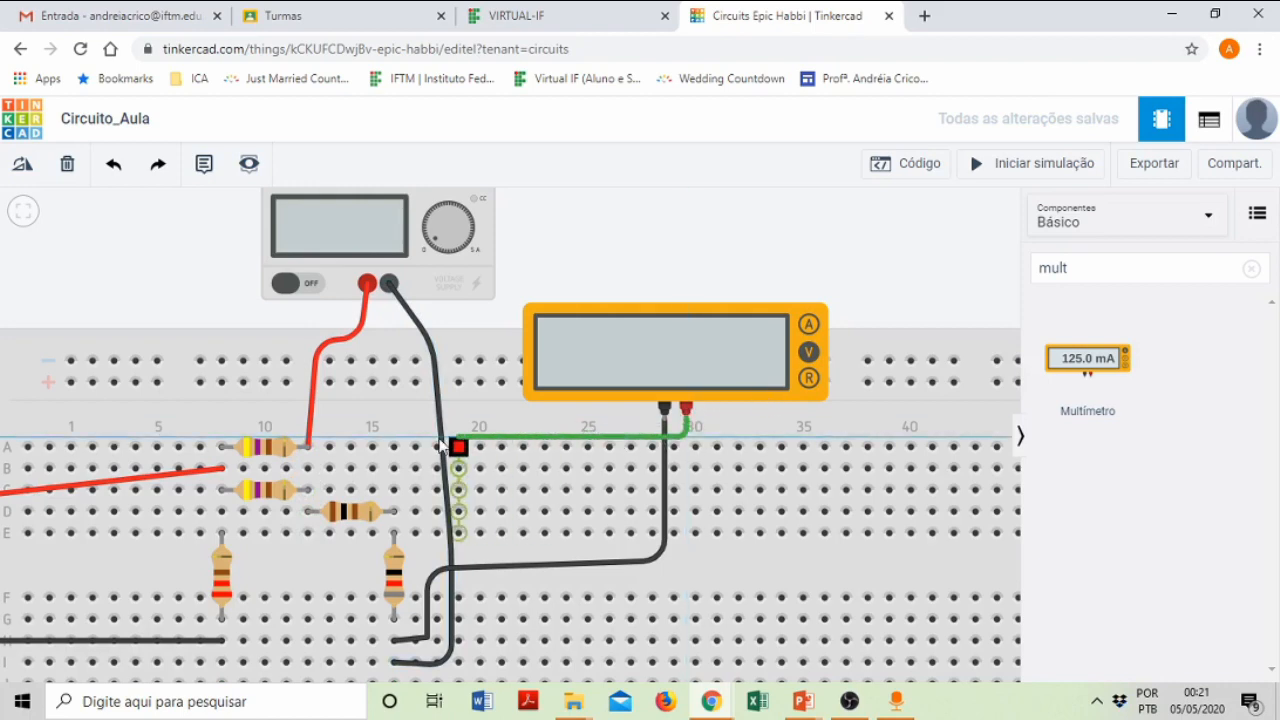
left_click(329, 430)
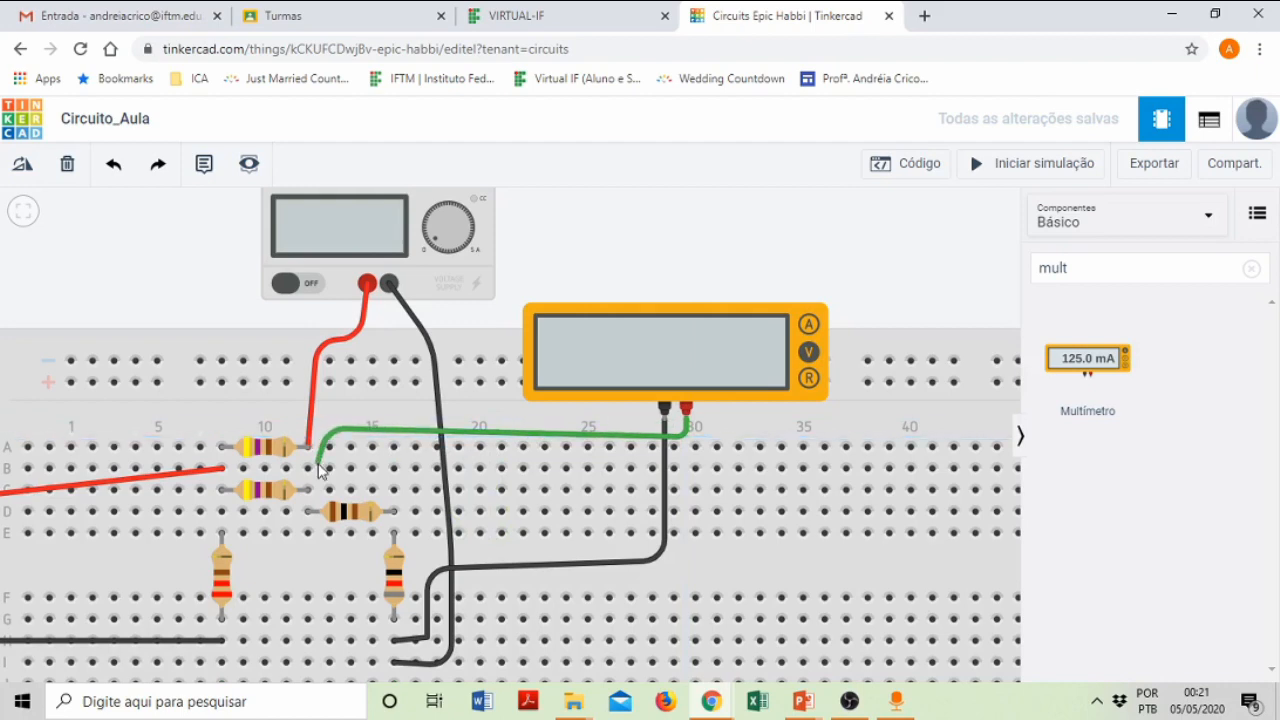
left_click(309, 468)
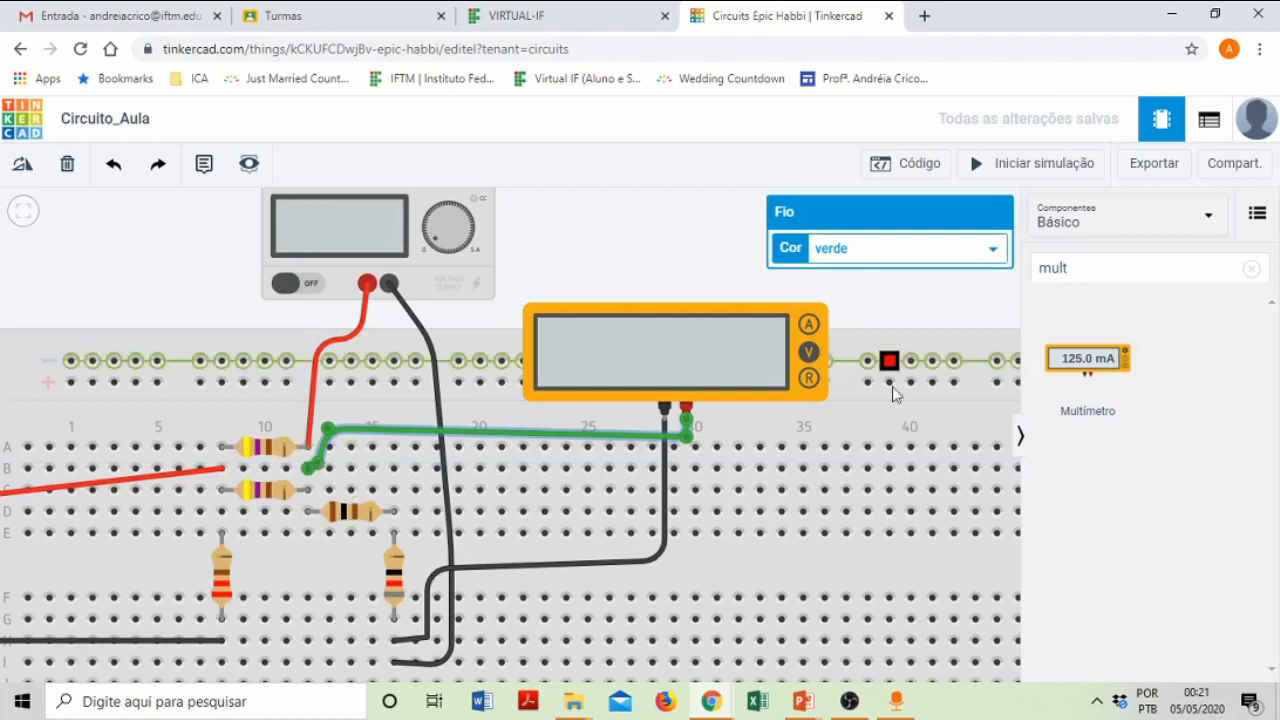
left_click(620, 280)
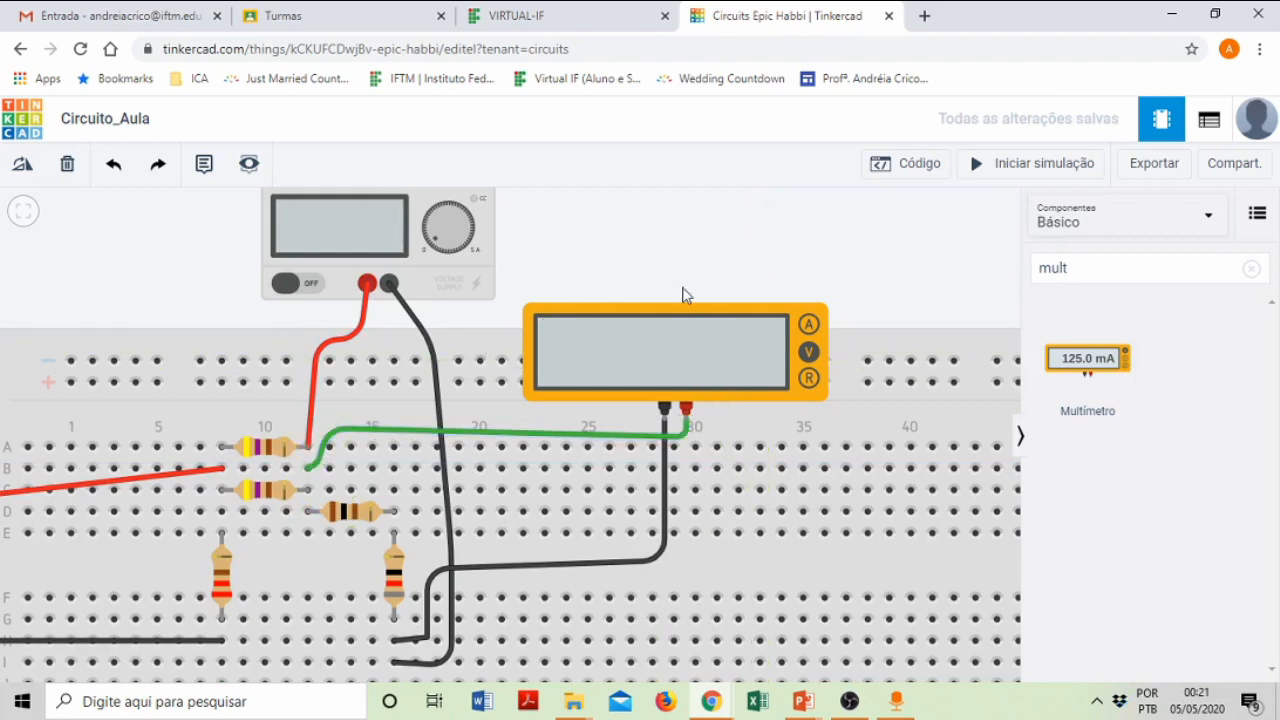
left_click(603, 433)
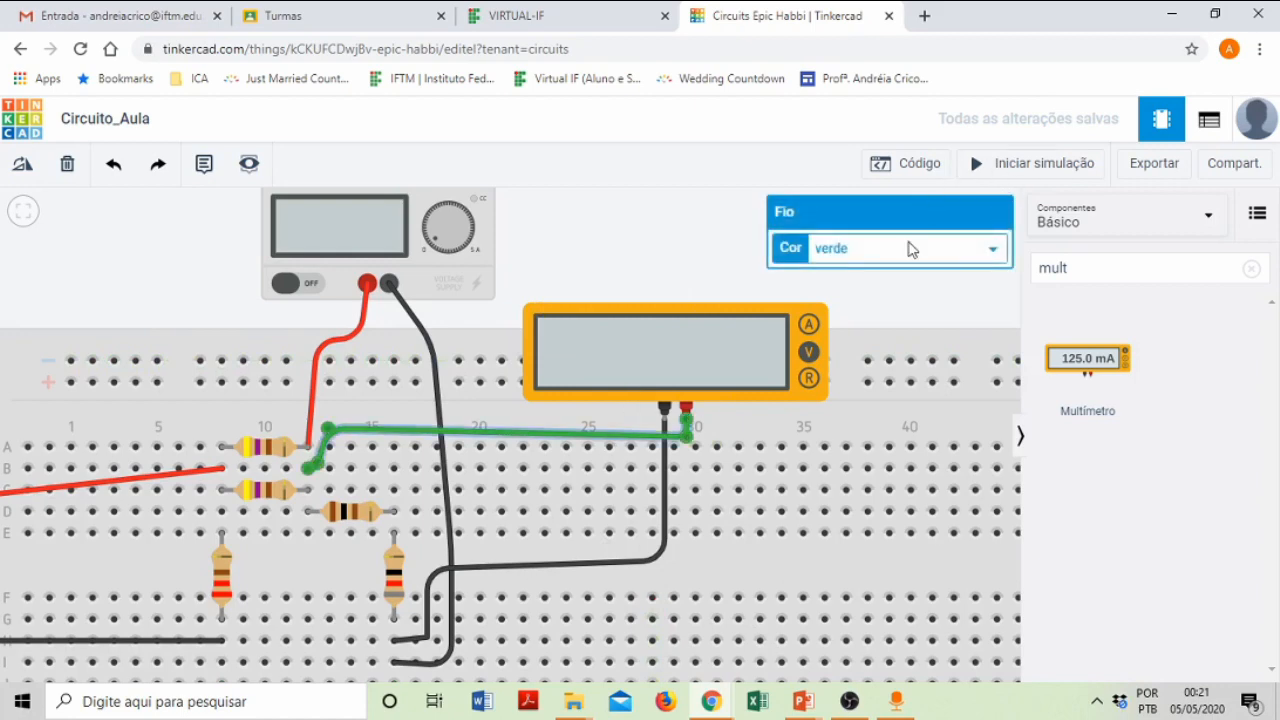
left_click(908, 249)
left_click(866, 288)
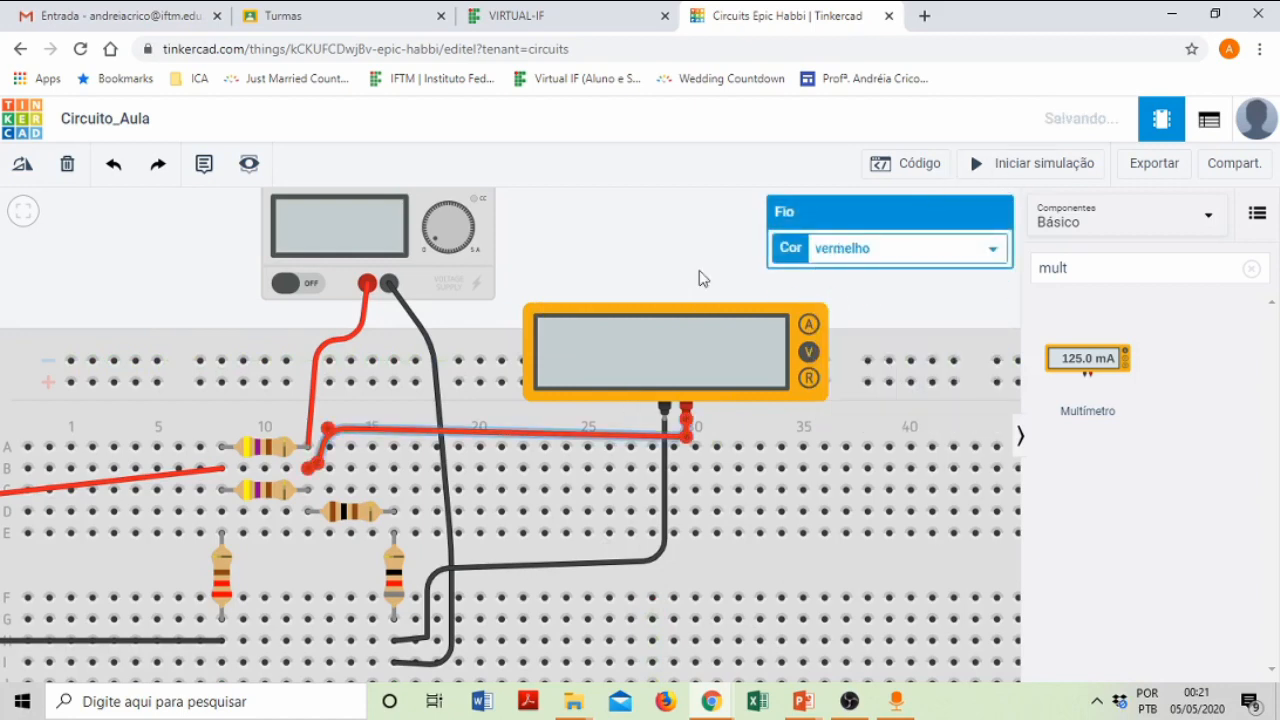
- Start the simulation and compare the multimeter's voltage across the current source with the source's own display
left_click(632, 247)
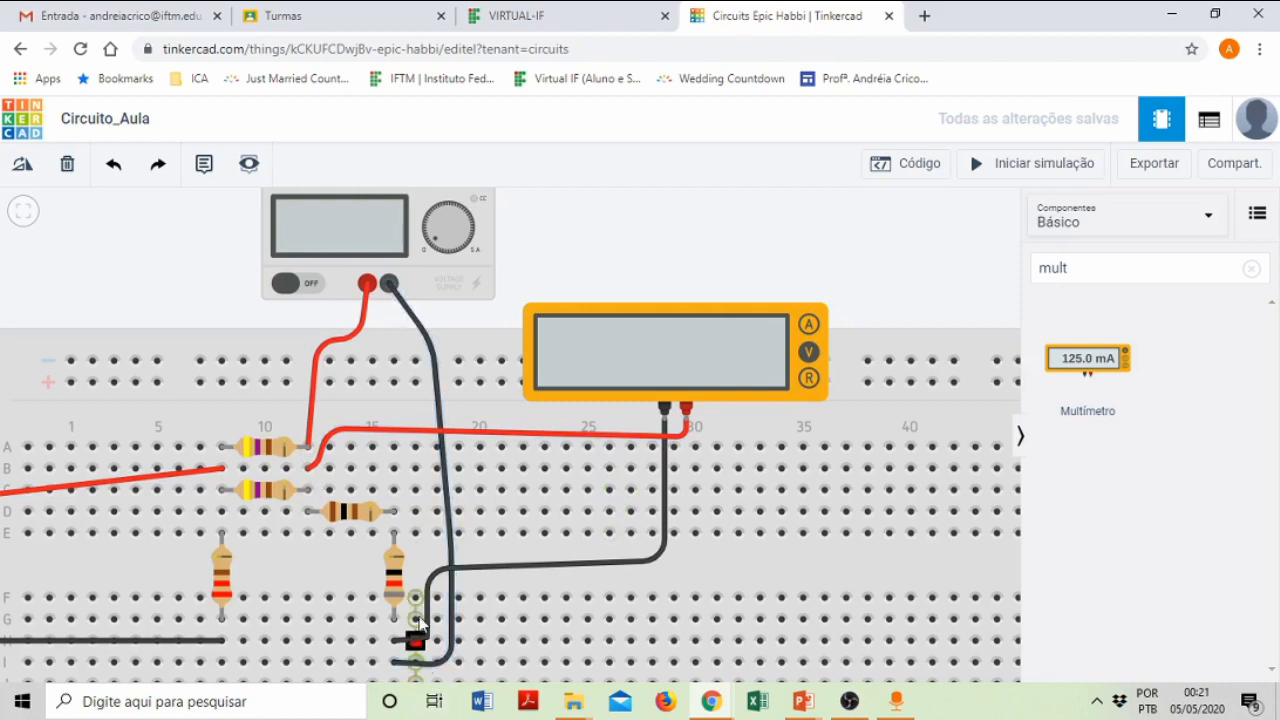
left_click(427, 640)
left_click(997, 163)
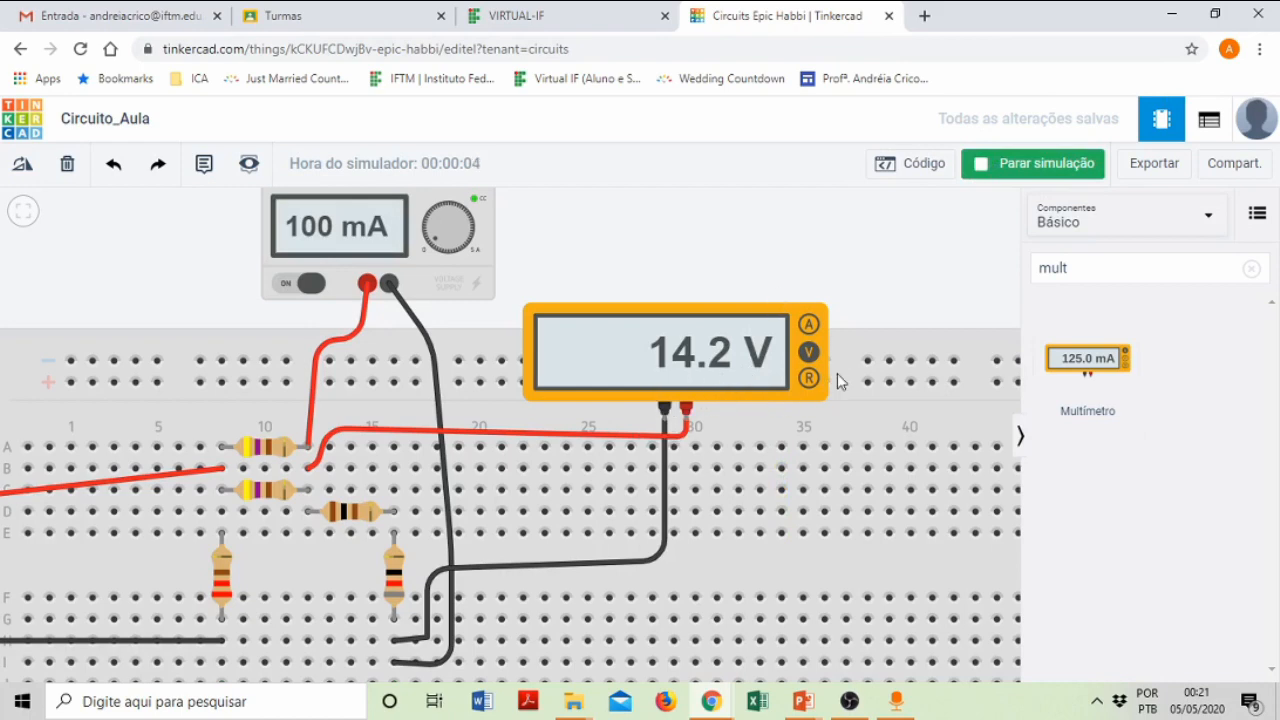
scroll(783, 342, "down", 3)
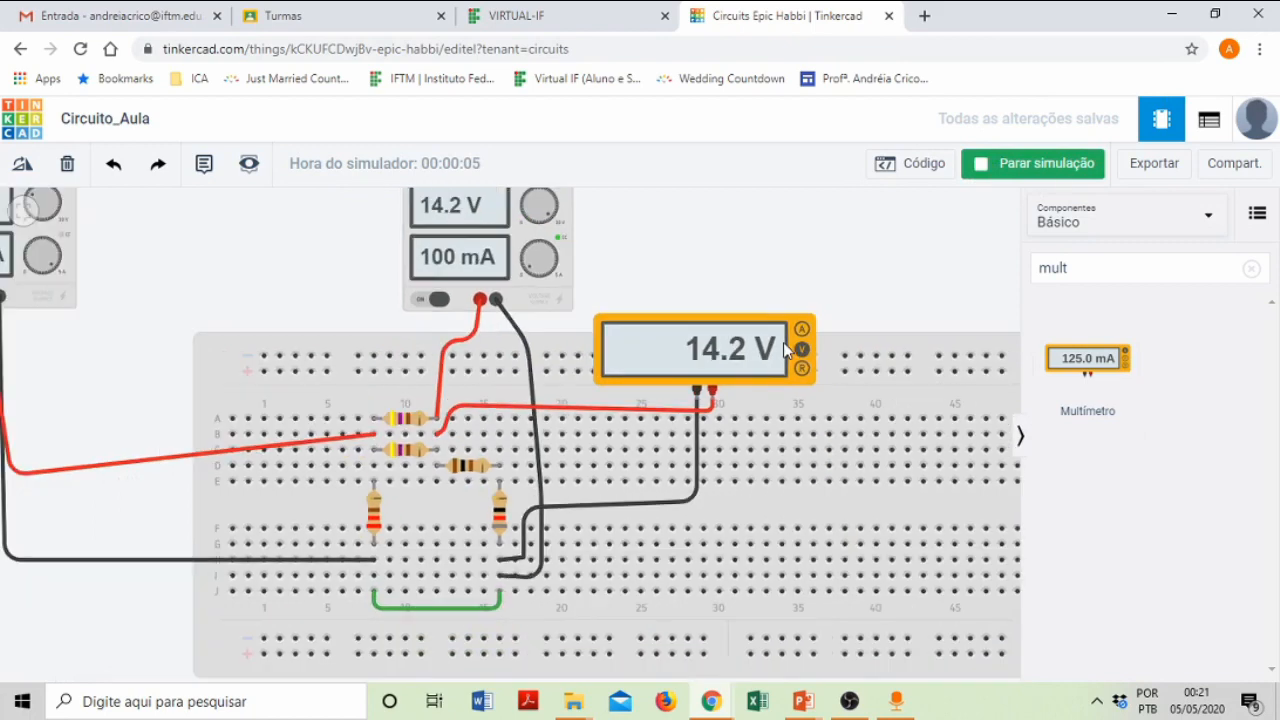
scroll(783, 342, "down", 2)
scroll(657, 300, "down", 1)
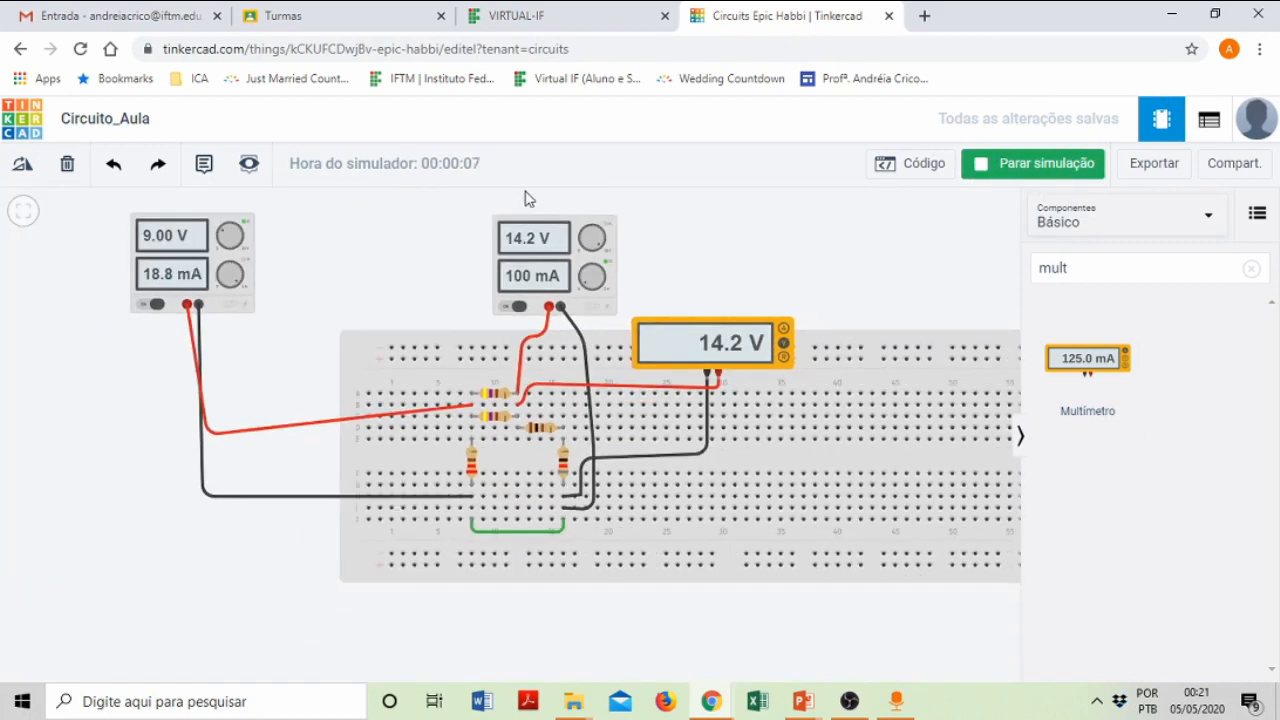
scroll(550, 212, "up", 4)
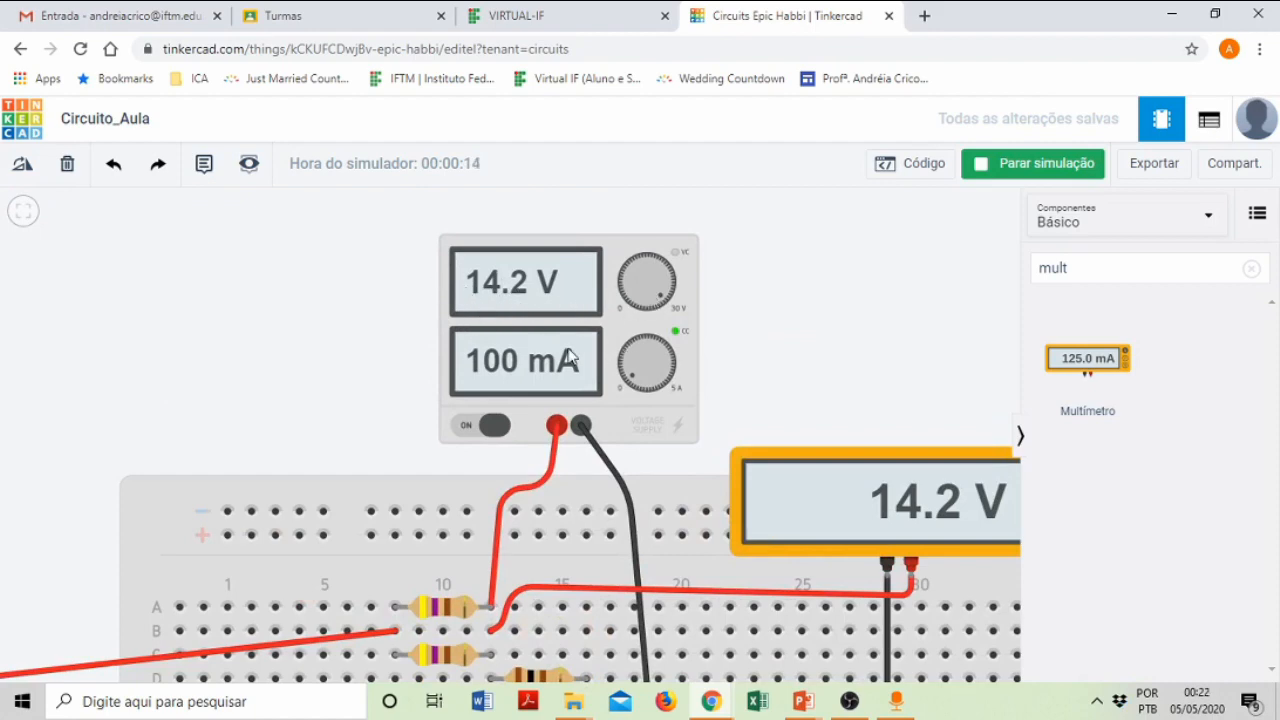
scroll(568, 357, "down", 2)
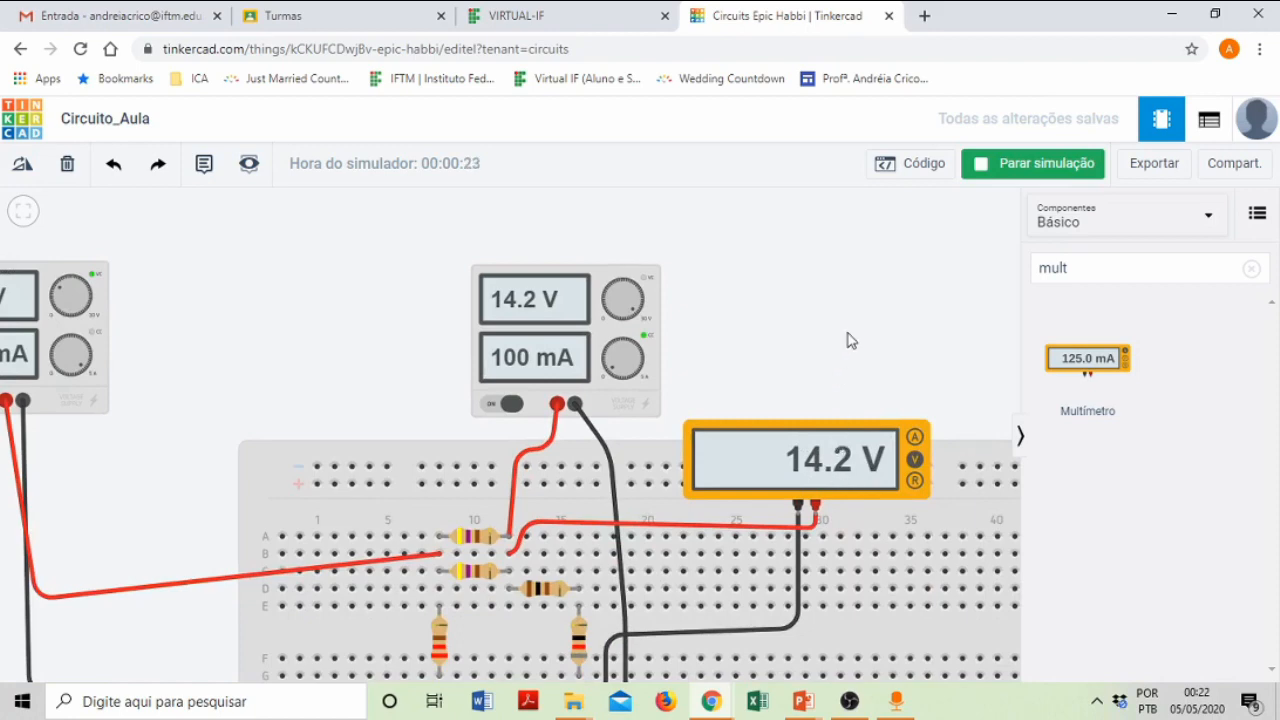
scroll(847, 340, "down", 1)
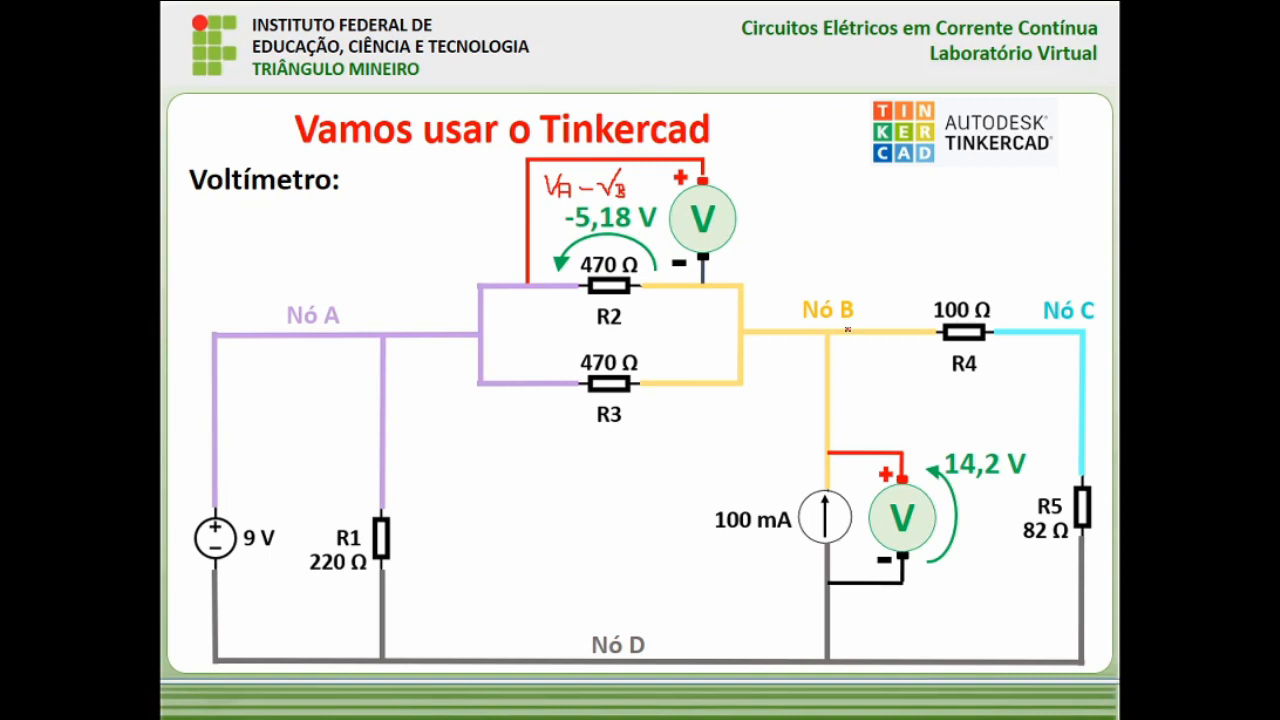
- Advance the lesson slides to the Amperímetro circuit and return to the Tinkercad circuit
key("Right")
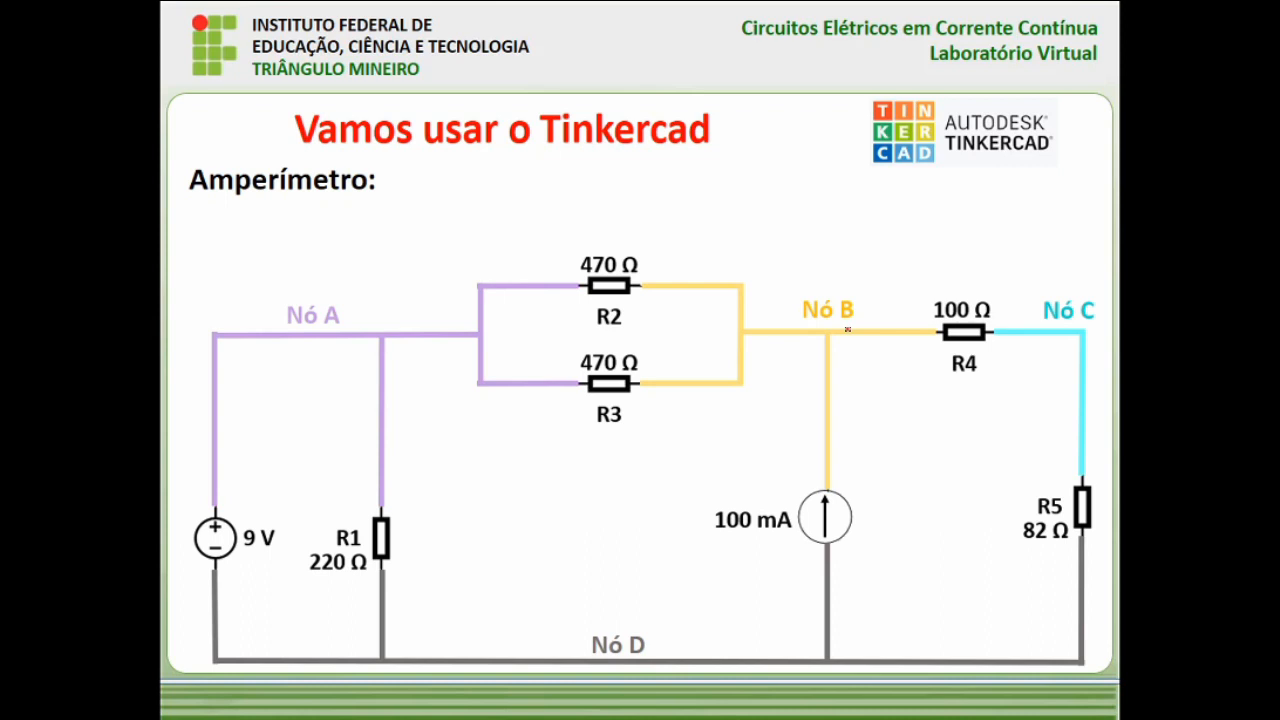
key("alt+Tab")
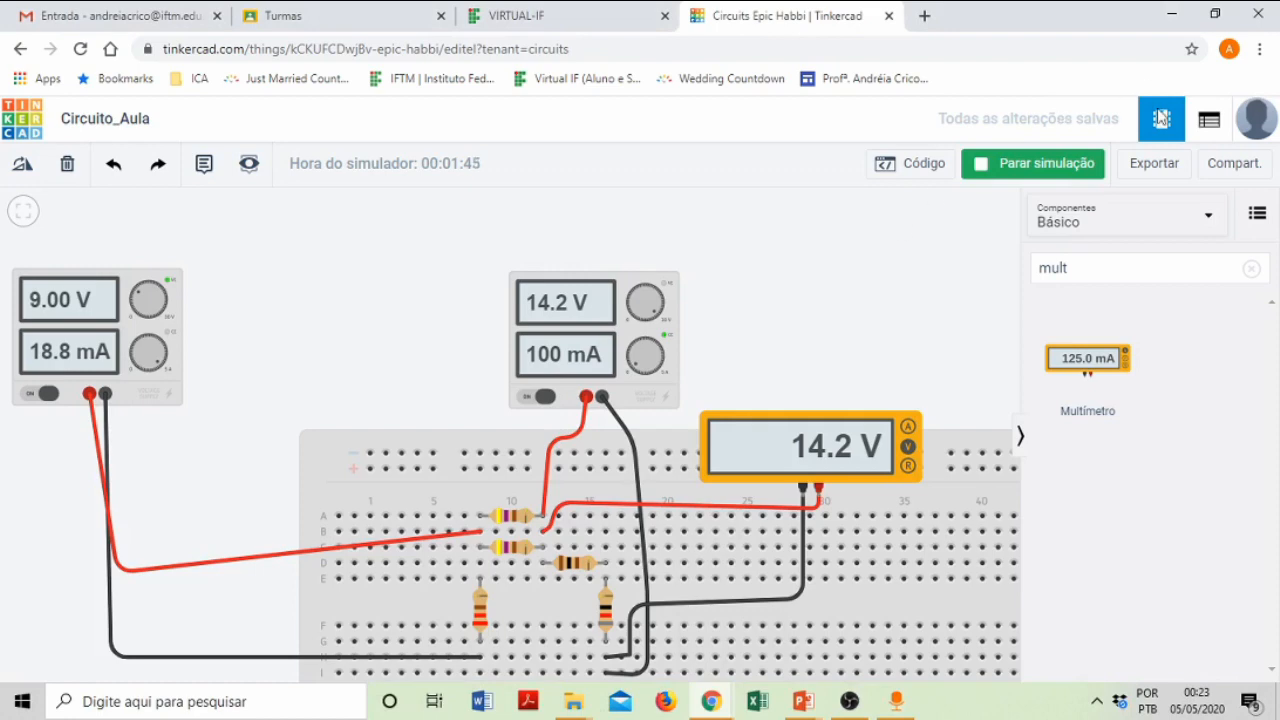
scroll(795, 362, "down", 1)
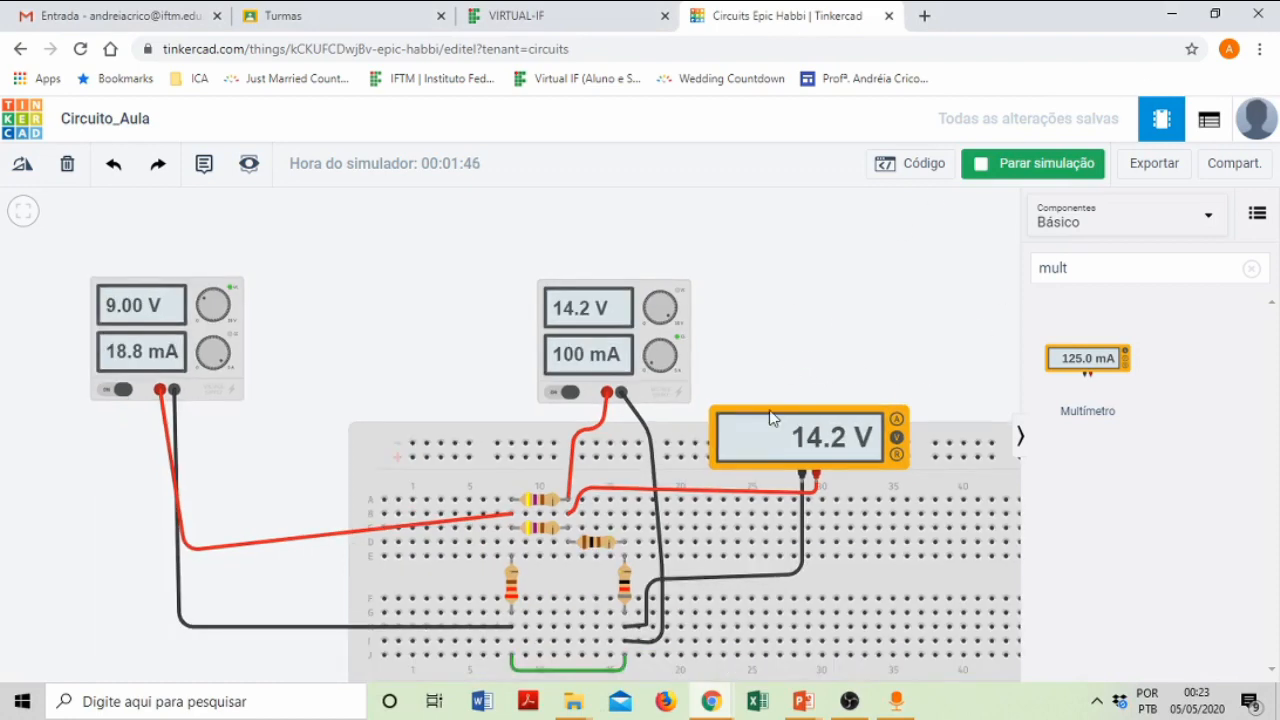
- Stop the simulation and delete both multimeter wires, the red one to B12 and the black one to H16
left_click(1000, 168)
scroll(743, 523, "up", 2)
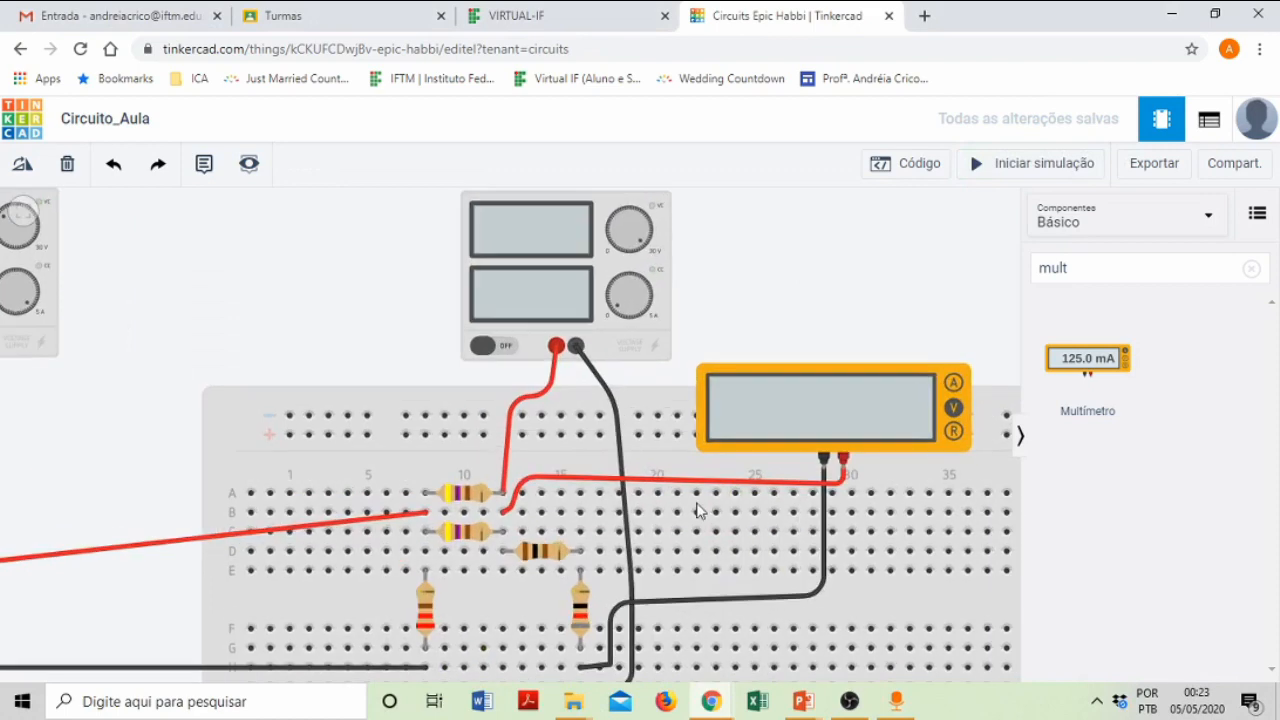
left_click(700, 490)
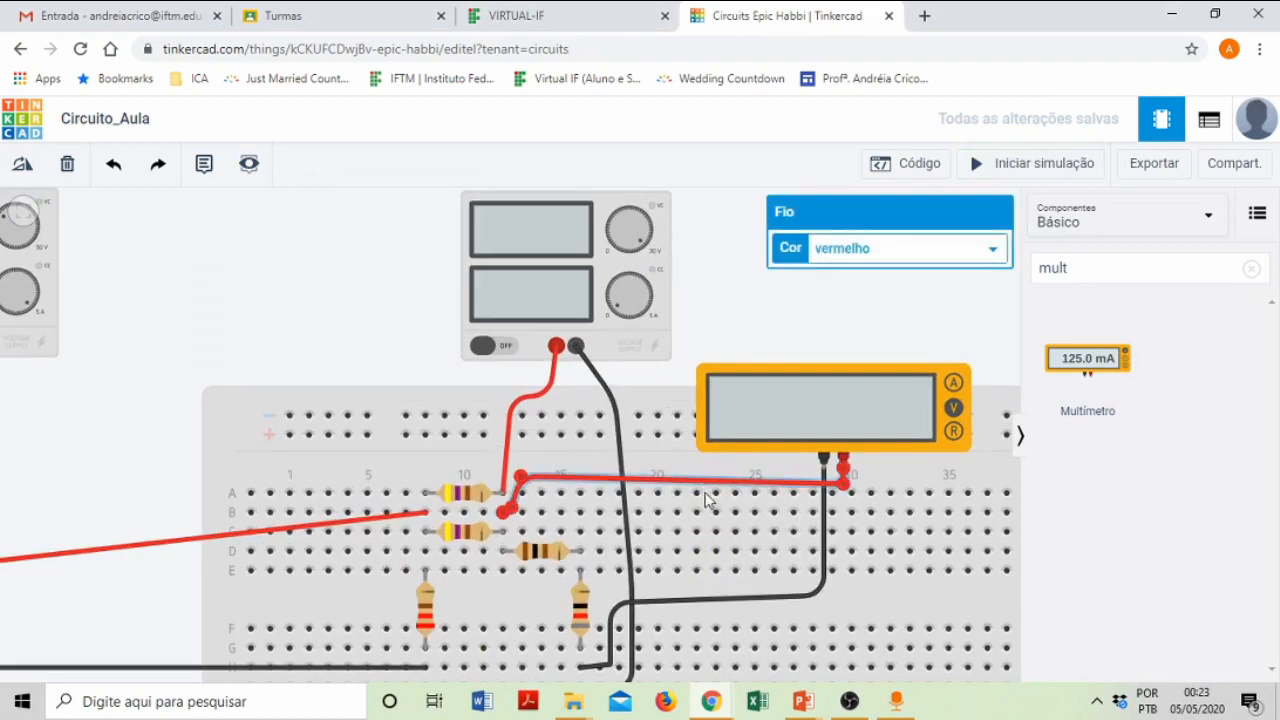
key("Delete")
left_click(822, 540)
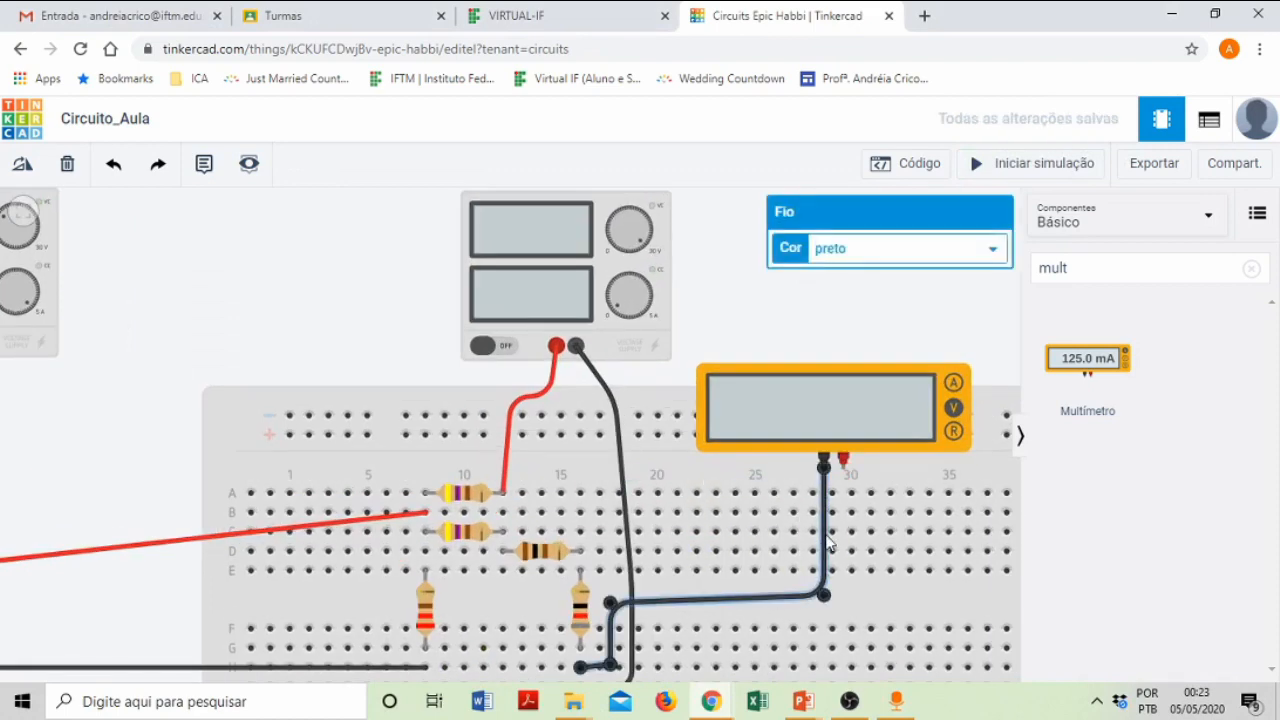
key("Delete")
scroll(721, 415, "down", 2)
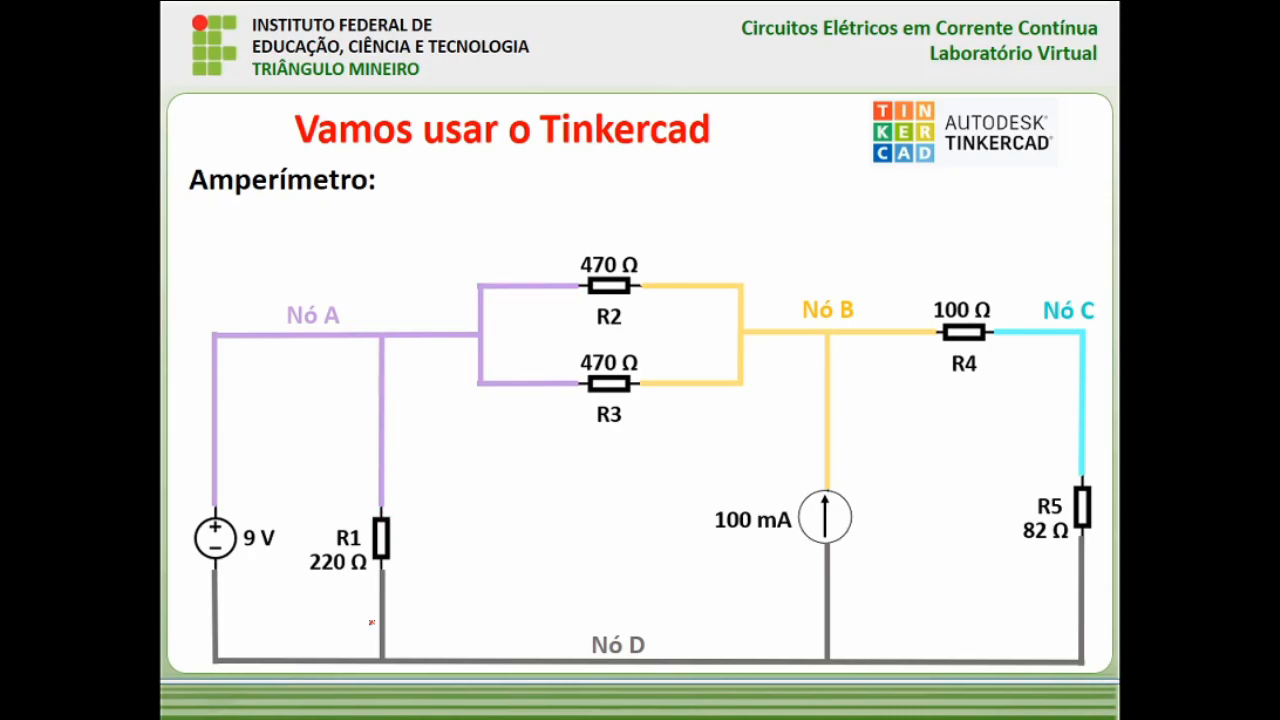
- Return to the Tinkercad circuit, move the multimeter between the two power supplies and set its mode to Amperagem
key("alt+Tab")
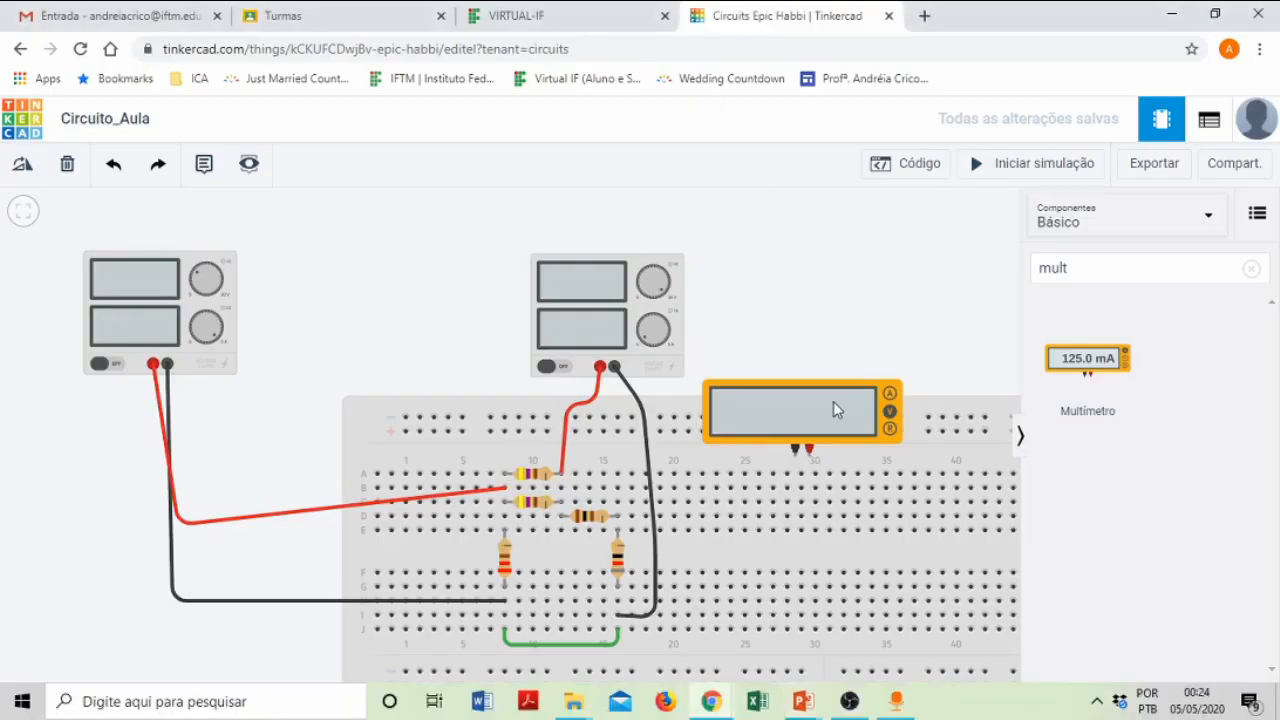
left_click_drag(802, 405, 403, 319)
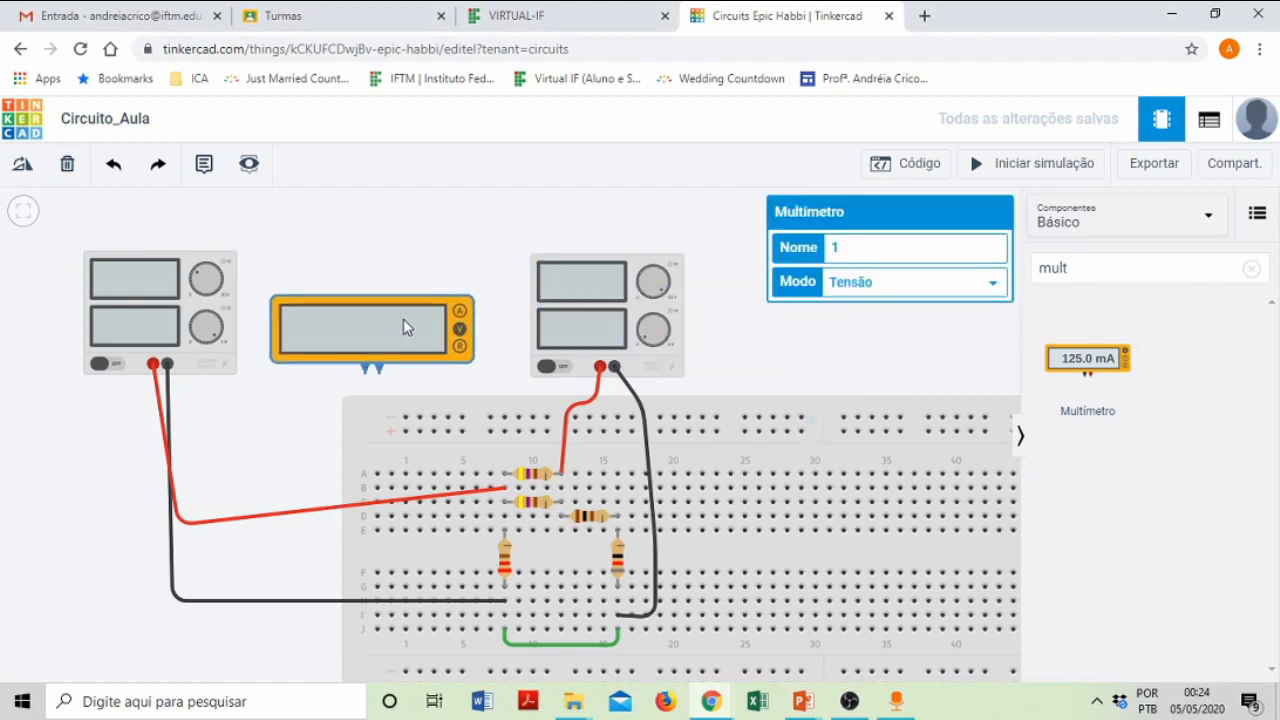
left_click(872, 287)
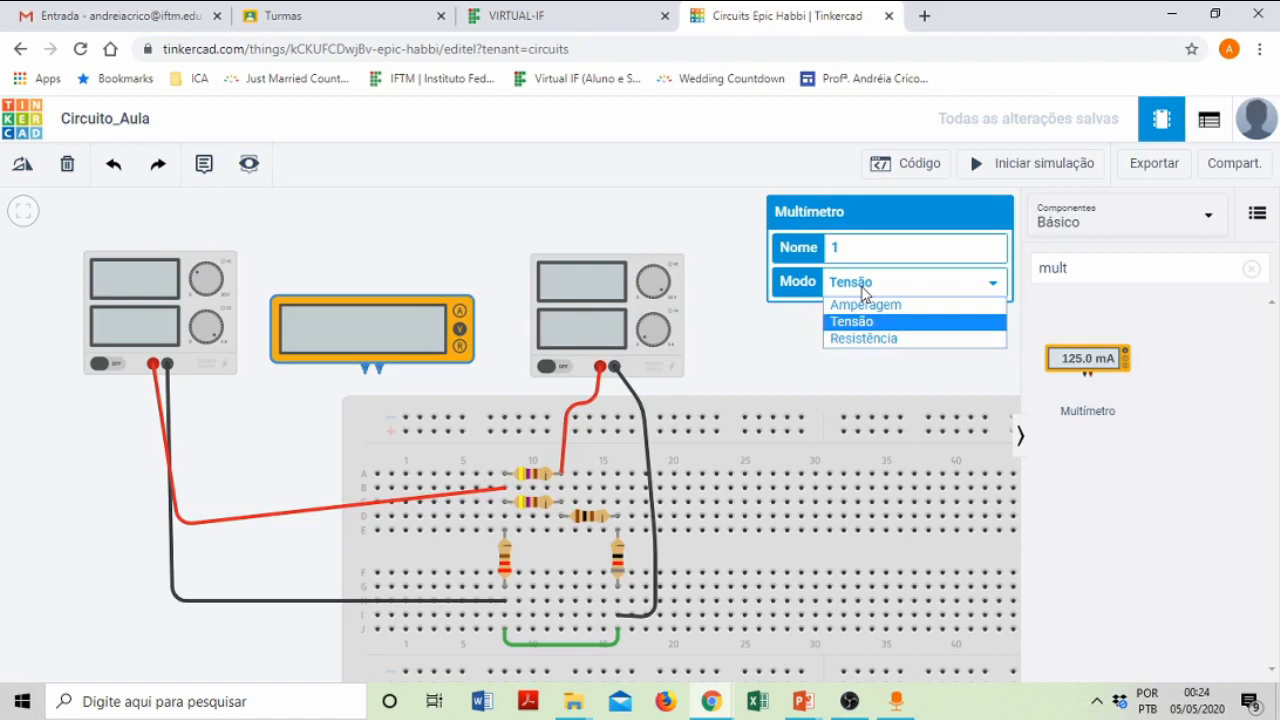
left_click(862, 305)
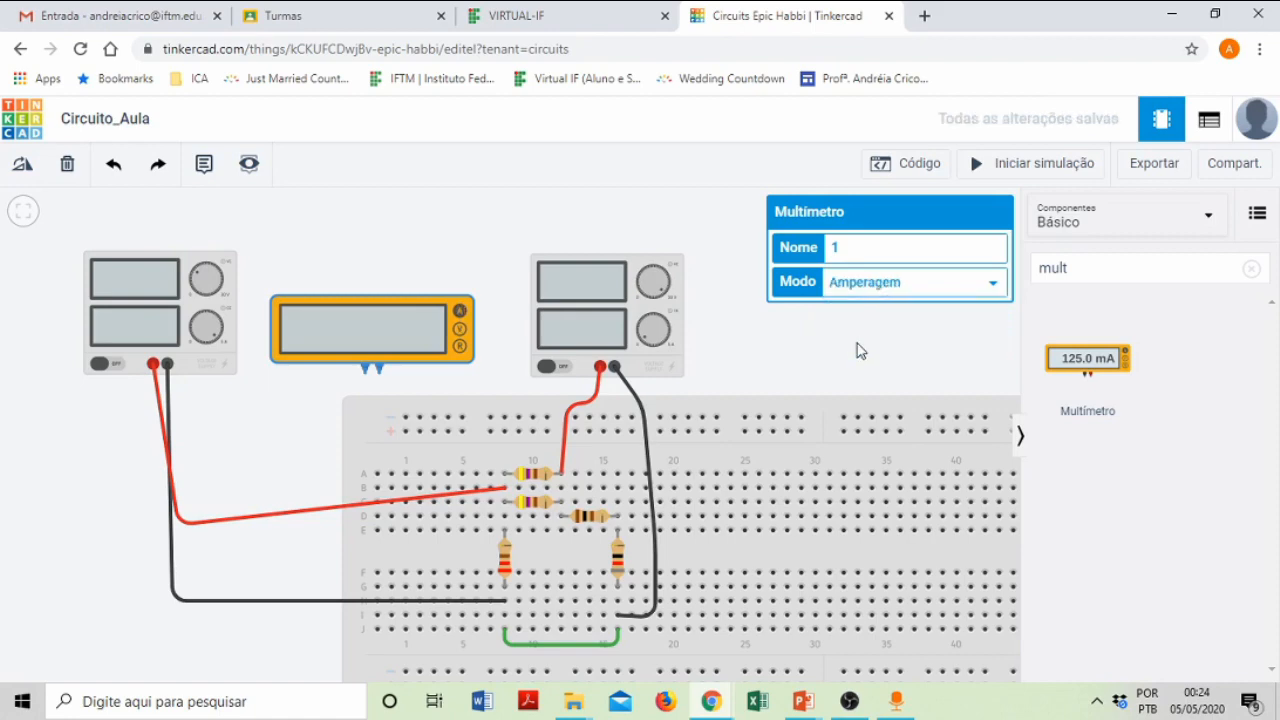
left_click(743, 298)
left_click(391, 320)
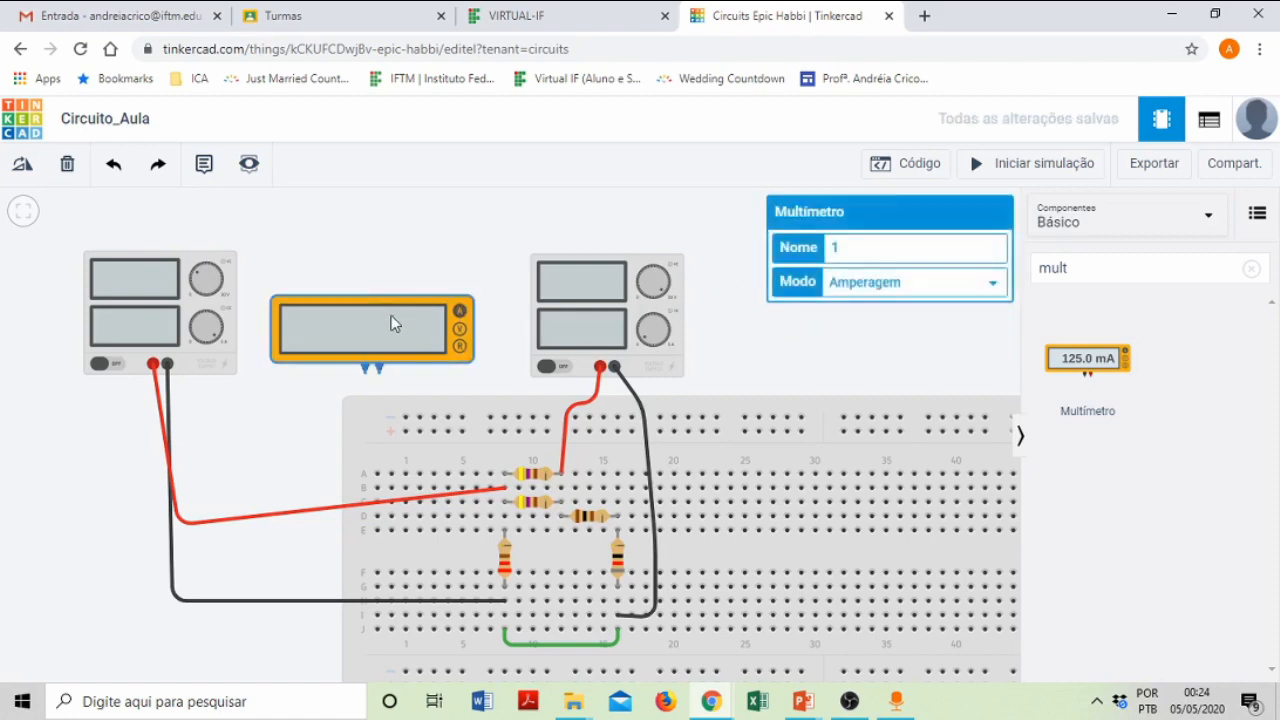
left_click(749, 320)
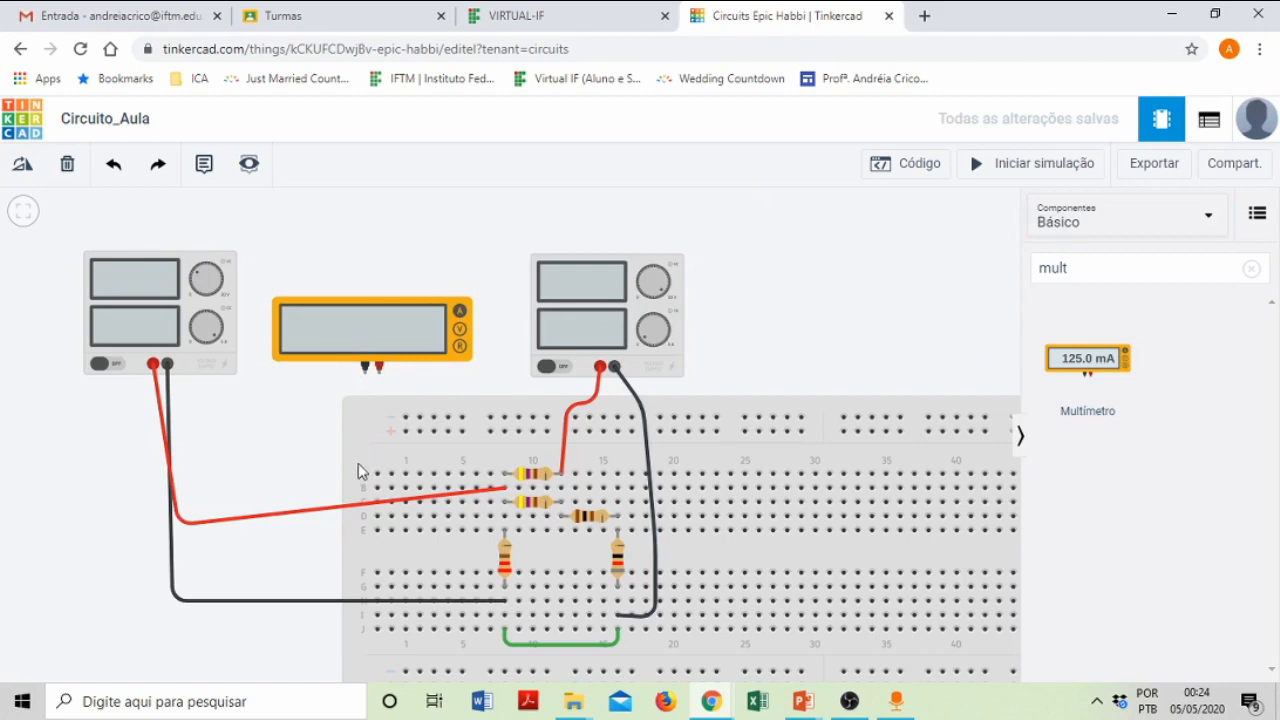
- Reconnect the breadboard end of the voltage source's red wire from hole B8 to the multimeter's positive terminal
scroll(358, 463, "up", 2)
scroll(258, 497, "down", 1)
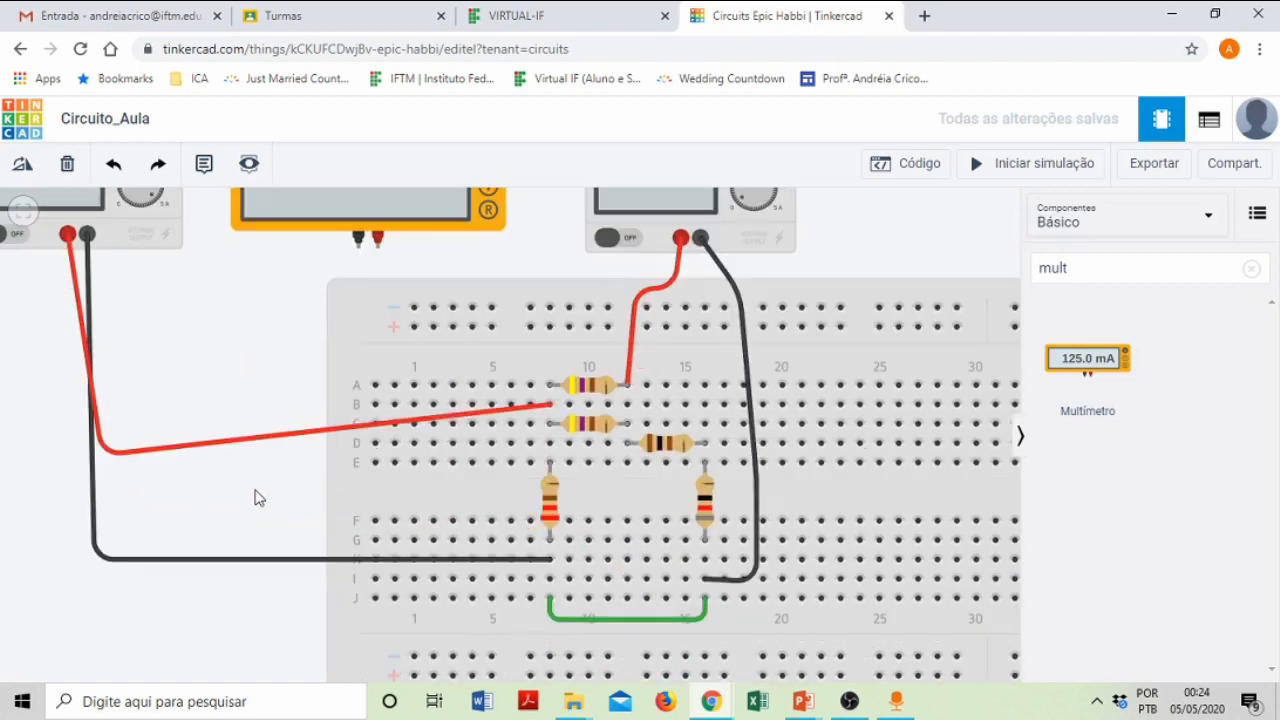
scroll(266, 513, "down", 1)
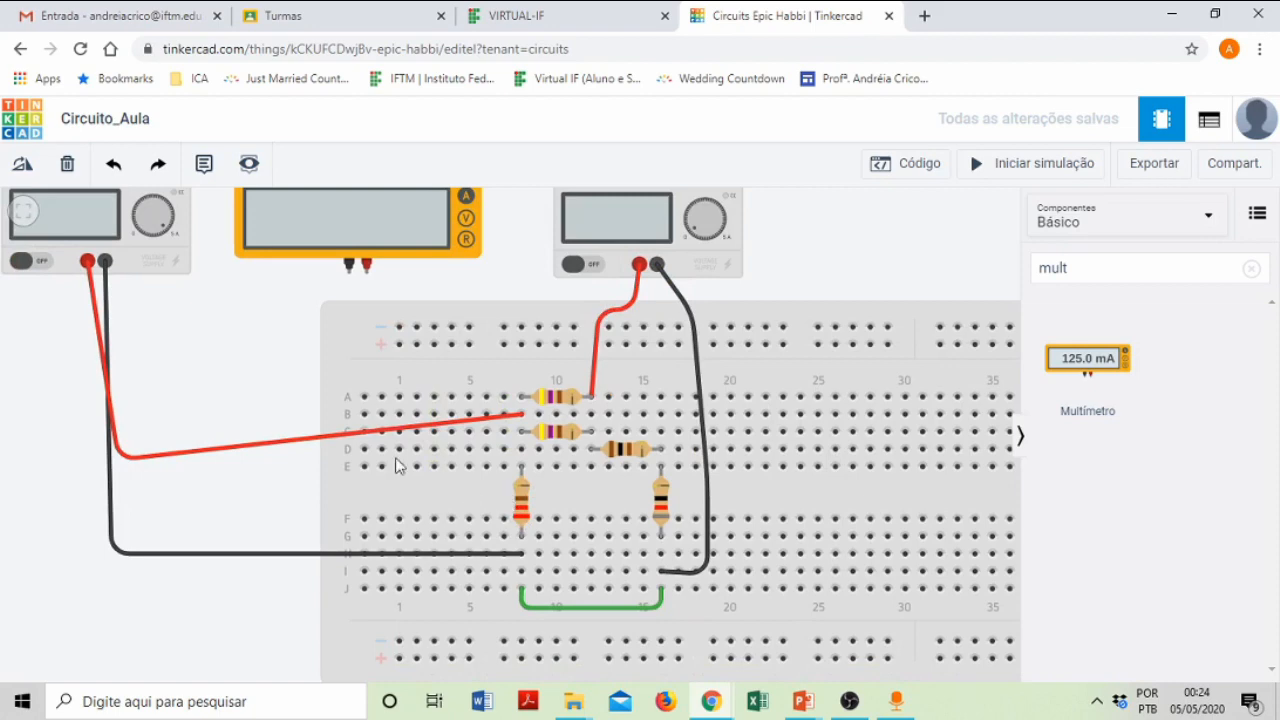
scroll(203, 355, "down", 1)
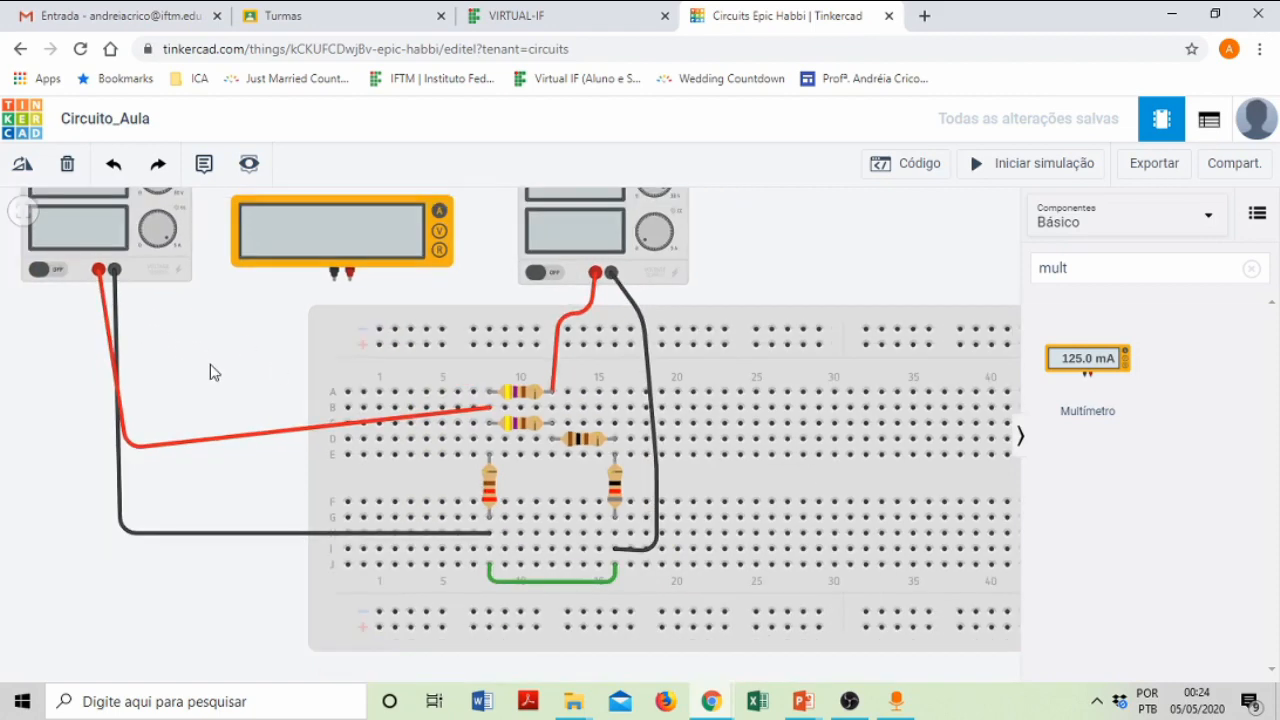
scroll(210, 372, "down", 3)
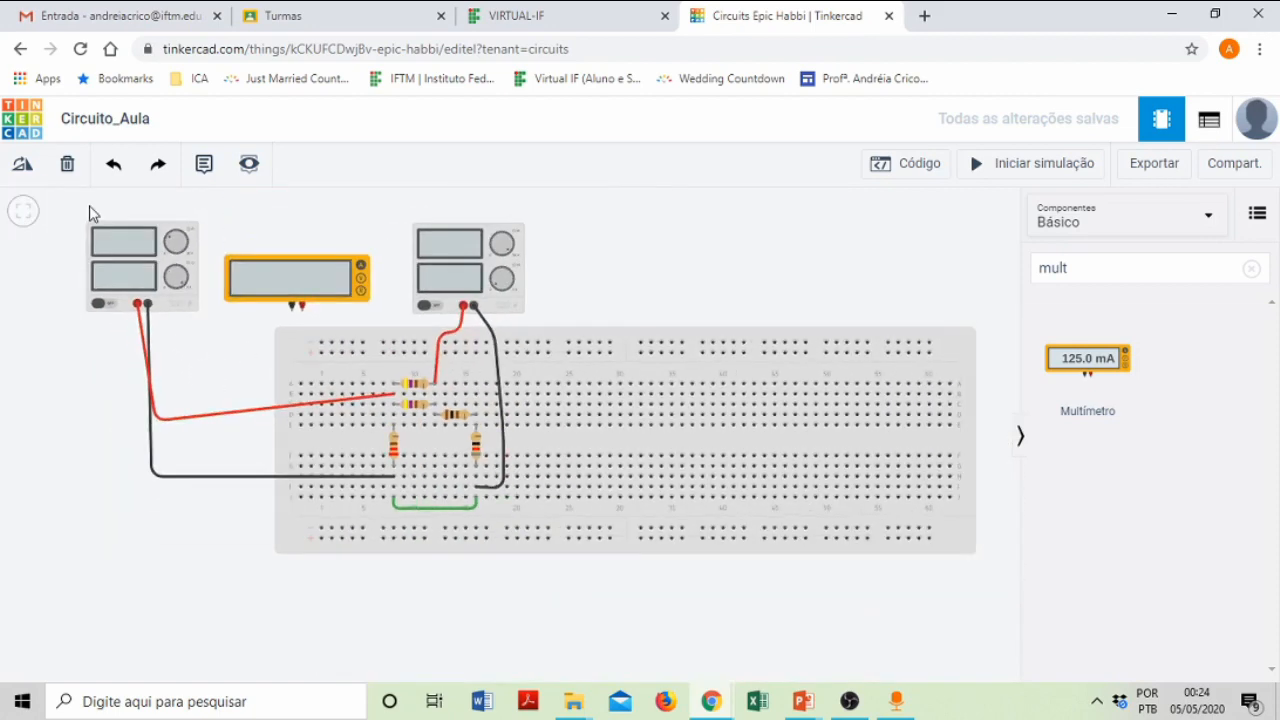
scroll(96, 214, "up", 2)
scroll(129, 235, "up", 4)
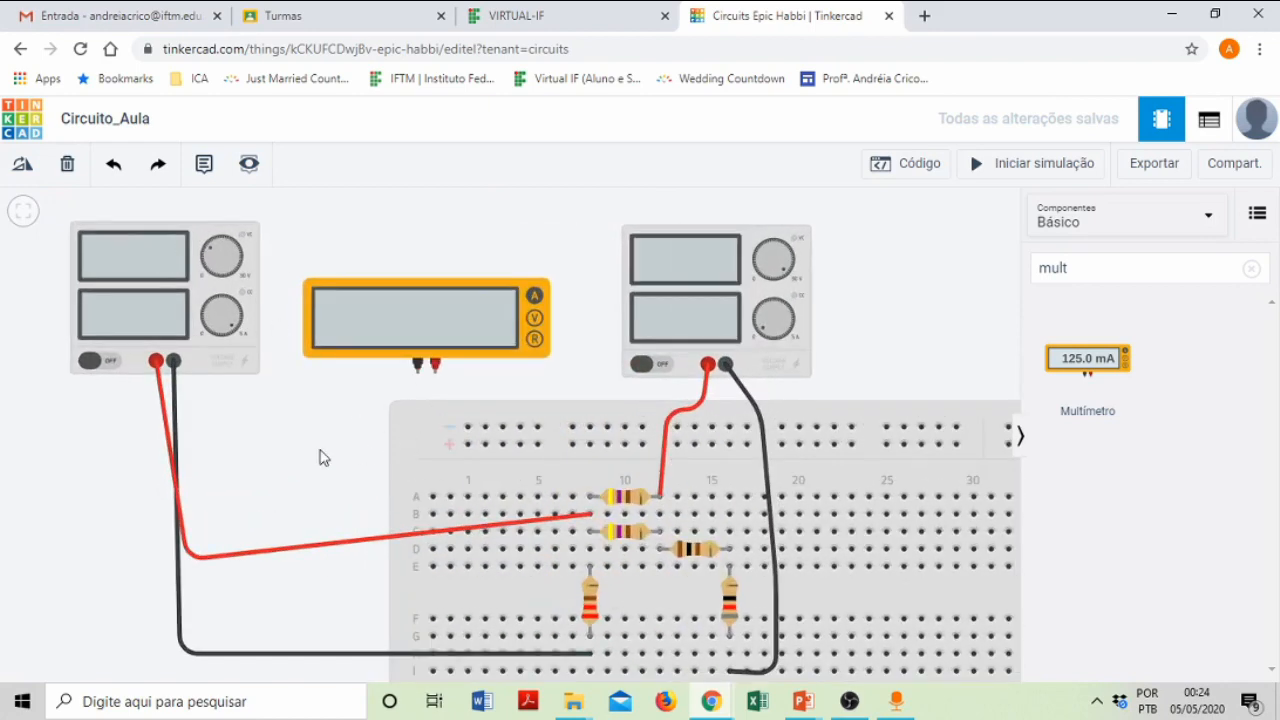
left_click_drag(381, 537, 511, 522)
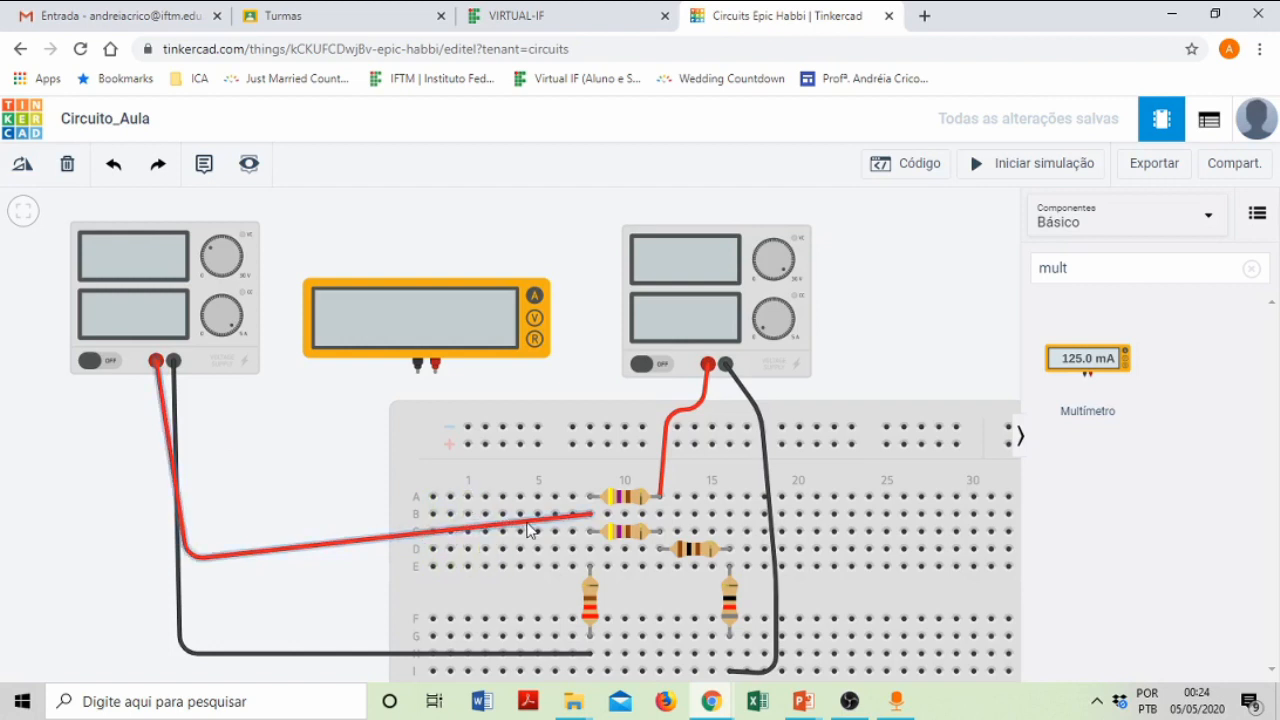
left_click(560, 522)
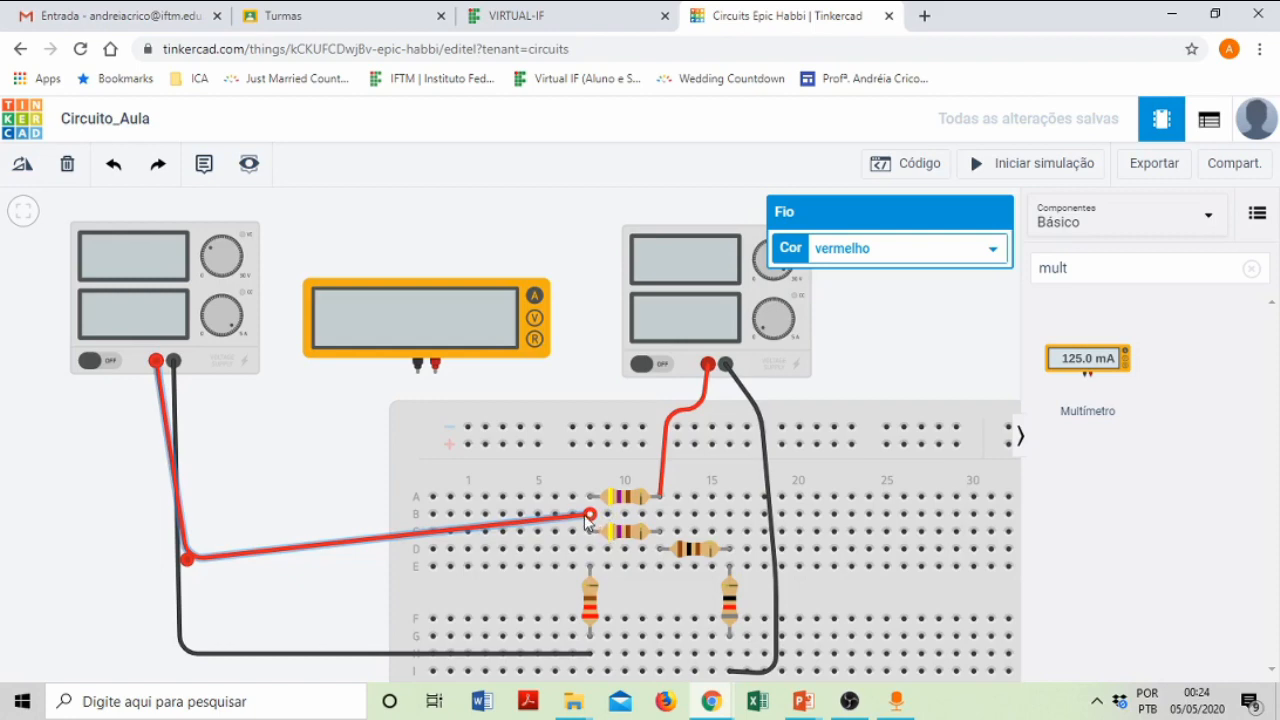
left_click_drag(590, 516, 432, 376)
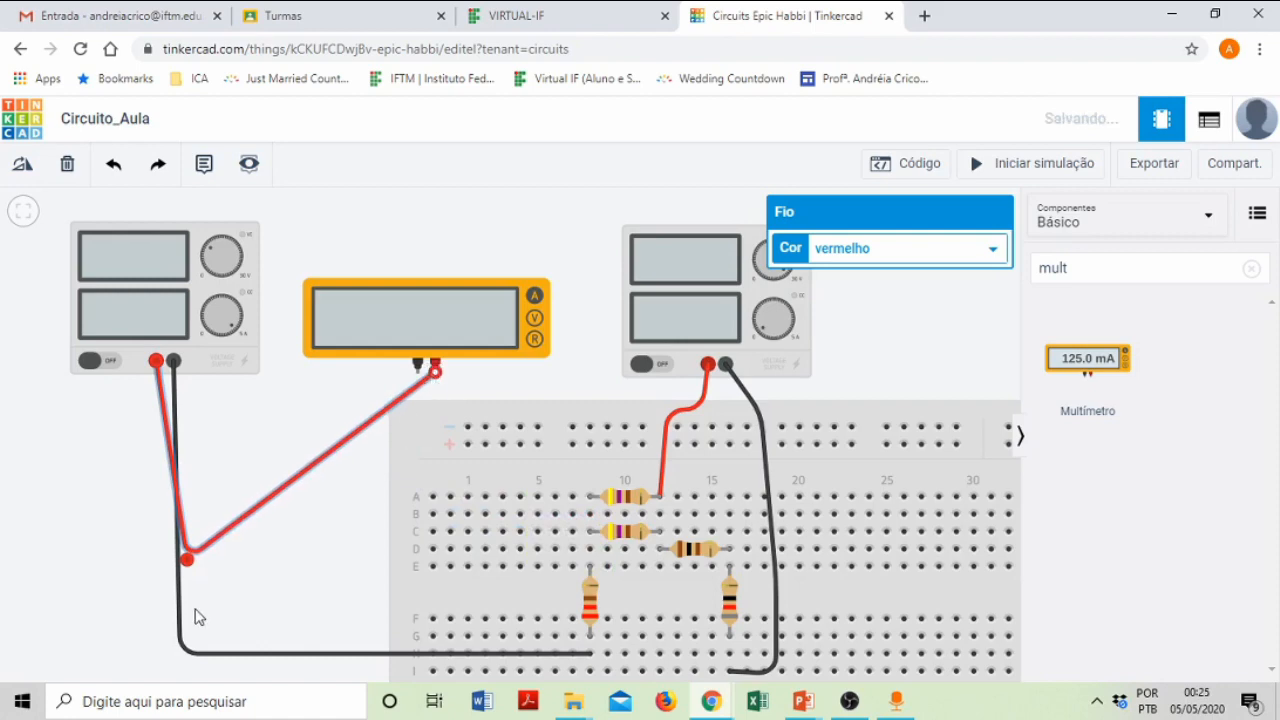
left_click(236, 452)
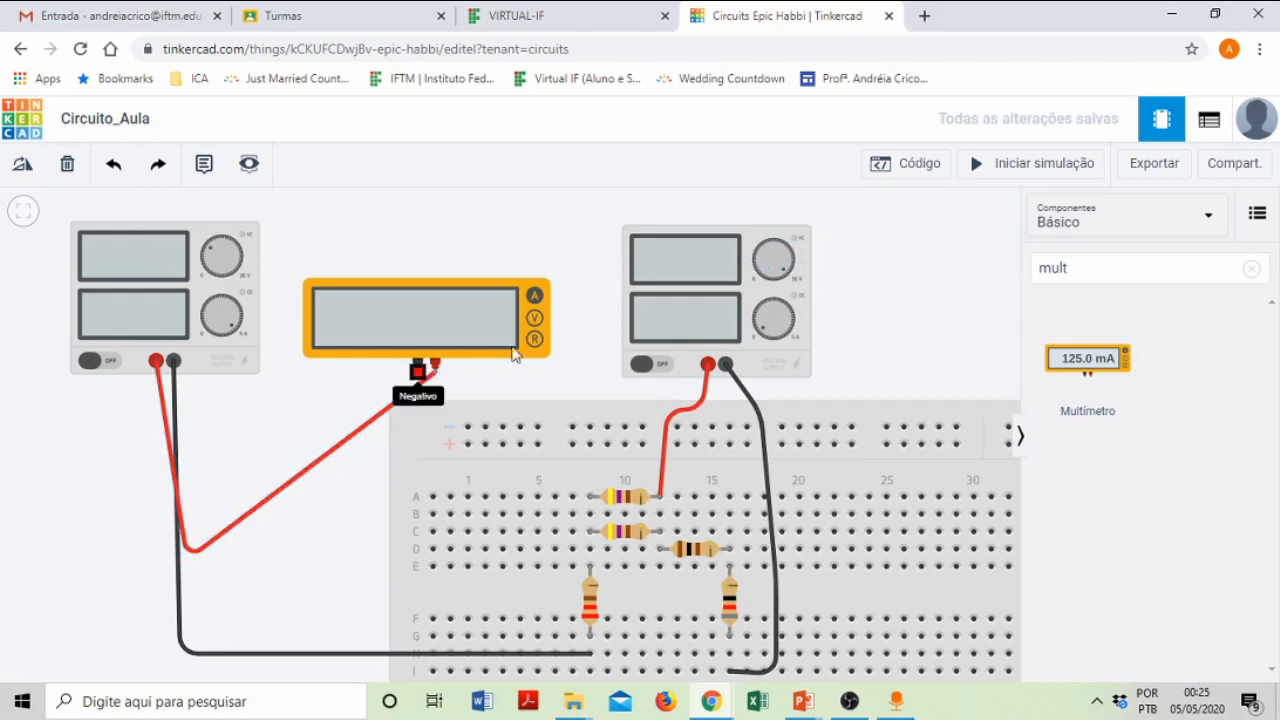
- Wire the multimeter's negative terminal to hole B8 with one bend beside the start of row B
left_click(418, 372)
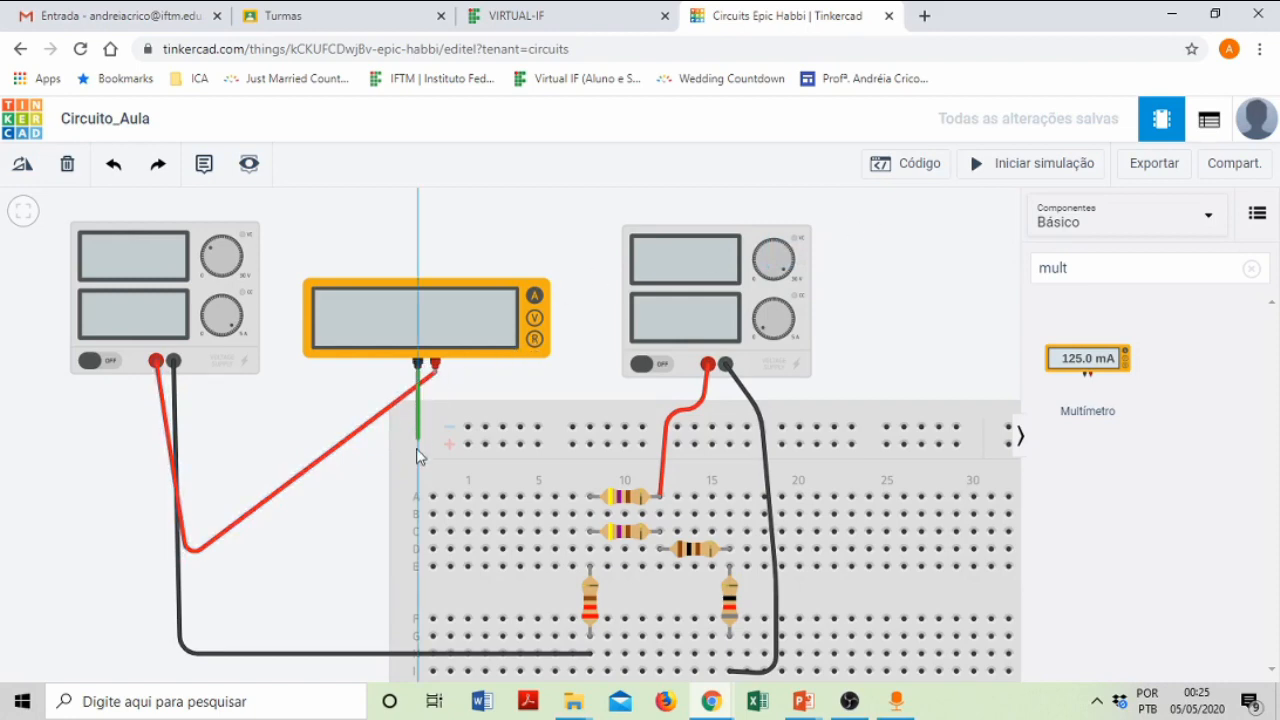
left_click(433, 496)
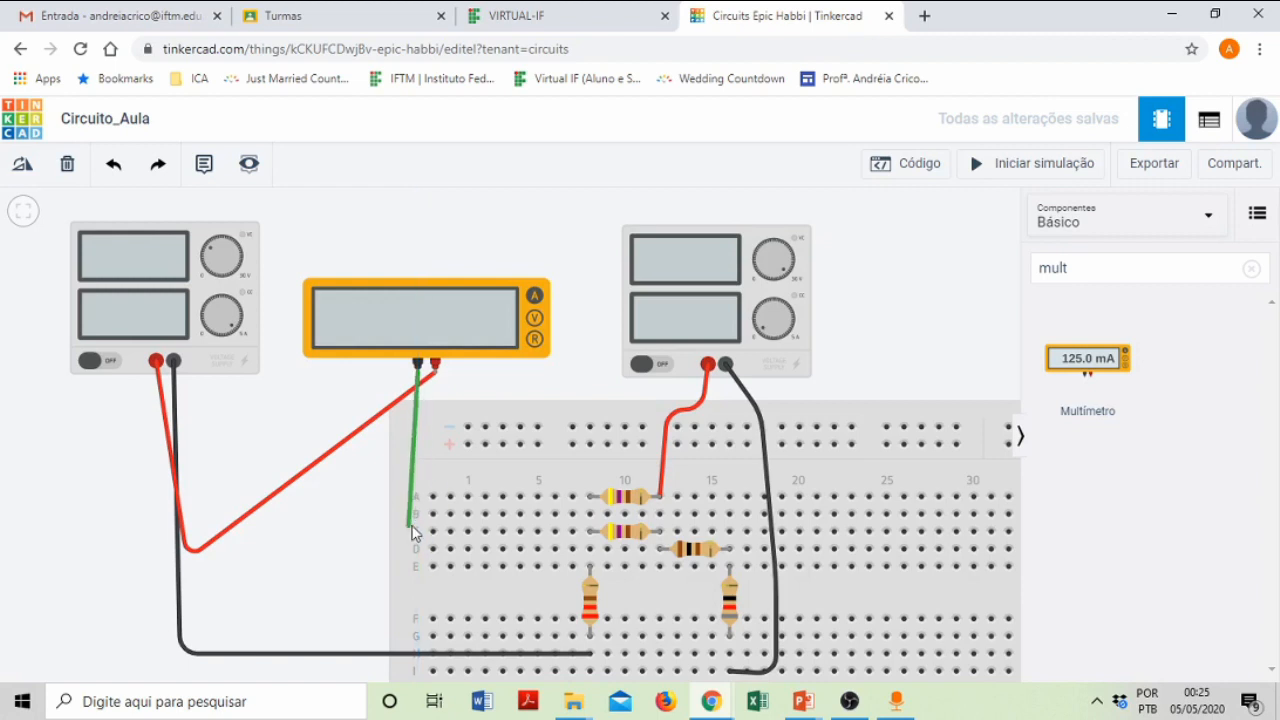
left_click(415, 514)
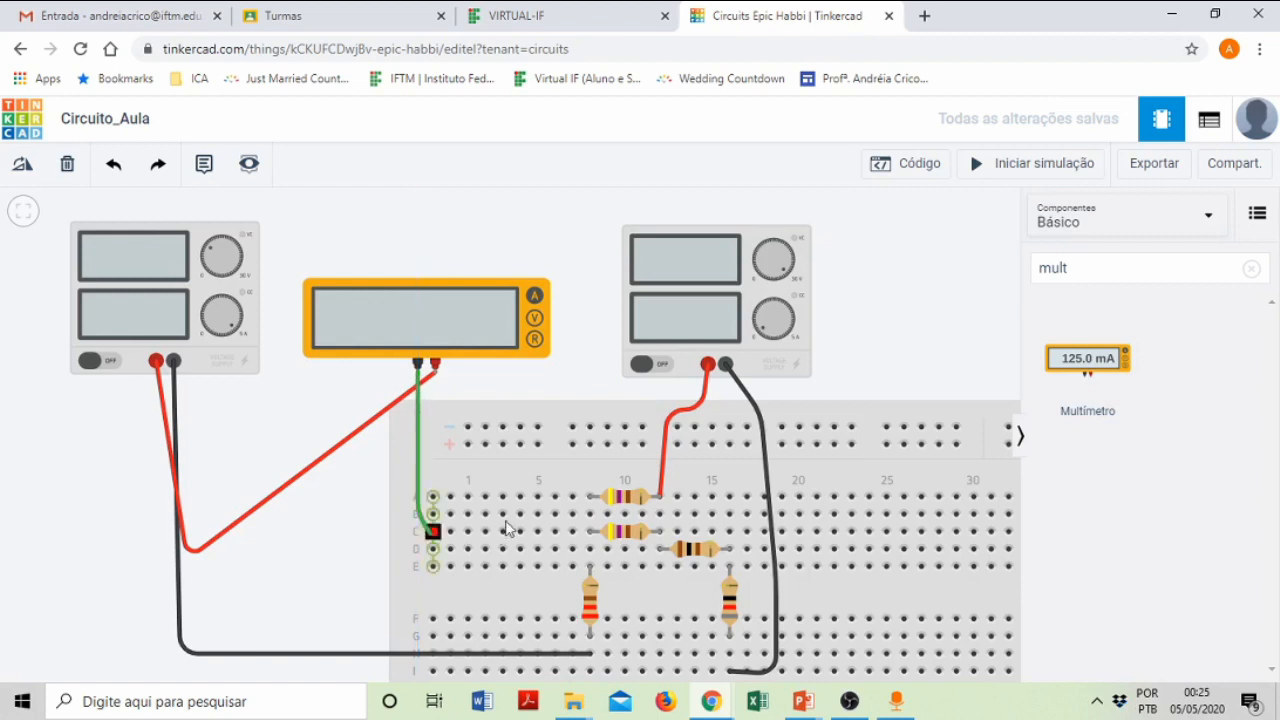
left_click(590, 514)
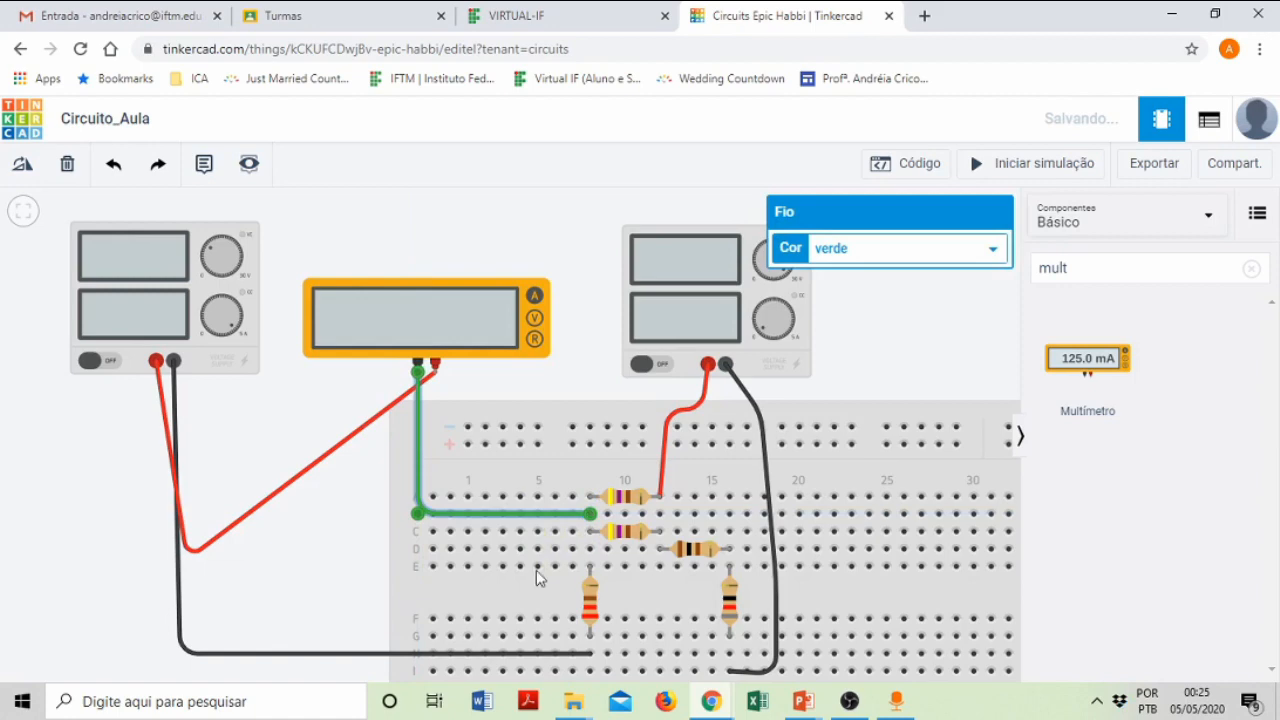
left_click(286, 534)
- Move the bend of the red wire joining the voltage source and multimeter up and outward, to just below the source
left_click(265, 500)
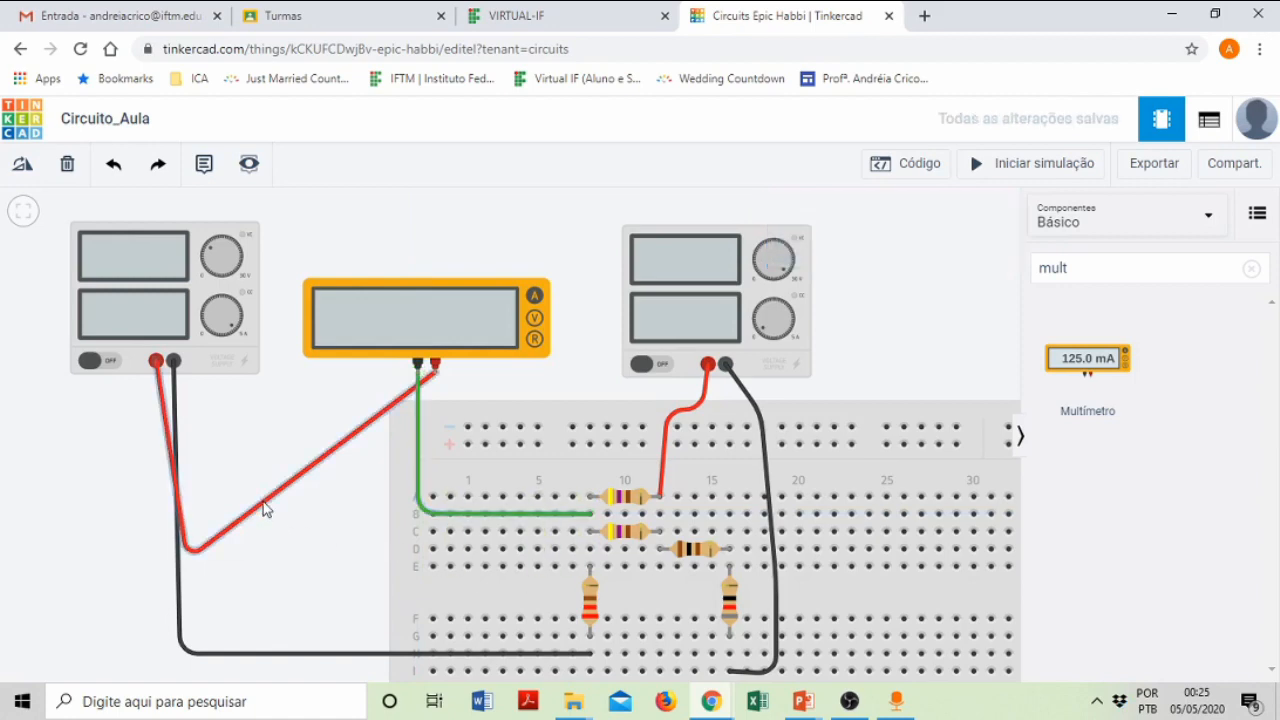
left_click_drag(188, 549, 116, 448)
left_click(251, 509)
left_click(418, 450)
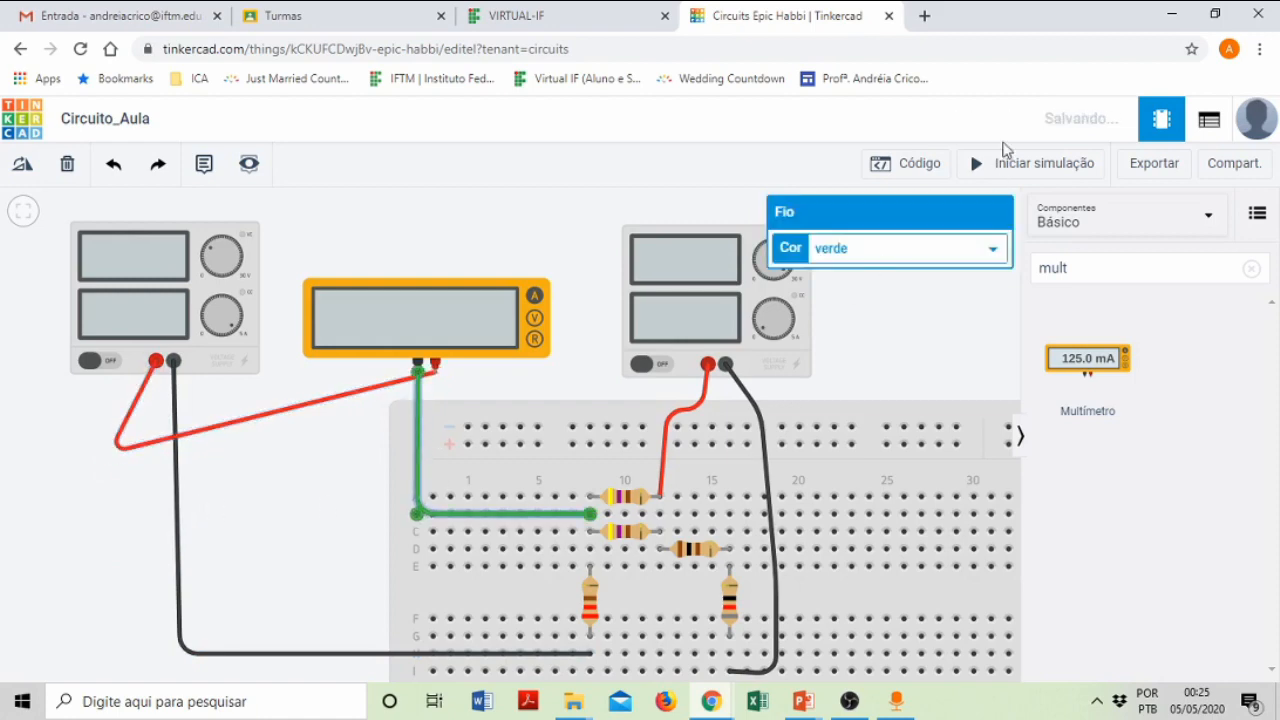
- Change the colour of the wire from the multimeter's negative terminal to hole B8 to preto
left_click(928, 249)
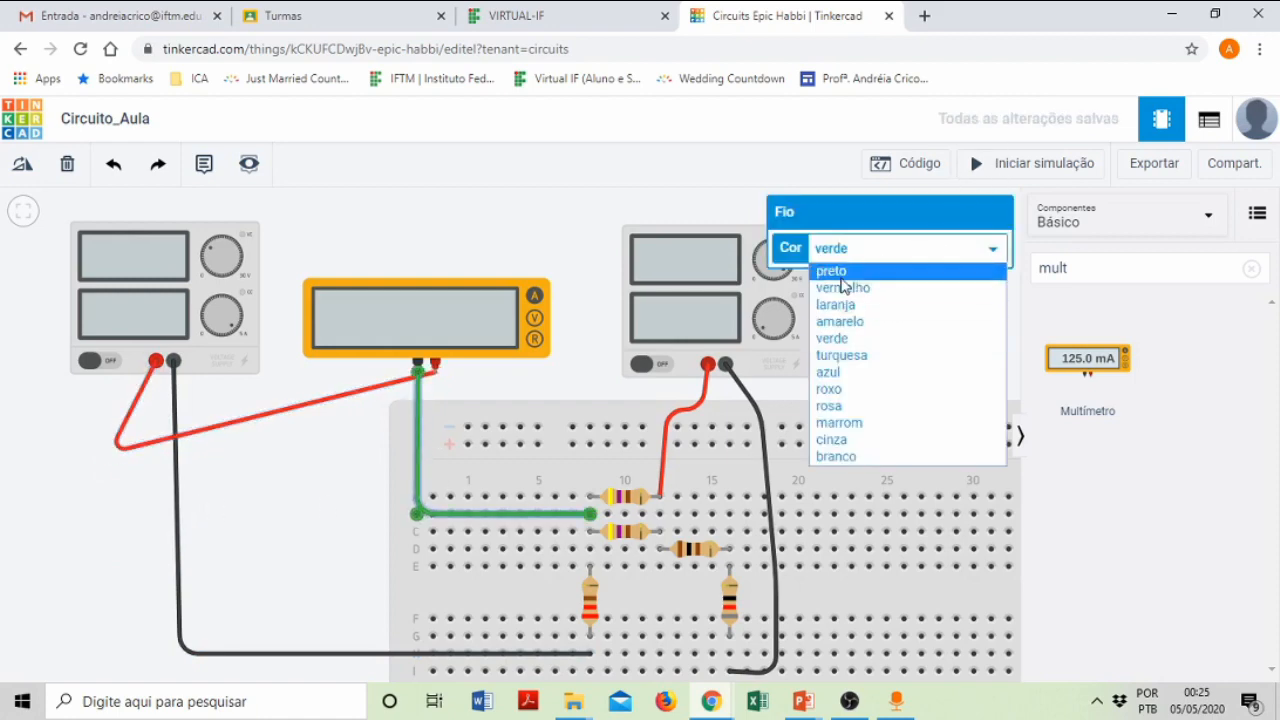
left_click(838, 271)
left_click(330, 500)
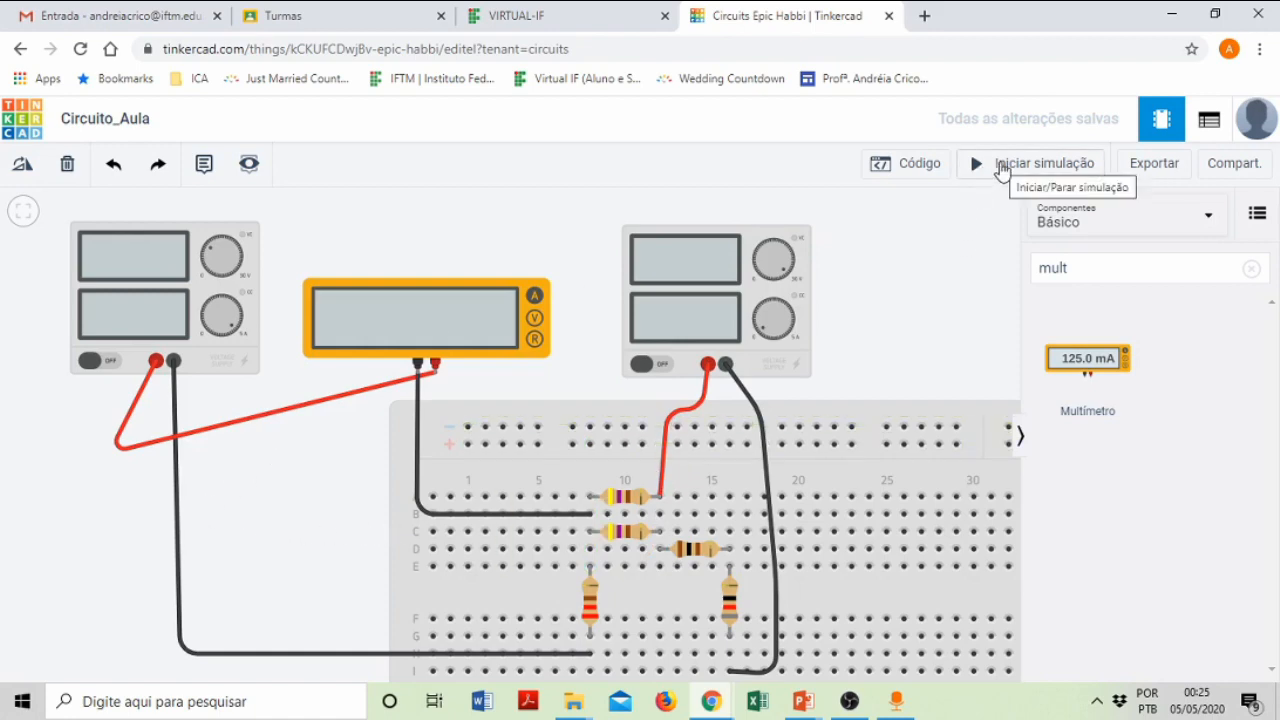
- Start the simulation and compare the multimeter's current reading with the 9 V source's own display
left_click(1001, 166)
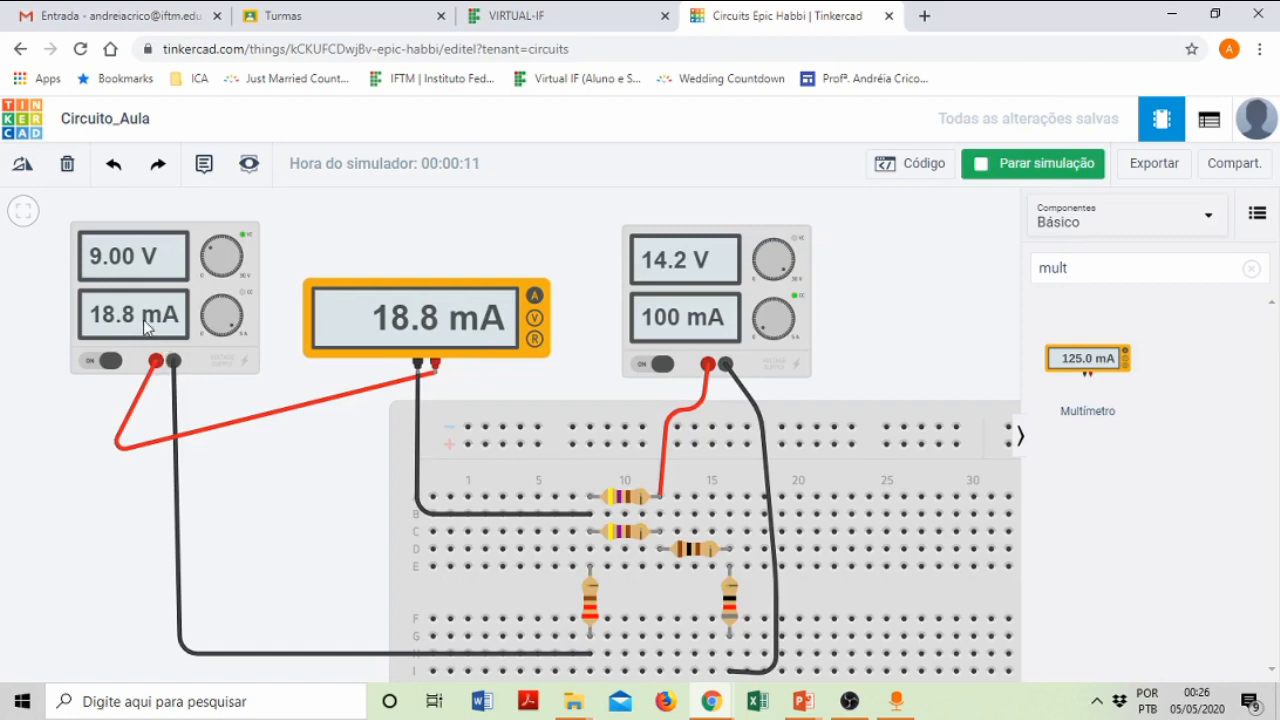
scroll(93, 309, "up", 1)
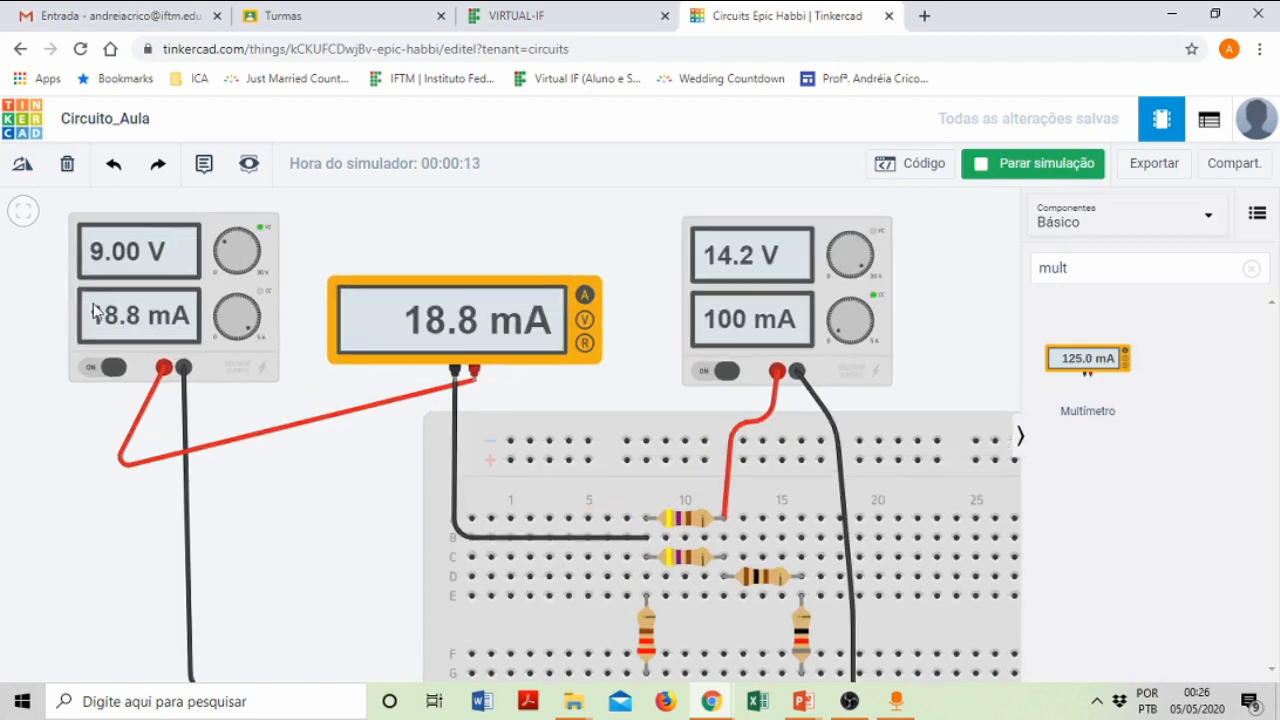
scroll(93, 309, "up", 1)
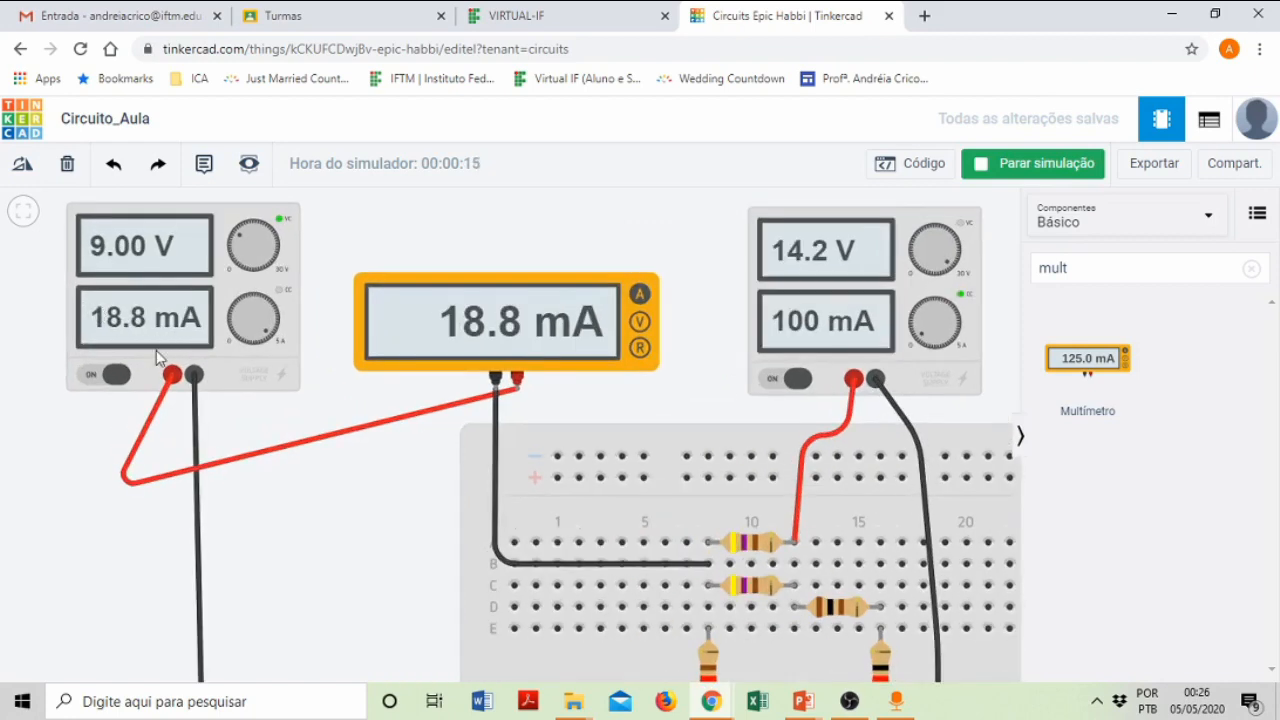
scroll(326, 320, "down", 2)
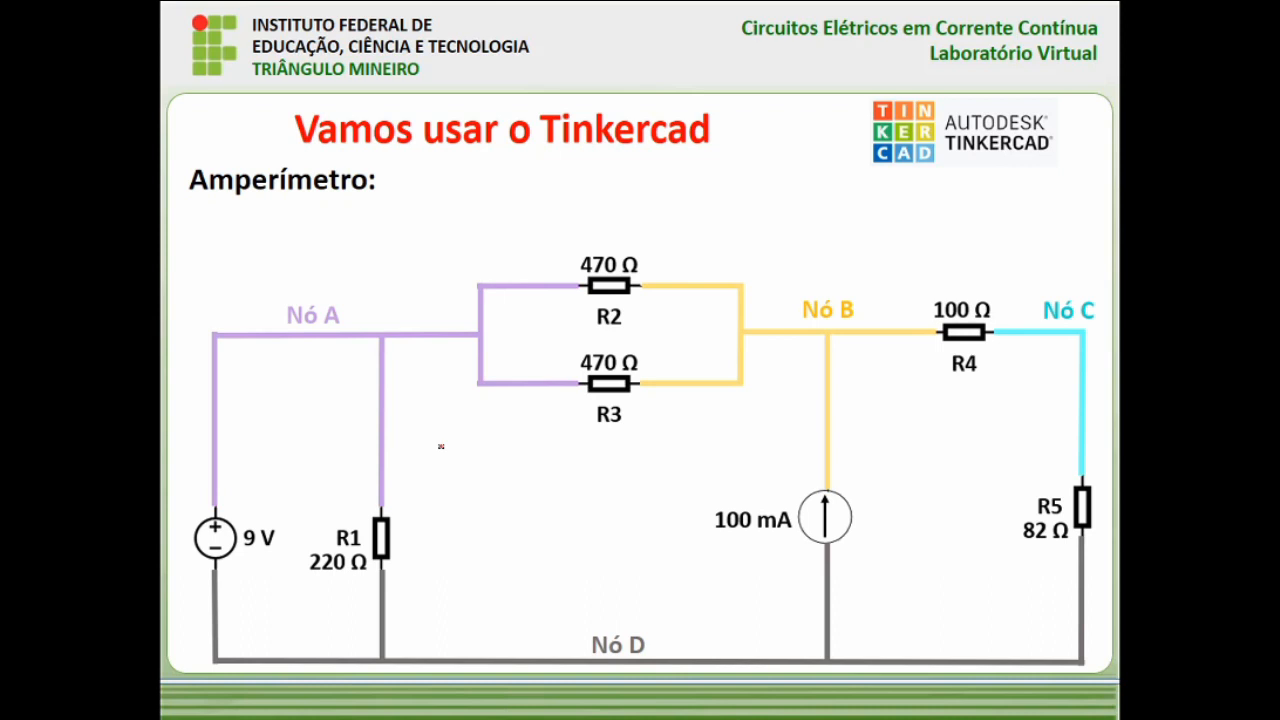
- Review on the Amperímetro slide how the ammeter is inserted between Nó A and Nó E above the 9 V source, and return to Tinkercad
key("Right")
key("Right")
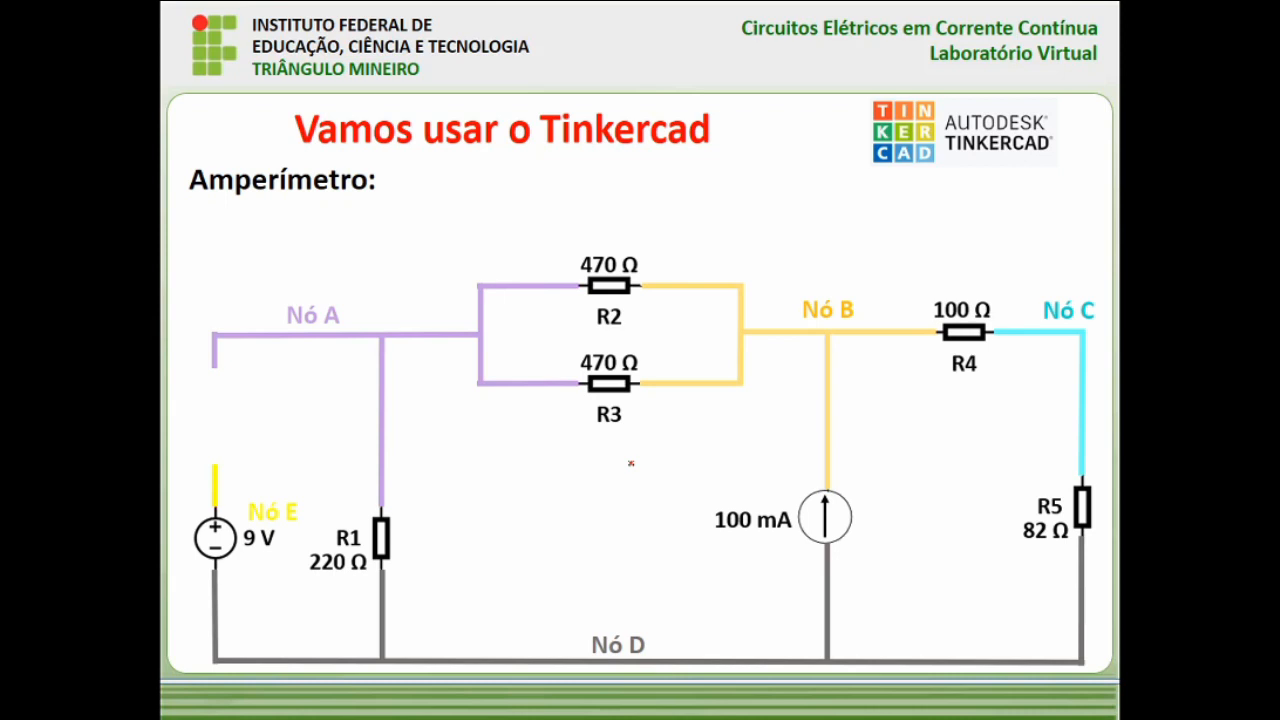
key("Right")
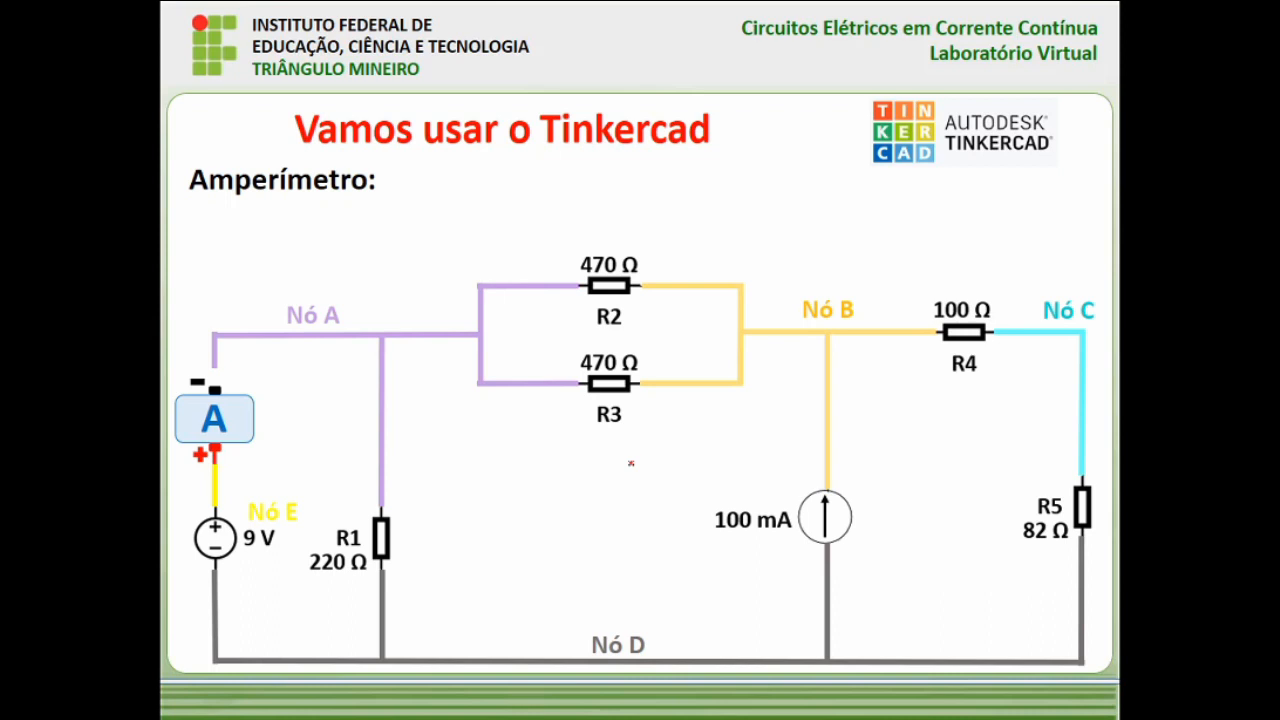
key("alt+Tab")
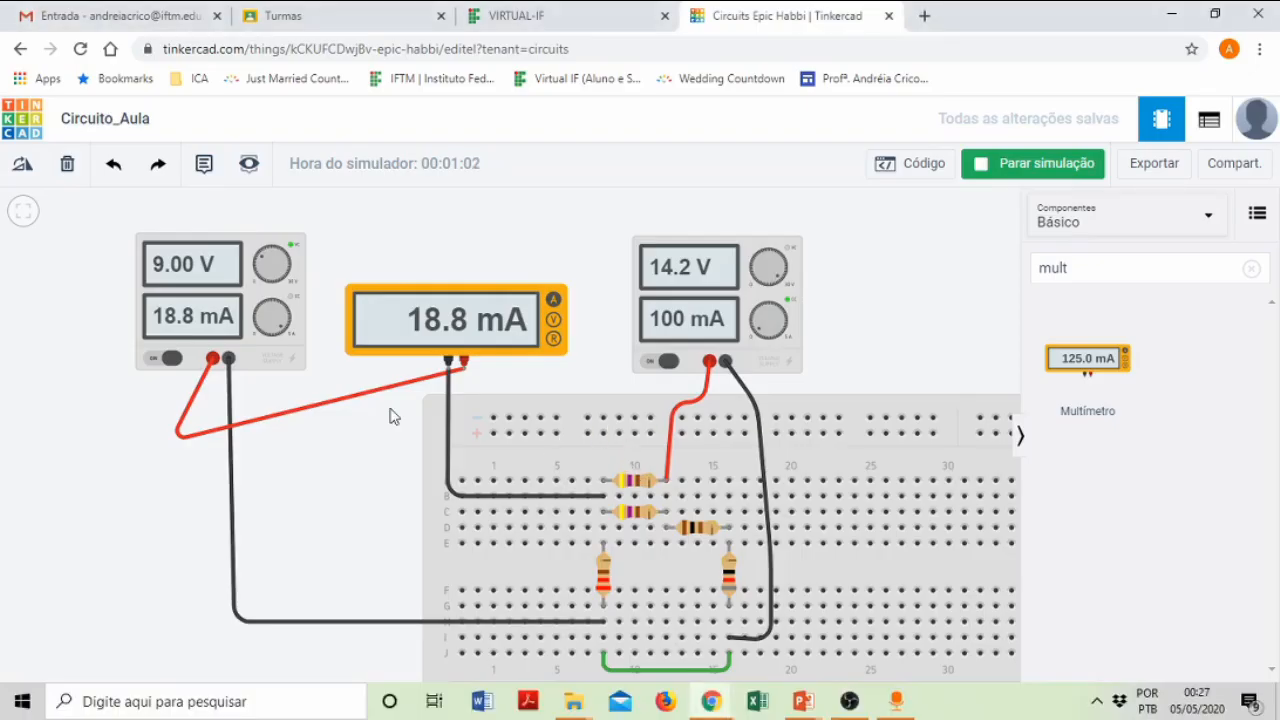
- Compare the multimeter's red and black wires with the ammeter connections on the slide, and reveal the slide's source current
left_click(305, 416)
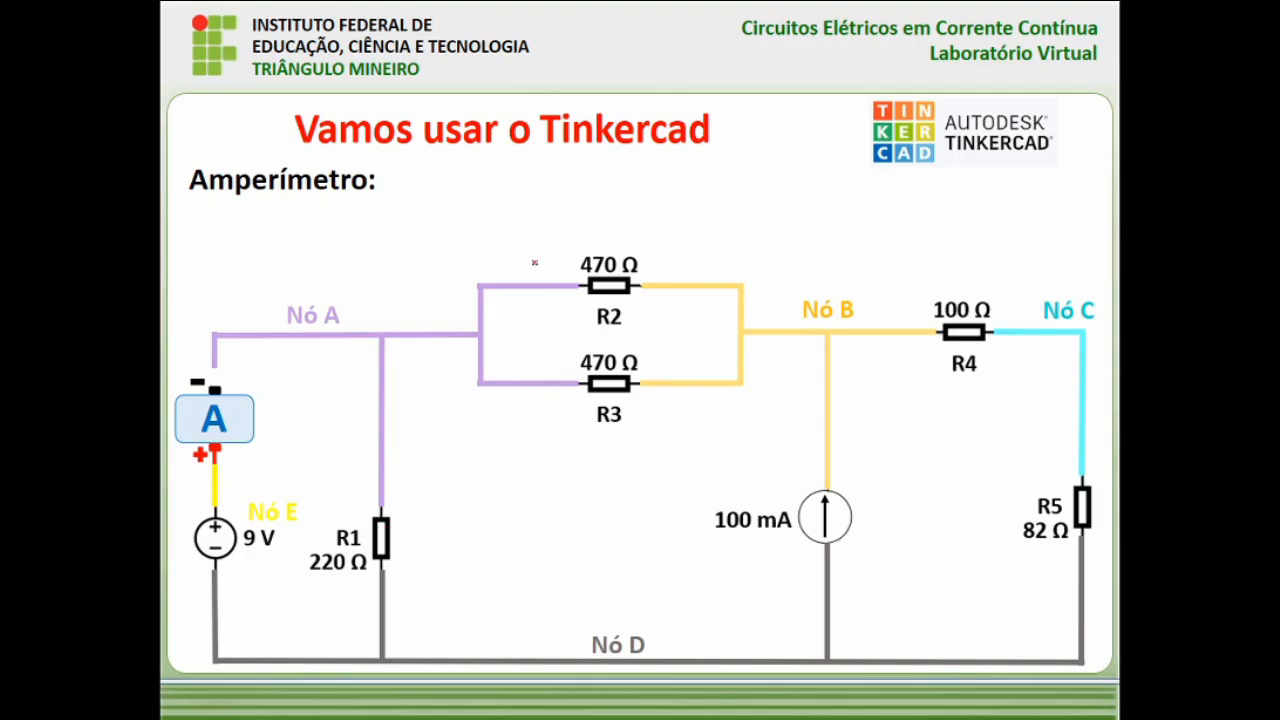
key("Right")
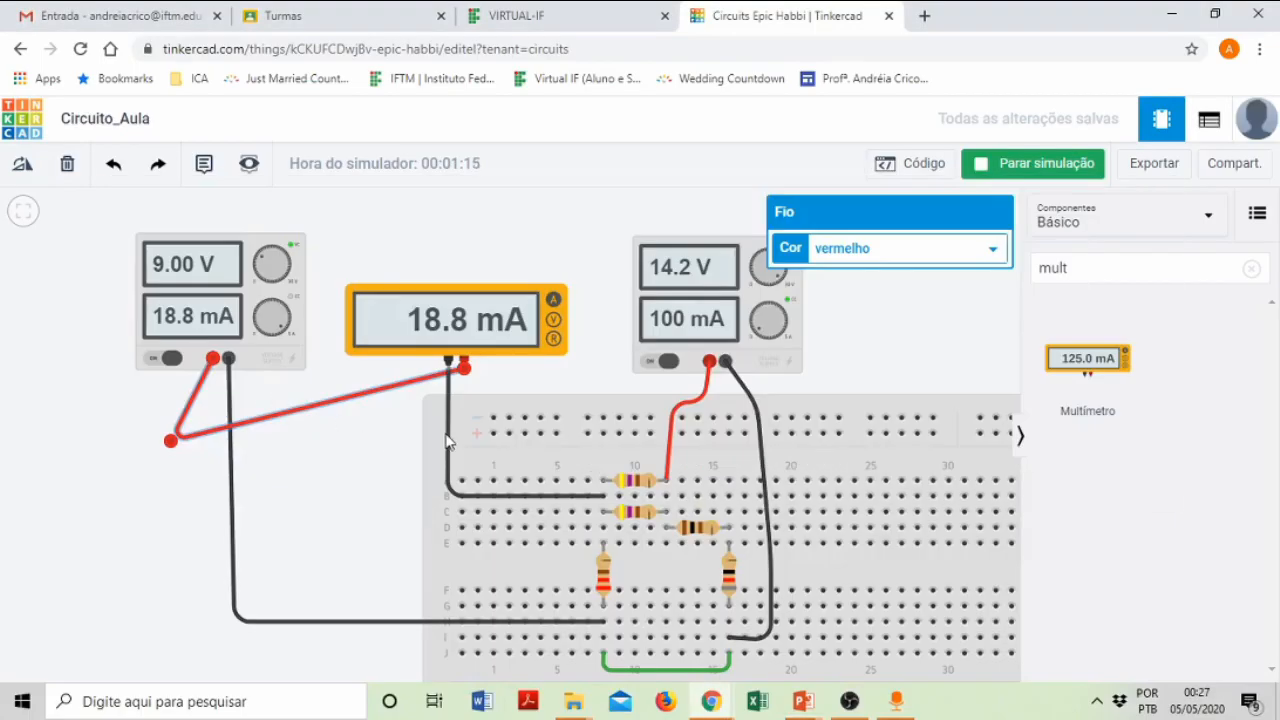
key("1")
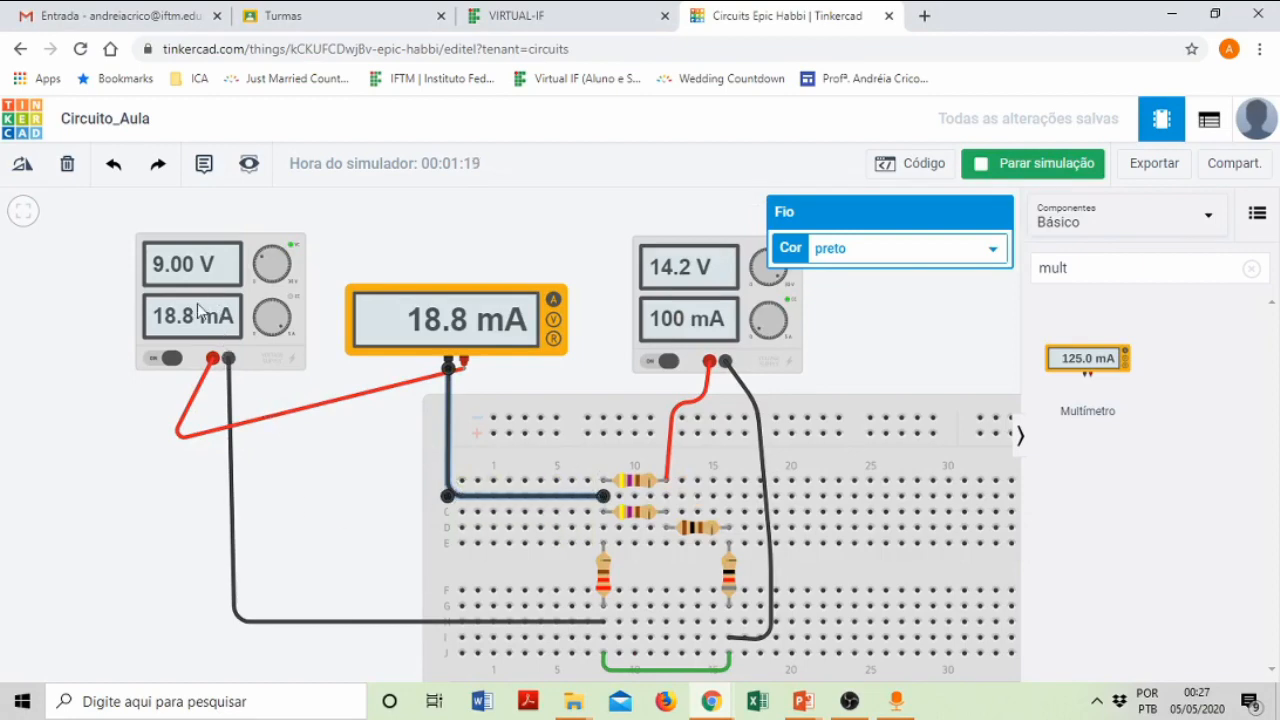
left_click(510, 248)
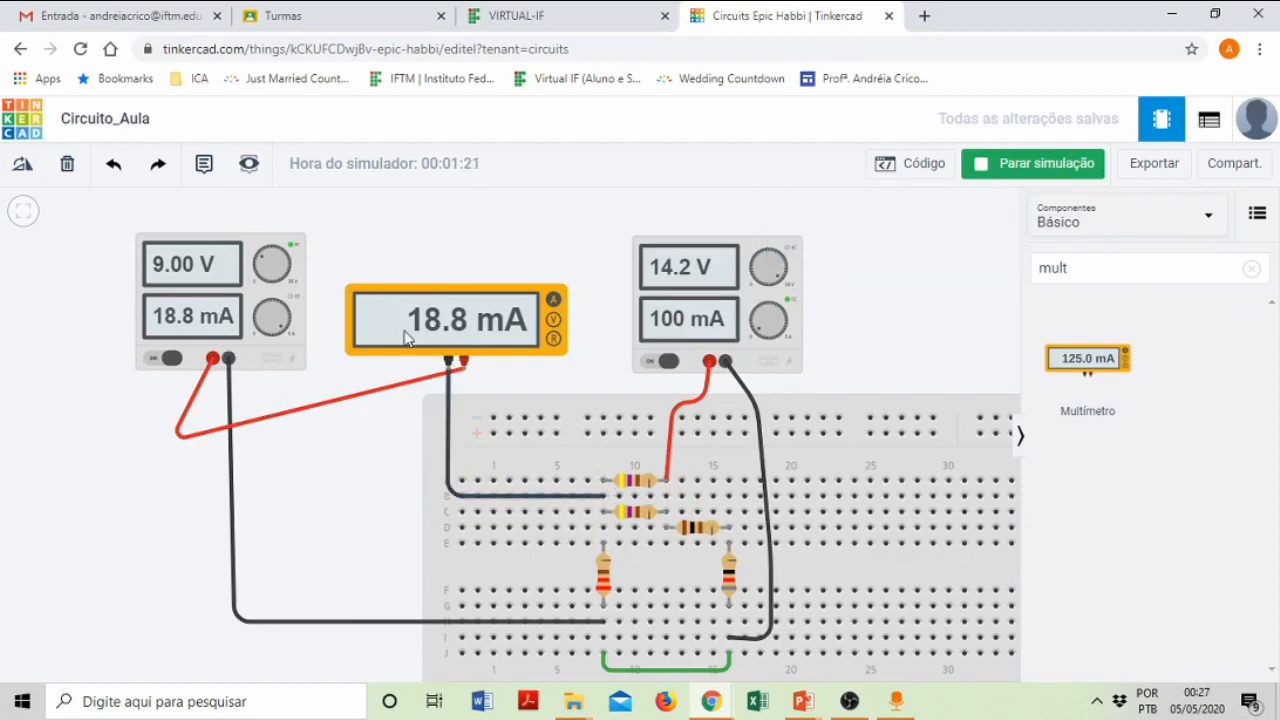
key("alt+Tab")
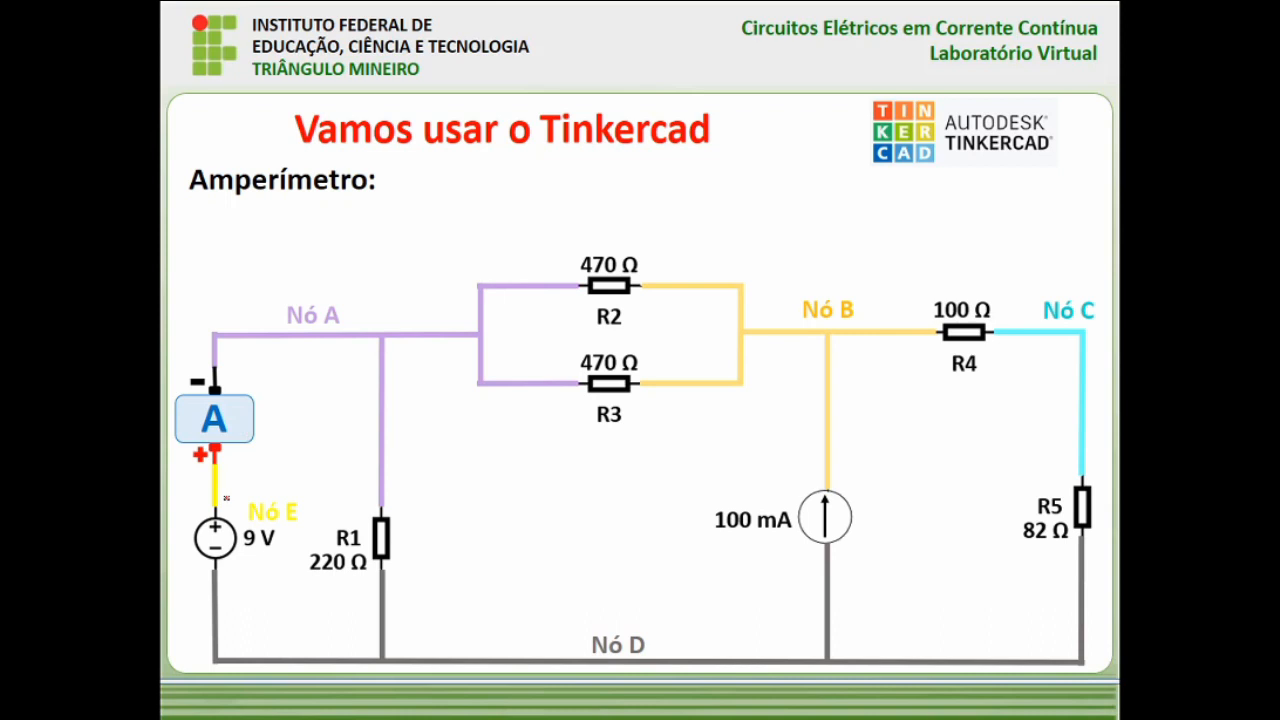
key("Right")
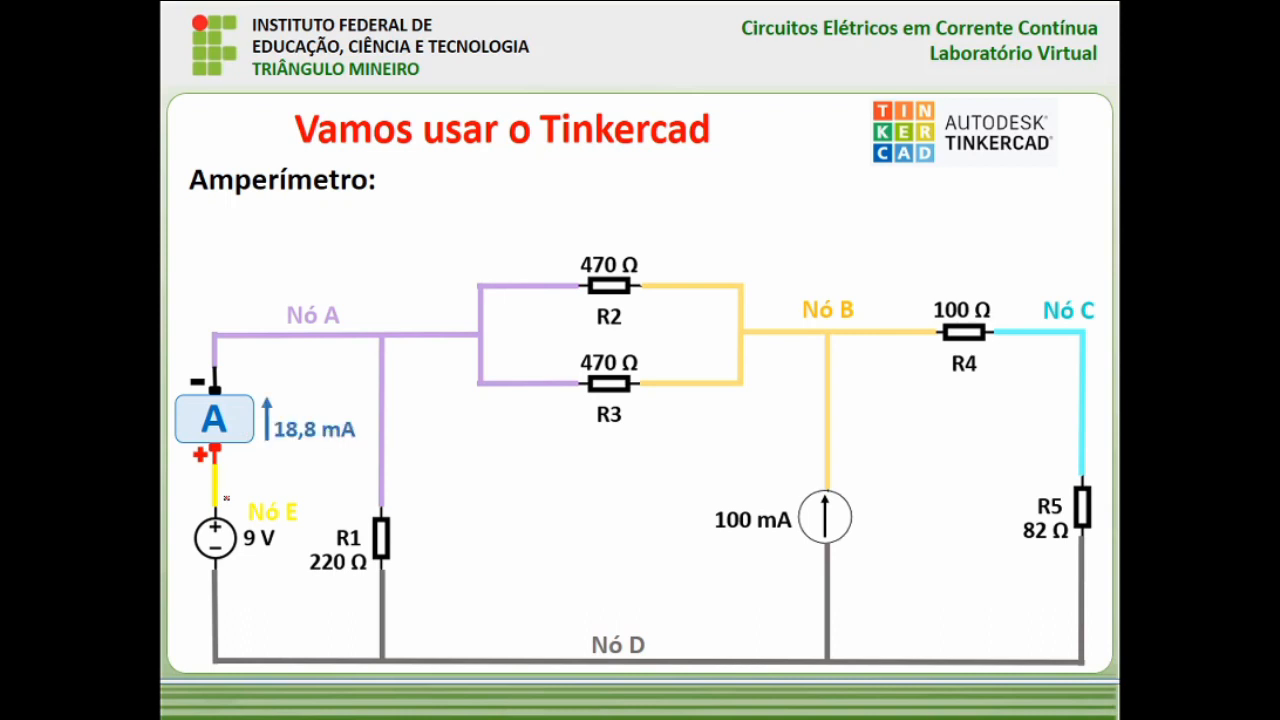
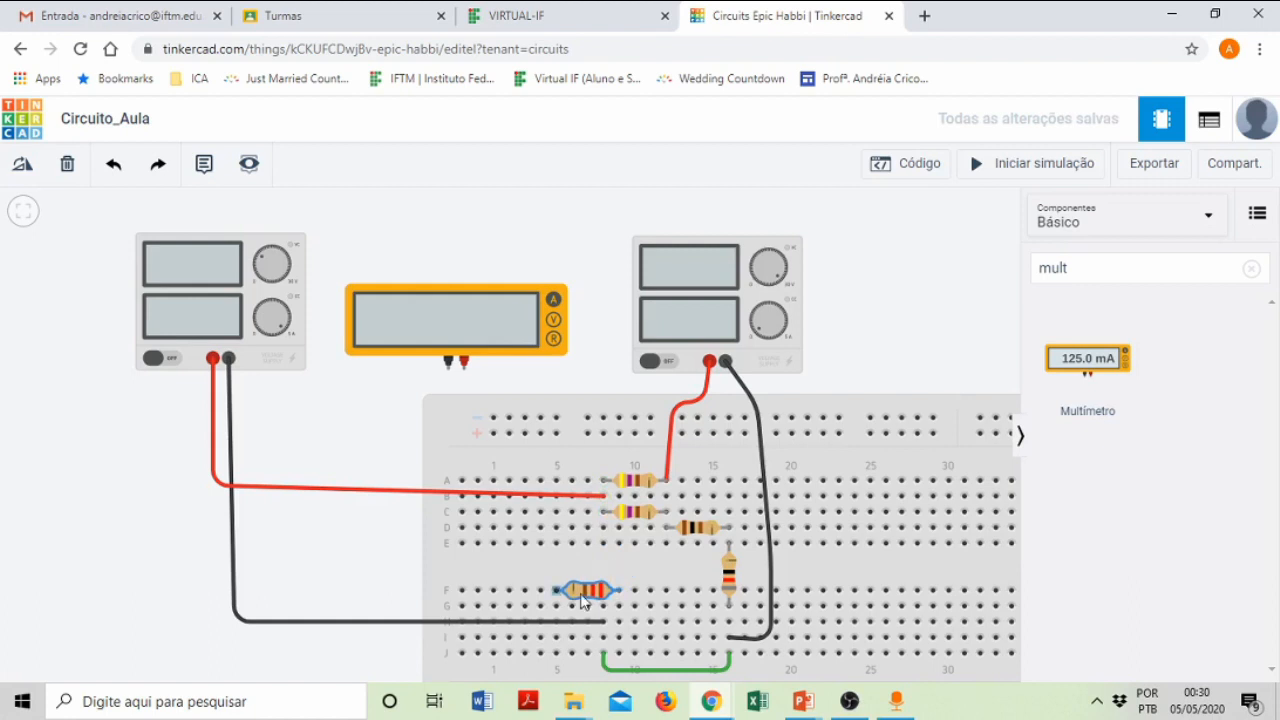
- Place the 220 Ω resistor horizontally from hole F4 to F8 and compare its free end with Nó E on the slide
left_click(351, 588)
left_click(604, 597)
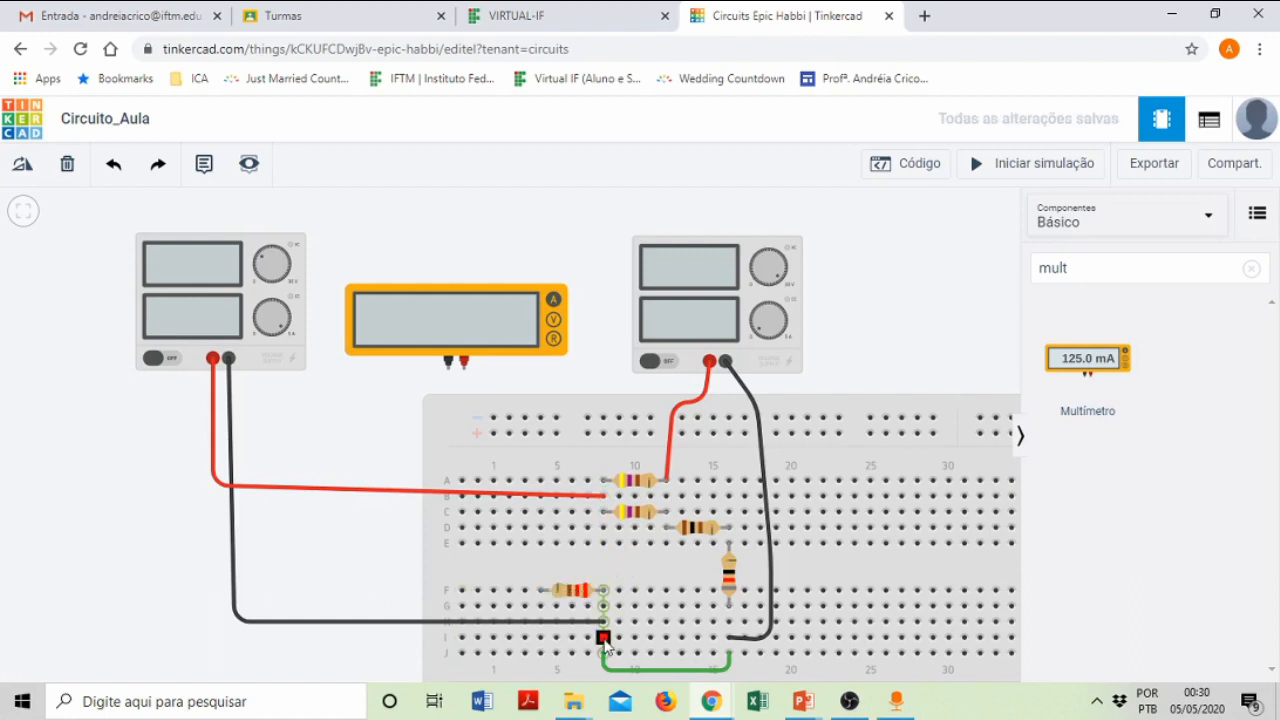
key("alt+Tab")
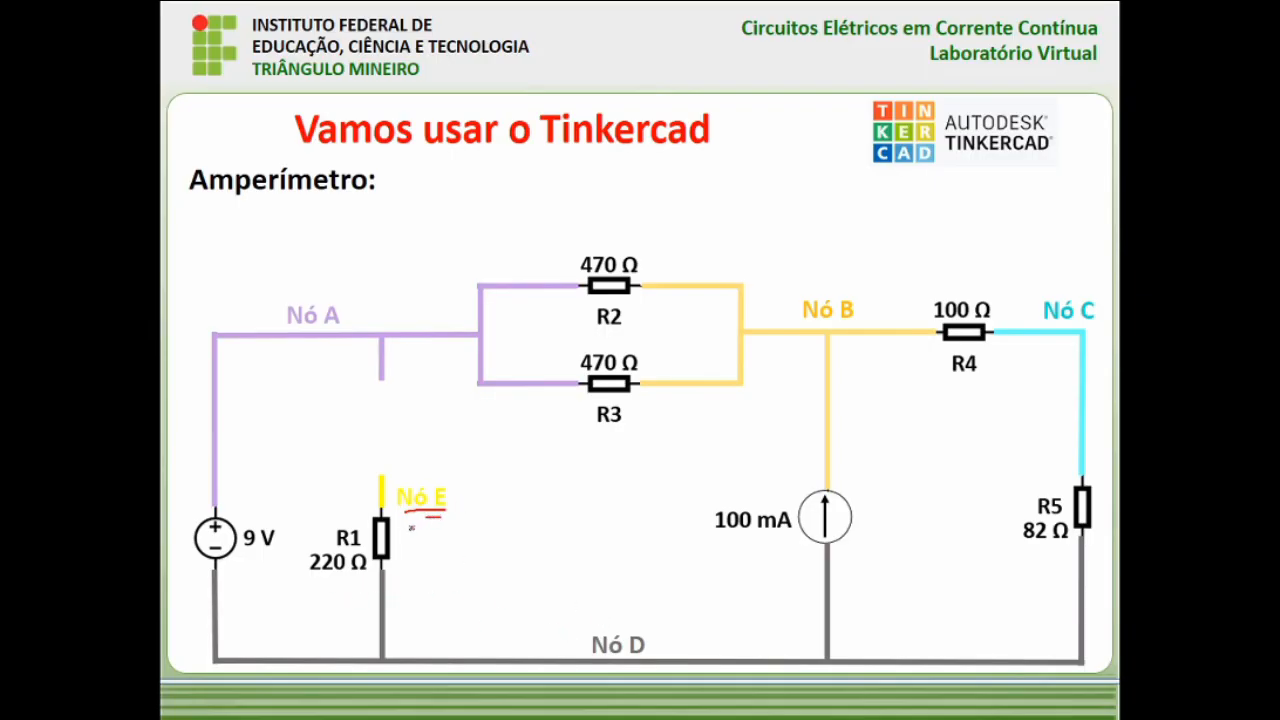
key("alt+Tab")
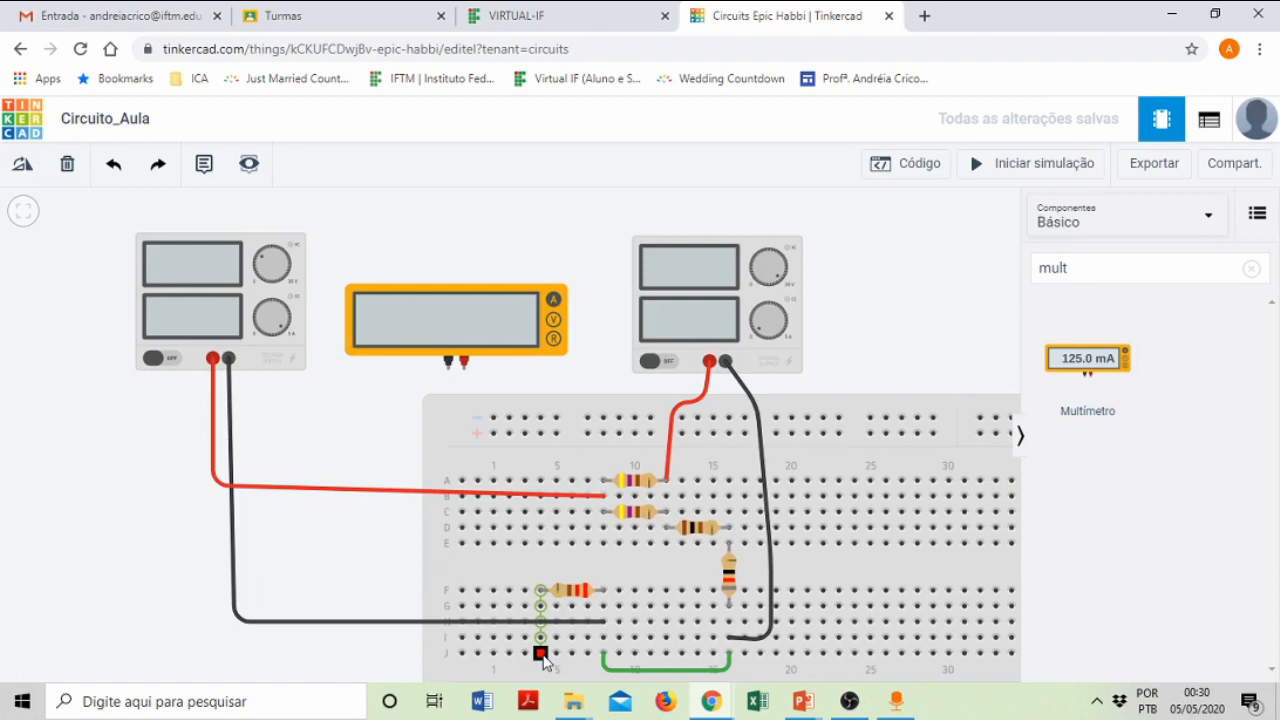
left_click_drag(548, 657, 544, 608)
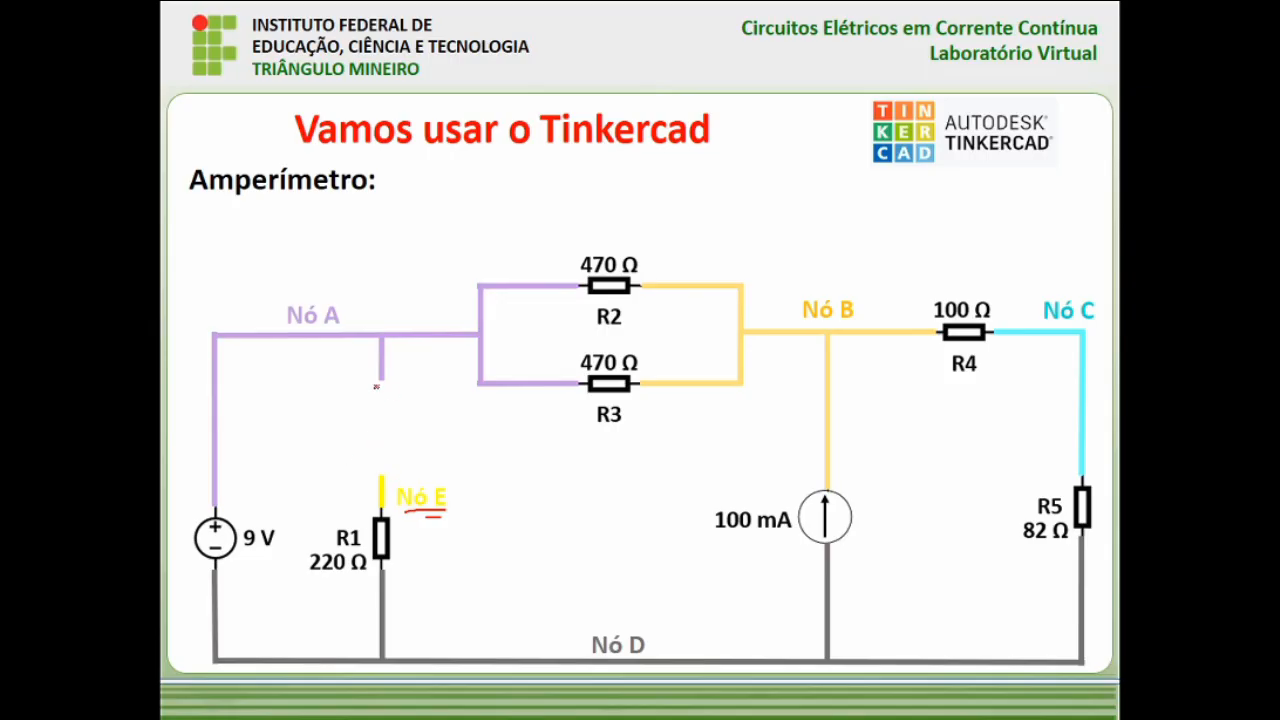
- Examine on the slide the ammeter's polarity between Nó A and Nó E above R1, and return to the Tinkercad circuit
key("Right")
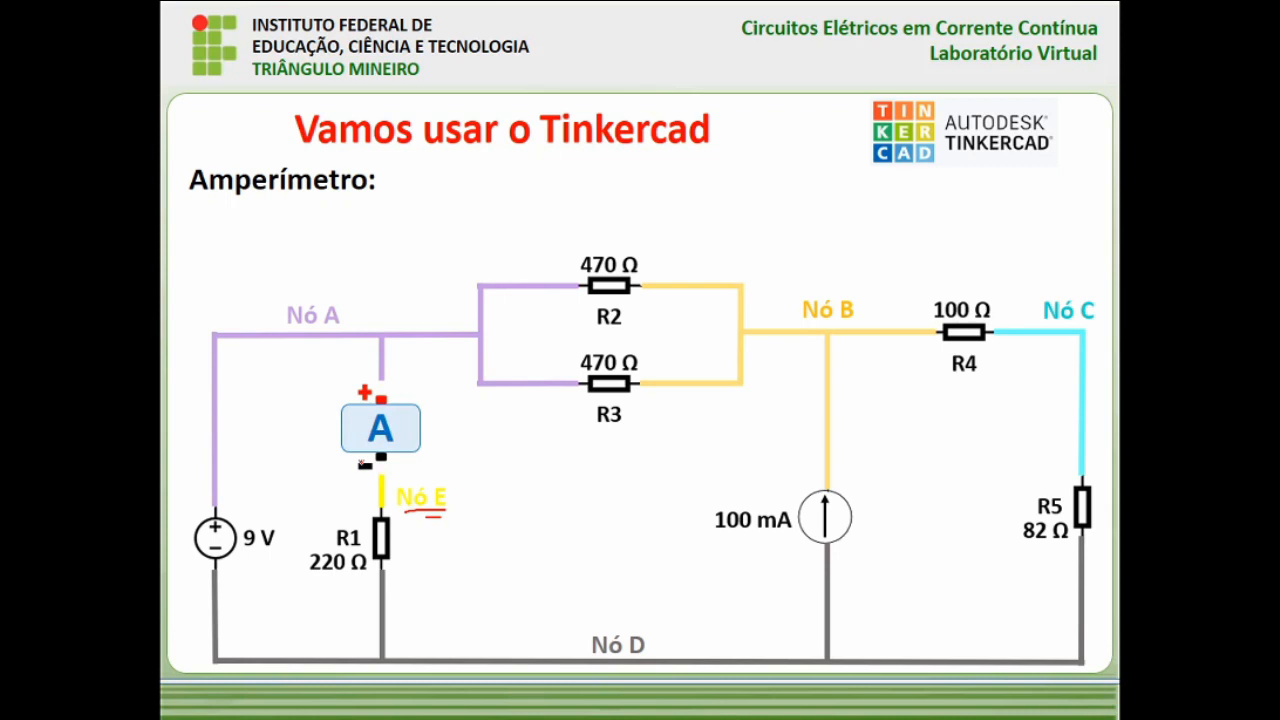
key("Right")
key("Right")
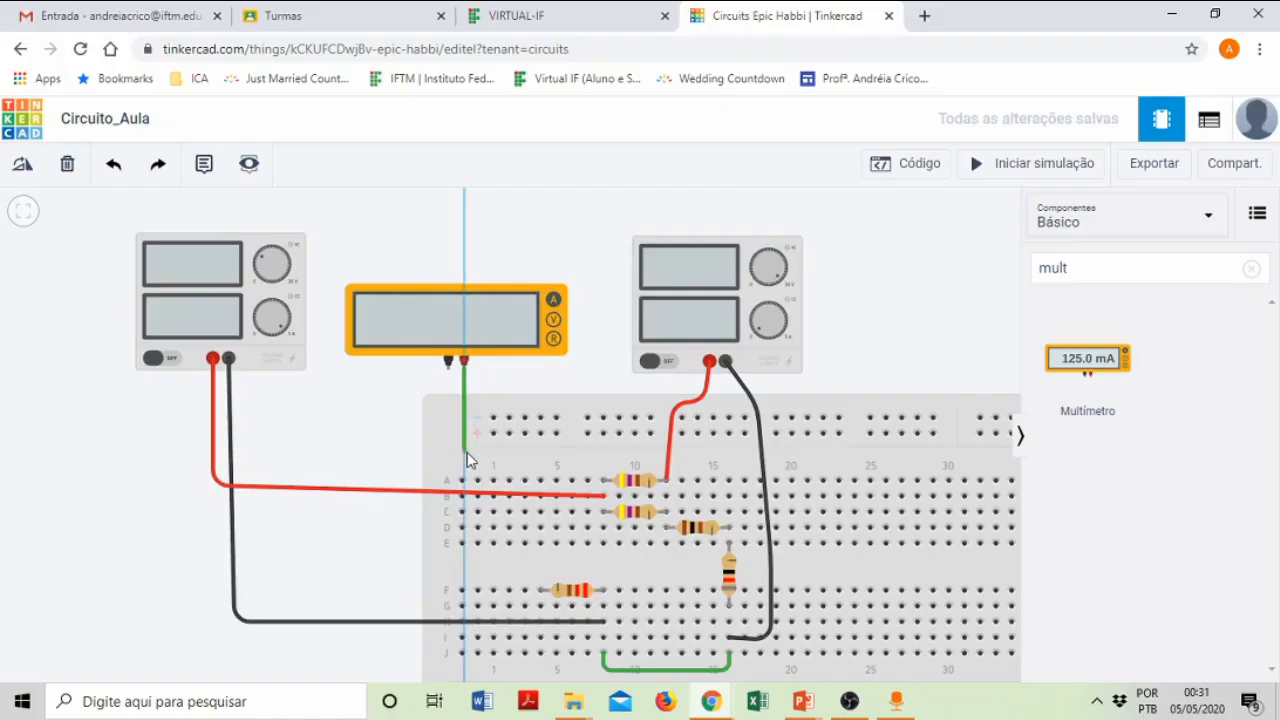
- Wire the multimeter's positive terminal to hole E8, routing it down to just below row E and across to column 8
left_click(469, 455)
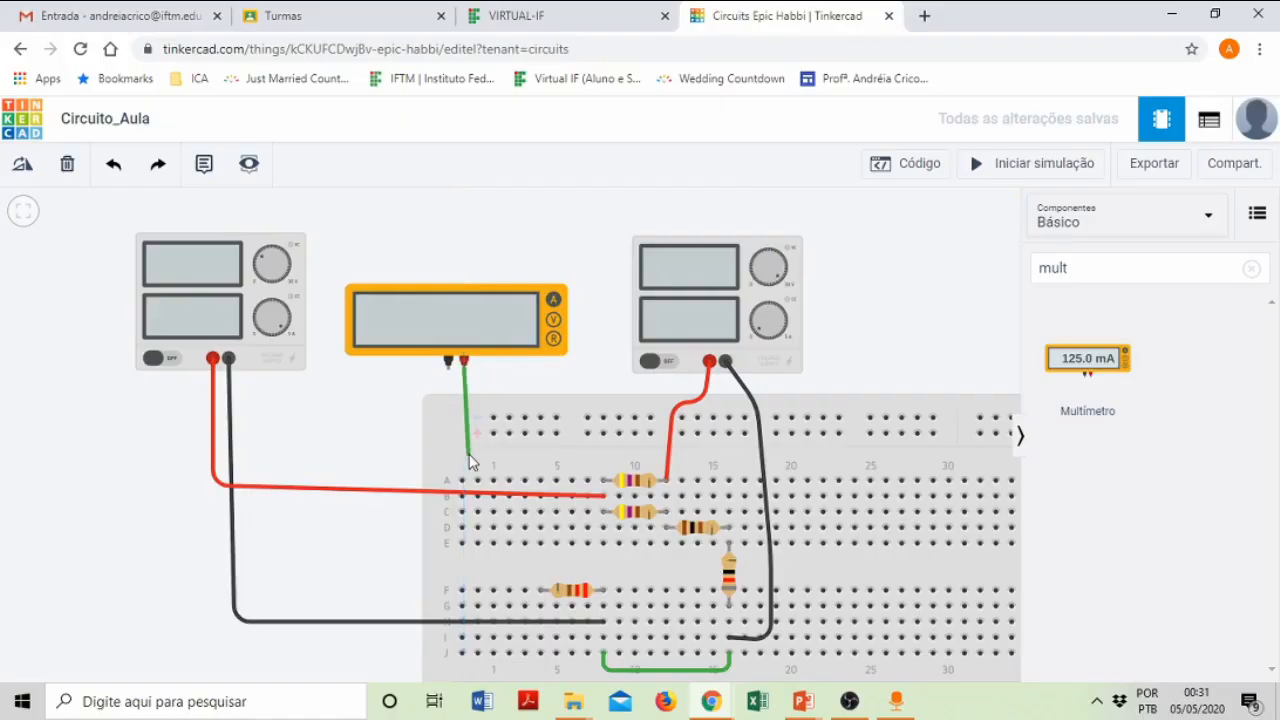
left_click(472, 560)
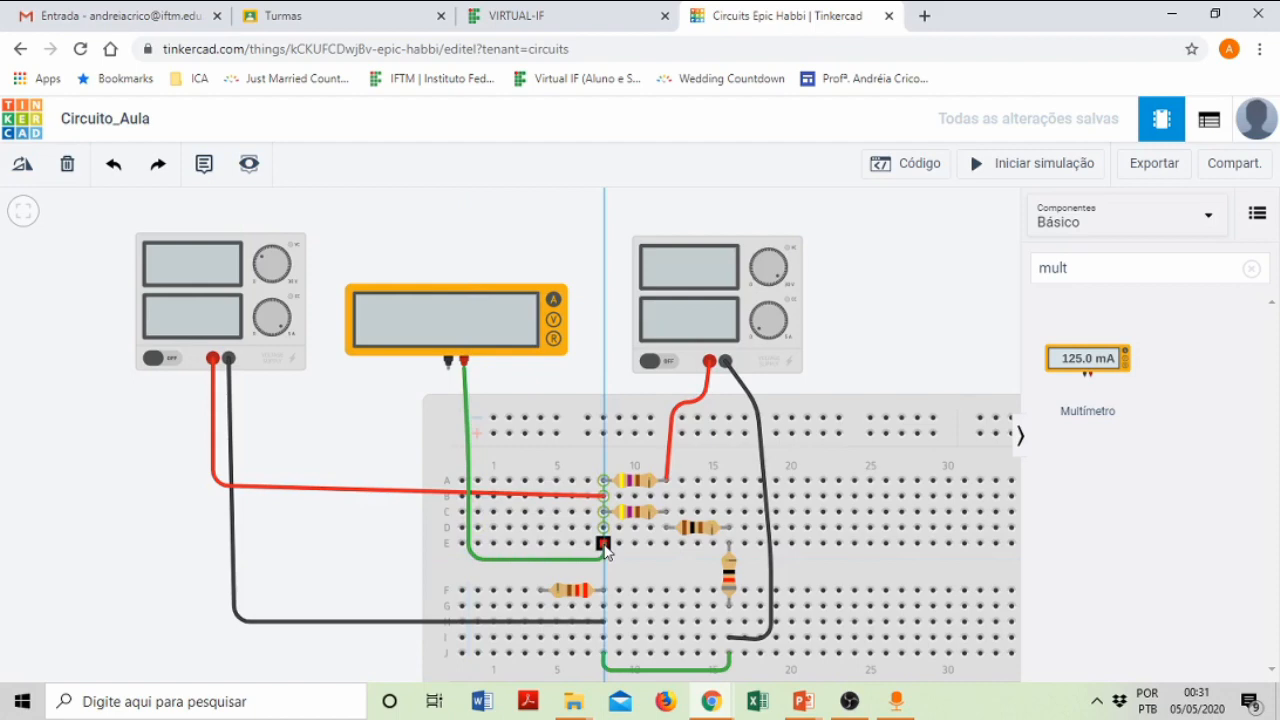
left_click(604, 545)
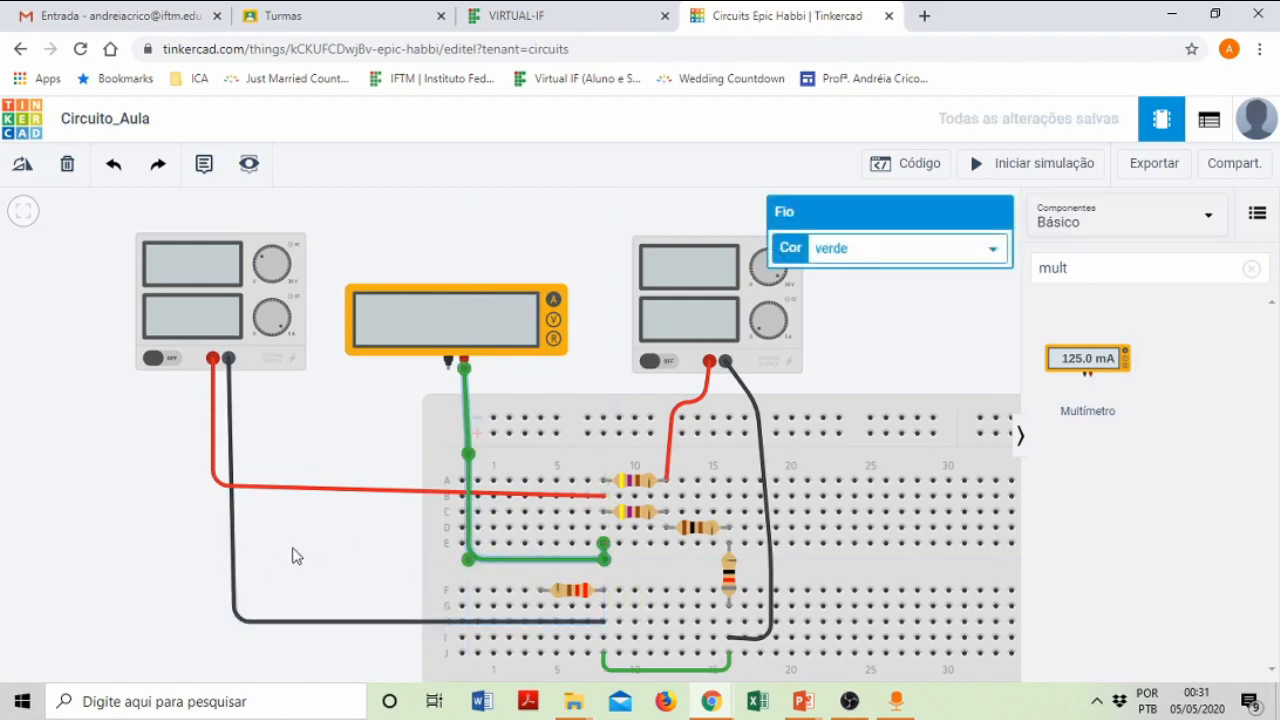
left_click(370, 570)
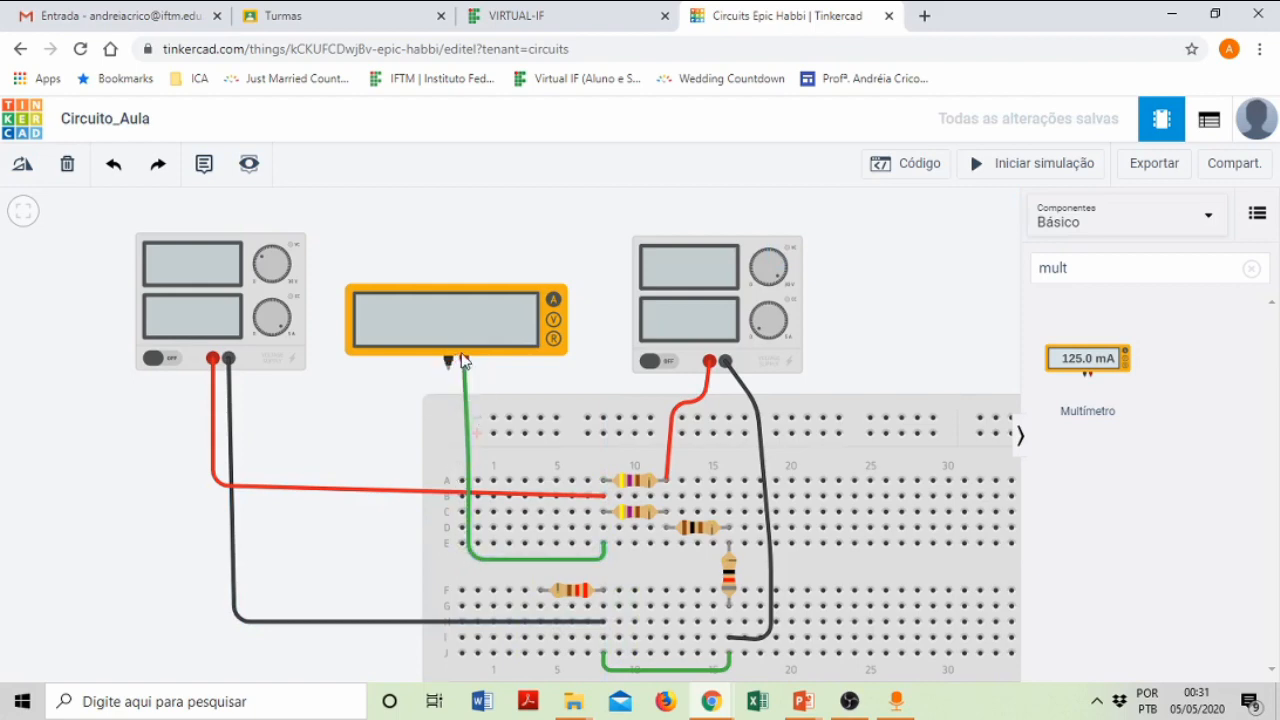
- Wire the multimeter's negative terminal to hole G4, bending it outside the breadboard edge and down to row G
left_click(449, 373)
left_click(449, 450)
left_click(380, 456)
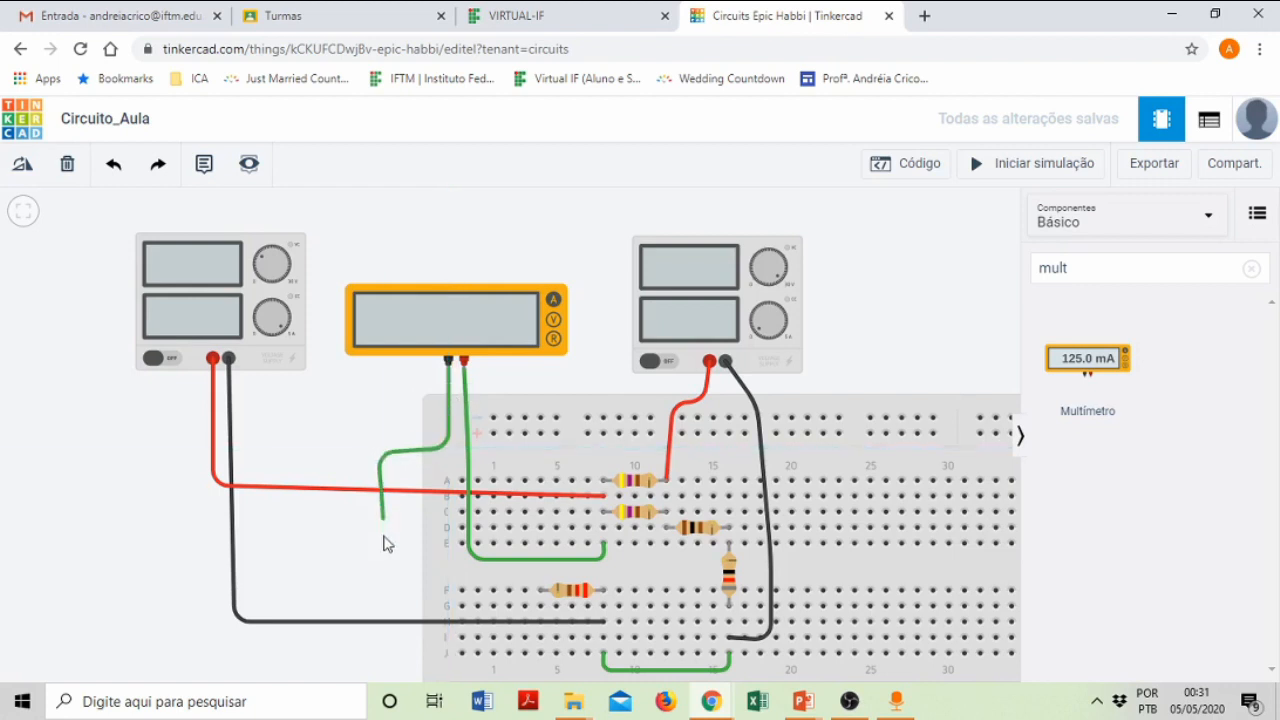
left_click(383, 604)
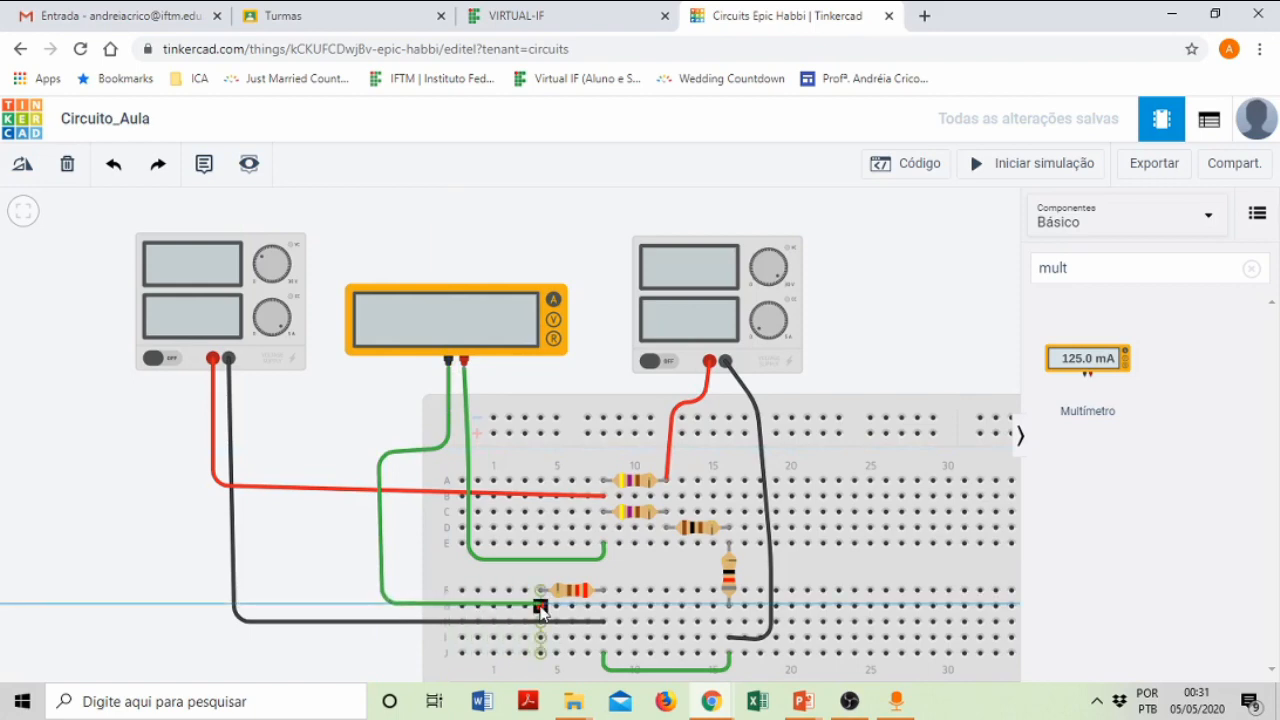
left_click(540, 606)
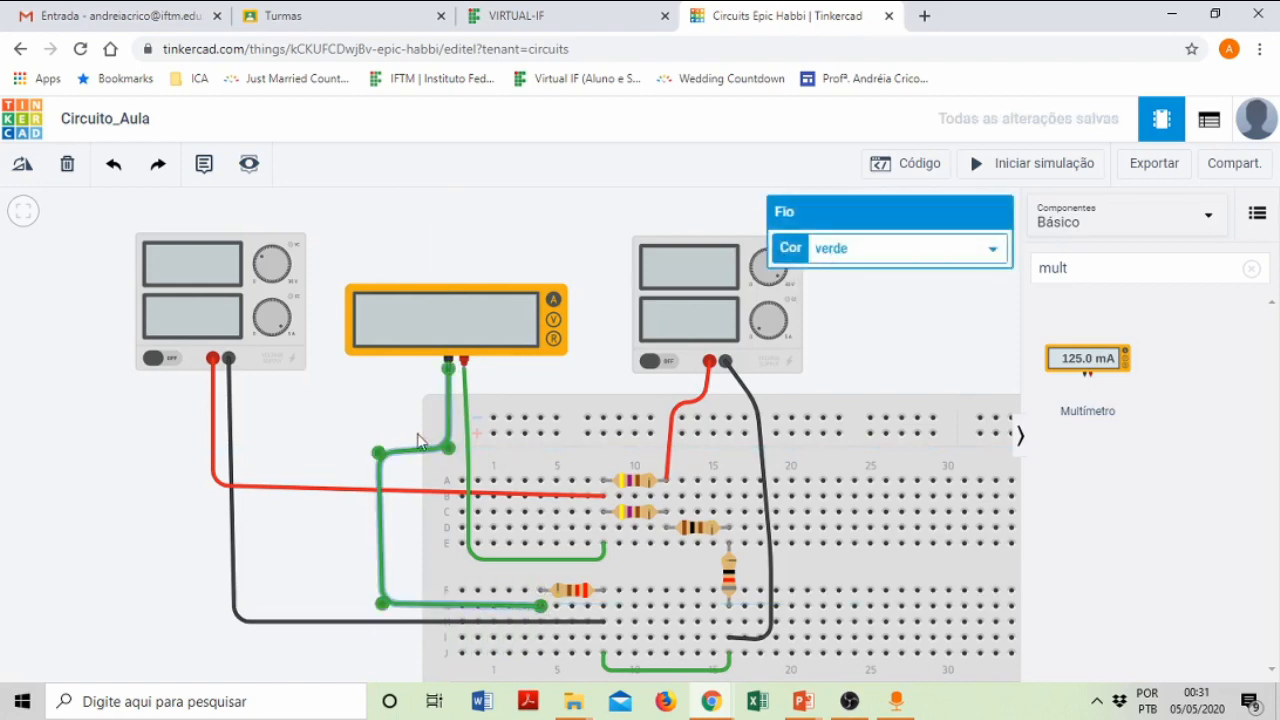
left_click(338, 423)
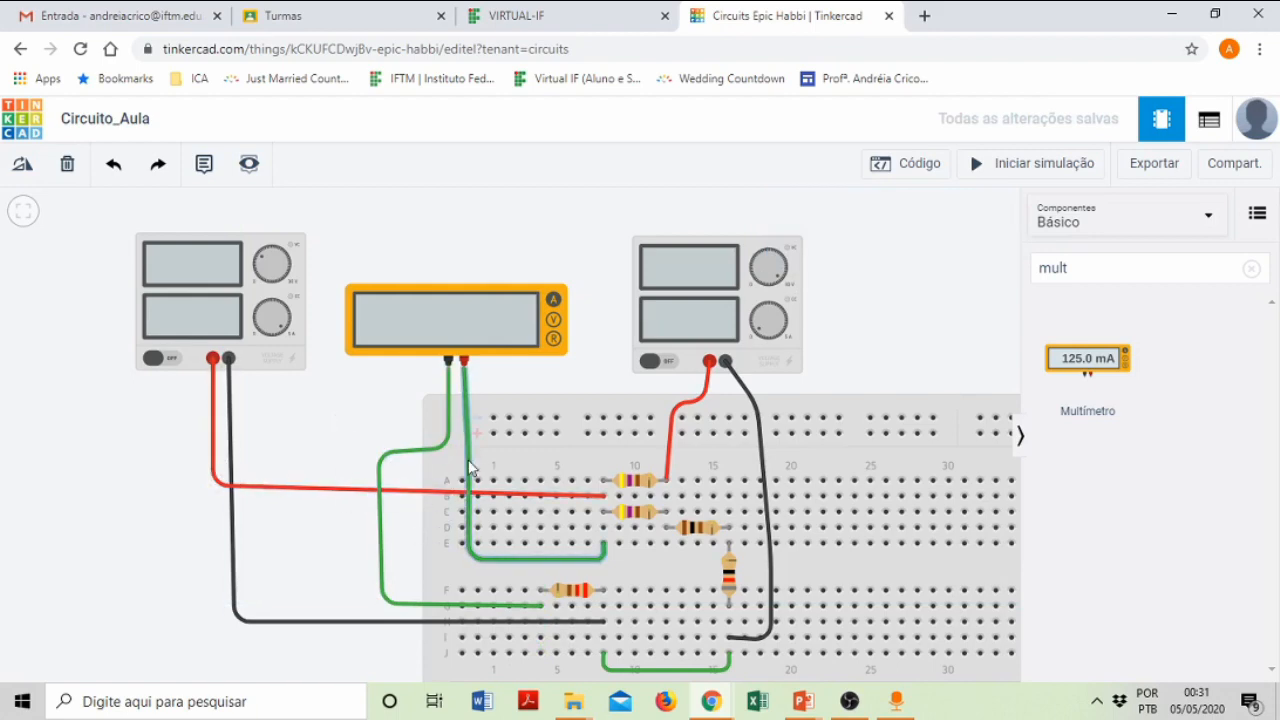
- Colour the multimeter's positive wire amarelo and its negative wire rosa
left_click(472, 467)
left_click(894, 256)
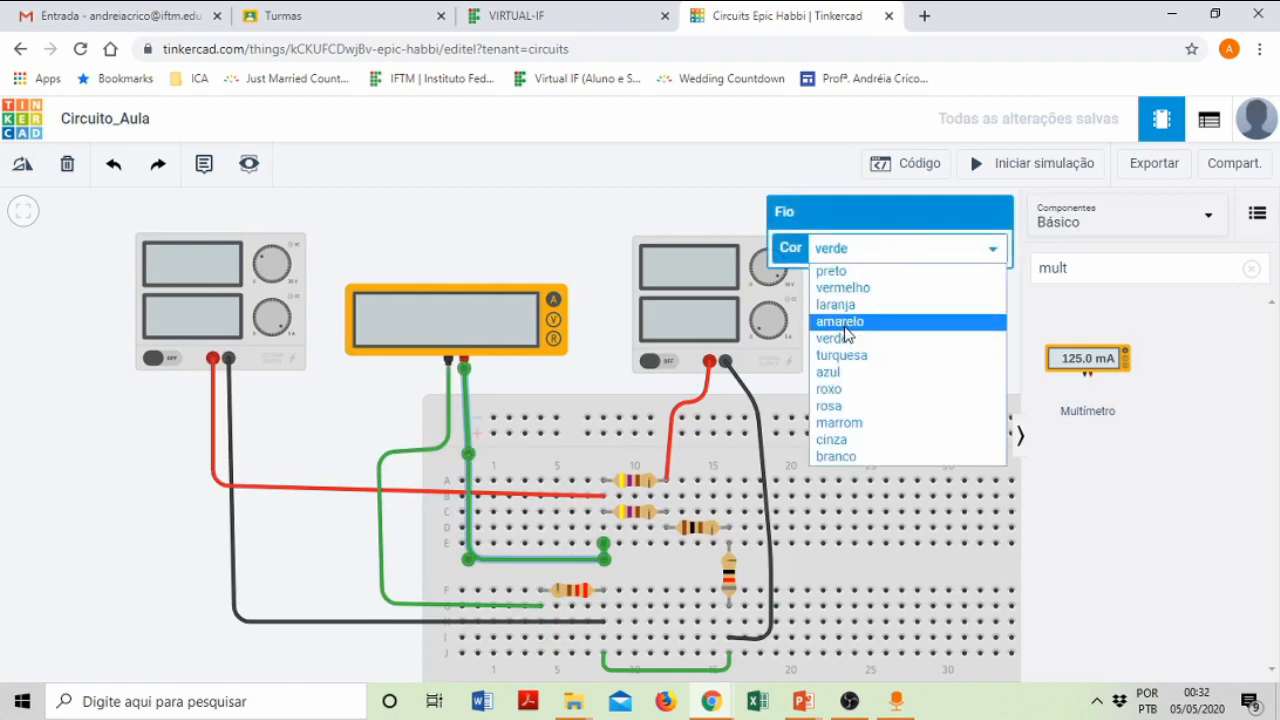
key("Return")
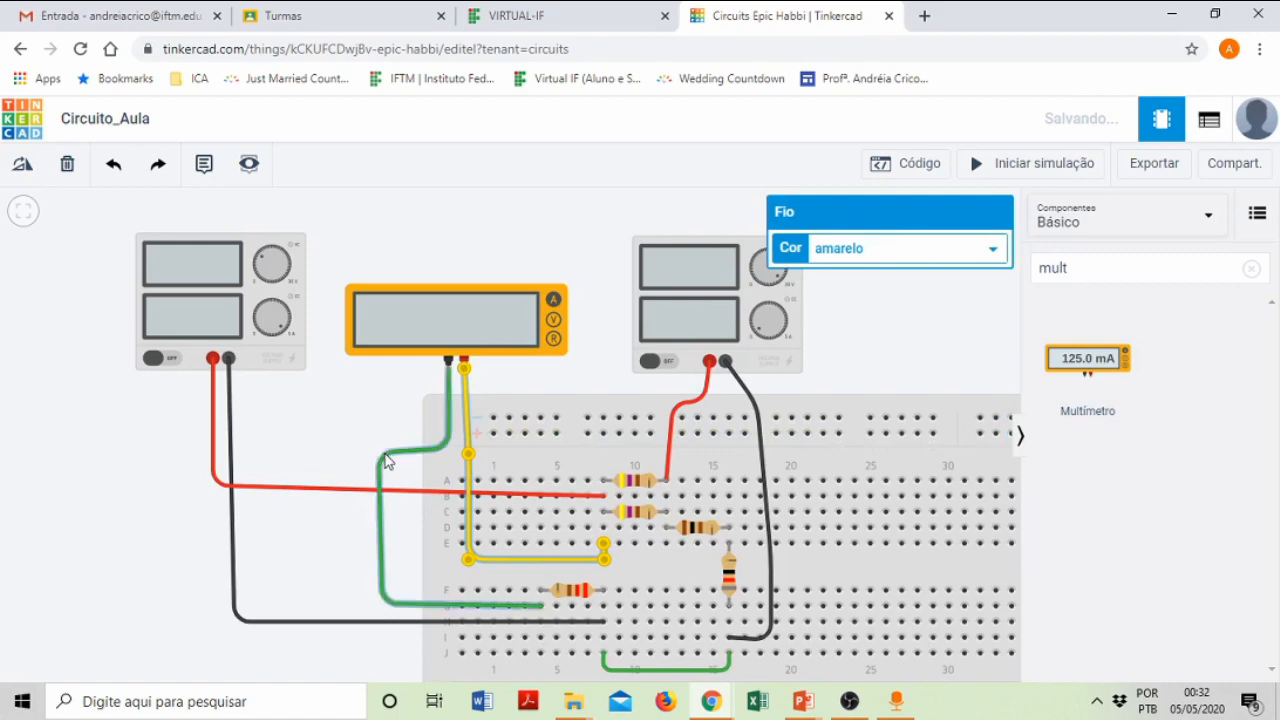
left_click(384, 458)
left_click(838, 250)
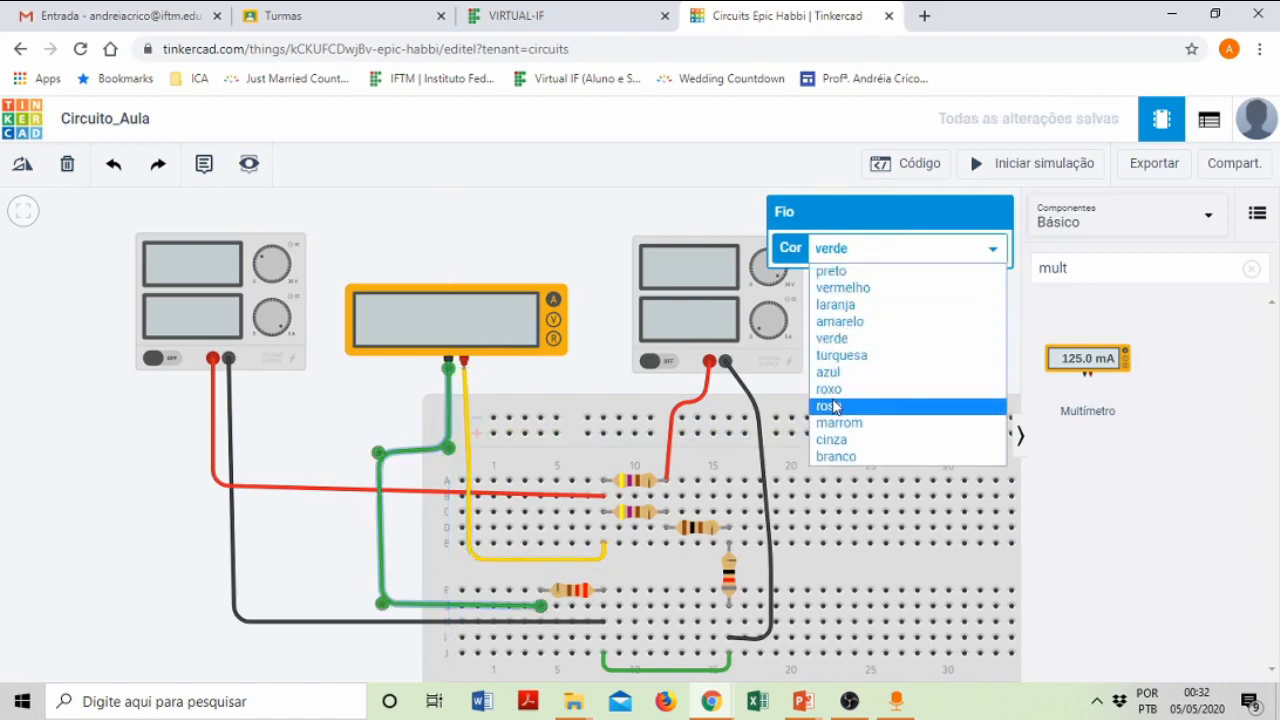
left_click(830, 406)
left_click(274, 441)
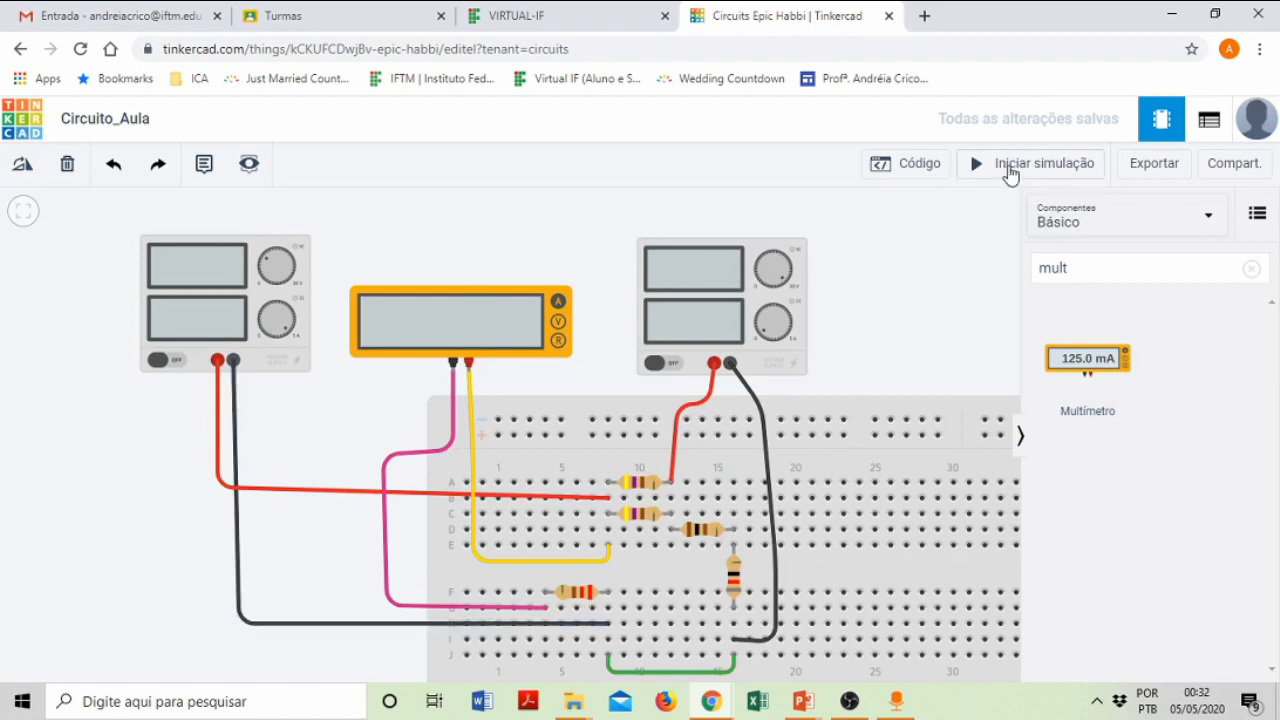
- Start the simulation to measure the current through the 220 Ω resistor R1
left_click(1010, 173)
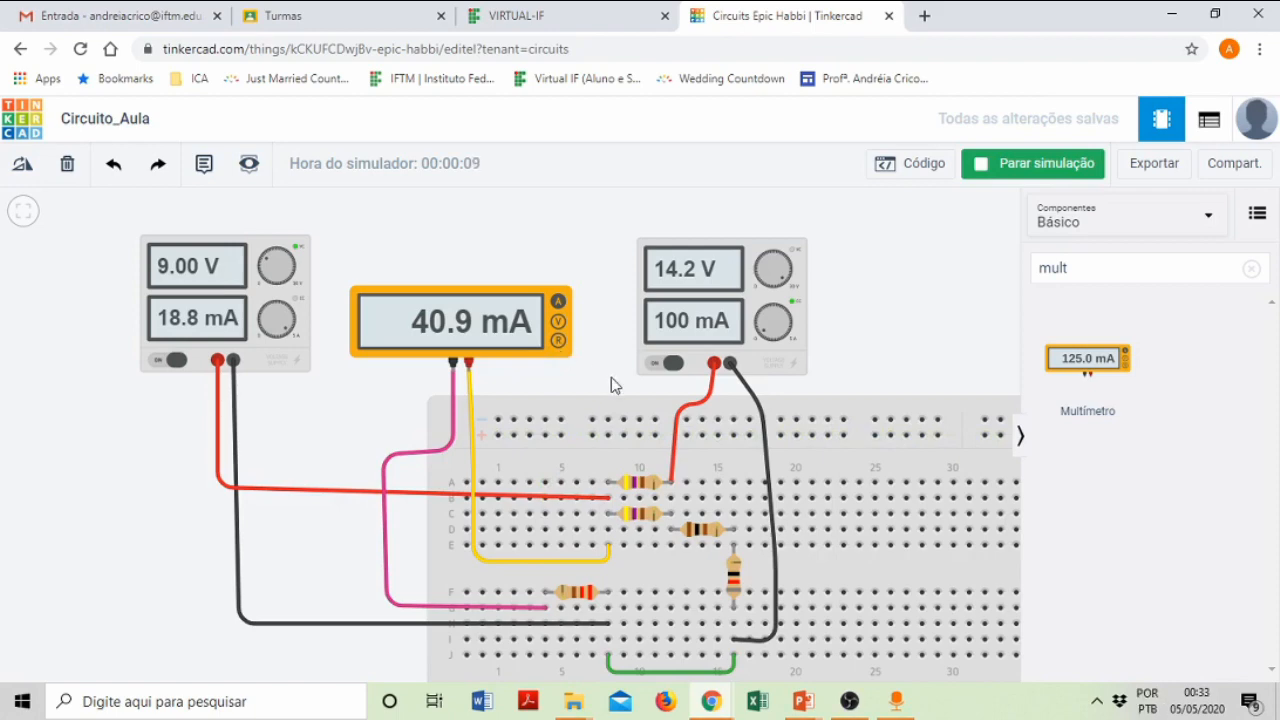
- Reveal the ammeter's current arrow on the lesson slide, mark the downward current direction beside the ammeter, and return to Tinkercad
key("alt+Tab")
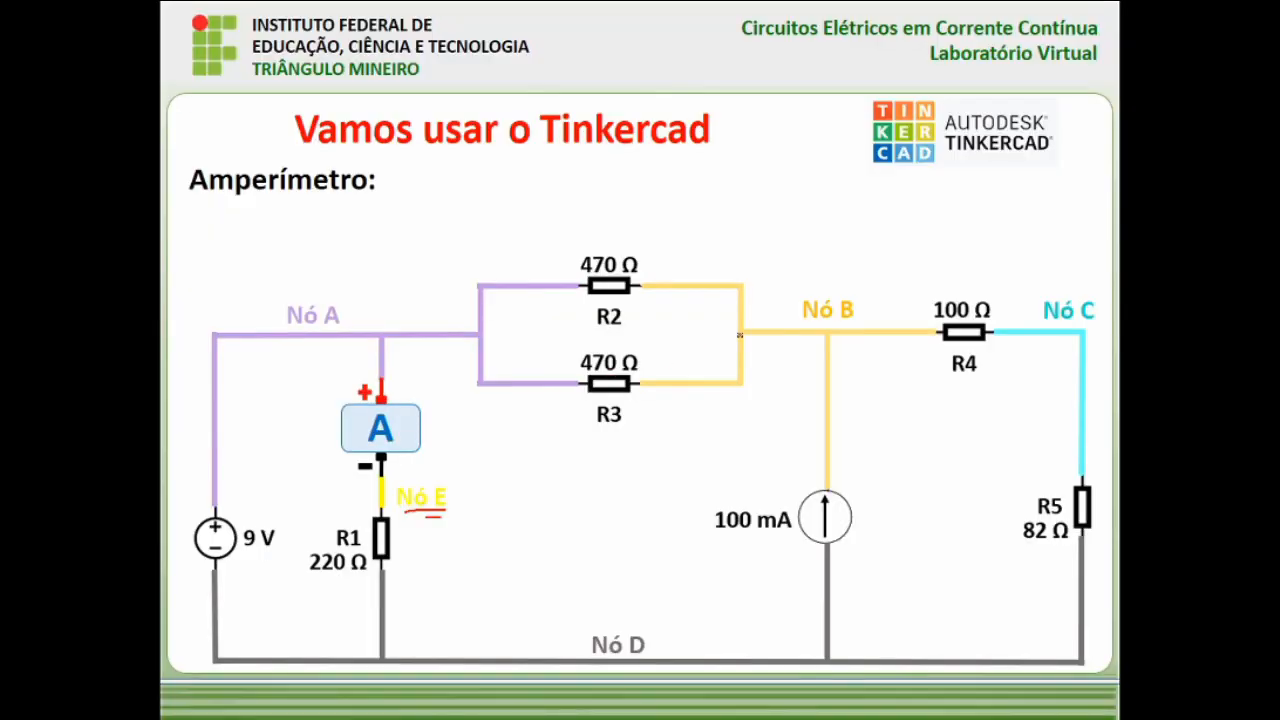
key("Right")
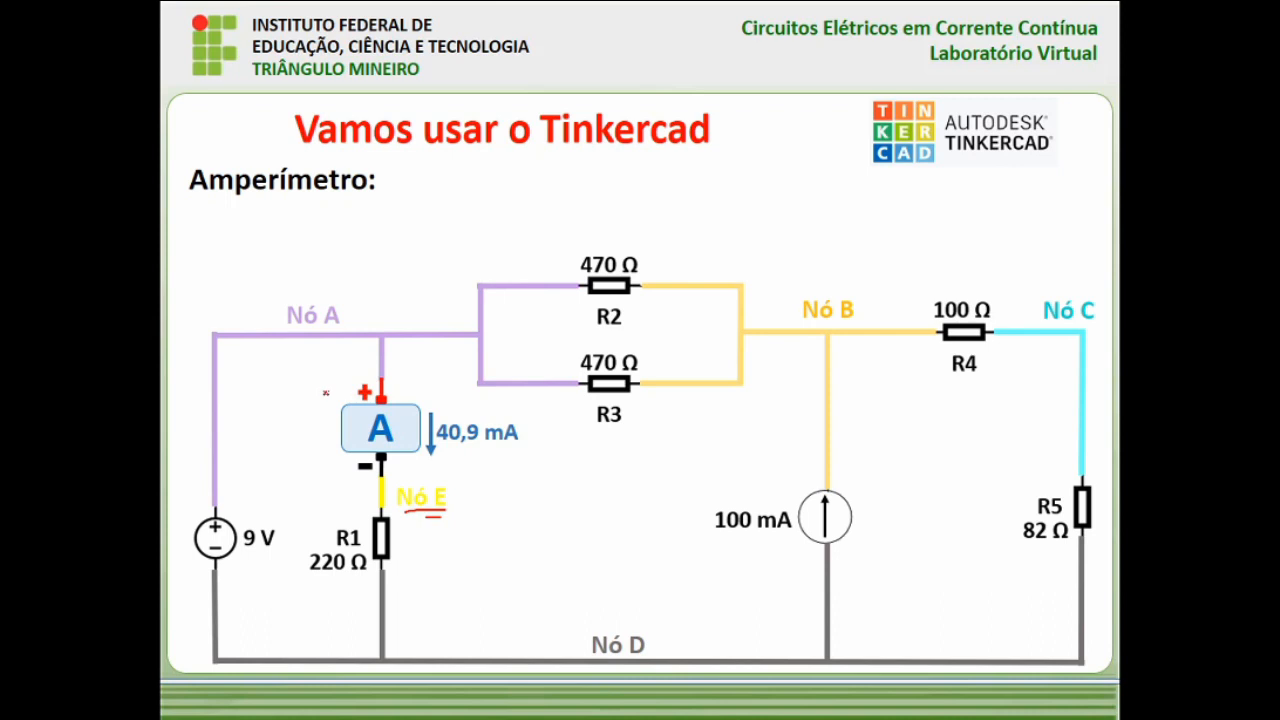
mouse_move(322, 395)
left_mouse_down()
mouse_move(321, 470)
mouse_move(328, 446)
left_mouse_up()
key("alt+Tab")
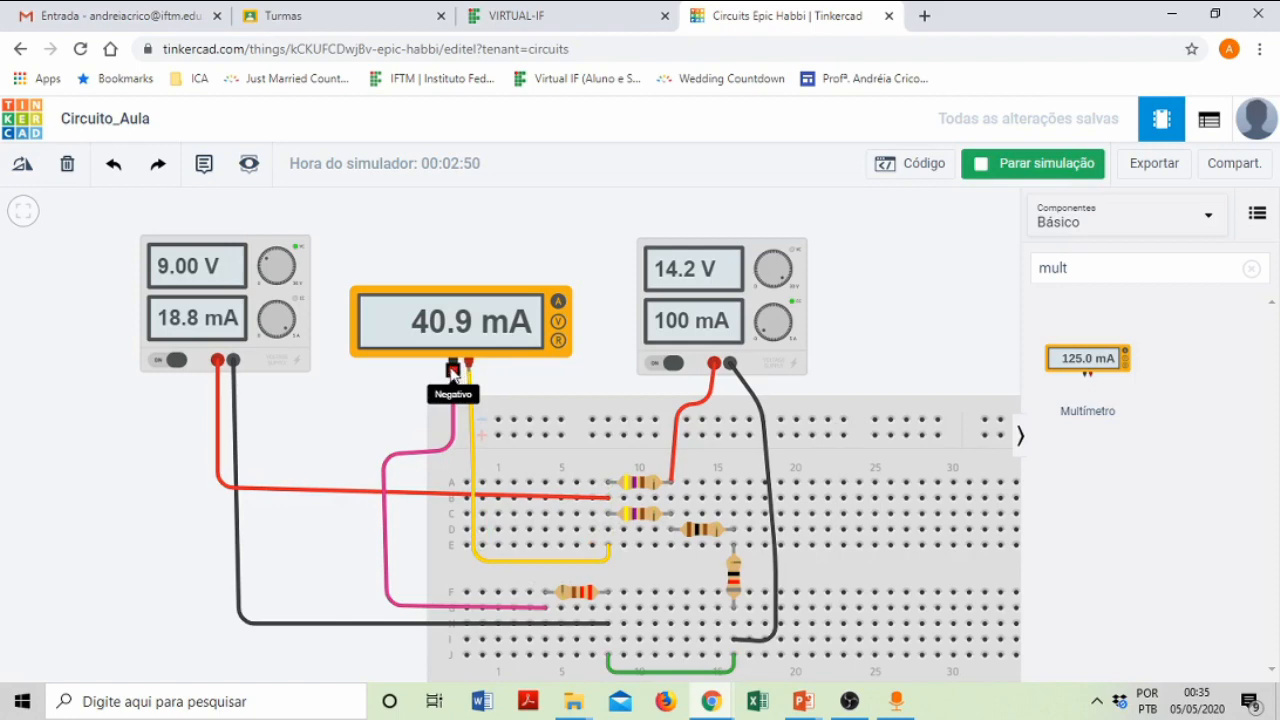
- Stop the simulation and bring up the "Tensões e correntes no circuito analisado" slide
left_click_drag(372, 563, 372, 569)
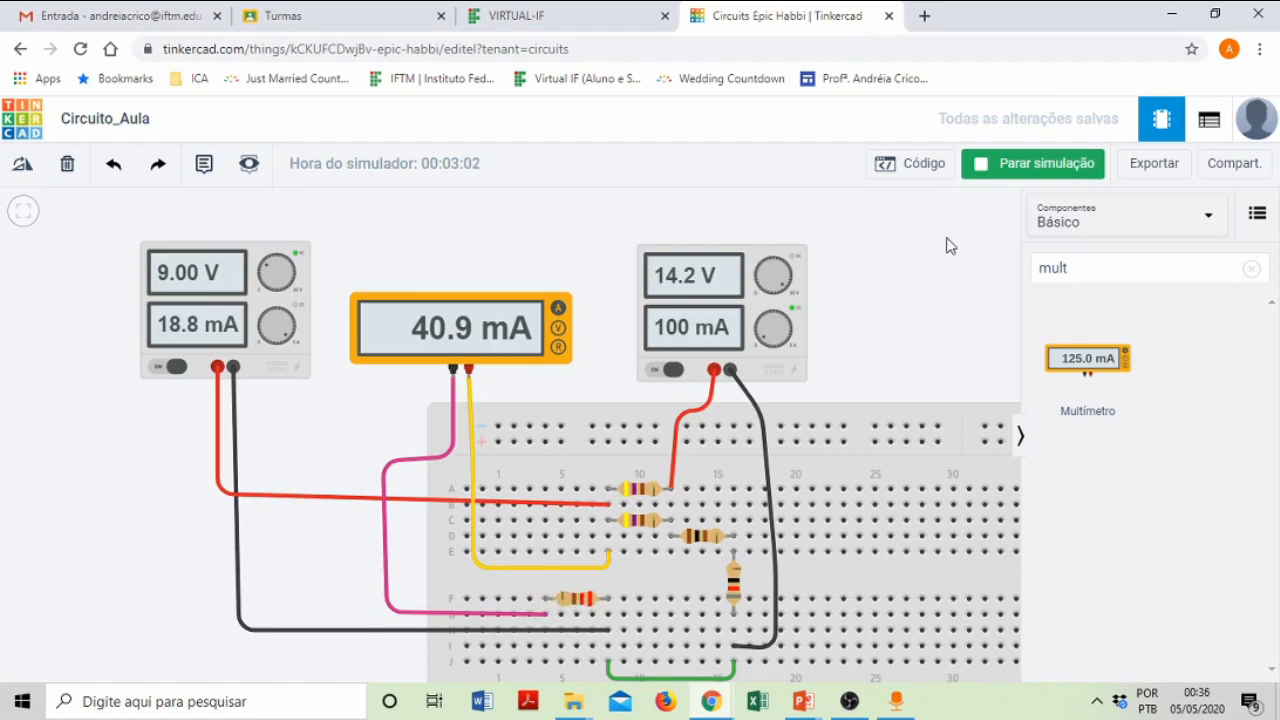
left_click(1016, 166)
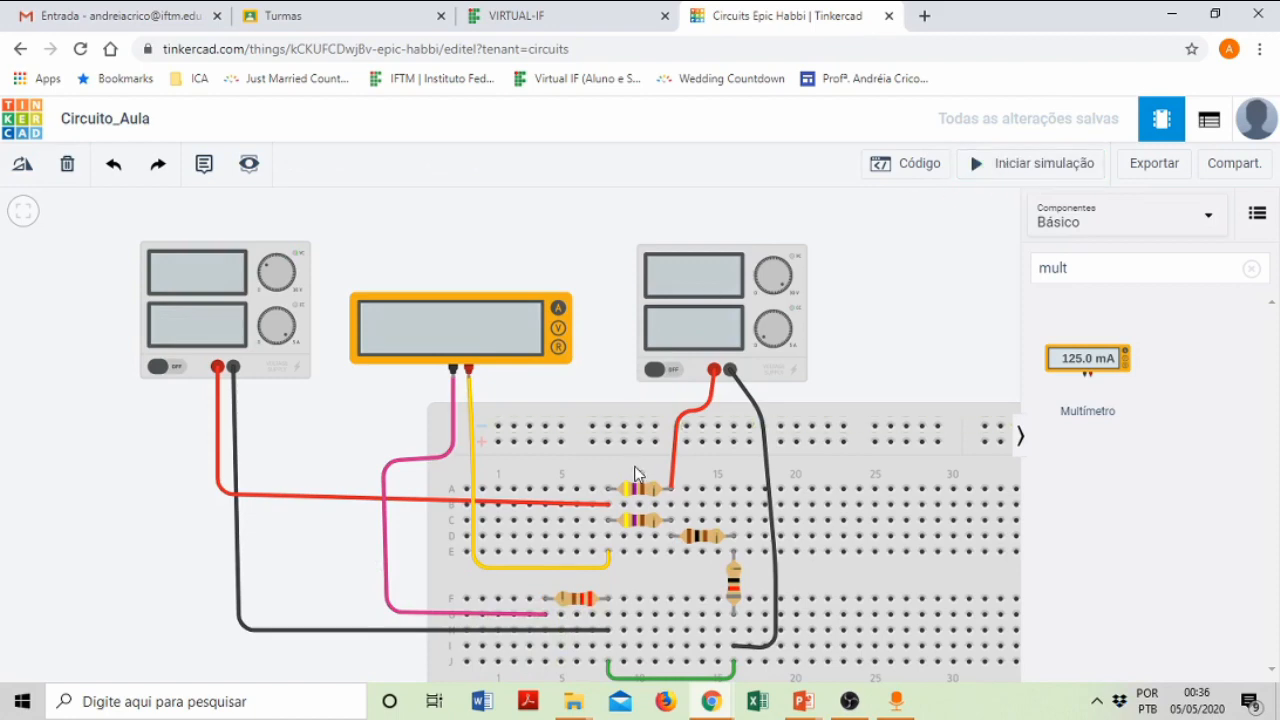
key("alt+Tab")
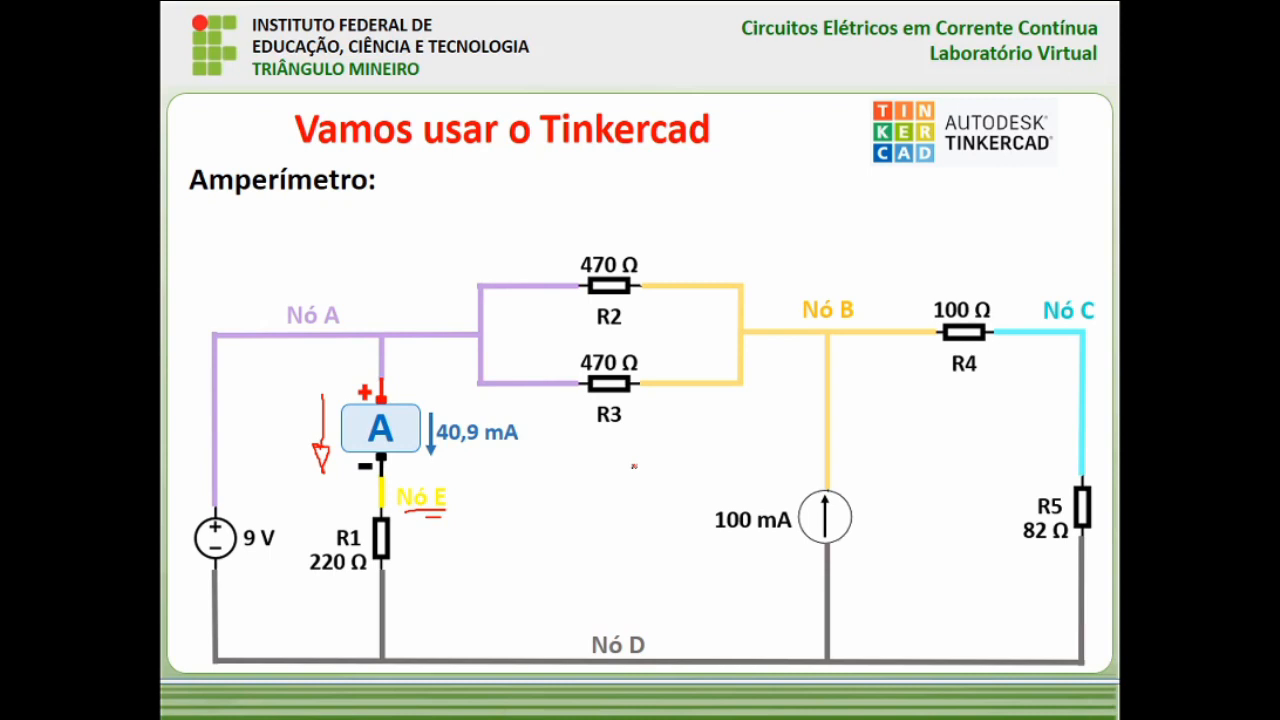
key("Right")
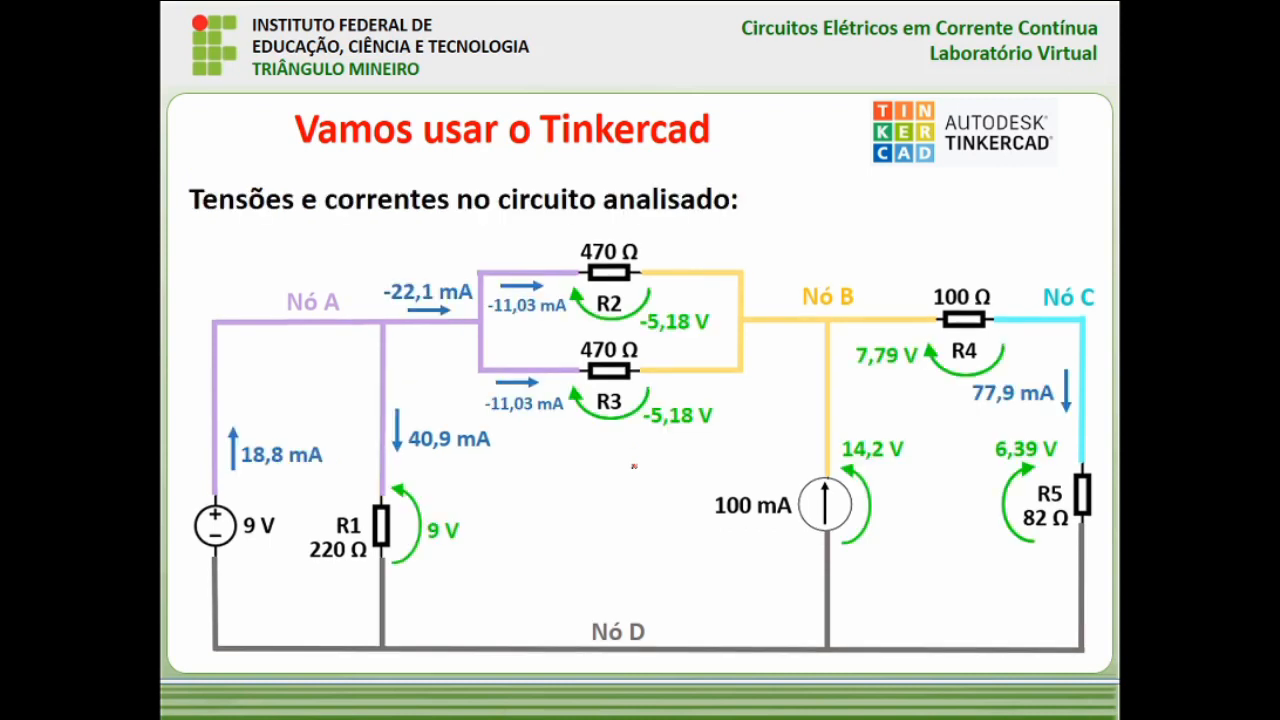
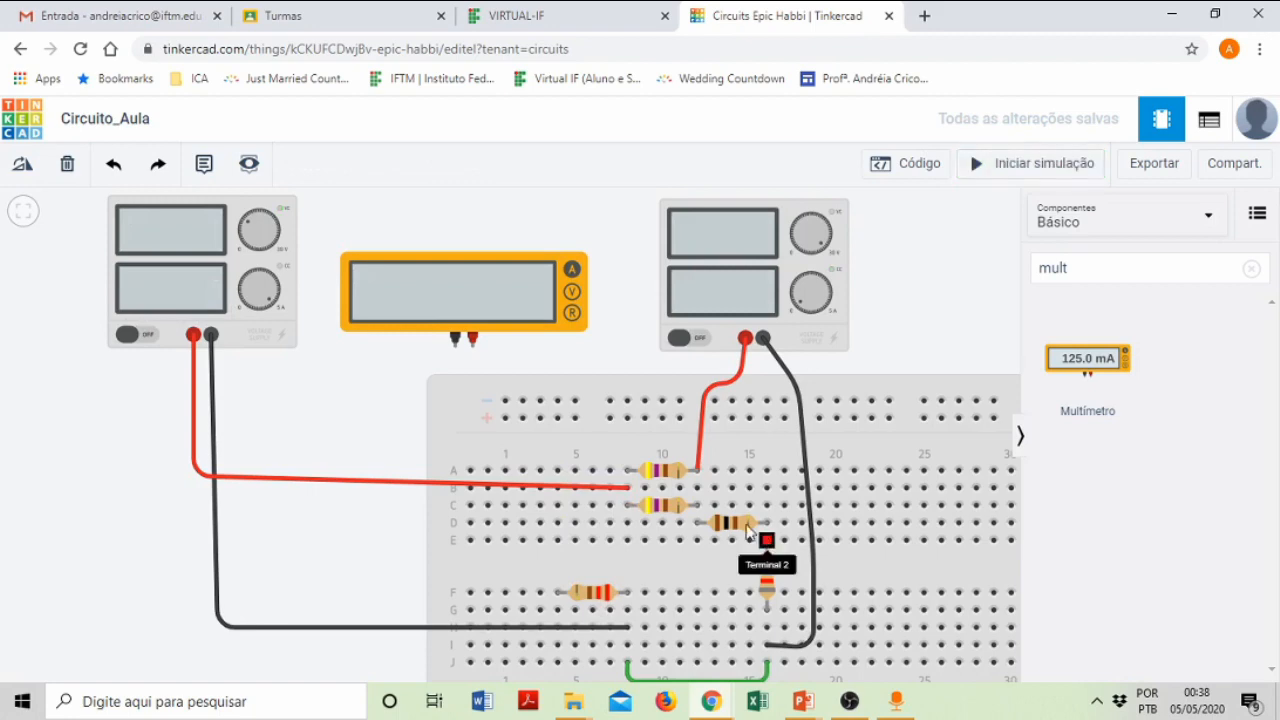
- Stand R1 upright in column 8 between holes E8 and G8, and run the simulation briefly to check the circuit
left_click(589, 594)
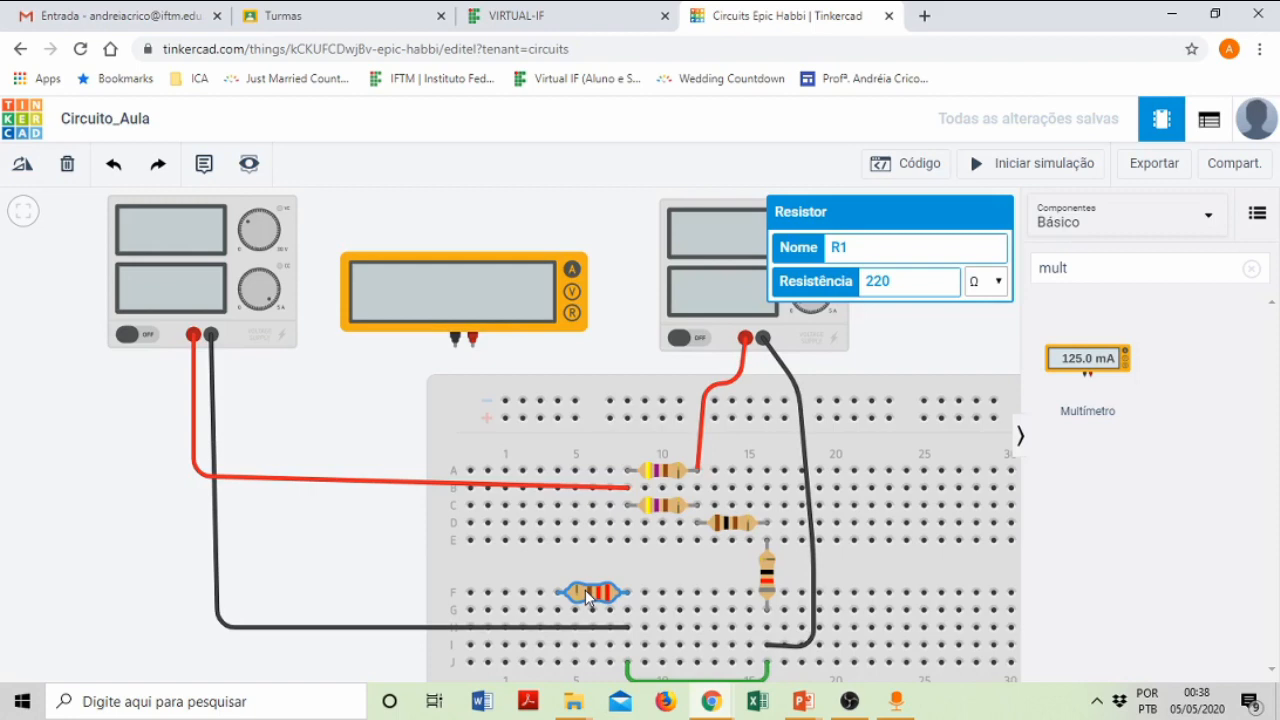
key("r")
key("r")
key("r")
left_click_drag(588, 598, 606, 561)
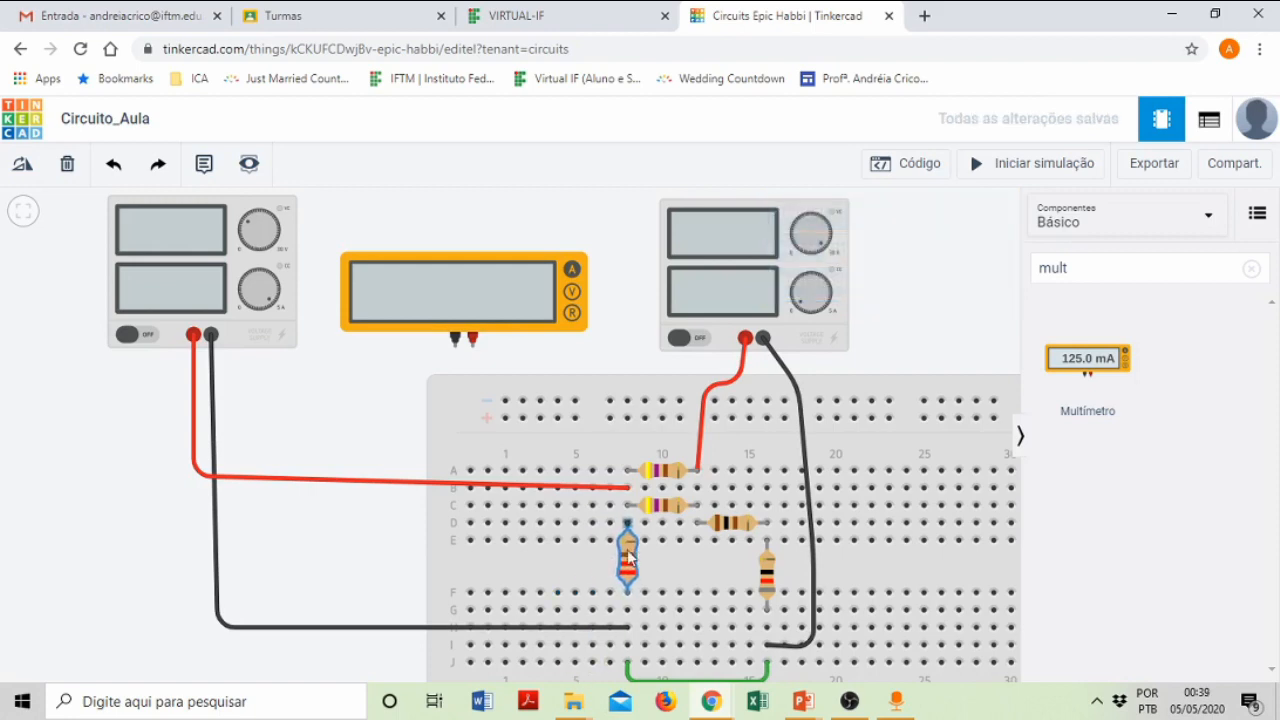
key("Down")
left_click(652, 586)
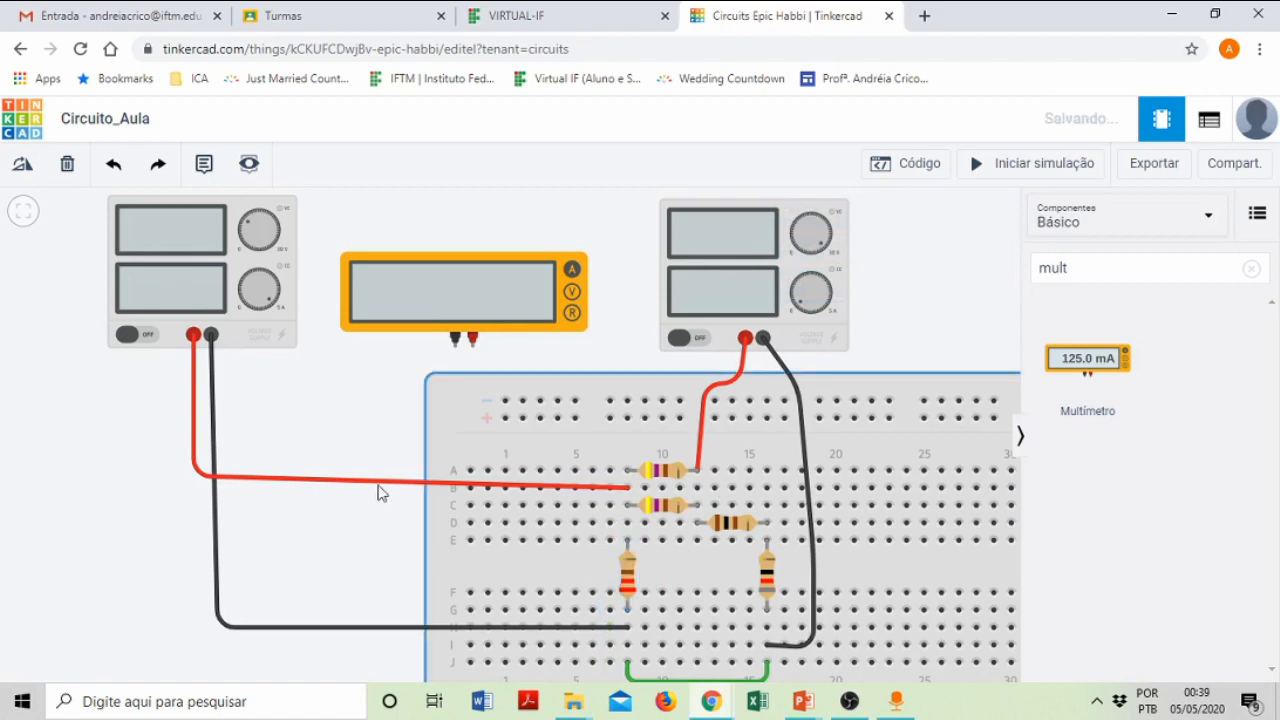
left_click(1010, 164)
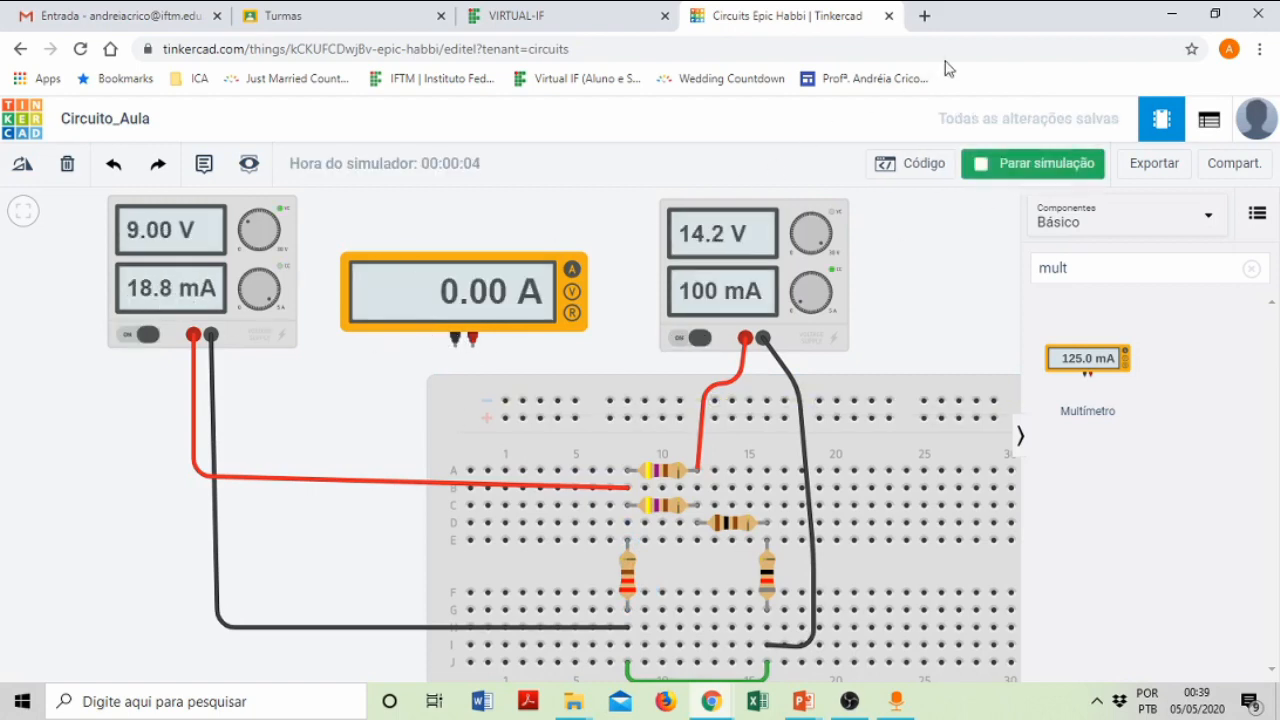
left_click(1038, 168)
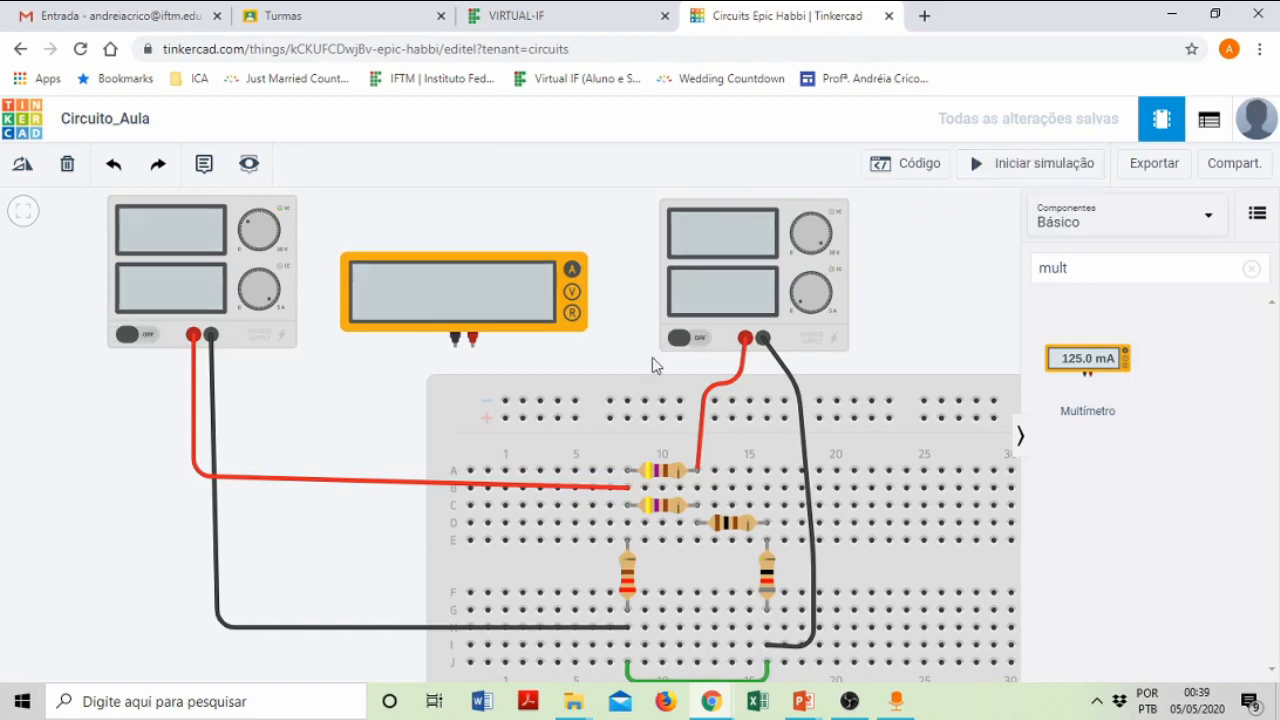
- Annotate the slide with an arrow to the ammeter in series with R2, and return to Tinkercad
left_click_drag(337, 434, 323, 423)
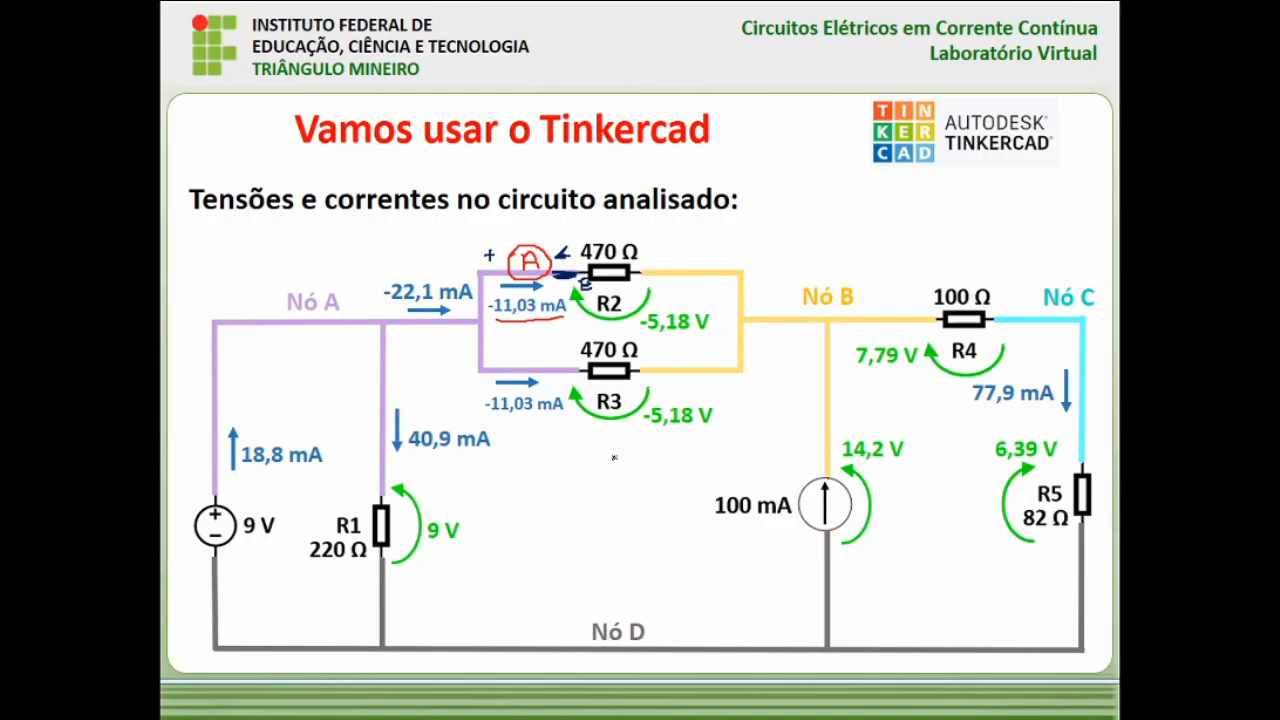
mouse_move(551, 222)
left_mouse_down()
mouse_move(543, 241)
mouse_move(555, 240)
left_mouse_up()
key("alt+Tab")
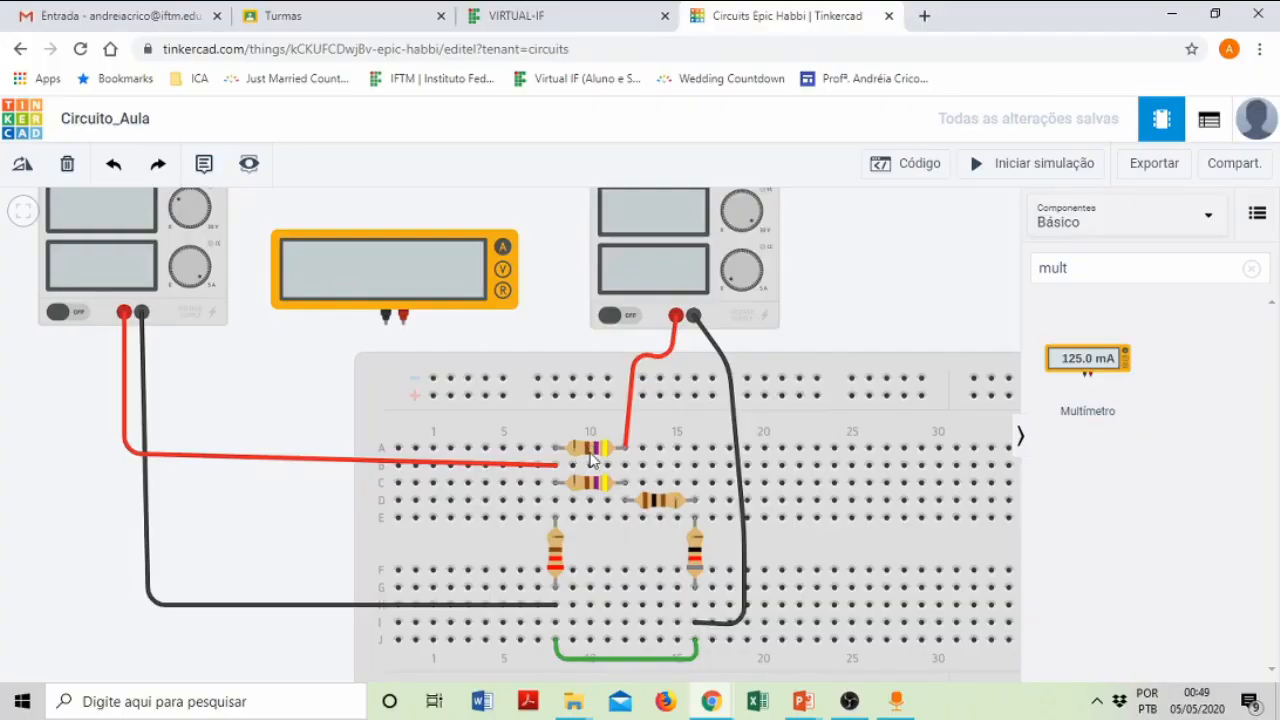
- Rotate the 470 Ω resistor R2 clockwise by 60° and move it up out of its row A holes
left_click(556, 470)
left_click_drag(556, 470, 558, 448)
left_click(584, 457)
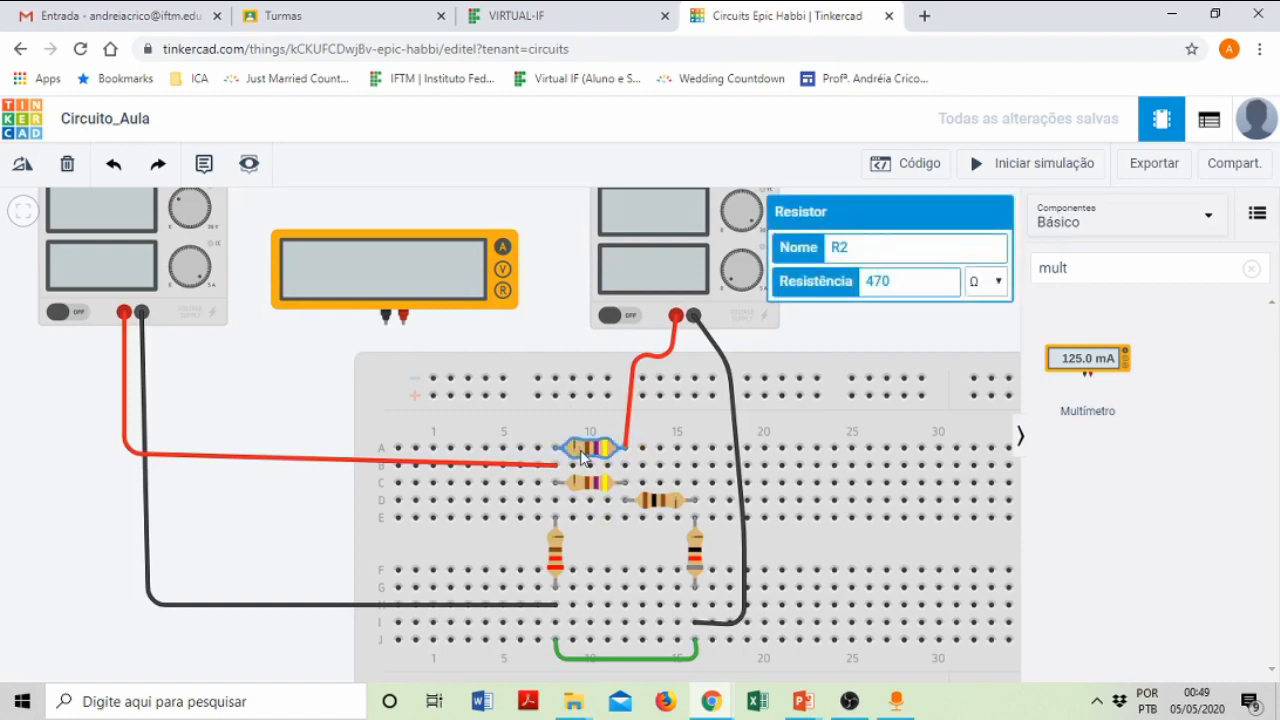
key("r")
key("r")
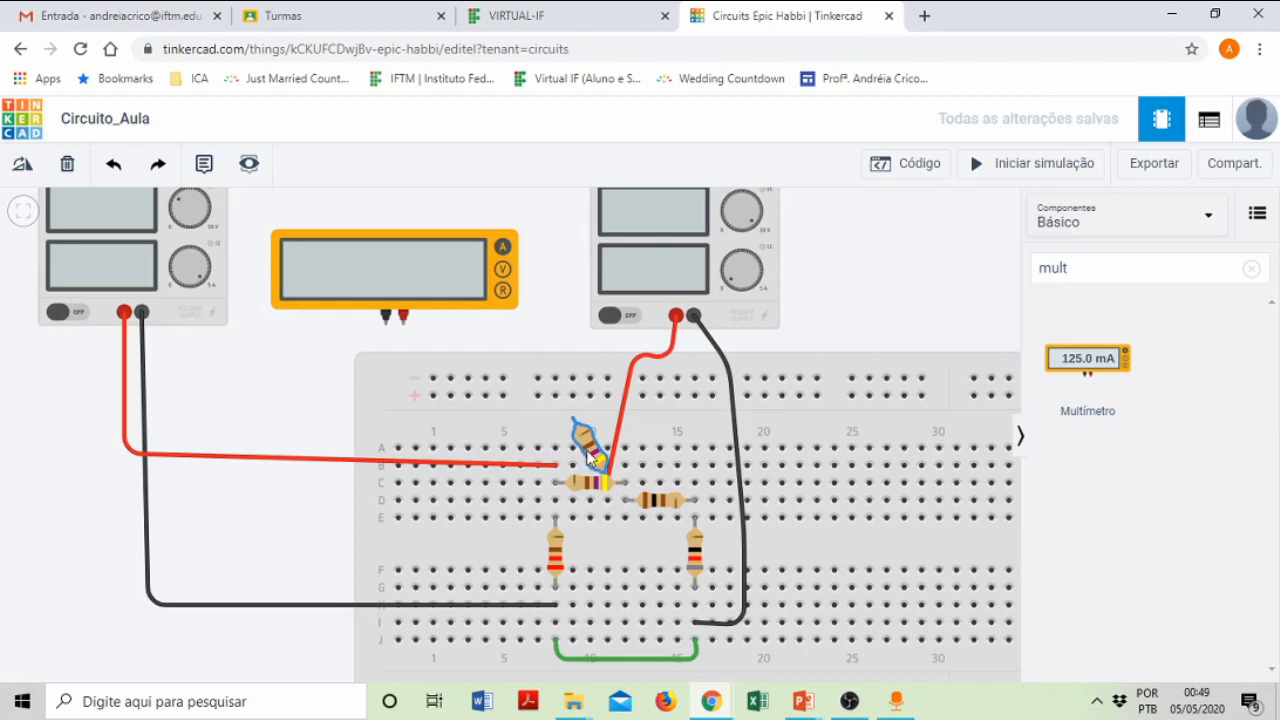
left_click_drag(583, 457, 585, 436)
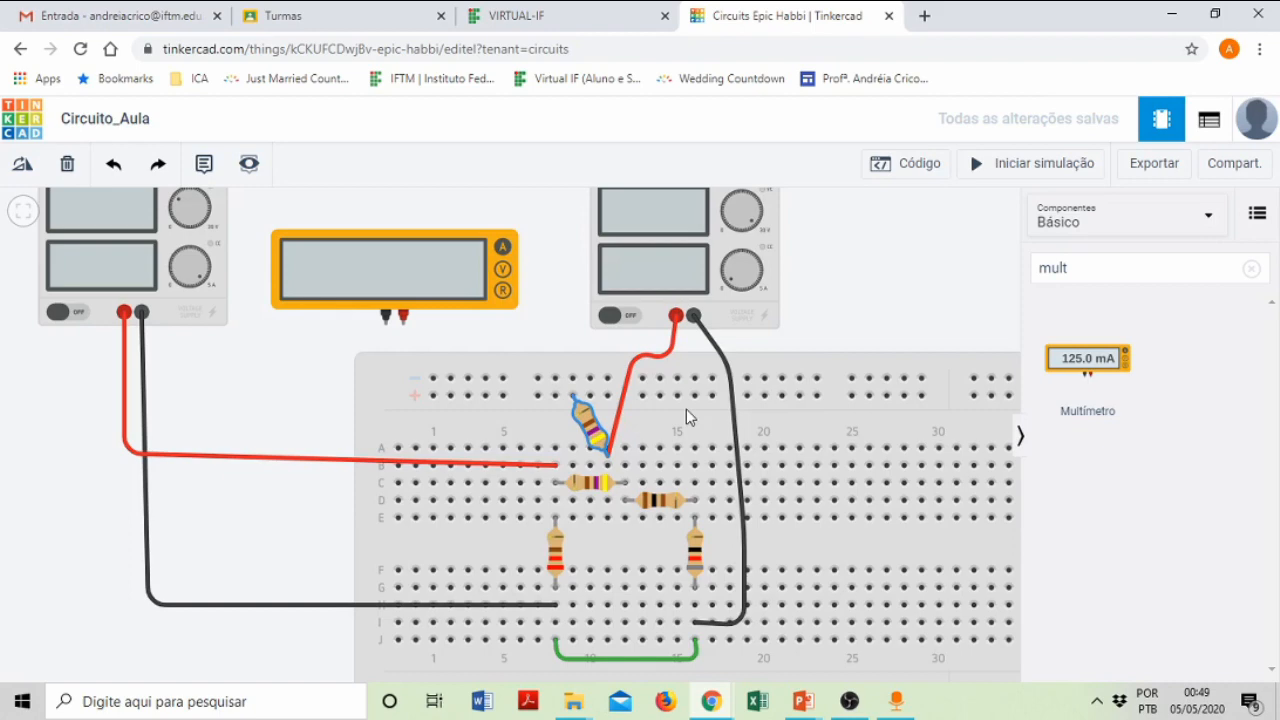
- Reattach the red wire of the 100 mA supply to hole A12, away from R2's terminal
left_click(615, 427)
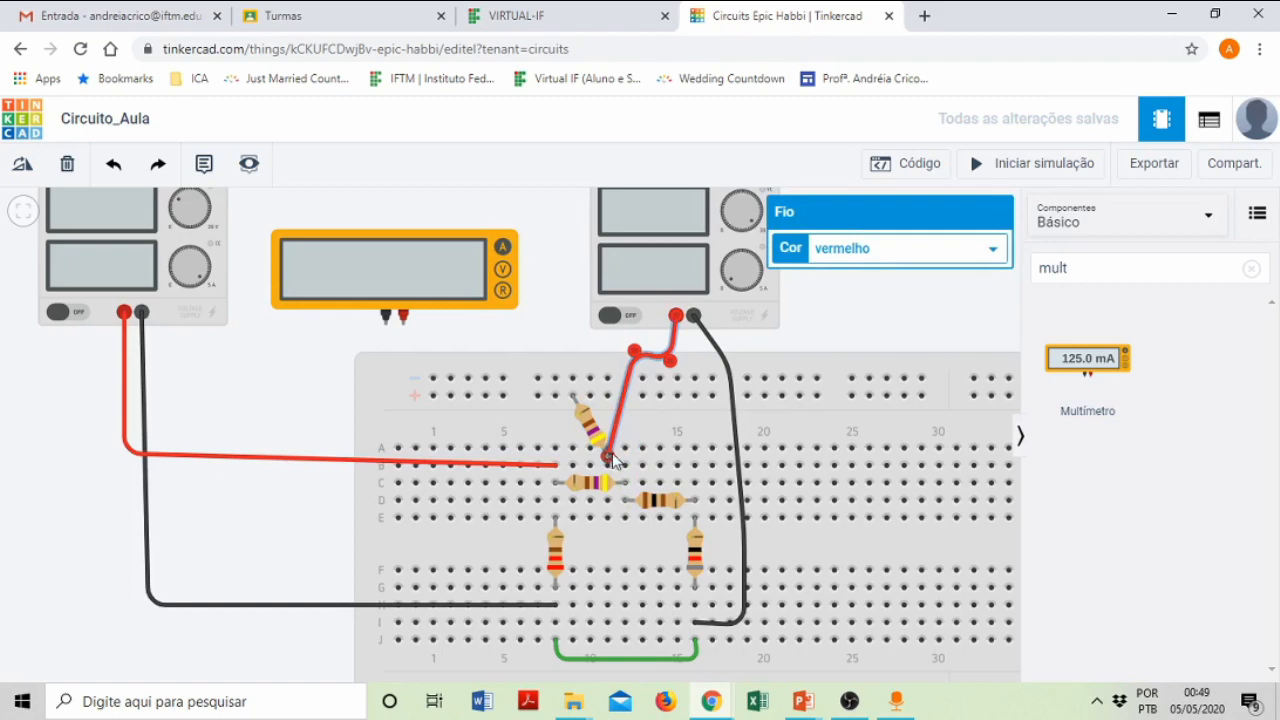
mouse_move(609, 460)
left_mouse_down()
mouse_move(626, 466)
mouse_move(625, 447)
left_mouse_up()
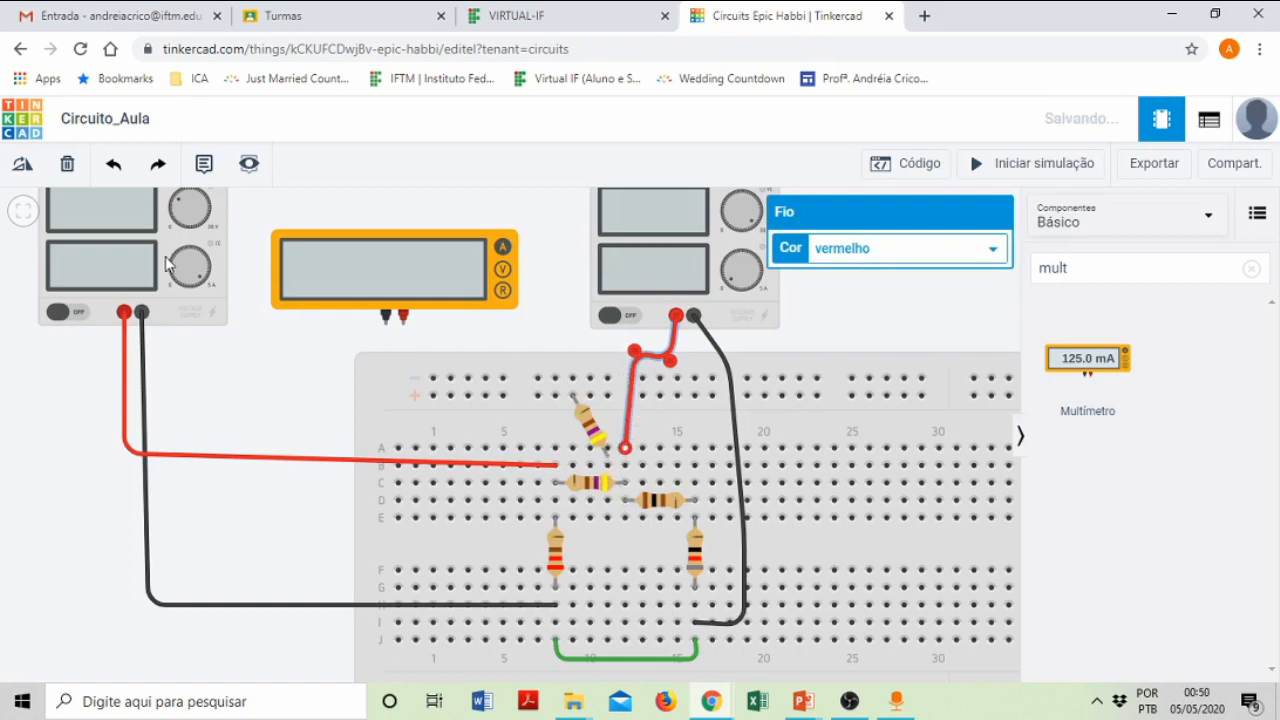
left_click(305, 385)
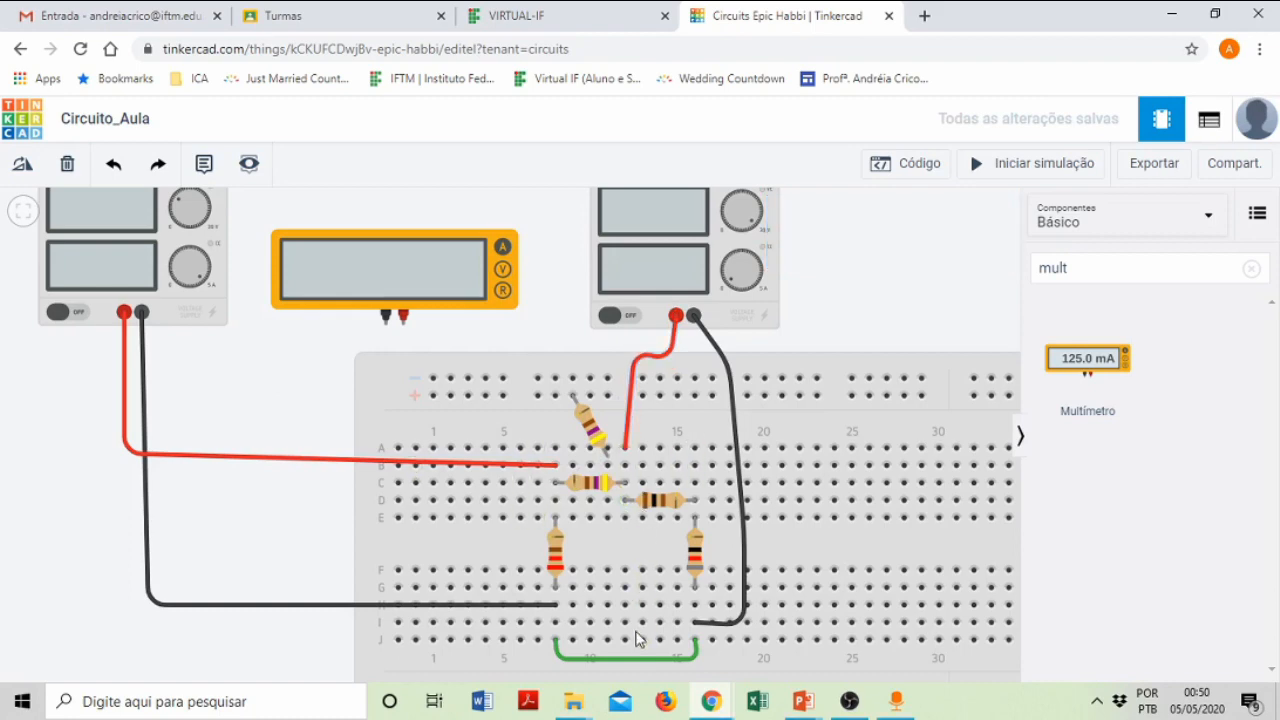
- Turn R2 upright, mark its Nó B side on the slide, and move its lower terminal into hole B12
left_click(596, 437)
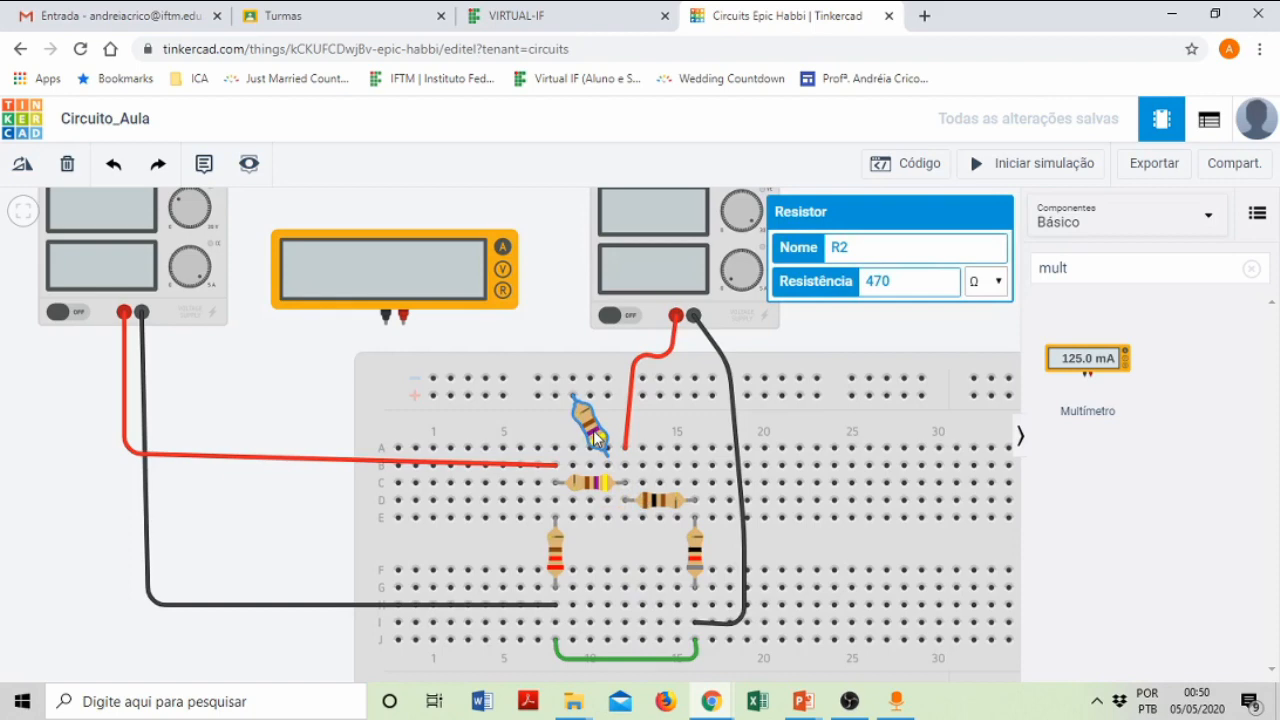
key("r")
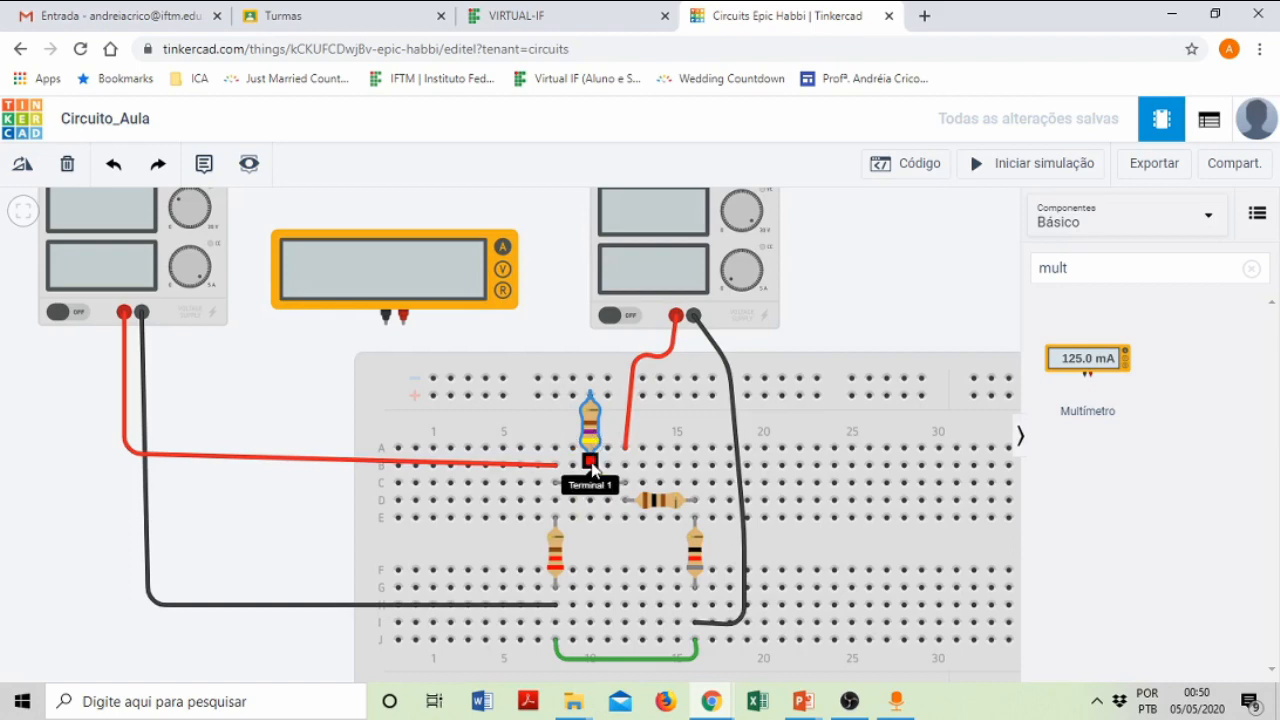
left_click_drag(591, 465, 628, 470)
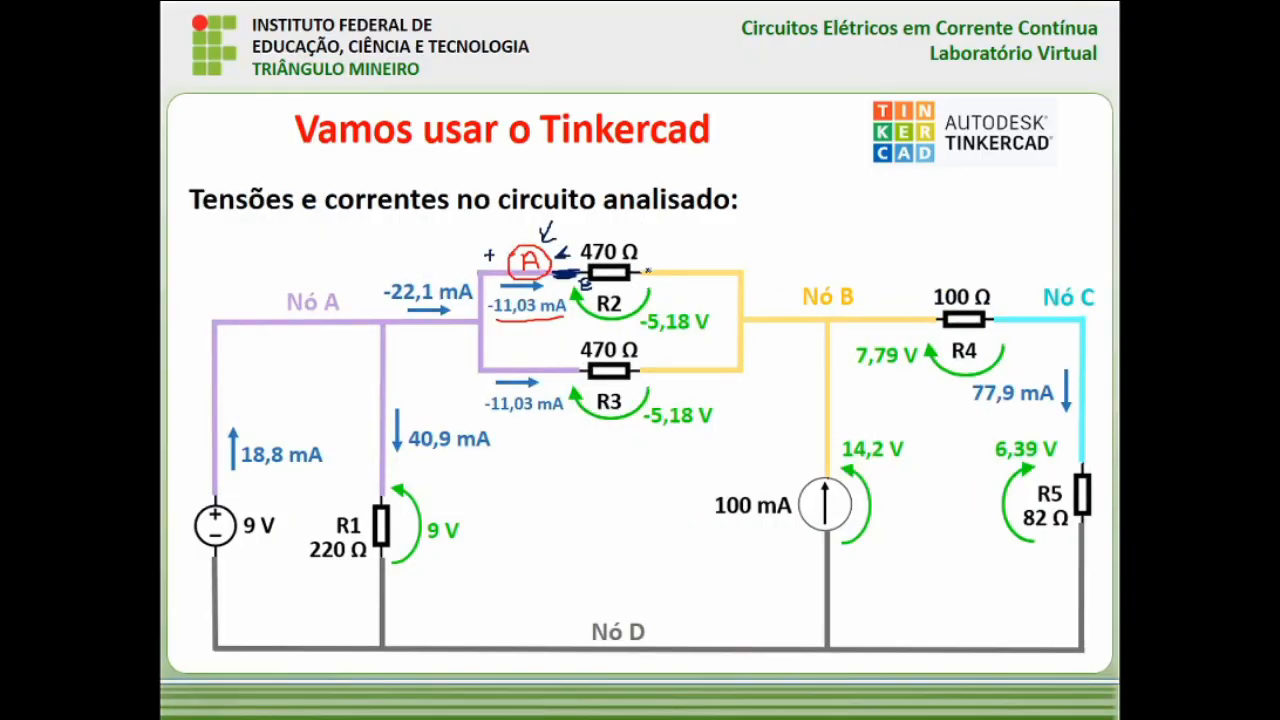
mouse_move(650, 263)
left_mouse_down()
mouse_move(667, 277)
mouse_move(667, 264)
left_mouse_up()
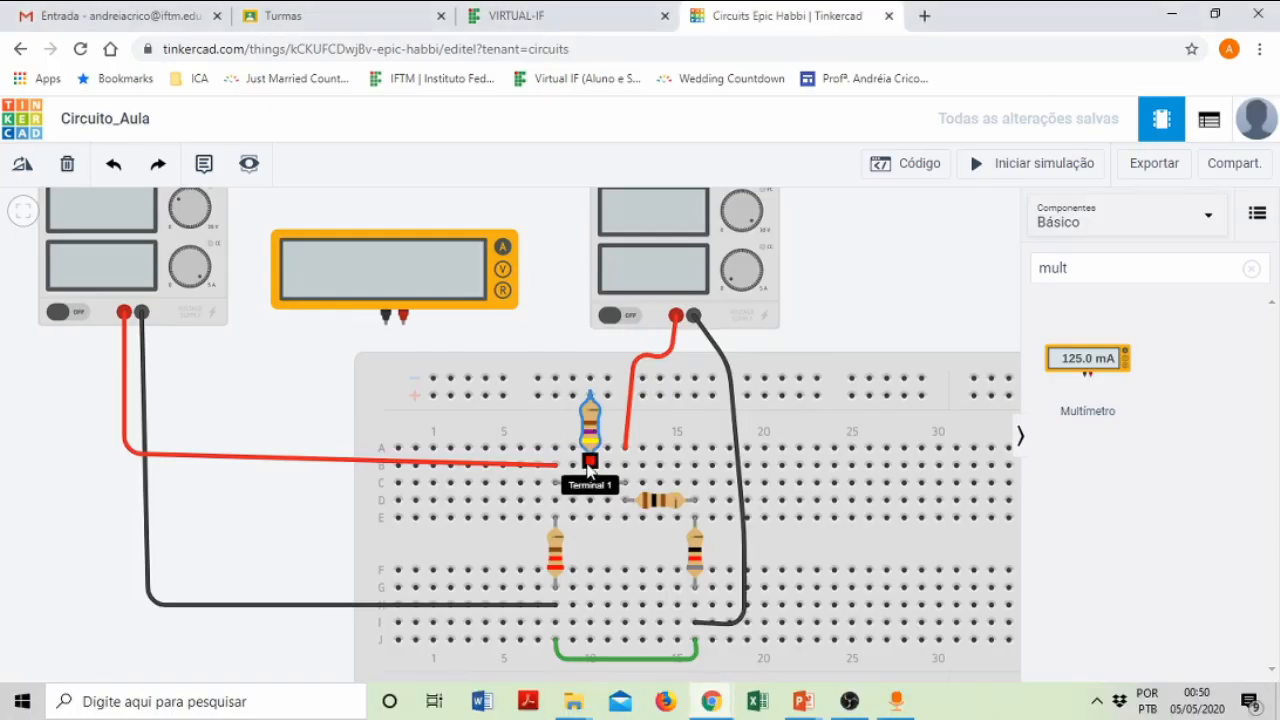
left_click_drag(590, 465, 624, 466)
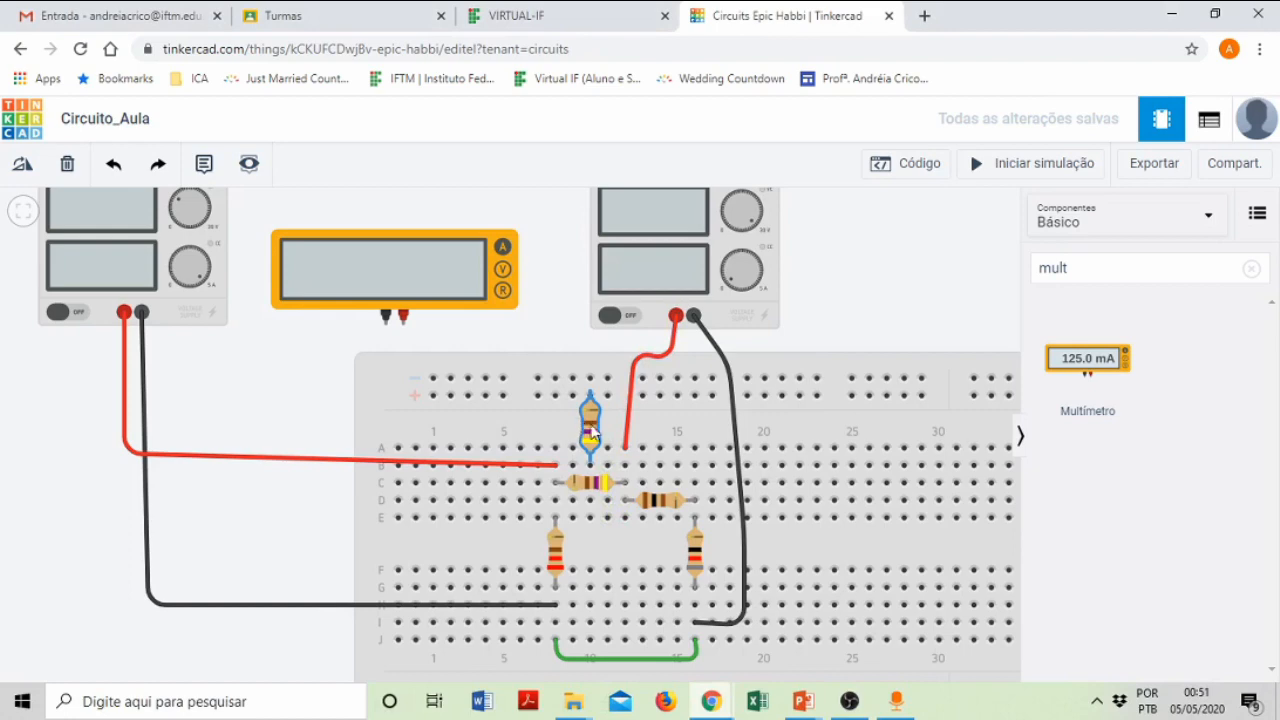
left_click_drag(590, 421, 625, 422)
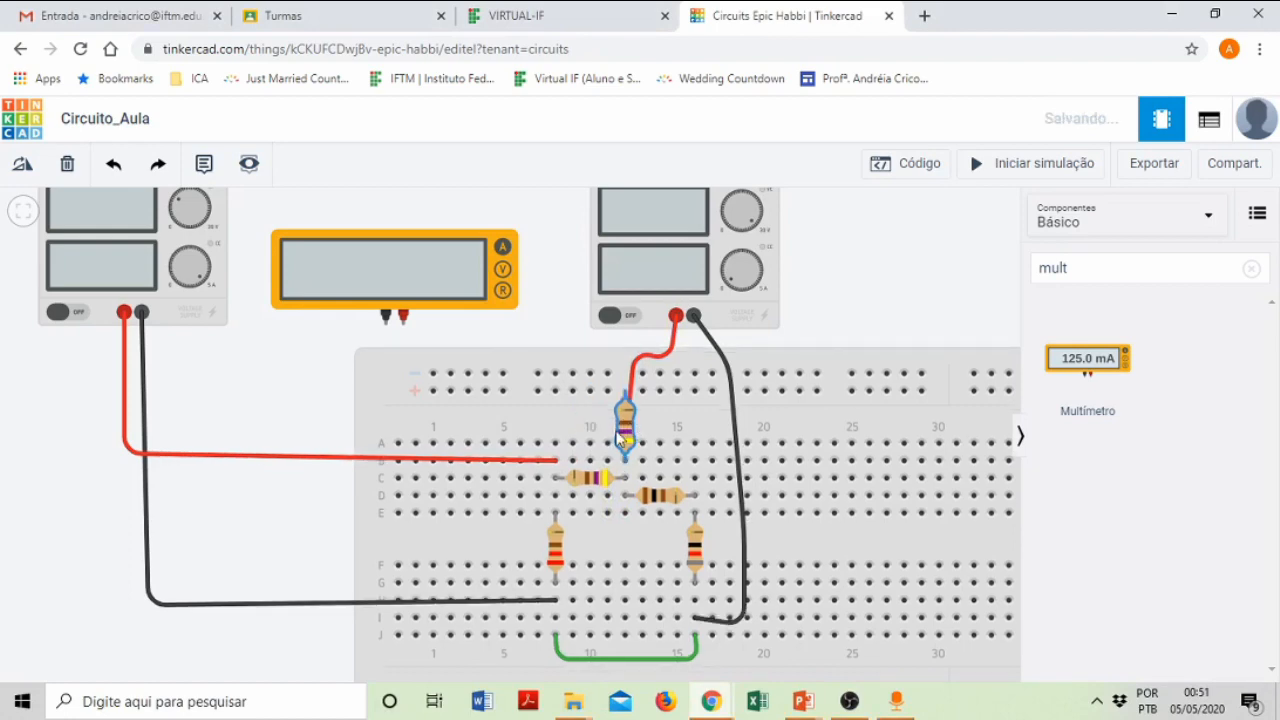
- Rotate R2 so Terminal 1 tilts up toward column 10, and reposition it with its other terminal in hole B12
left_click(625, 432)
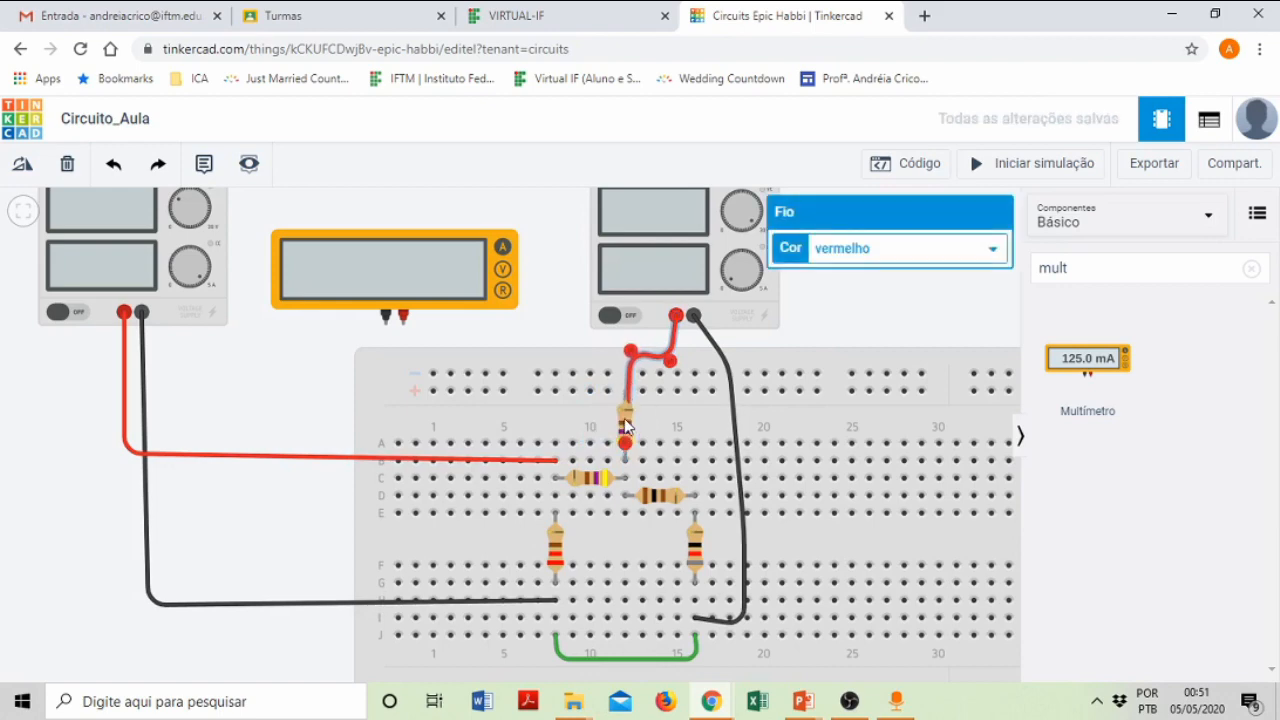
key("r")
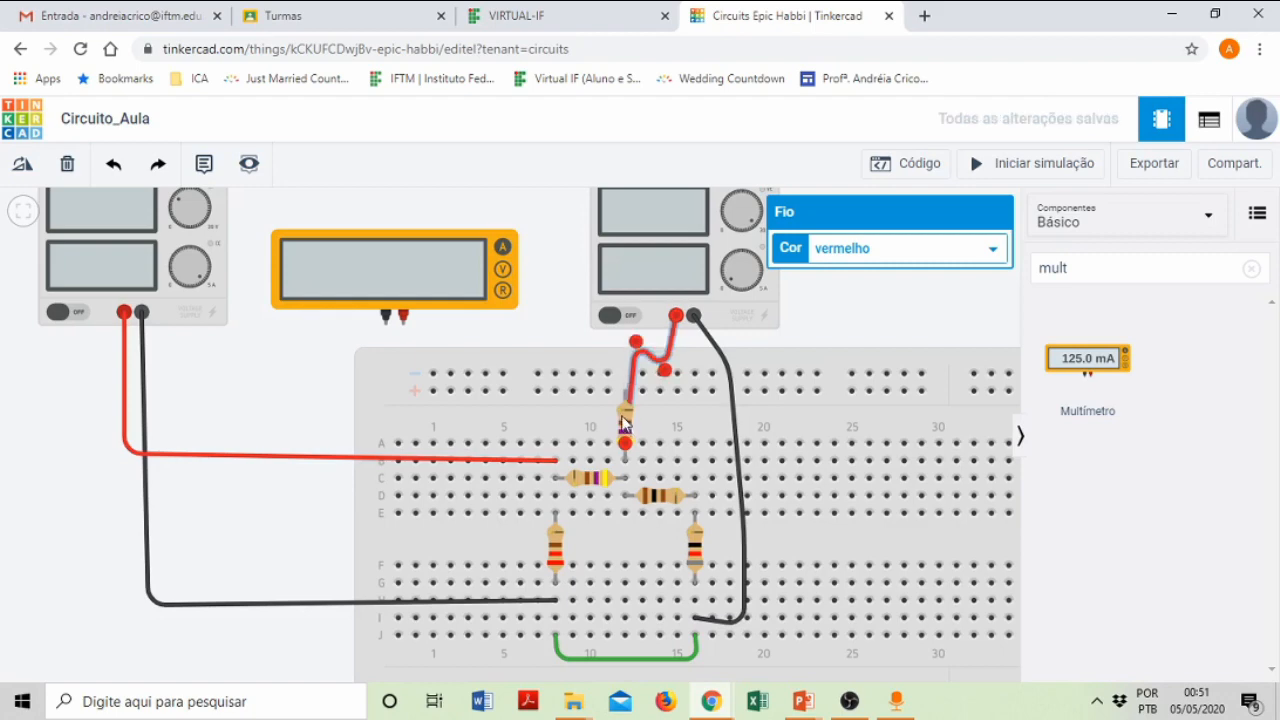
left_click(560, 335)
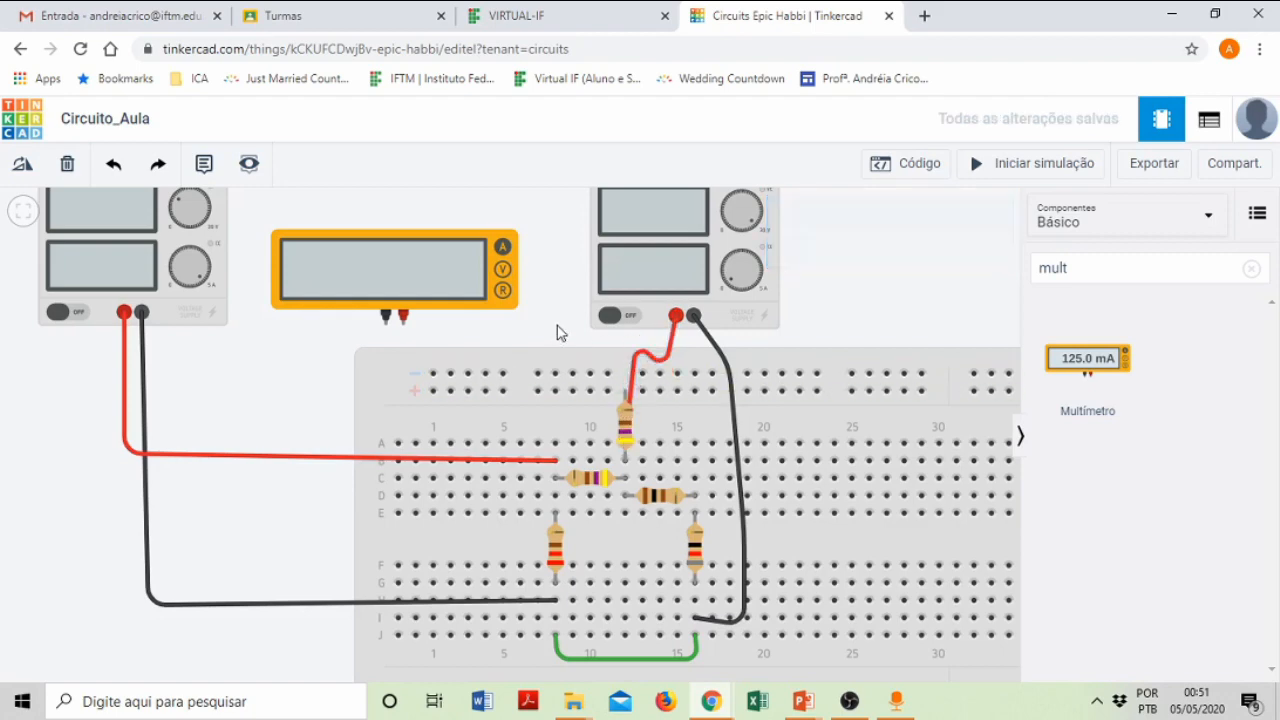
left_click(625, 425)
key("r")
key("r")
key("r")
key("r")
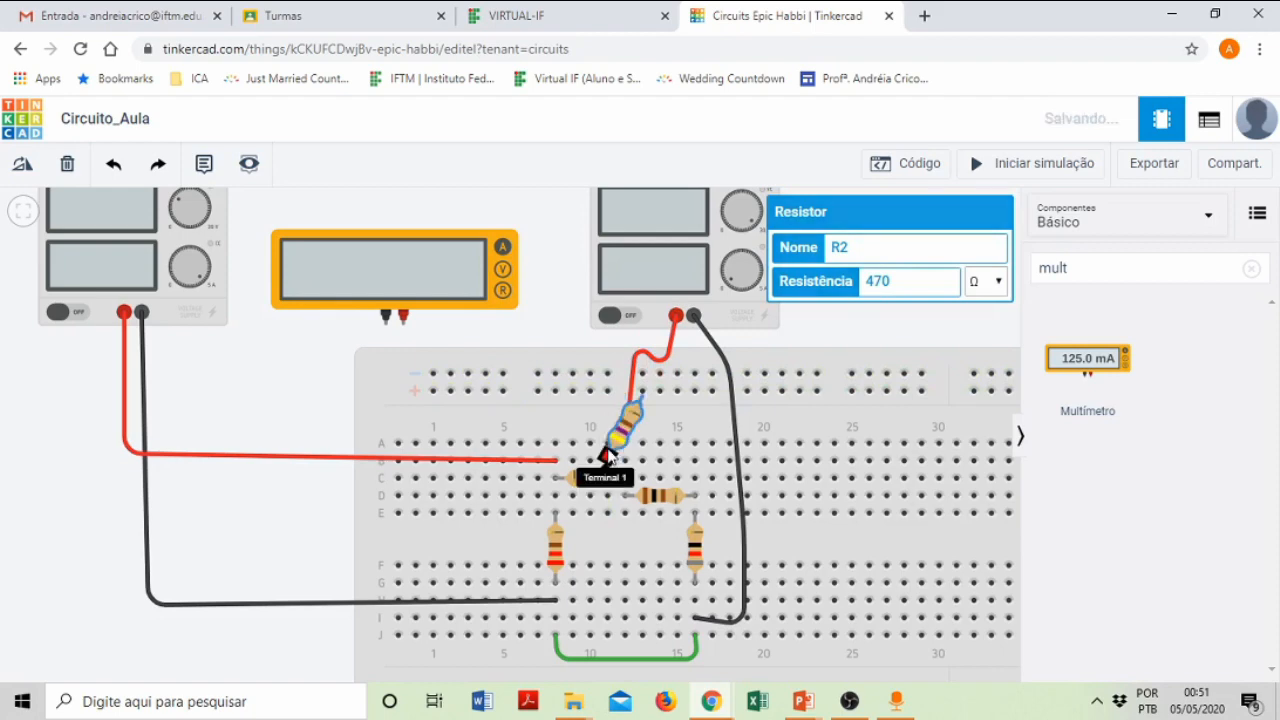
key("r")
key("r")
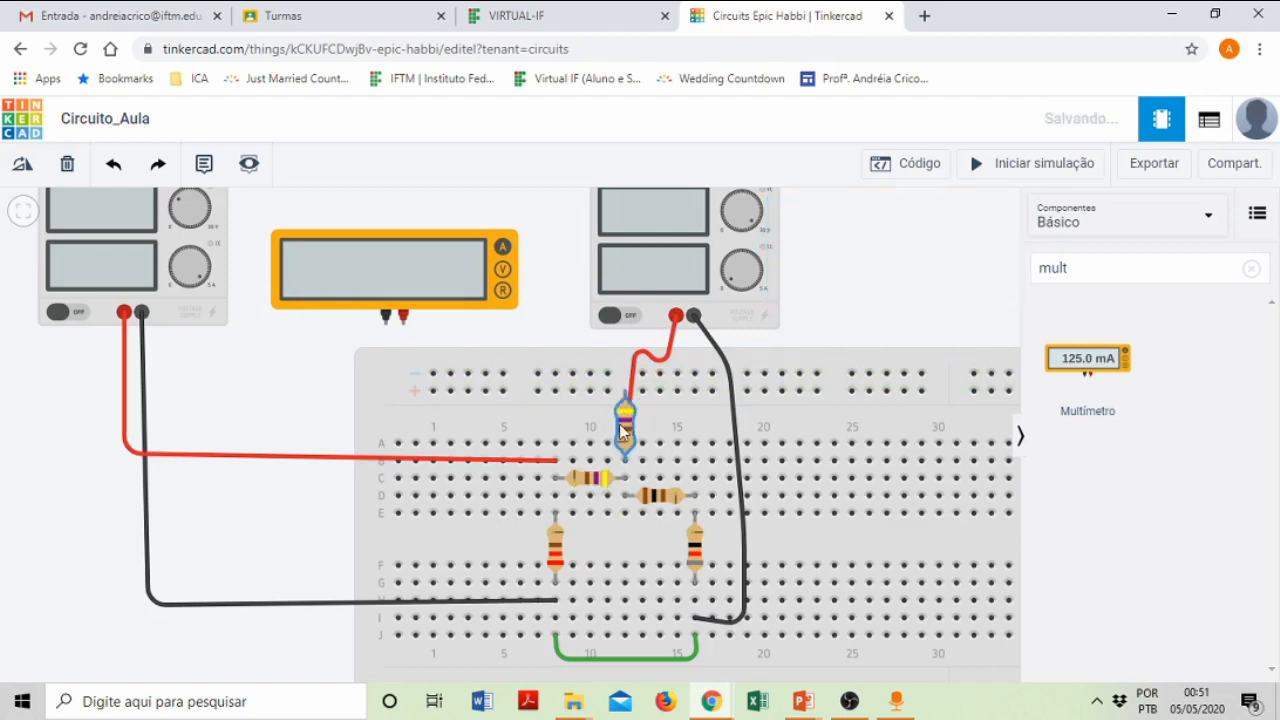
key("r")
key("r")
key("r")
key("r")
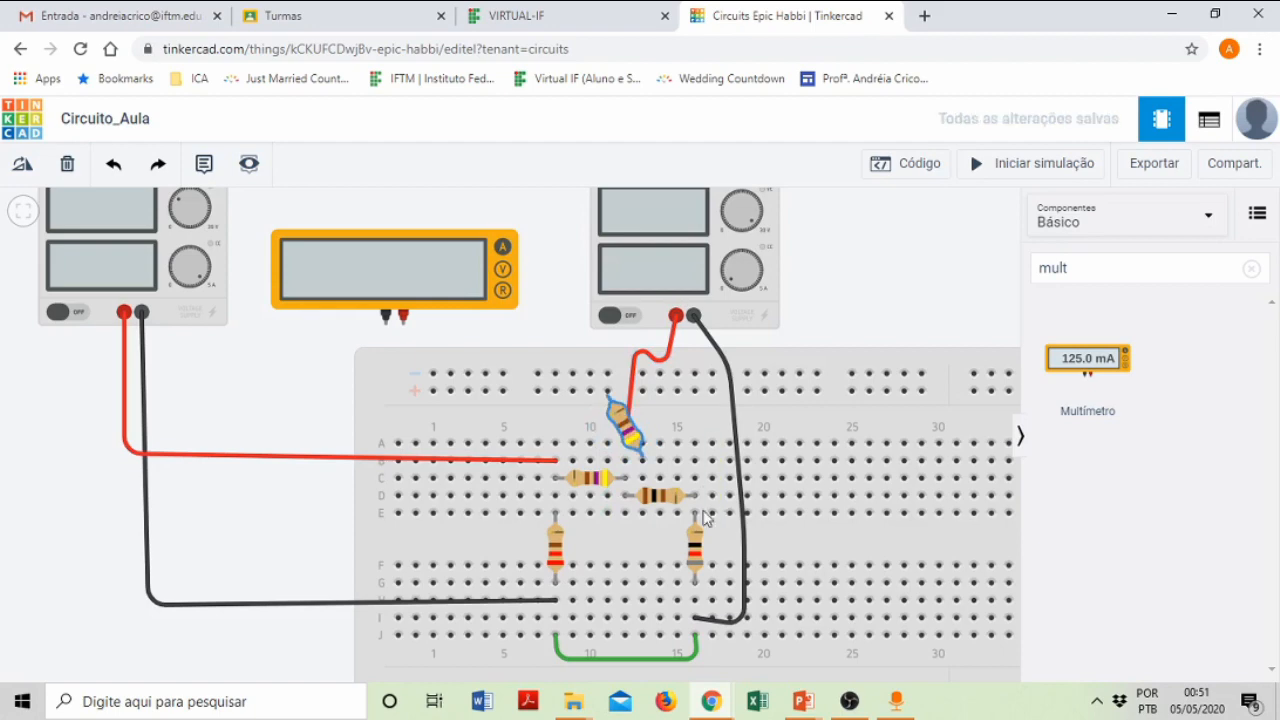
key("r")
key("r")
key("r")
key("r")
key("r")
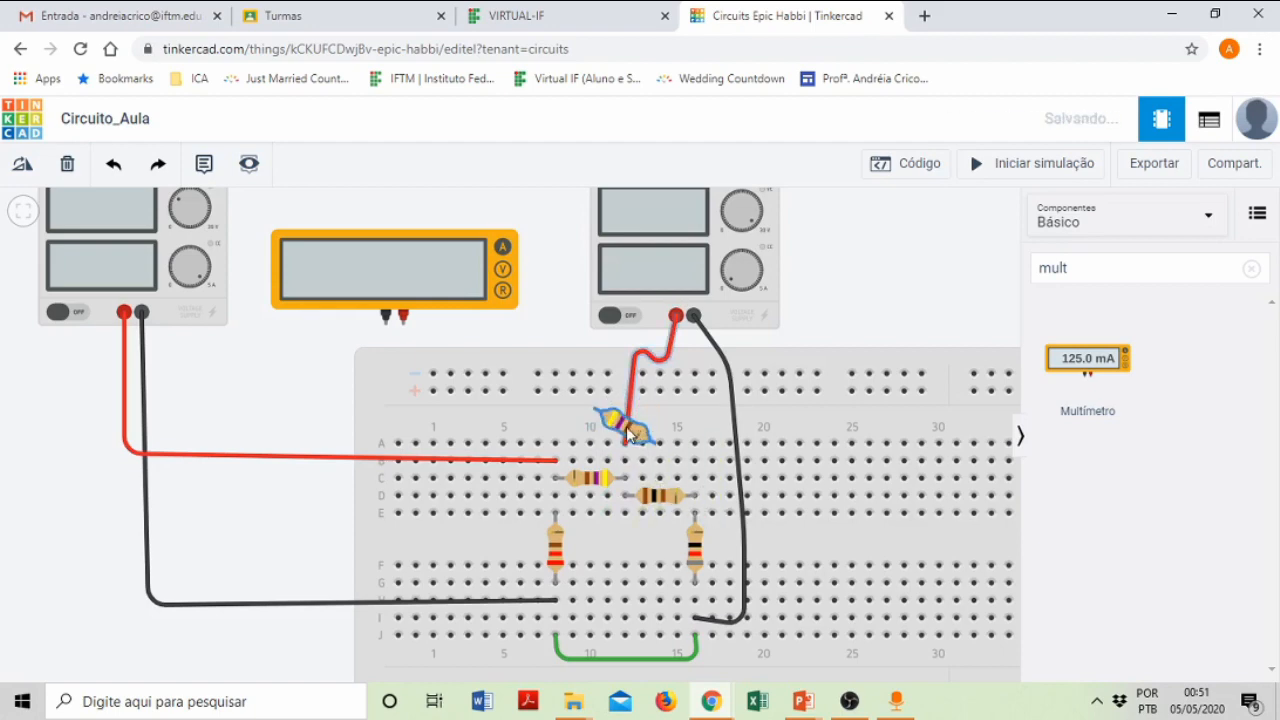
key("r")
left_click_drag(613, 428, 618, 438)
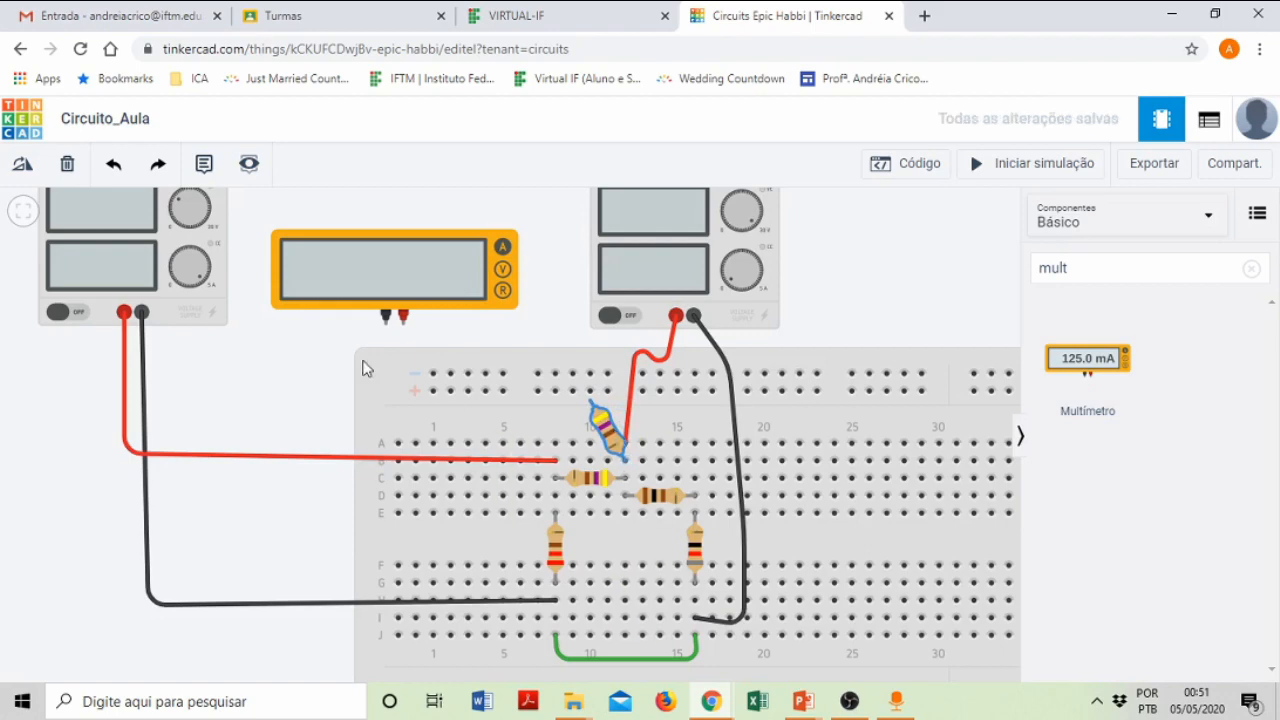
left_click(340, 380)
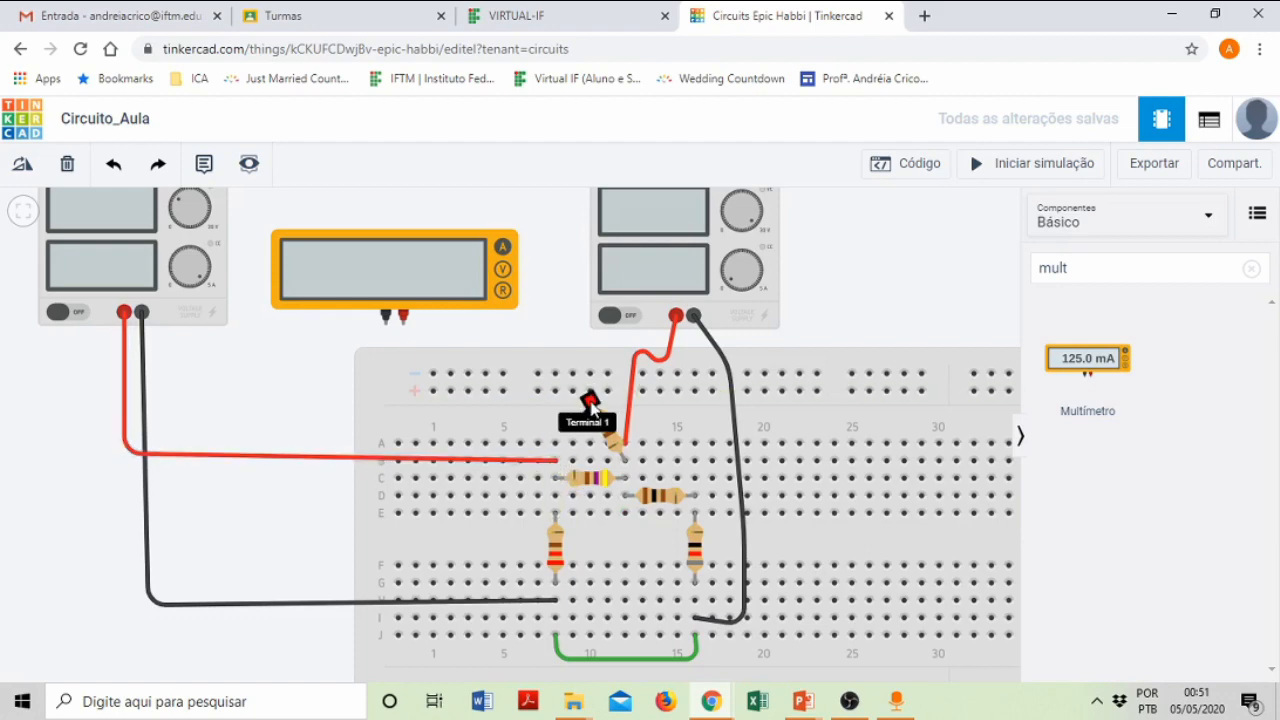
- Wire R2's Terminal 1 to the upper positive rail hole above column 9 with a short green wire
left_click(590, 403)
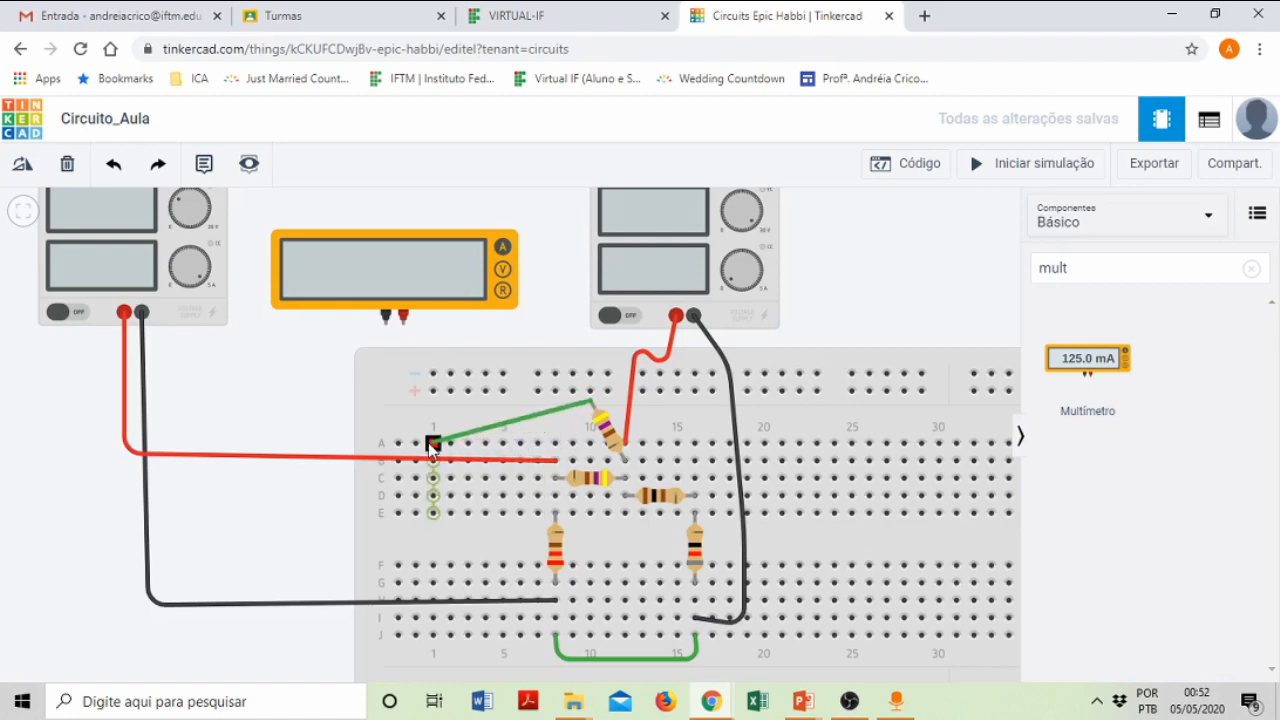
left_click(573, 392)
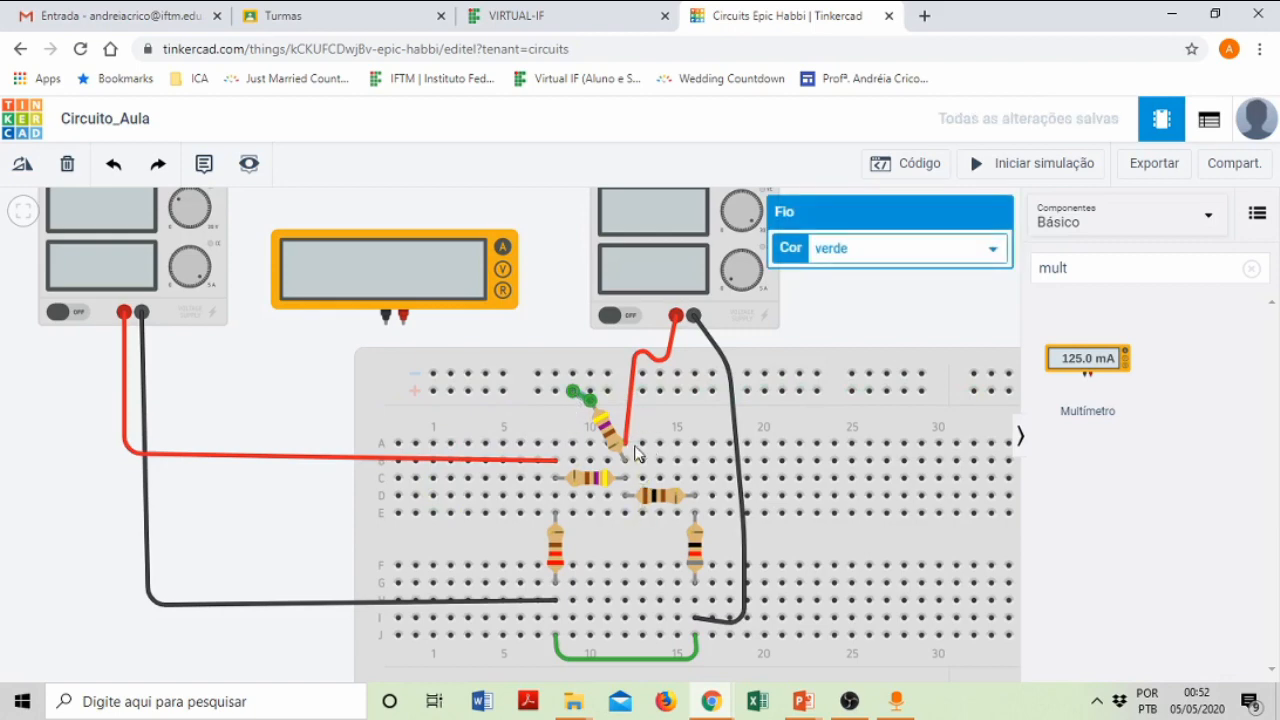
left_click(324, 406)
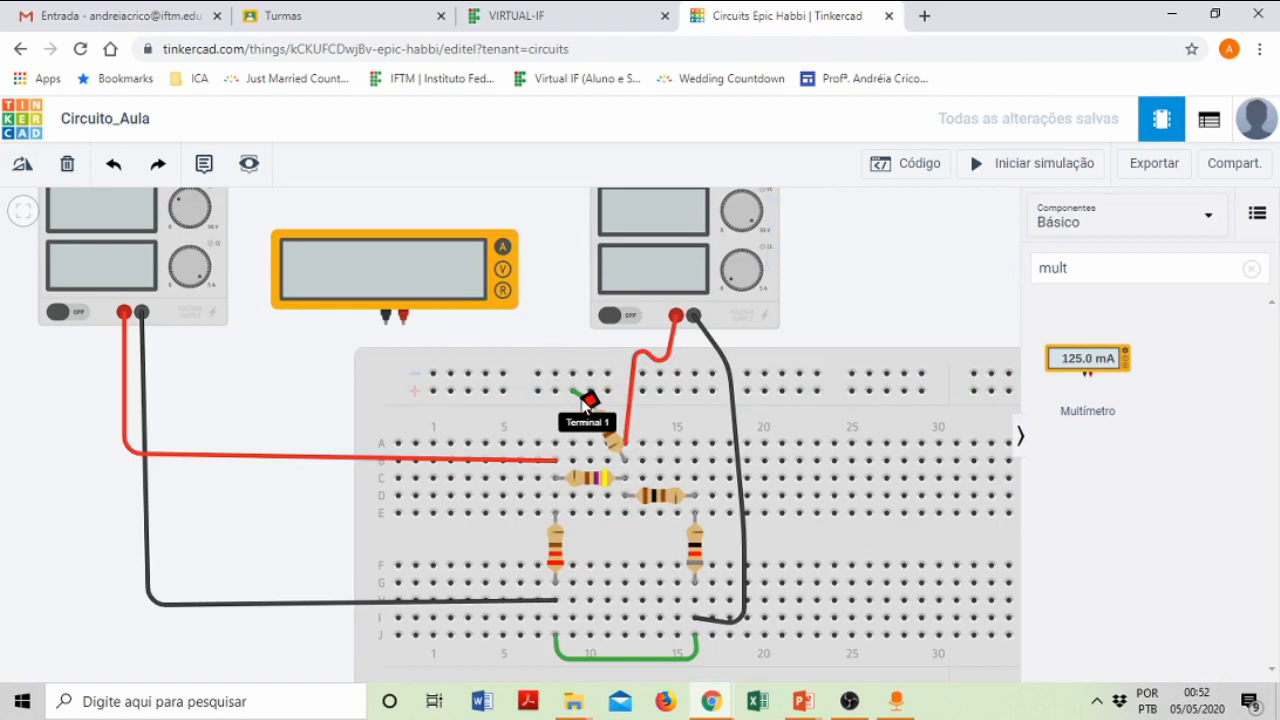